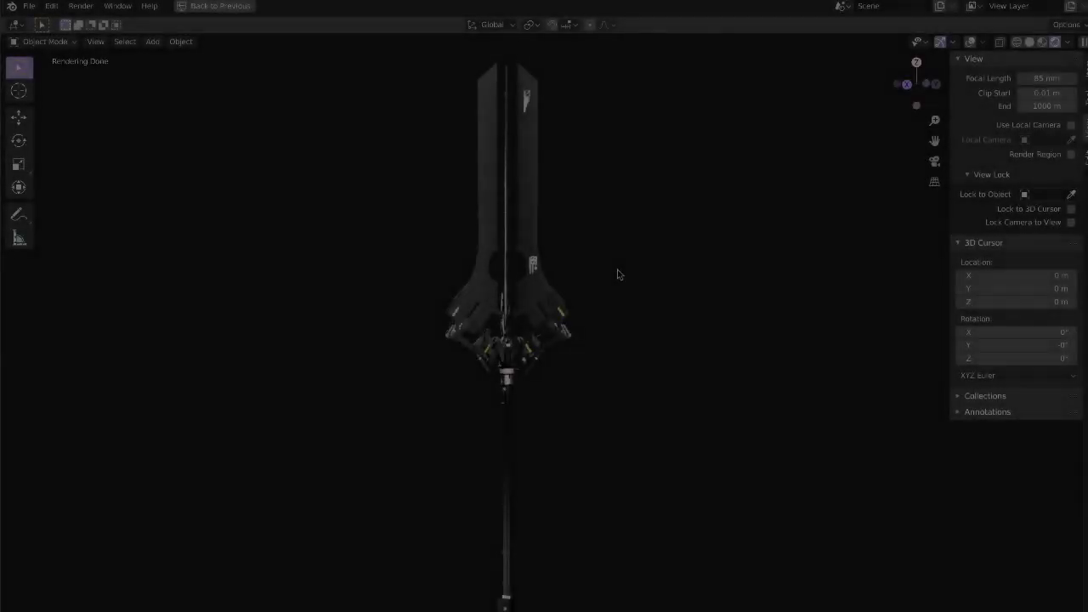
- Orbit, pan and zoom around the path-traced ARCHE sword to show it from several angles
scroll(595, 266, "up", 5)
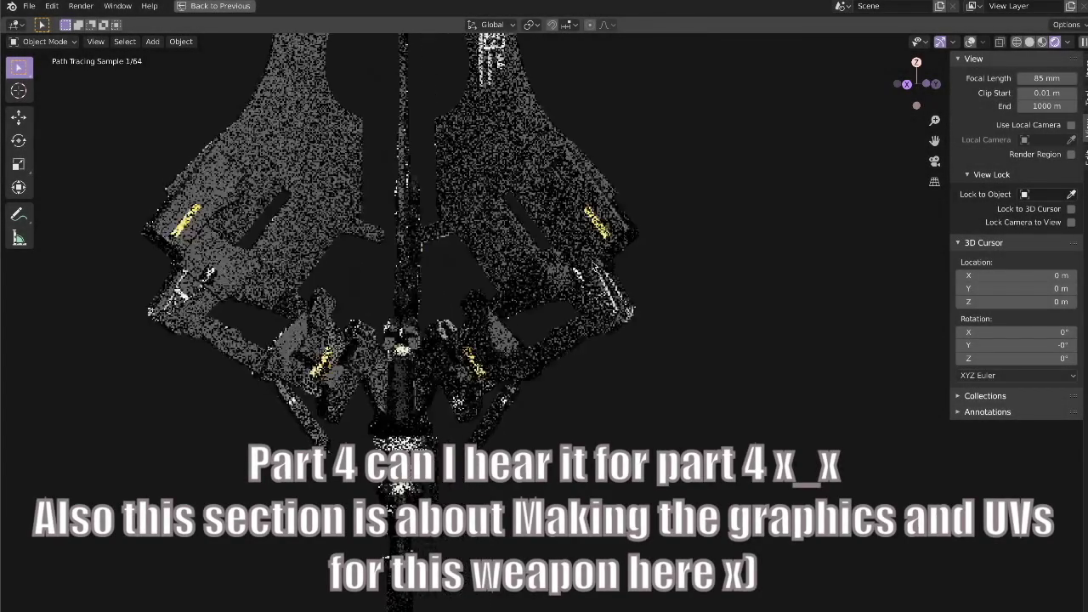
scroll(598, 301, "down", 3)
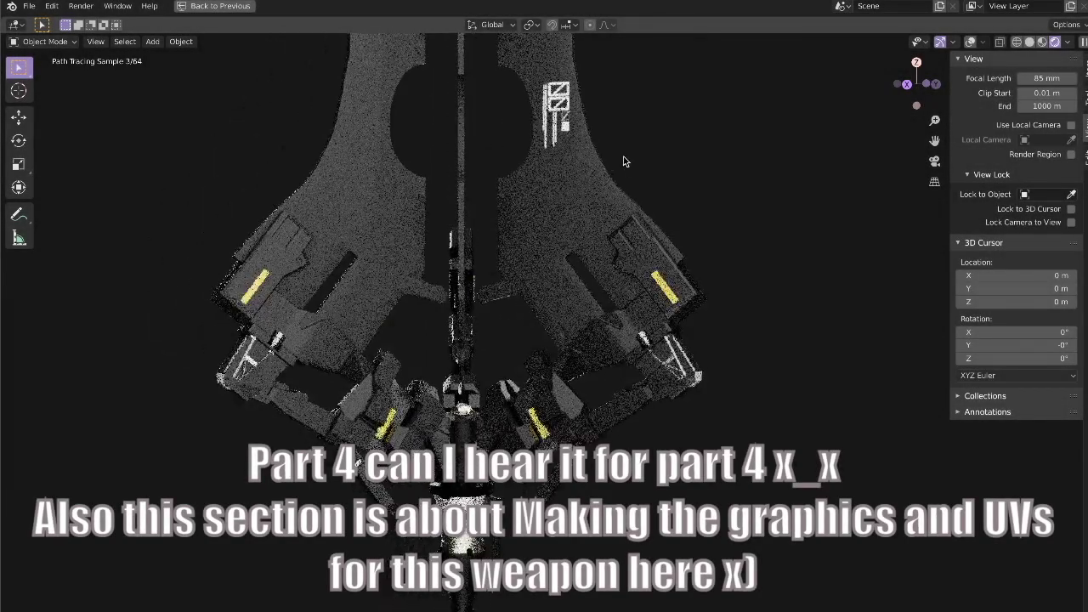
mouse_move(598, 302)
middle_mouse_down("shift")
mouse_move(648, 184)
mouse_move(662, 181)
mouse_move(622, 212)
middle_mouse_up("shift")
scroll(607, 326, "up", 3)
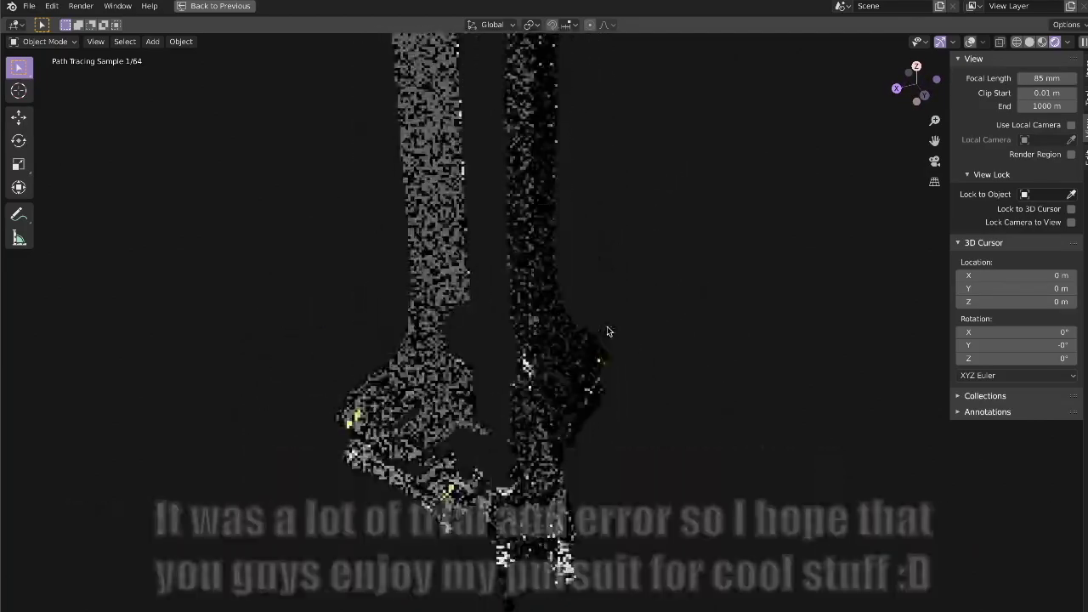
middle_click_drag(656, 354, 680, 357)
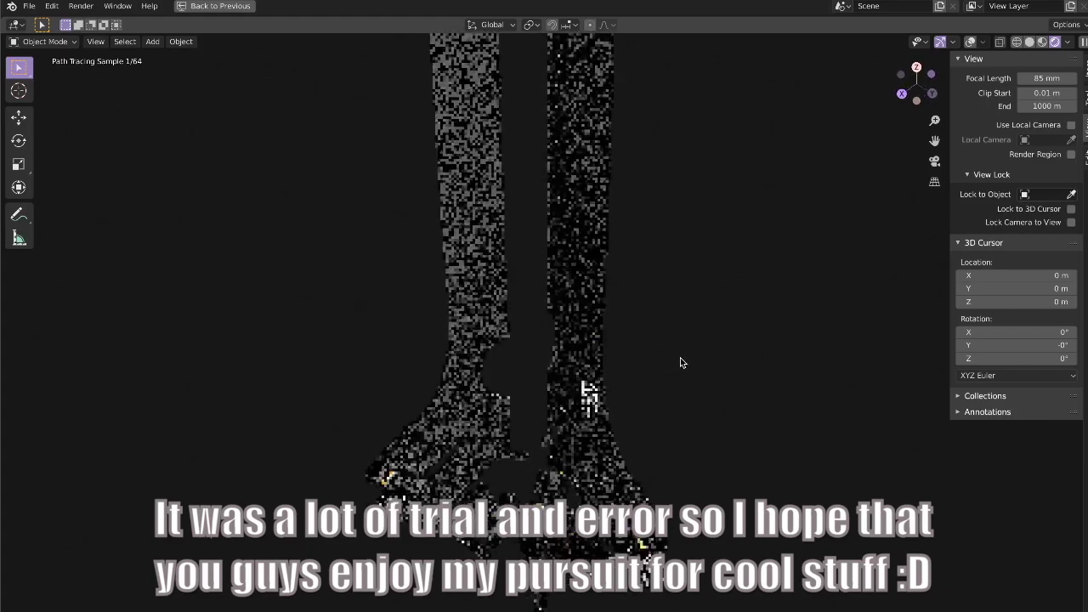
scroll(688, 379, "down", 3)
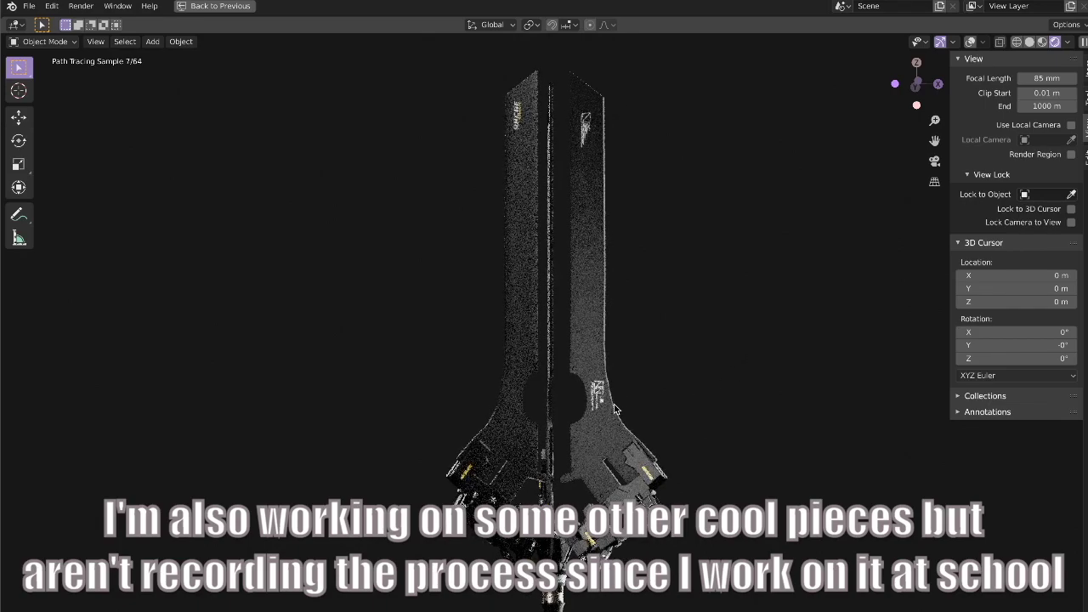
mouse_move(535, 88)
middle_mouse_down()
mouse_move(627, 428)
mouse_move(617, 317)
middle_mouse_up()
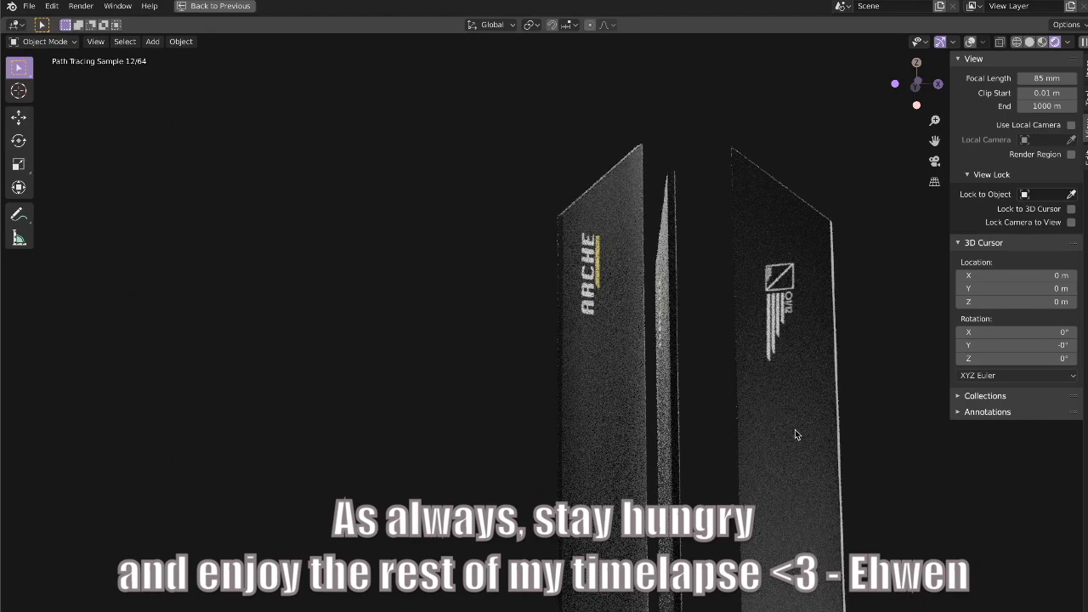
scroll(841, 459, "down", 5)
scroll(840, 464, "down", 3)
middle_click_drag(841, 468, 736, 333, "shift")
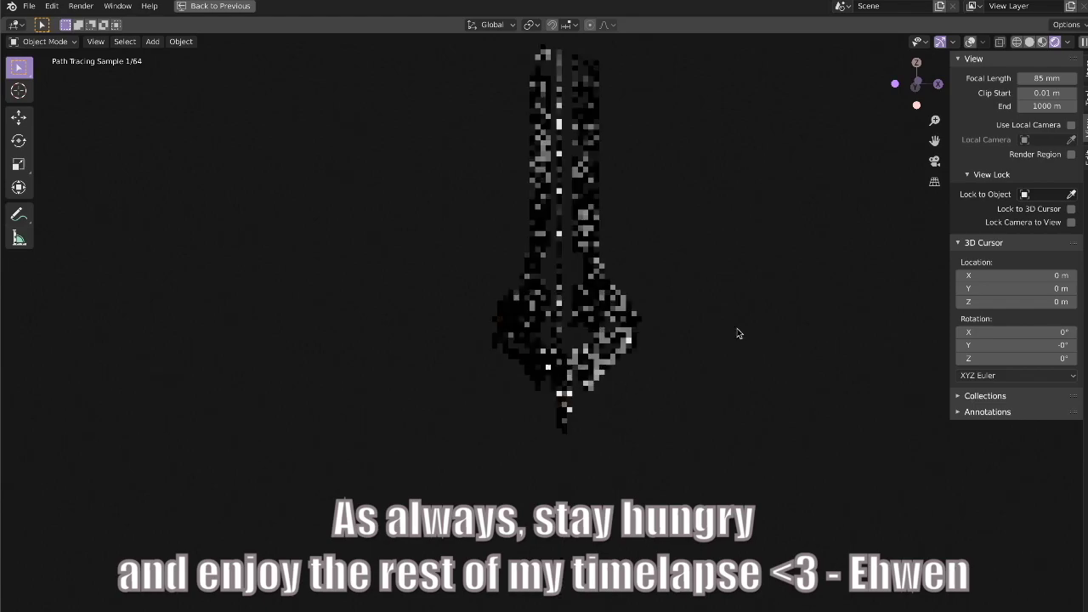
scroll(716, 405, "down", 2)
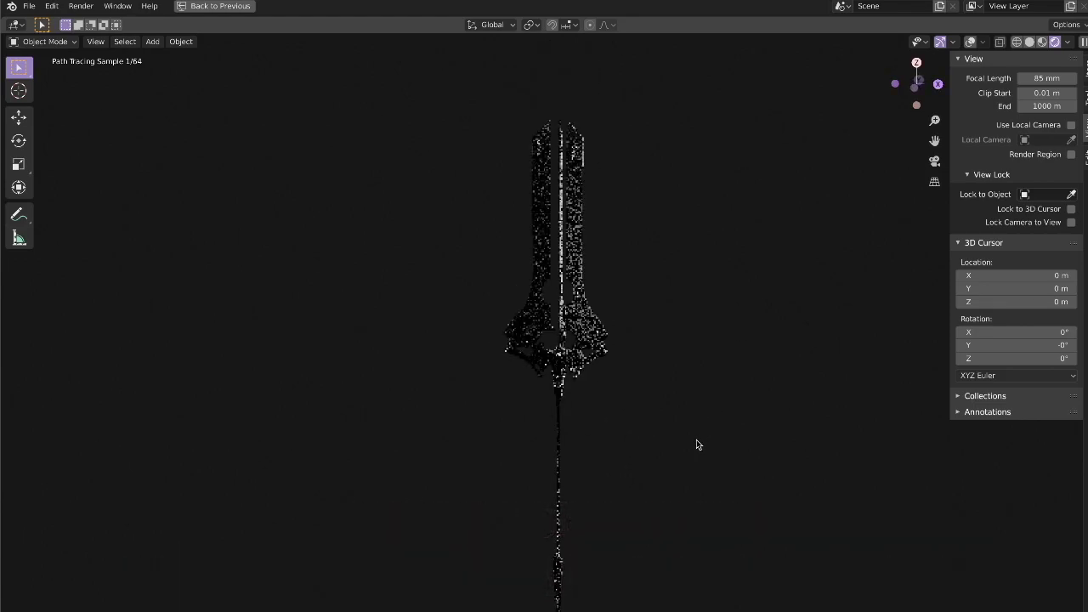
mouse_move(696, 439)
middle_mouse_down()
mouse_move(672, 490)
mouse_move(655, 491)
middle_mouse_up()
scroll(651, 462, "up", 3)
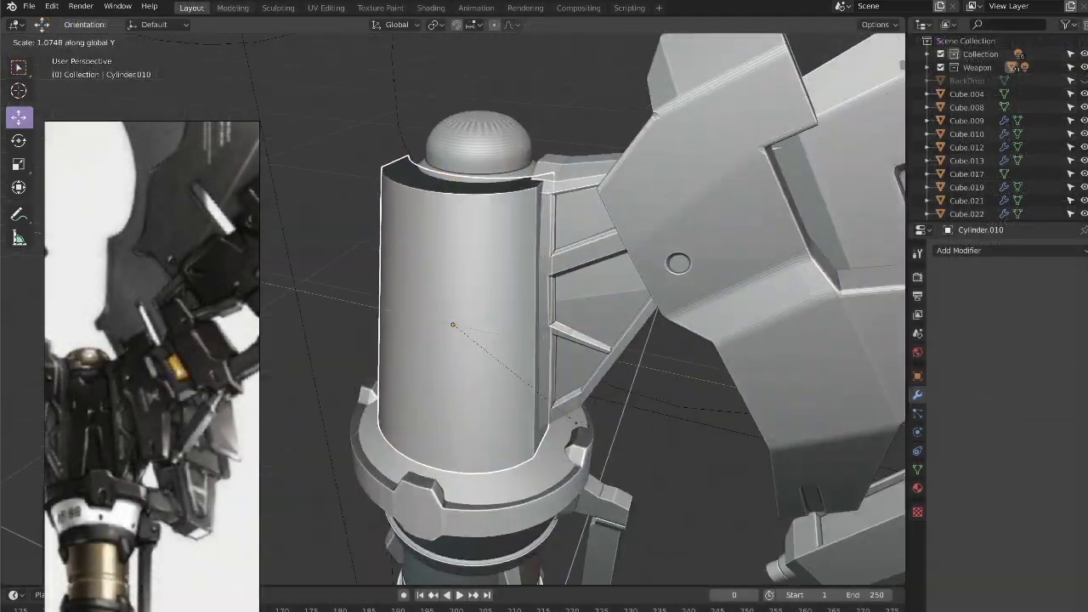
- Resize the tall cylinder above the grip and confirm its new size
middle_click_drag(575, 422, 576, 436)
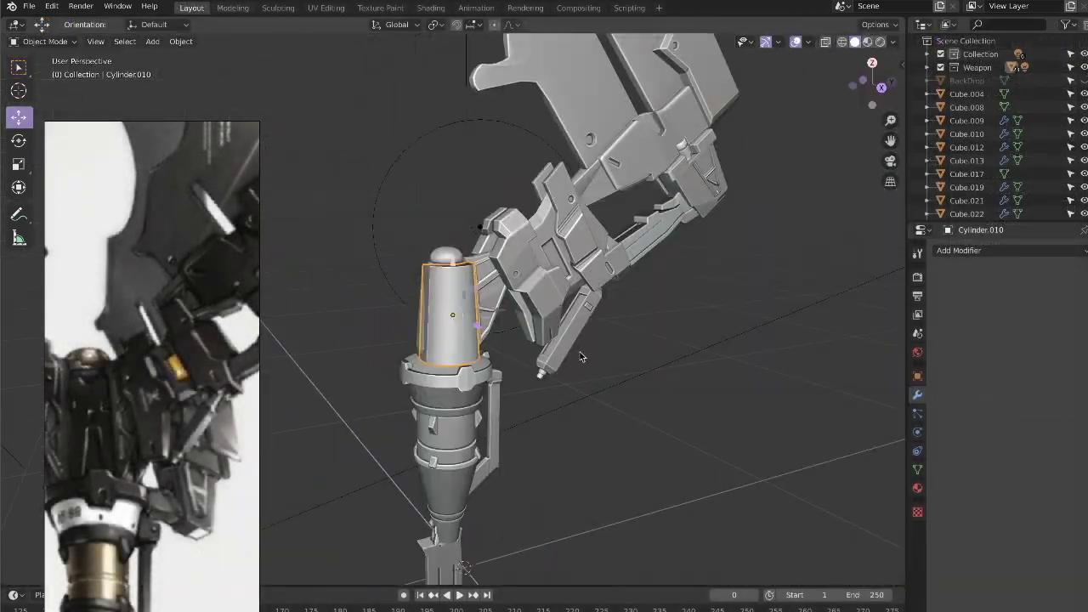
left_click(576, 436)
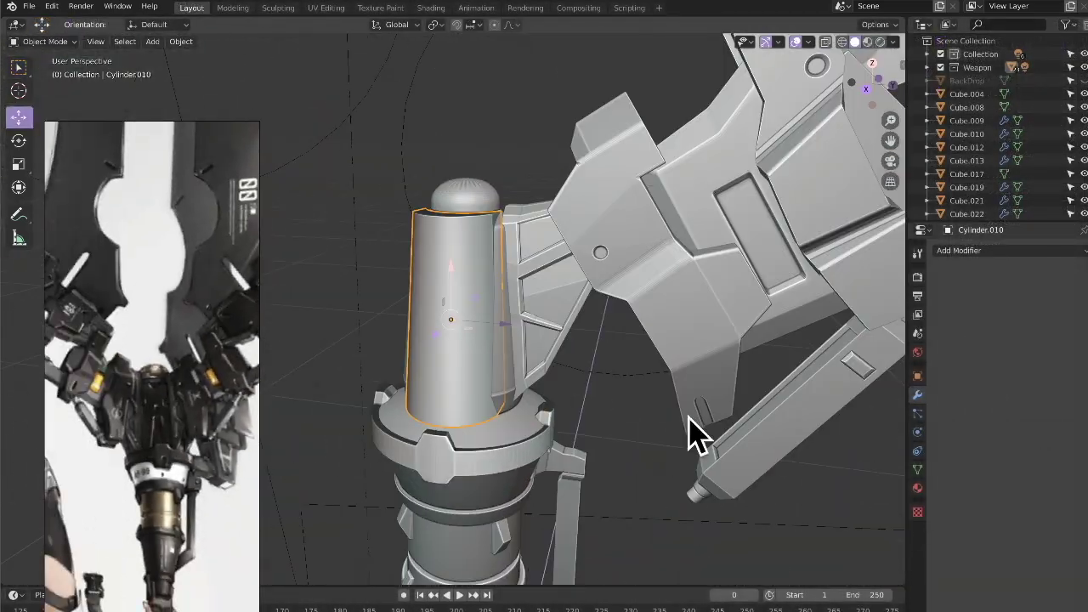
scroll(551, 453, "down", 5)
scroll(153, 433, "up", 3)
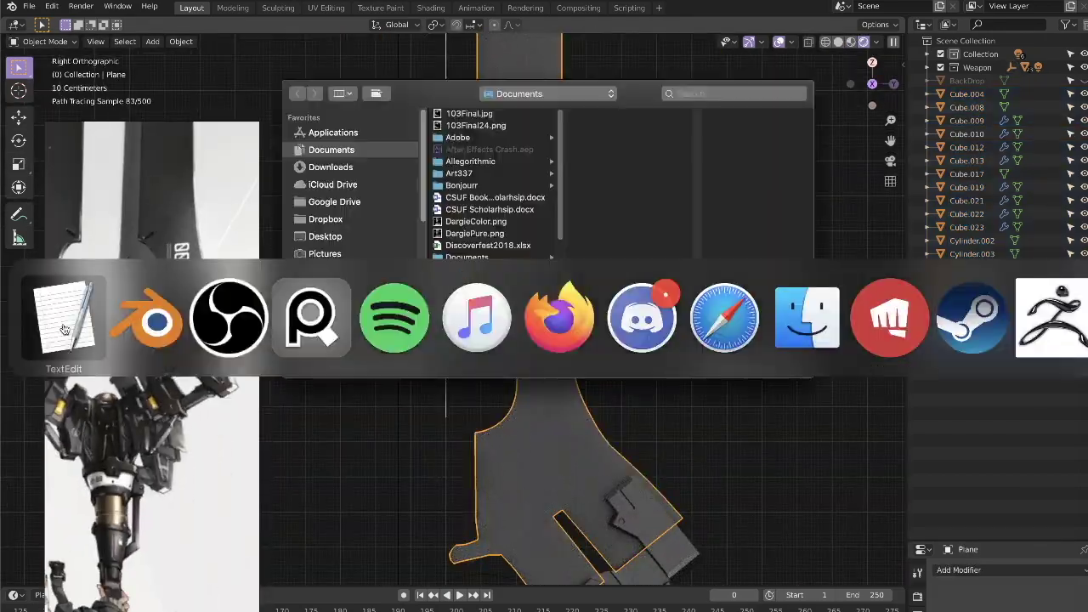
- In the Things to UV notes, fix the 'dal Cylinder' line ending and add a final Stock Top entry
left_click(63, 329)
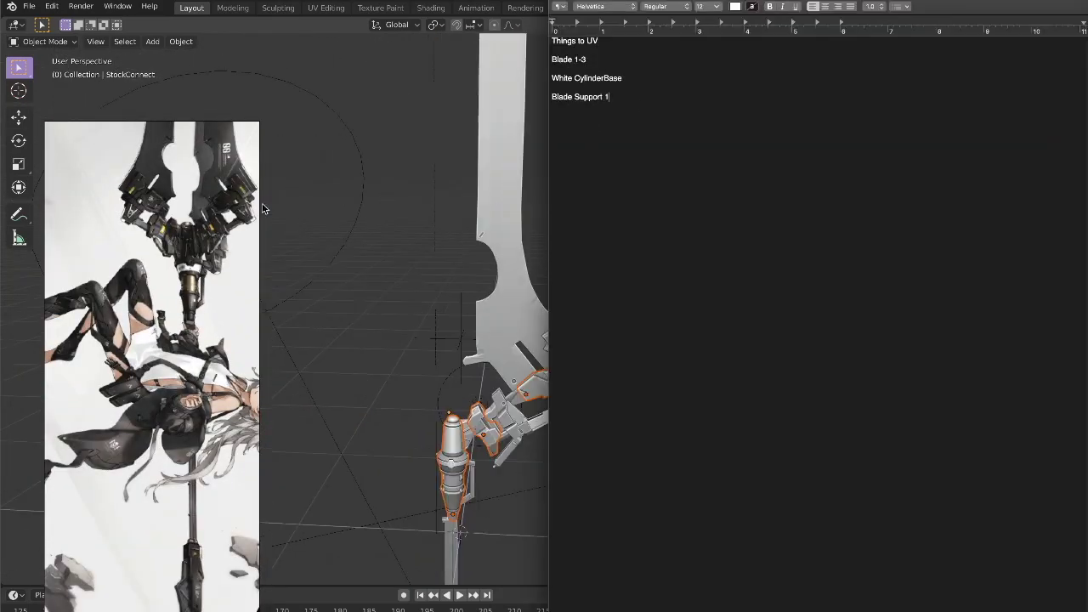
key("BackSpace")
type(">")
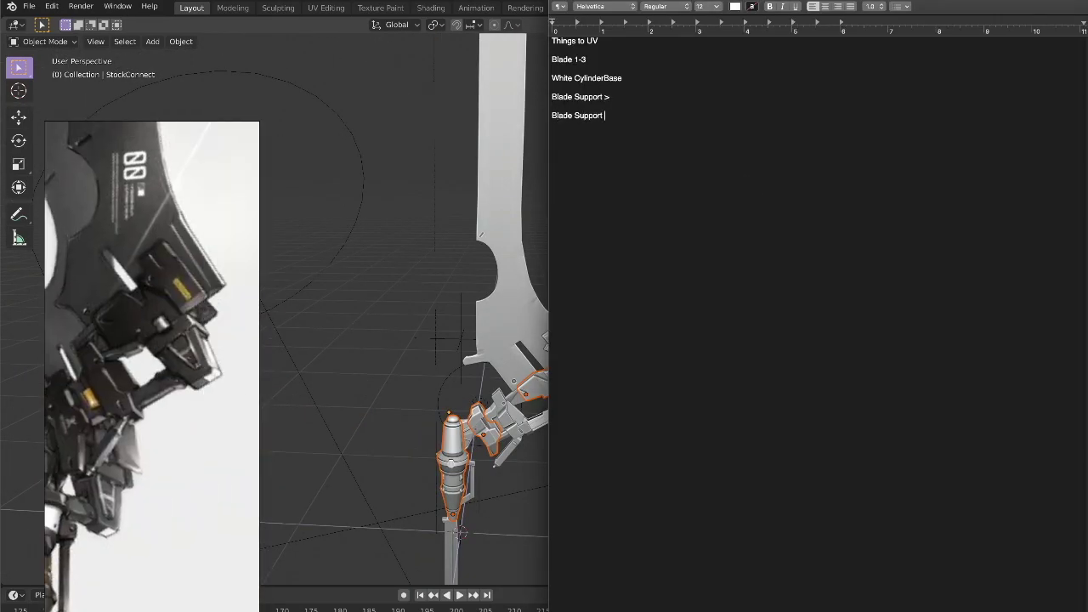
type("dal Cylinder")
key("Return")
type("Stock Top")
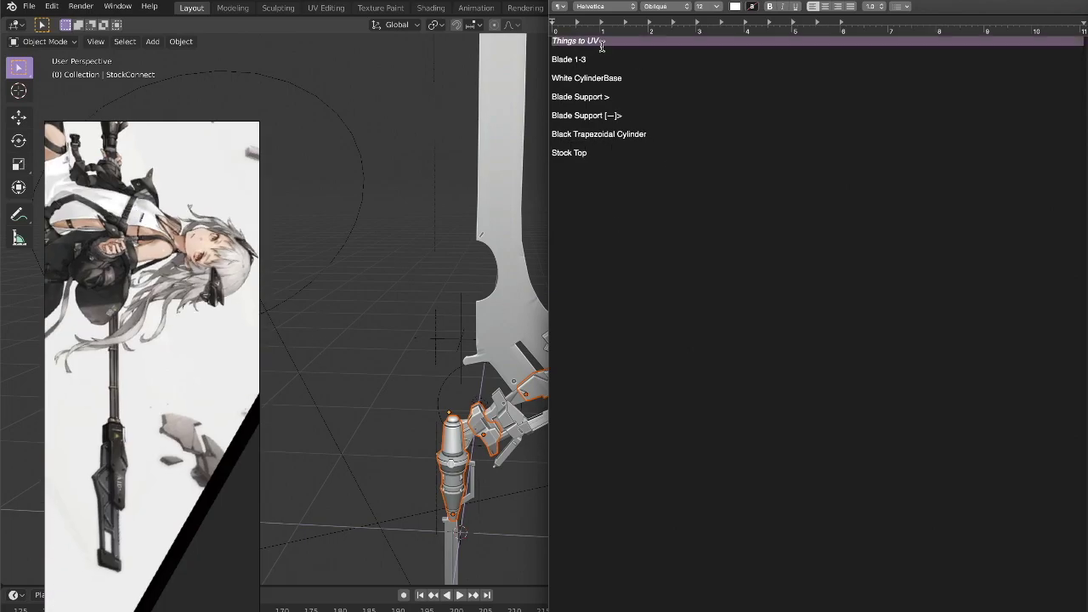
key("super+a")
- Project the blade's UVs from the right side view, fitted to bounds
left_click(325, 7)
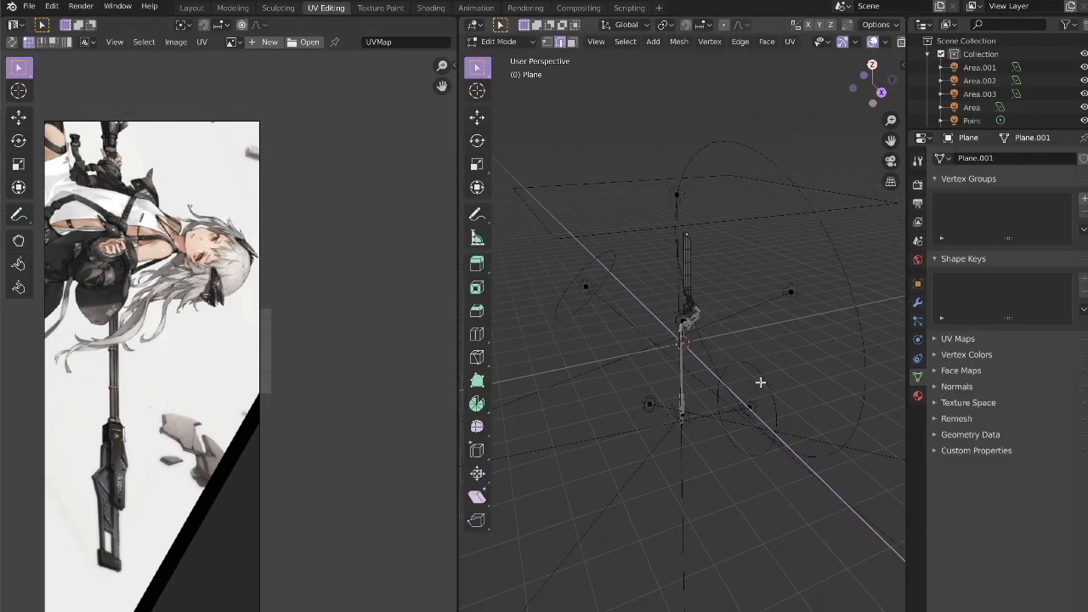
key("KP_3")
key("u")
left_click(705, 539)
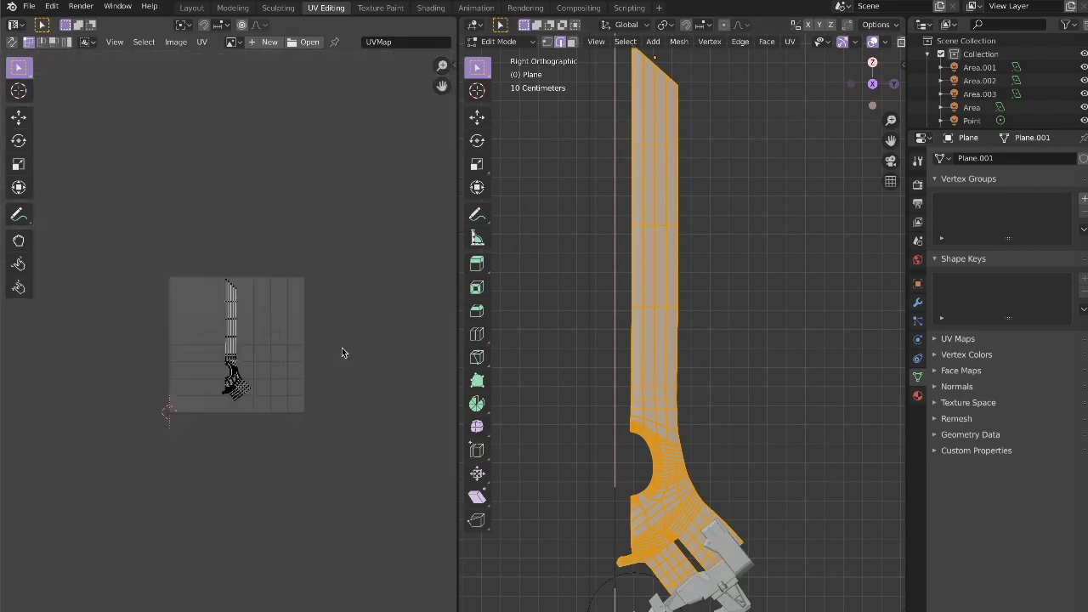
key("Home")
scroll(723, 380, "up", 2)
- Mark White CylinderBase as done in the checklist notes
key("super+Tab")
left_click(618, 77)
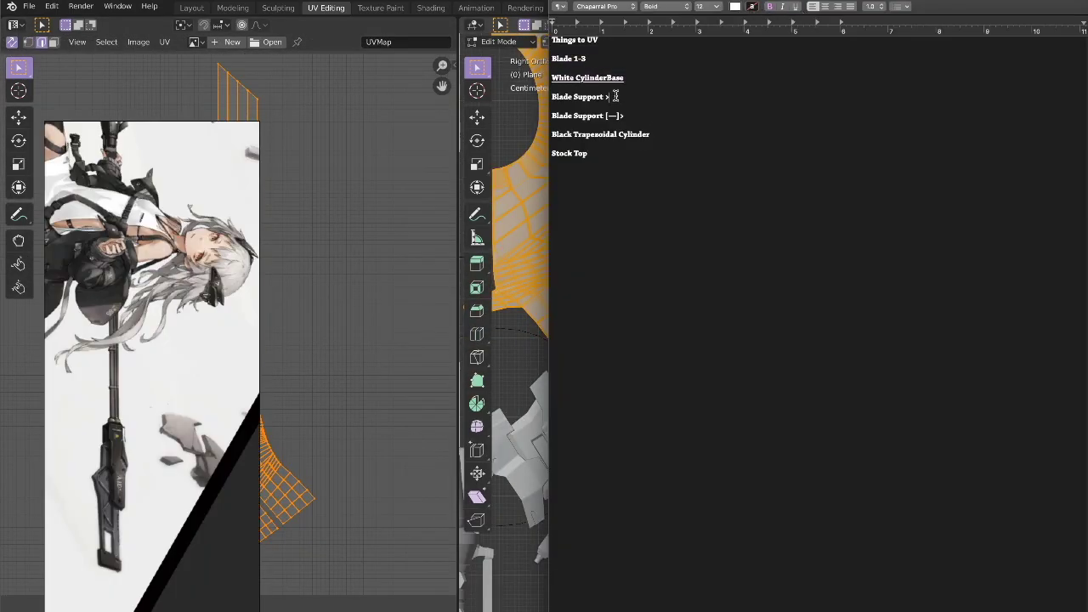
triple_click(615, 96)
key("super+Tab")
scroll(679, 298, "up", 3)
- Project the blade support's UVs from view and select its whole linked part
key("u")
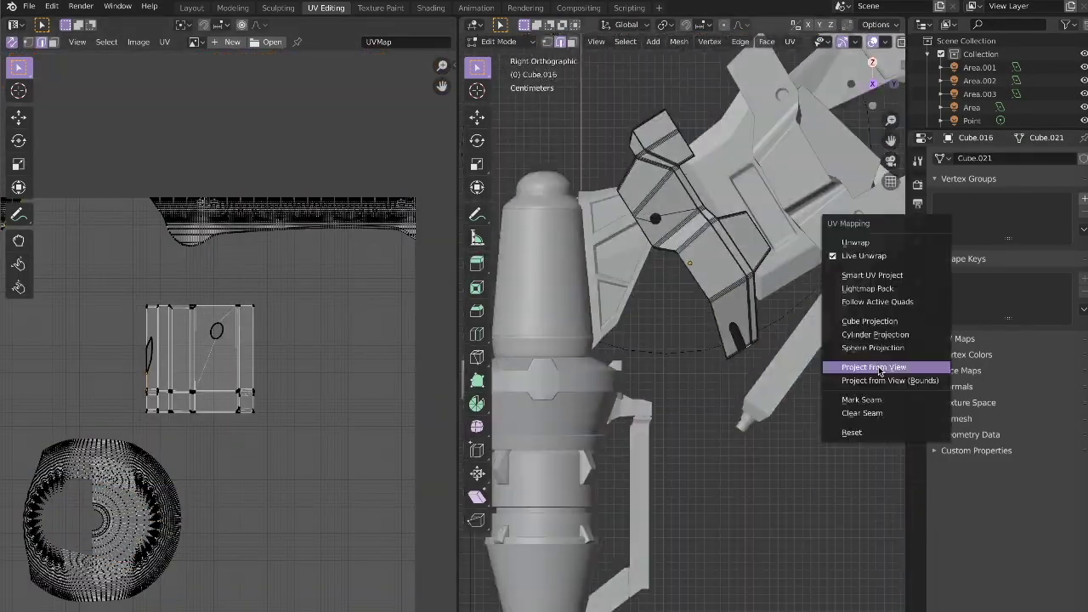
left_click(879, 370)
key("u")
left_click(697, 308)
left_click(646, 319)
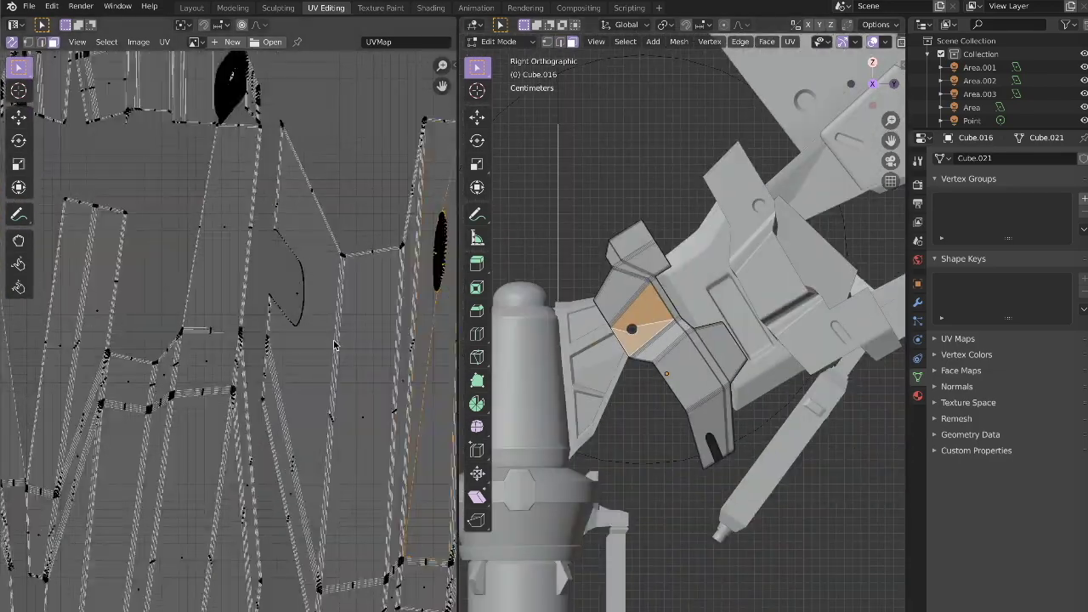
key("ctrl+l")
scroll(272, 396, "down", 5)
middle_click_drag(527, 424, 568, 425)
- Squash the support's UV islands vertically and rotate them upright
key("s")
key("y")
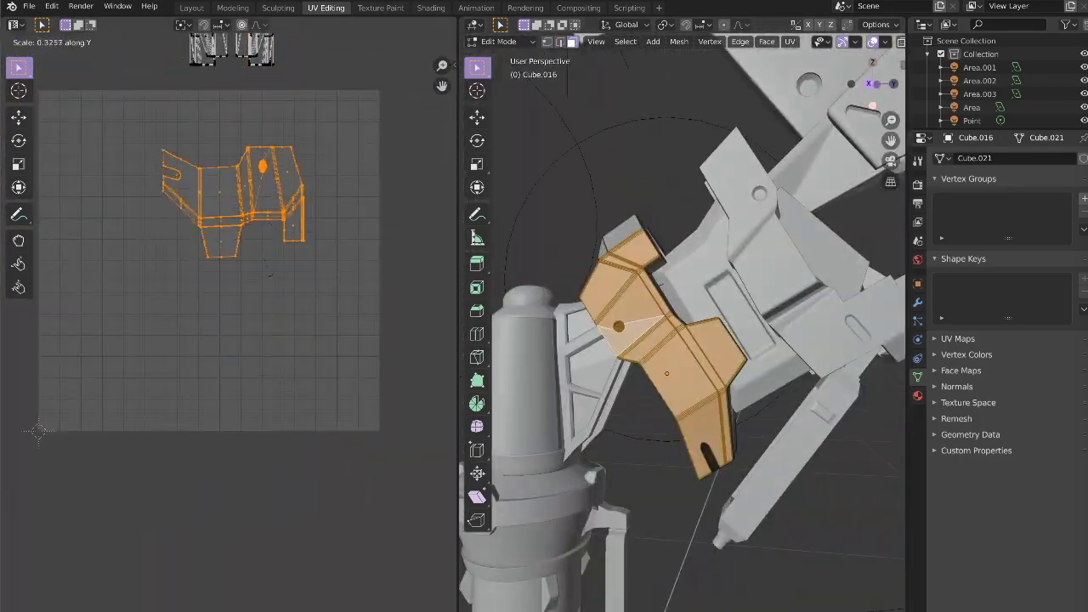
key("Return")
key("r")
- Add a new material slot with a fresh material for the part
left_click(383, 400)
key("alt+n")
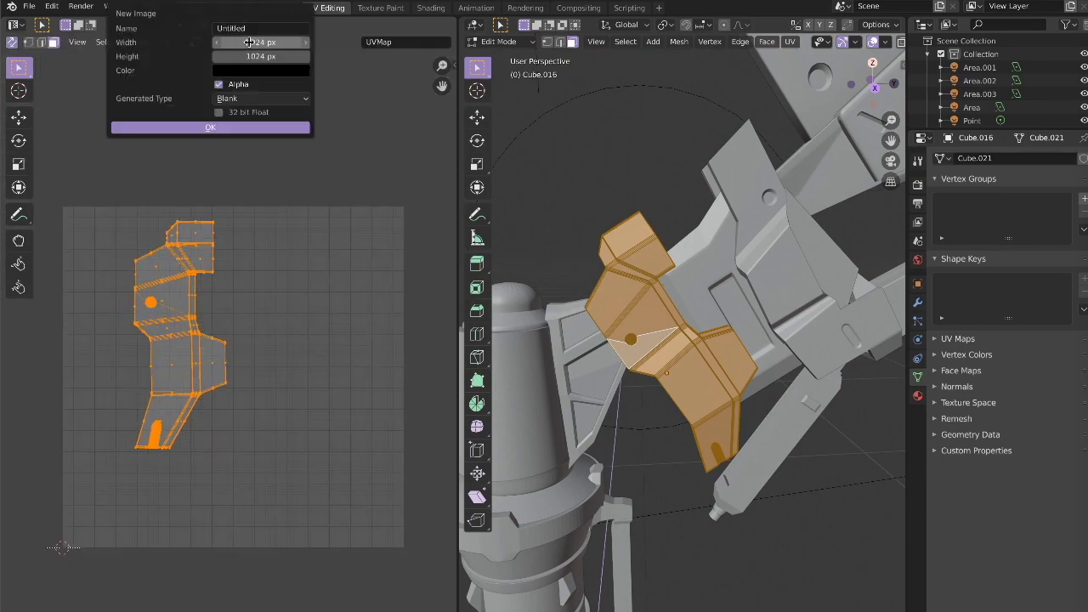
left_click(917, 395)
left_click(918, 283)
left_click(917, 395)
left_click(1082, 159)
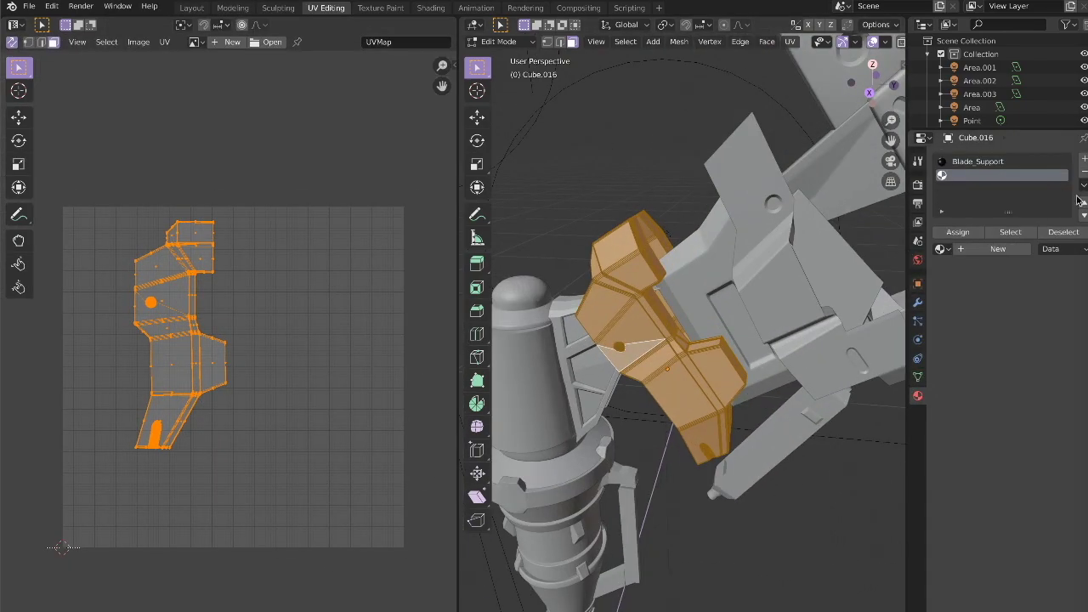
left_click(998, 249)
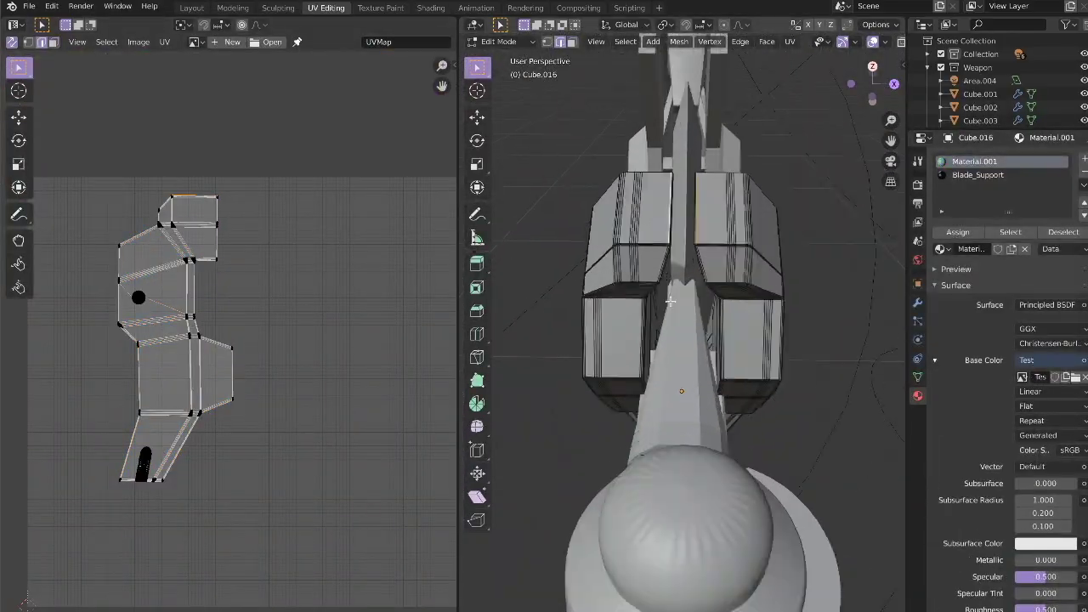
- Unwrap the blocky parts into UV islands and pack them into the square
middle_click_drag(643, 434, 860, 88)
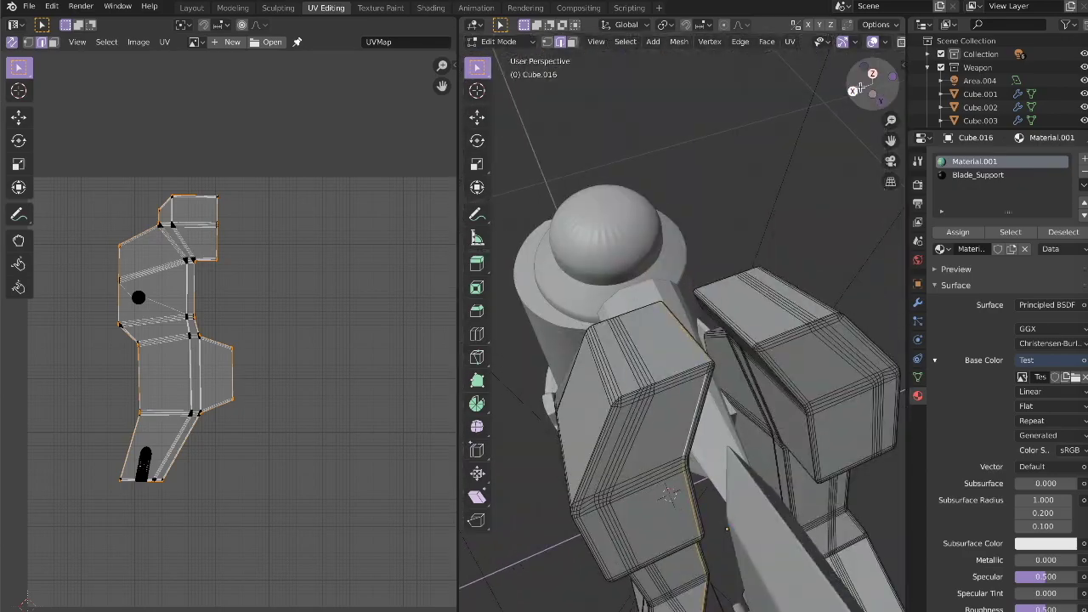
key("n")
key("u")
left_click(802, 320)
mouse_move(801, 321)
middle_mouse_down()
mouse_move(838, 517)
mouse_move(548, 380)
middle_mouse_up()
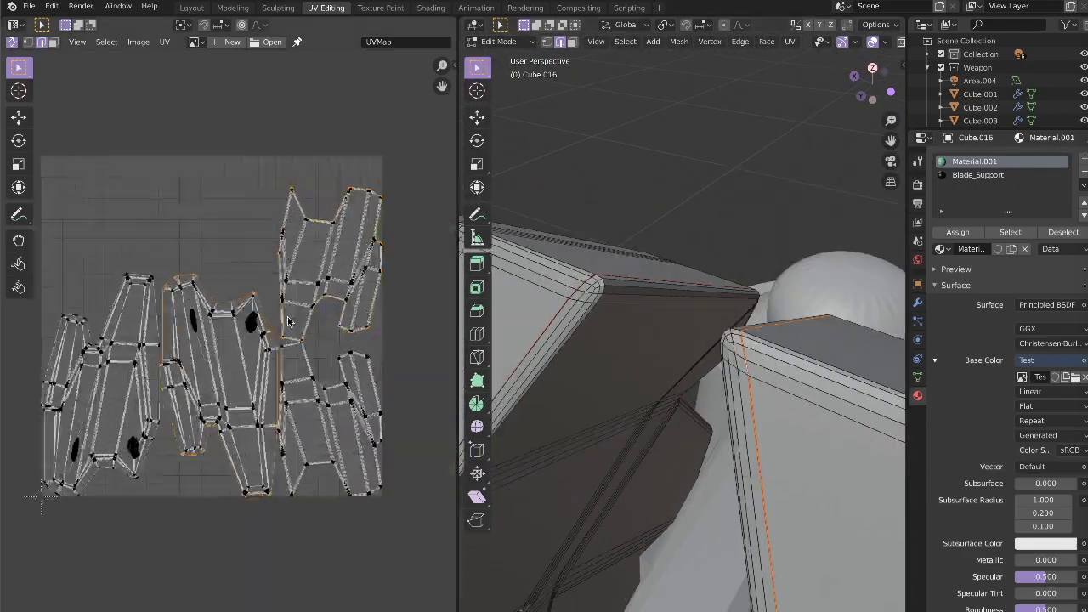
key("a")
- Project the supports' UVs from the current view and scale them down
key("u")
left_click(728, 279)
middle_click_drag(728, 280, 583, 365)
key("s")
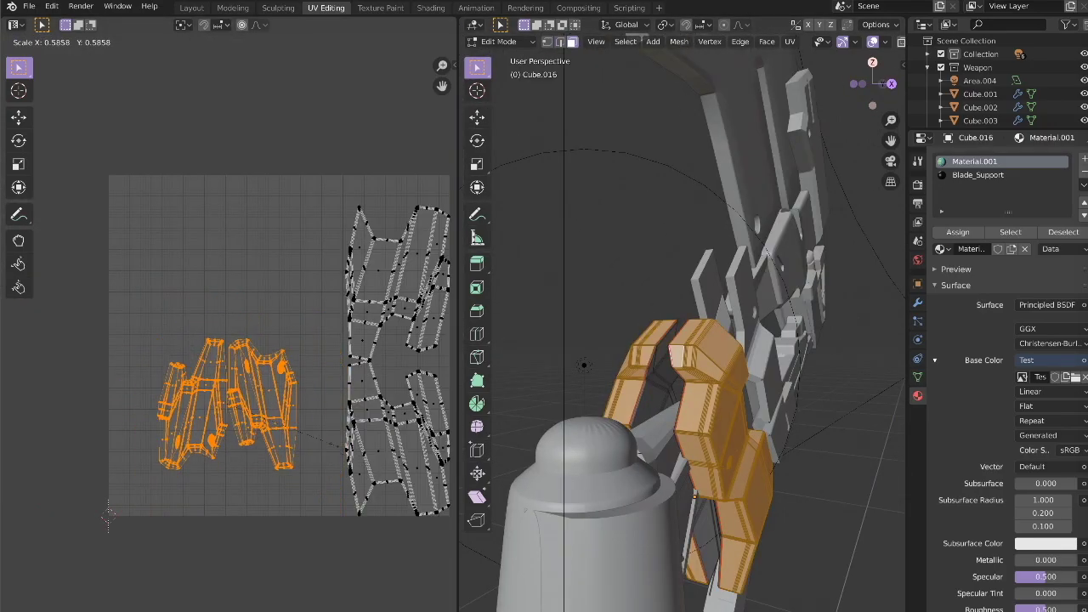
key("Return")
- Project the blade support's UVs from the side view and squash them vertically
key("u")
left_click(659, 335)
middle_click_drag(659, 336, 595, 357)
key("a")
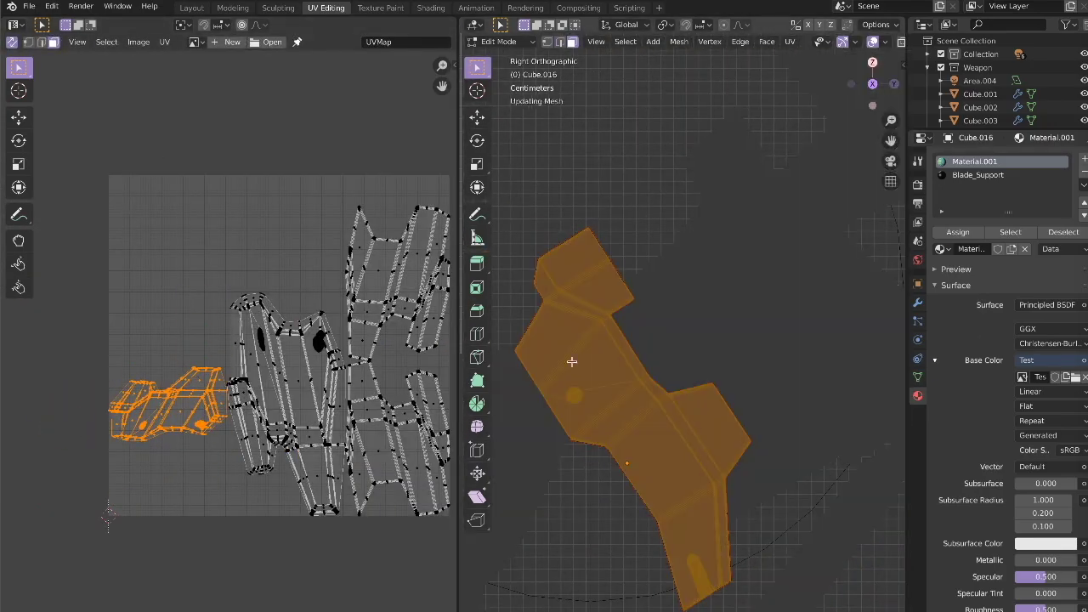
key("u")
key("s")
key("y")
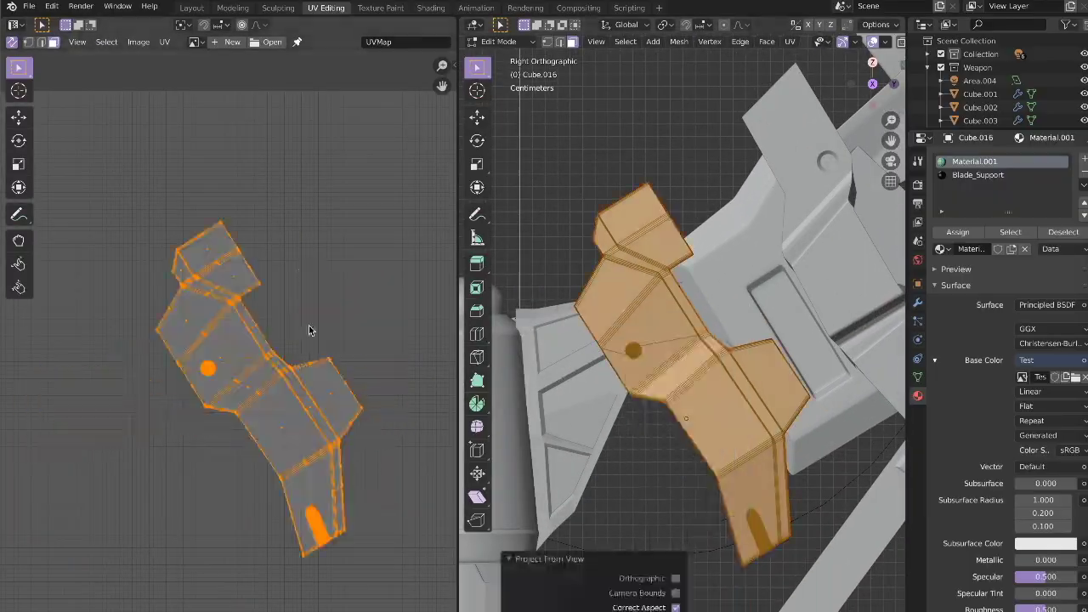
scroll(311, 331, "down", 3)
- Preview the test grid texture on the supports in rendered shading
key("shift+z")
middle_click_drag(680, 340, 753, 347)
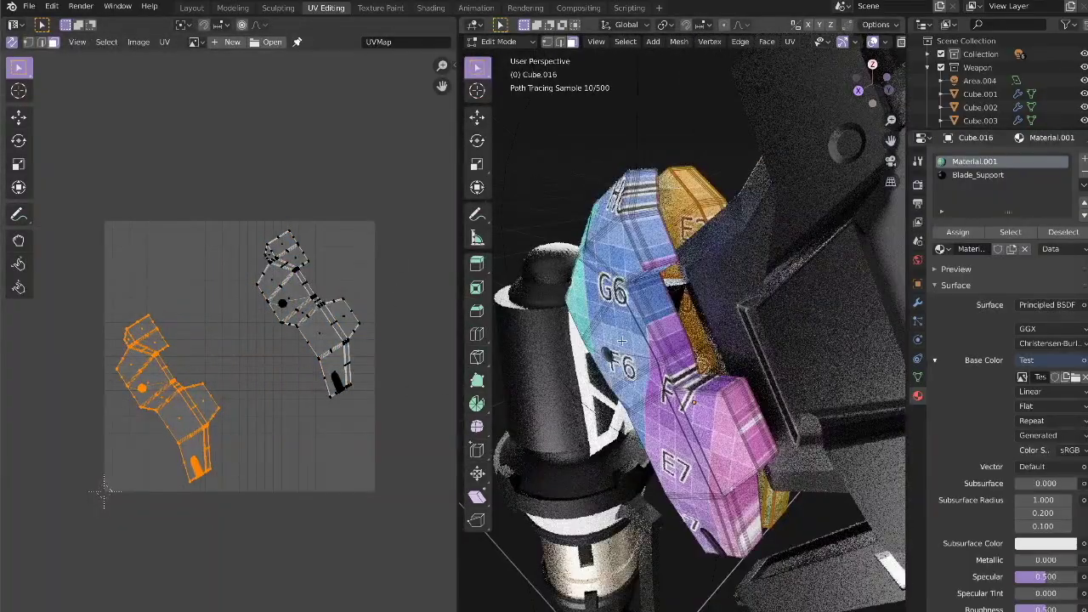
scroll(327, 166, "down", 2)
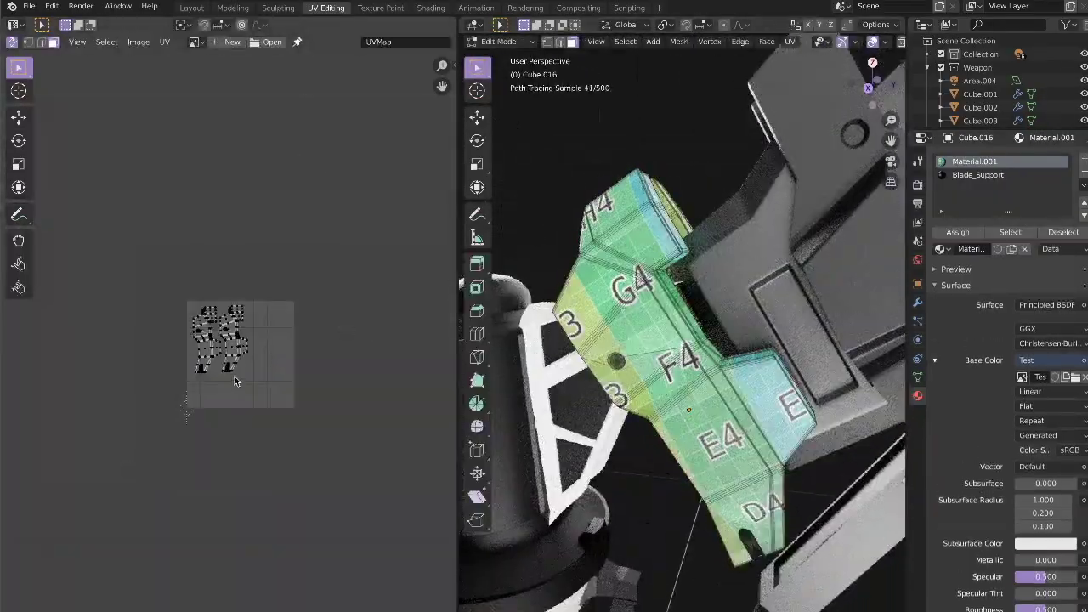
scroll(671, 415, "up", 3)
key("Tab")
- Unwrap the hilt cylinder's faces and pack the resulting UV islands to fill the square
key("a")
key("u")
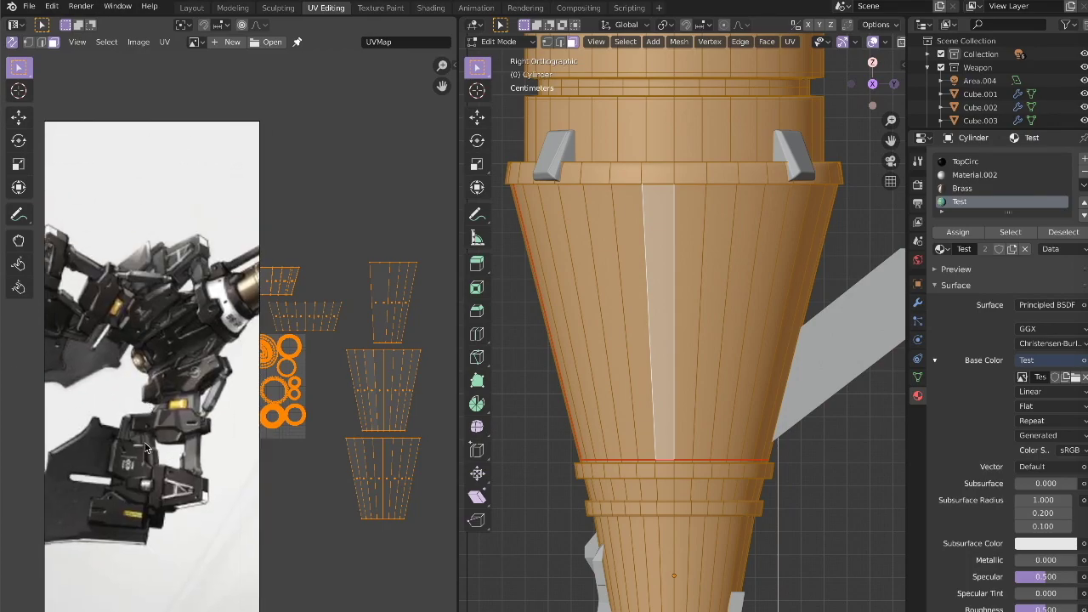
key("super+Tab")
left_click(230, 329)
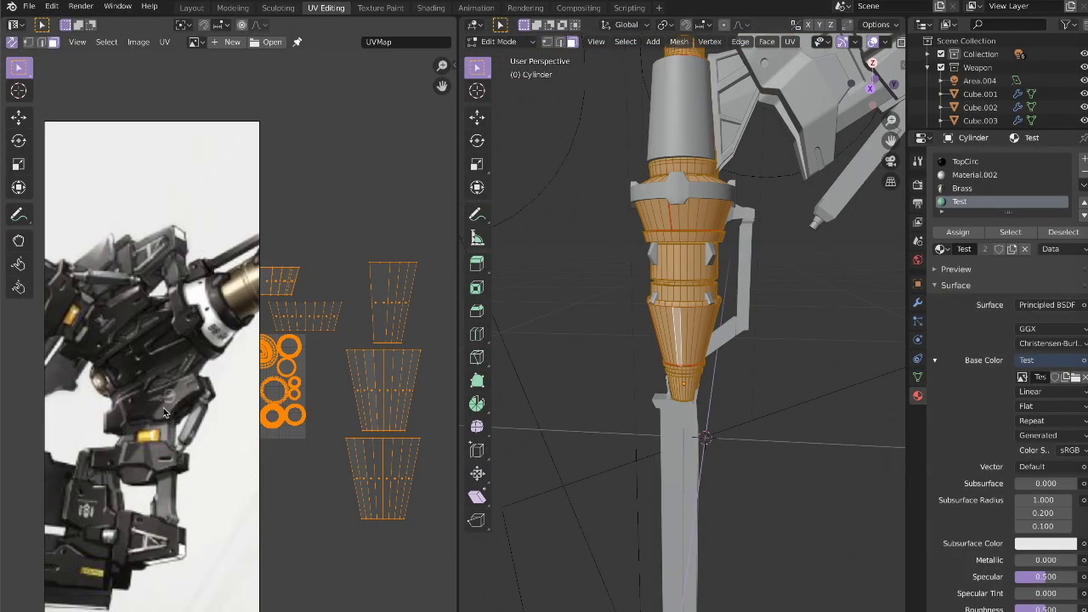
key("ctrl+z")
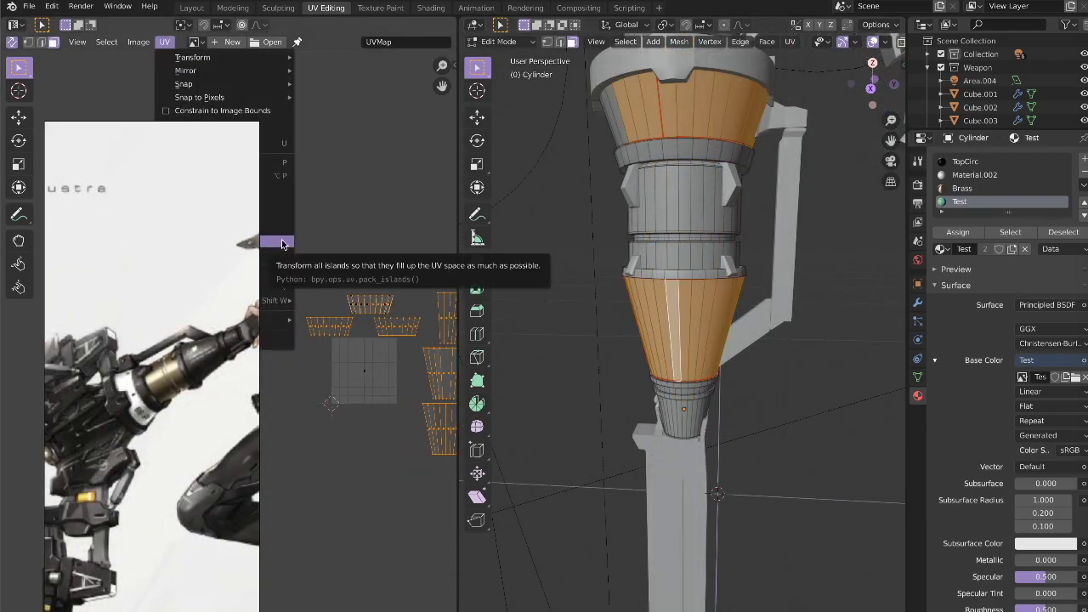
left_click(196, 241)
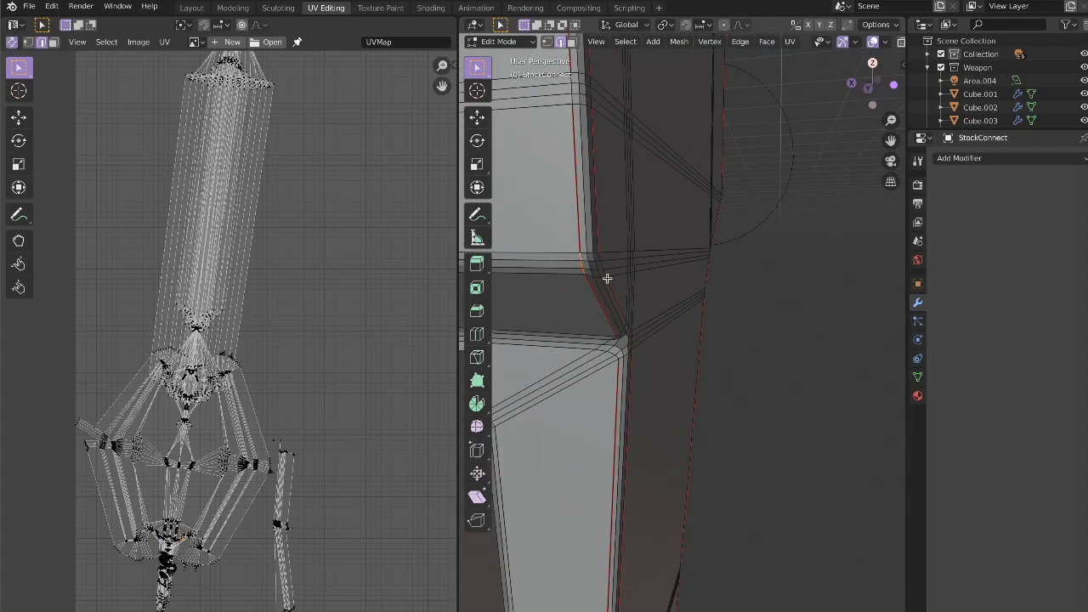
- Unwrap the selected StockConnect faces with UV > Unwrap
left_click(827, 352)
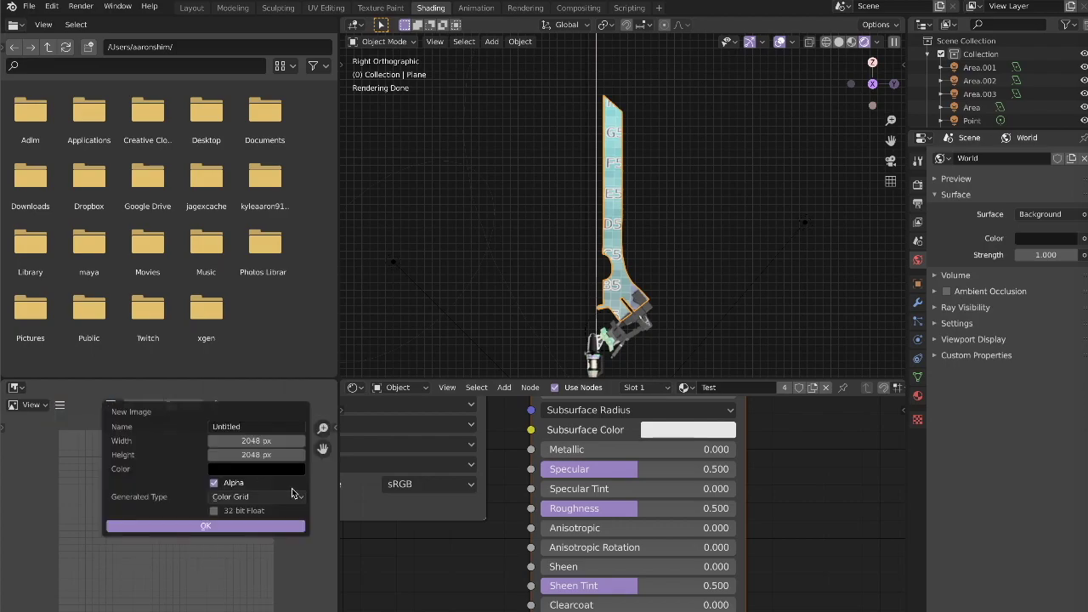
- Create the black Stock_Top image and show the material settings
left_click(195, 527)
left_click(918, 396)
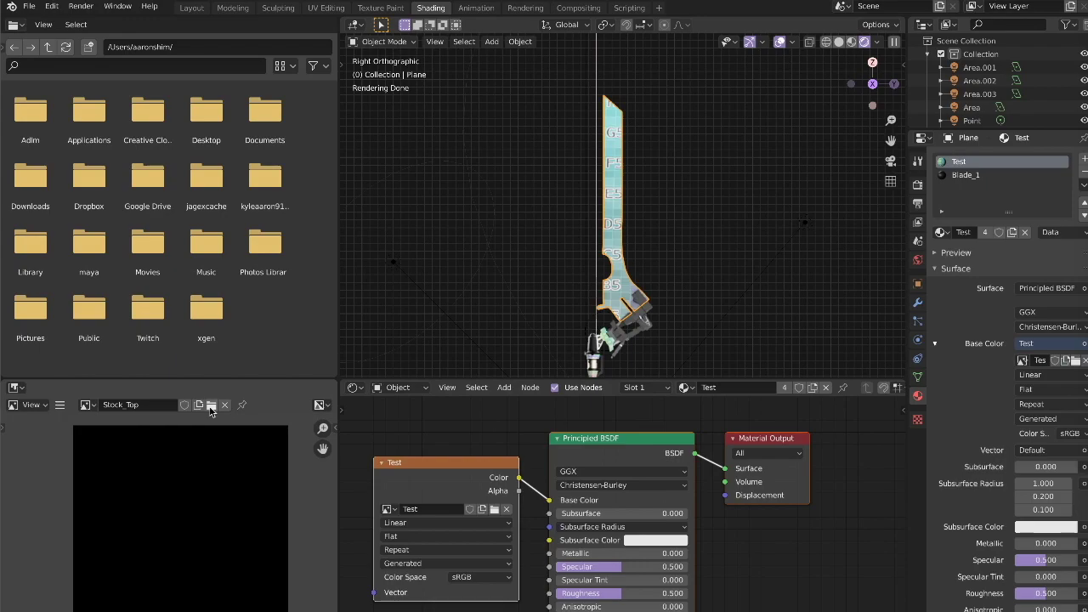
left_click(17, 405)
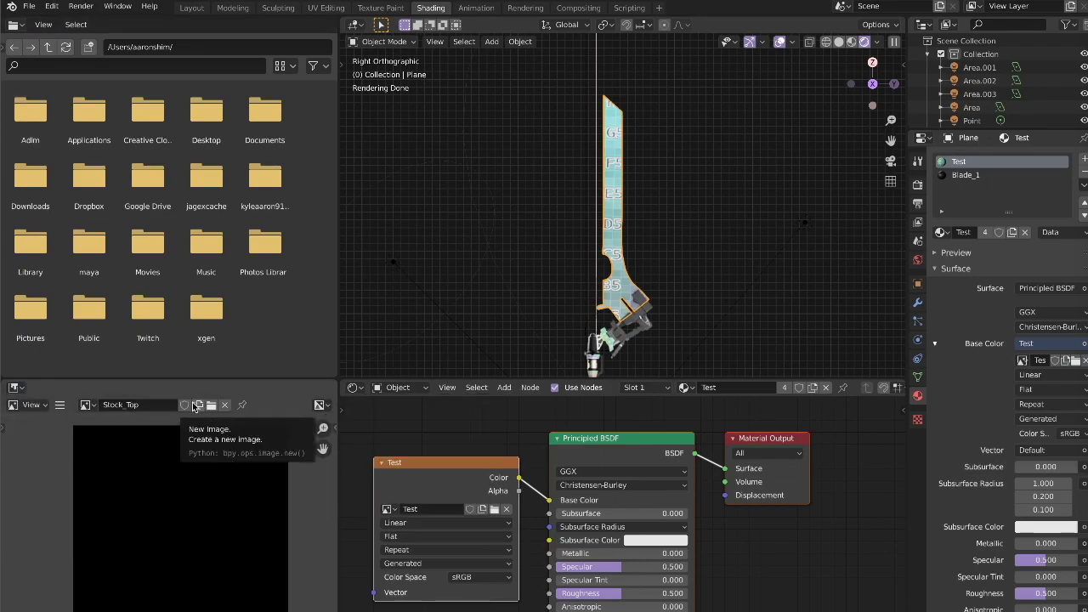
- Set Adobe Photoshop CC 2019 as Blender's external image editor in File Paths preferences
left_click(59, 405)
left_click(29, 6)
left_click(51, 42)
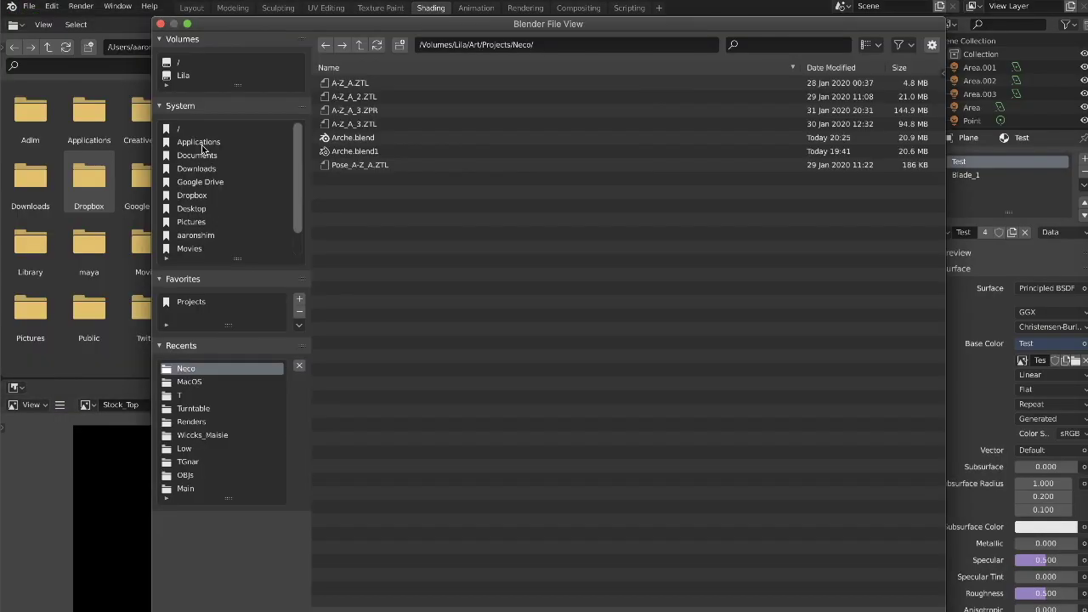
left_click(327, 51)
double_click(462, 187)
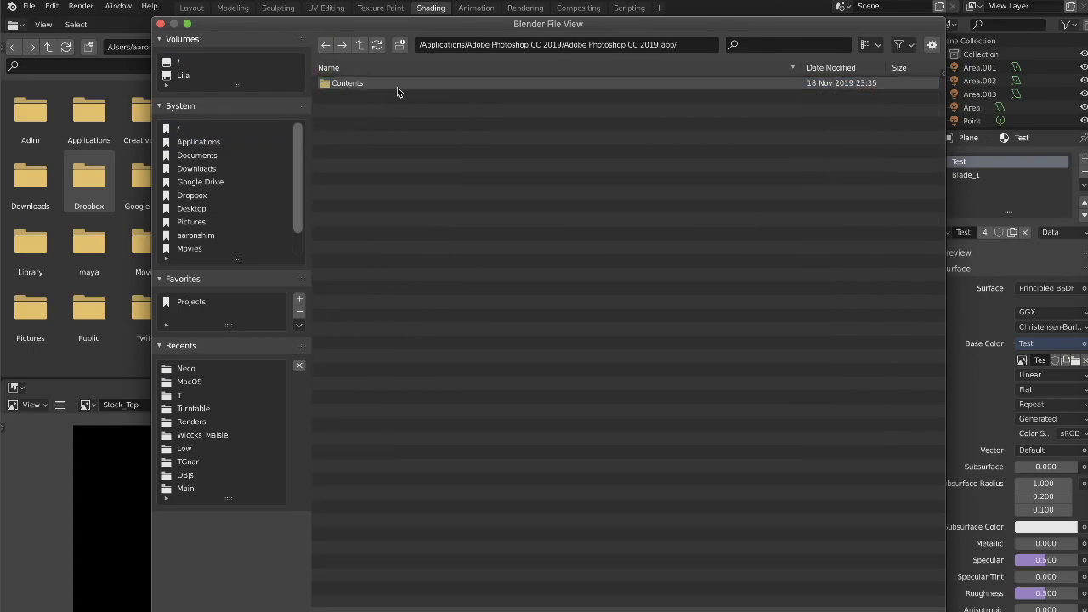
key("Return")
left_click(12, 16)
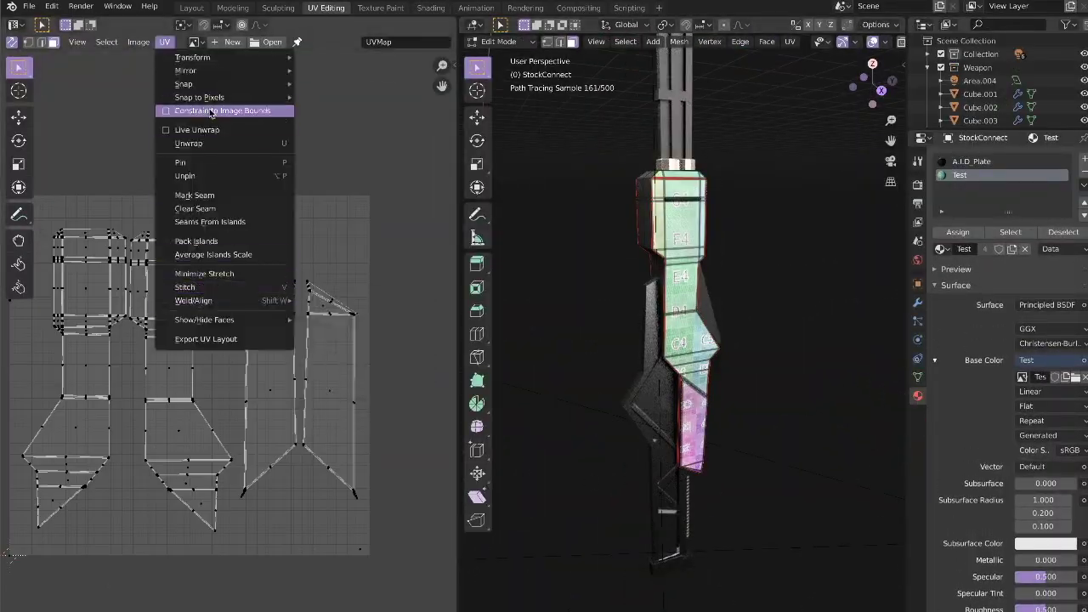
- Export StockConnect's UV layout as a PNG image
left_click(206, 338)
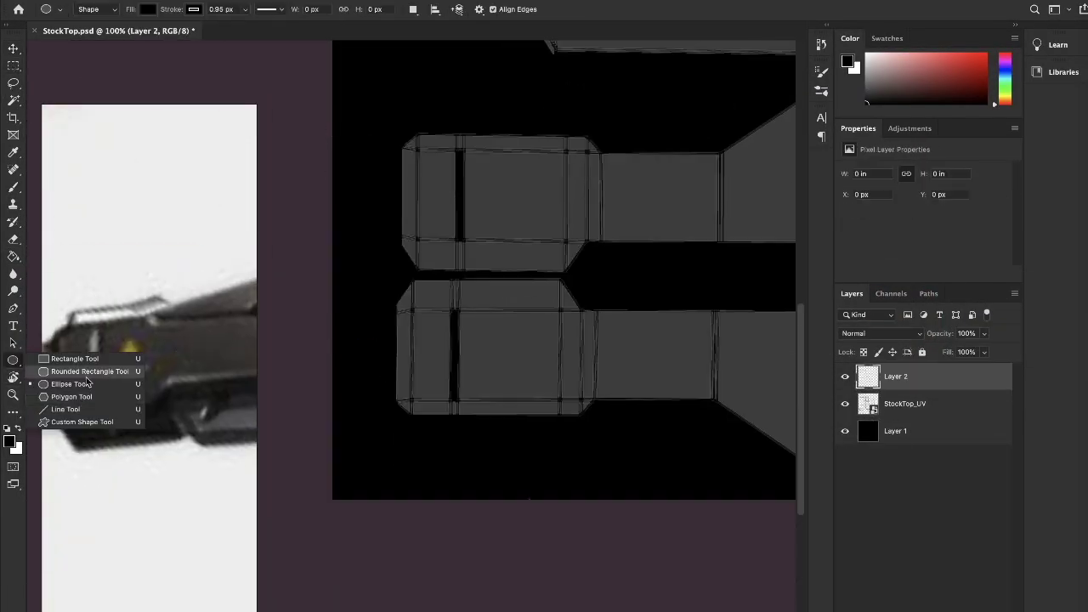
- Draw a three-sided triangle on the upper UV panel filled pale yellow #ffc468
left_click(71, 396)
mouse_move(389, 407)
left_mouse_down()
mouse_move(399, 426)
mouse_move(461, 421)
left_mouse_up()
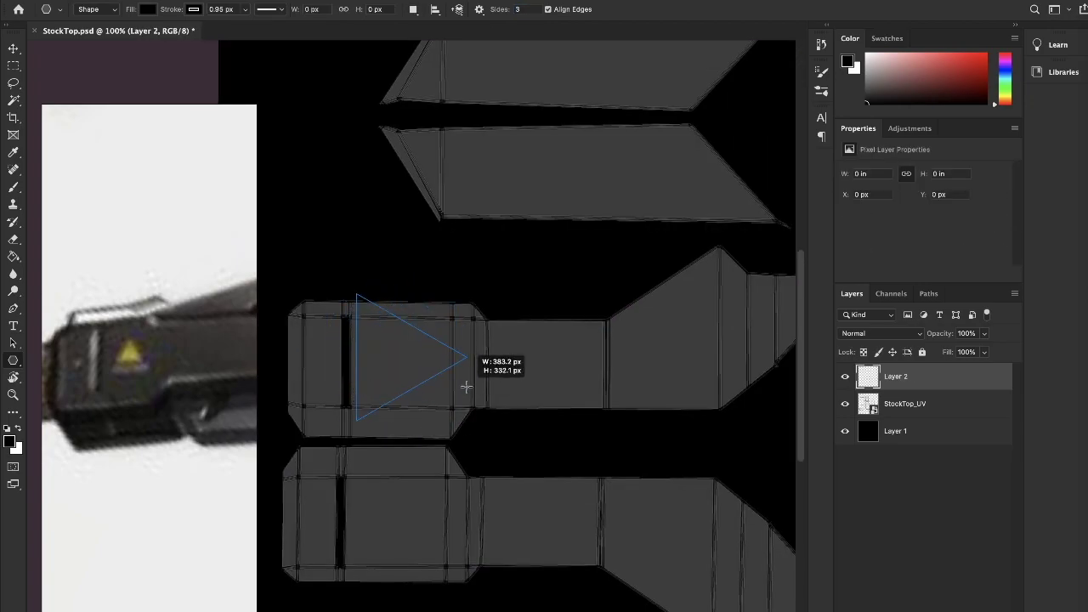
left_click(134, 347)
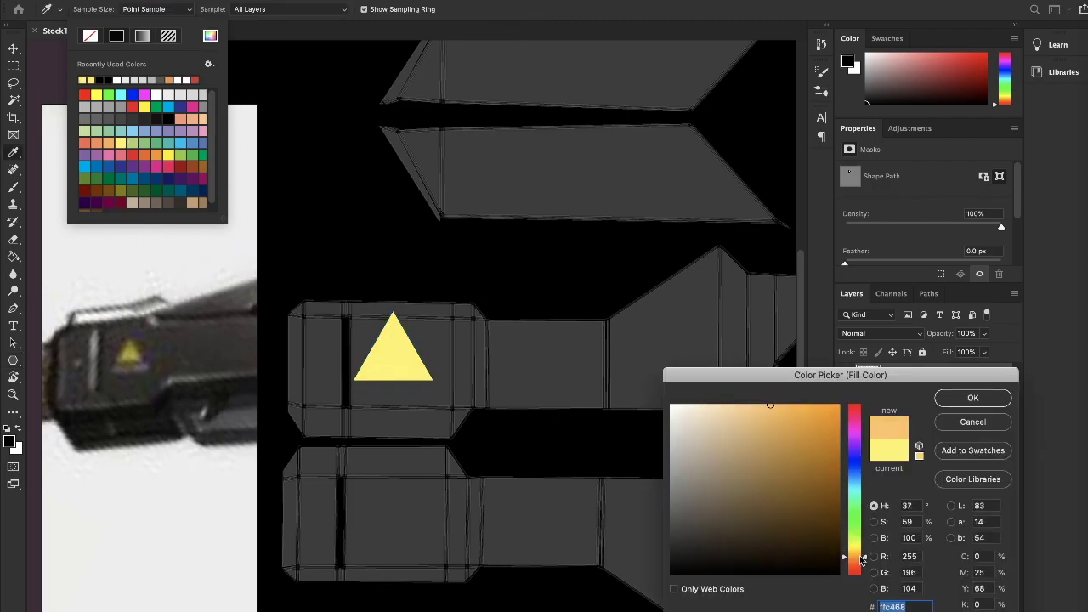
key("Return")
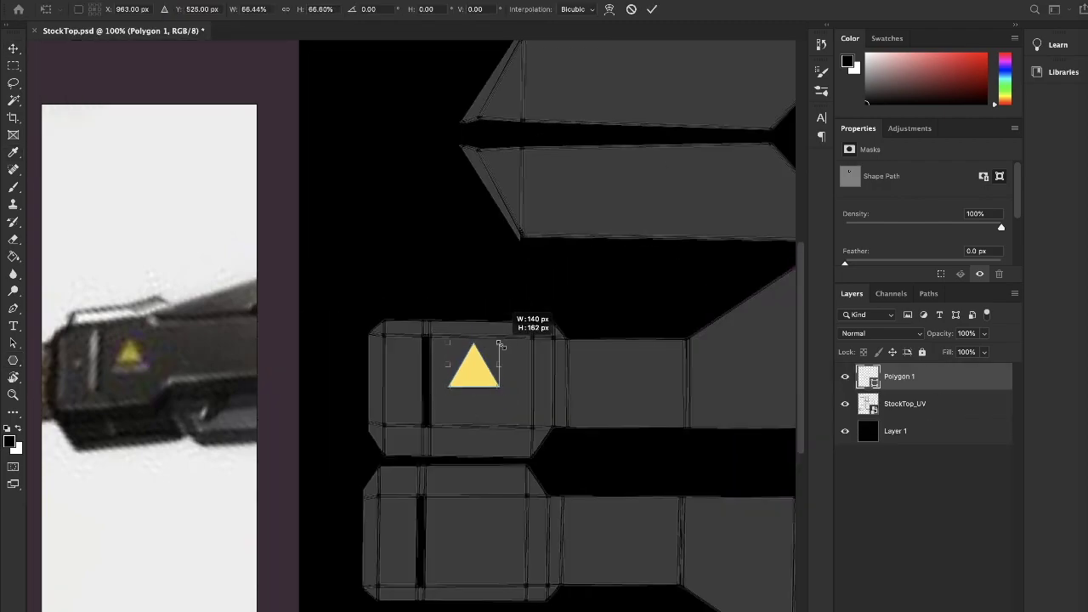
- Draw a thin rectangle bar beneath the triangle and narrow it to the triangle's width
key("r")
left_click_drag(506, 319, 531, 595)
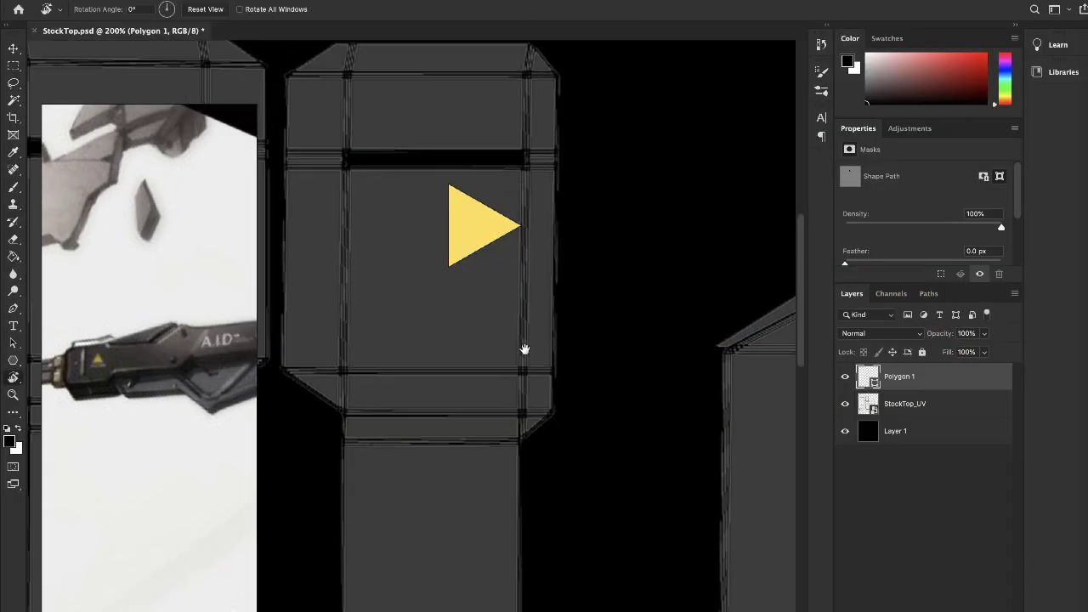
left_click_drag(525, 350, 894, 435)
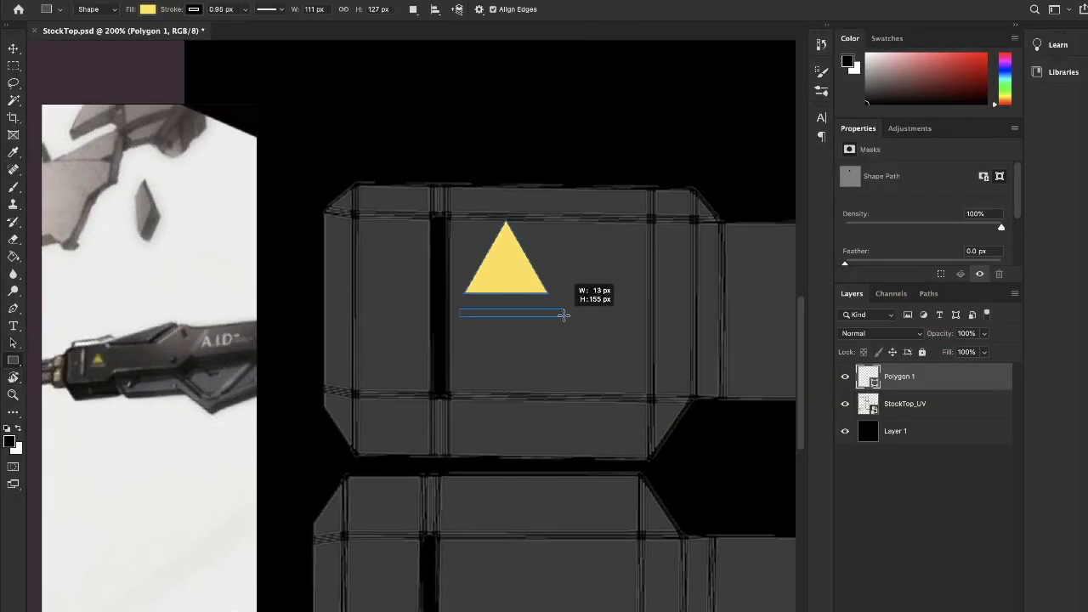
left_click_drag(564, 315, 567, 316)
left_click(148, 10)
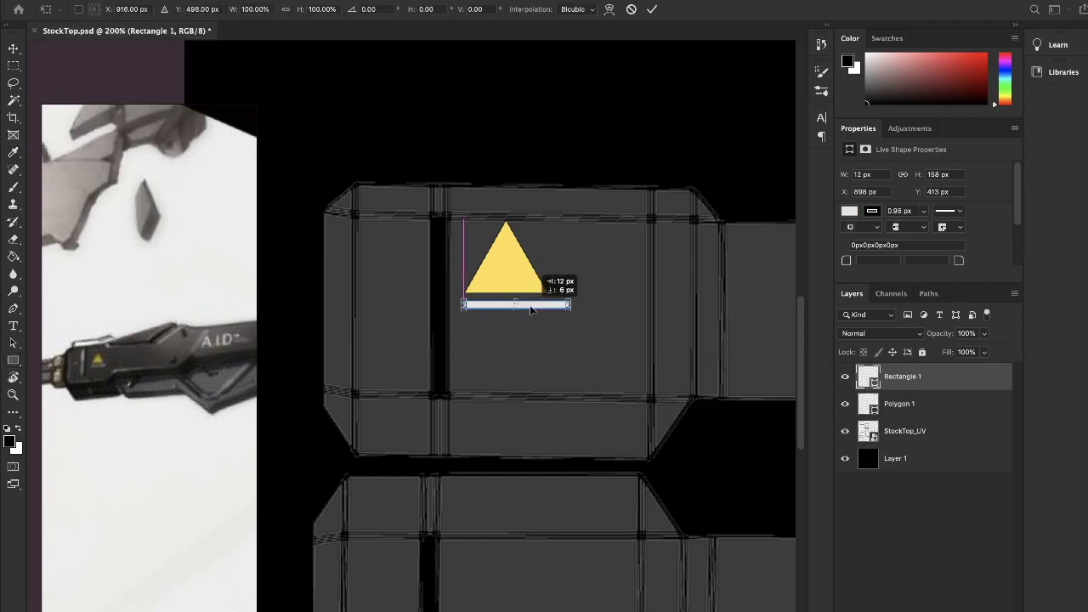
scroll(530, 310, "up", 3)
left_click_drag(570, 399, 553, 399)
key("ctrl+plus")
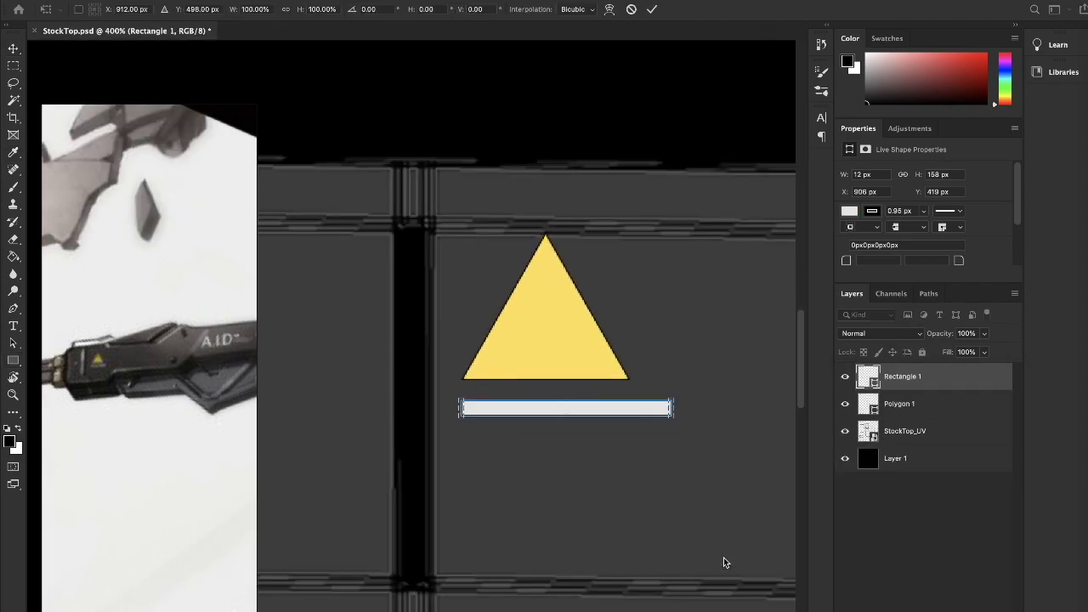
key("Return")
key("ctrl+minus")
key("super+Tab")
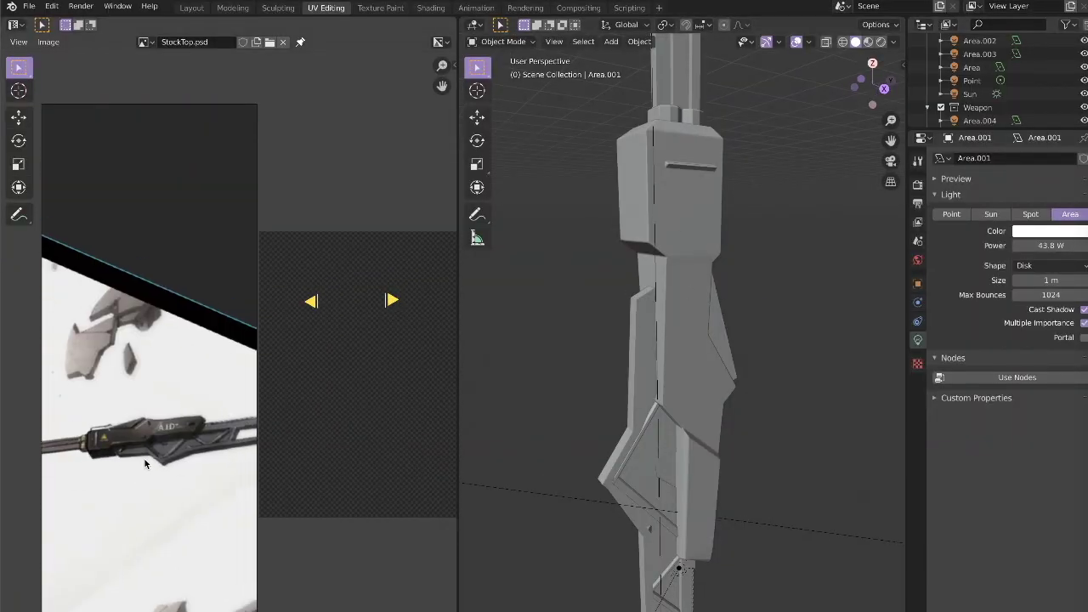
- Back in Photoshop, set the A.I.D text layer's font to Arial Narrow
key("super+Tab")
left_click(204, 342)
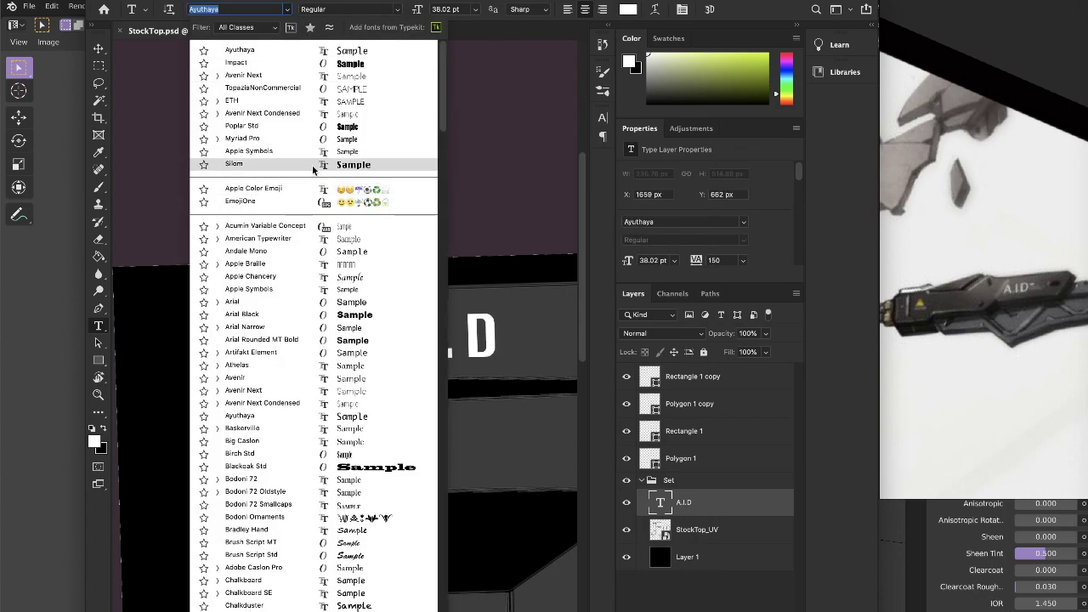
left_click(285, 328)
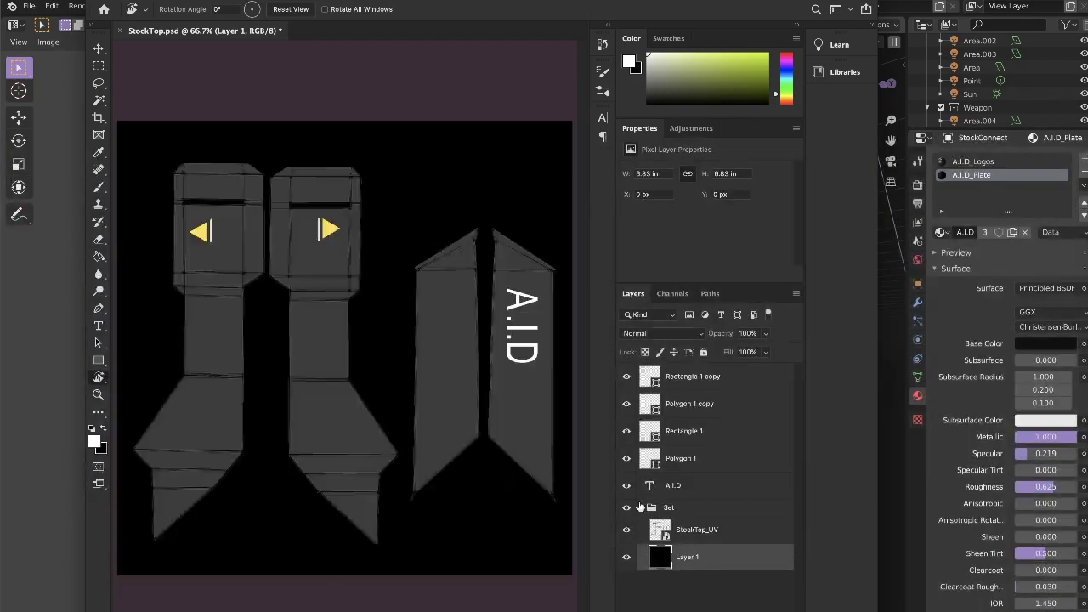
- Hide the Set layer group so only the logos show, then check StockConnect's A.I.D_Logos material
left_click(629, 507)
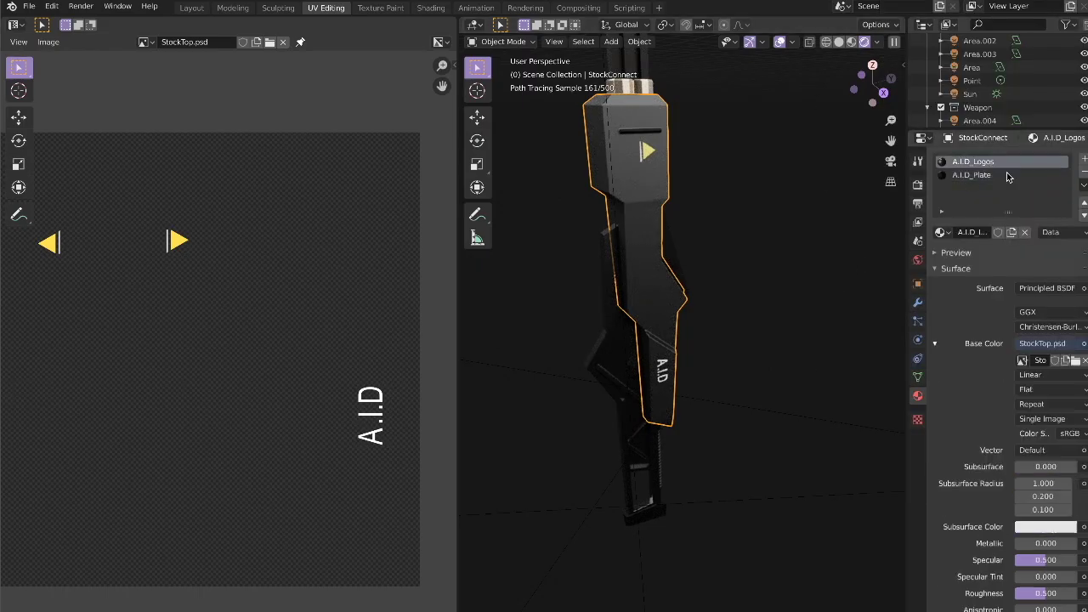
scroll(651, 355, "up", 5)
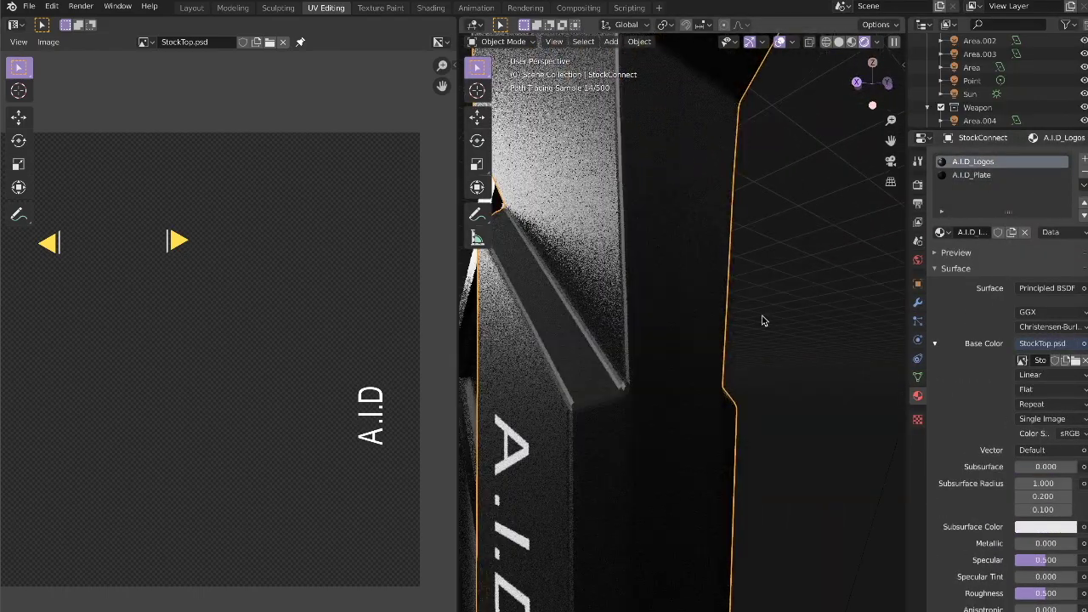
scroll(760, 318, "up", 2)
left_click(1084, 169)
key("ctrl+z")
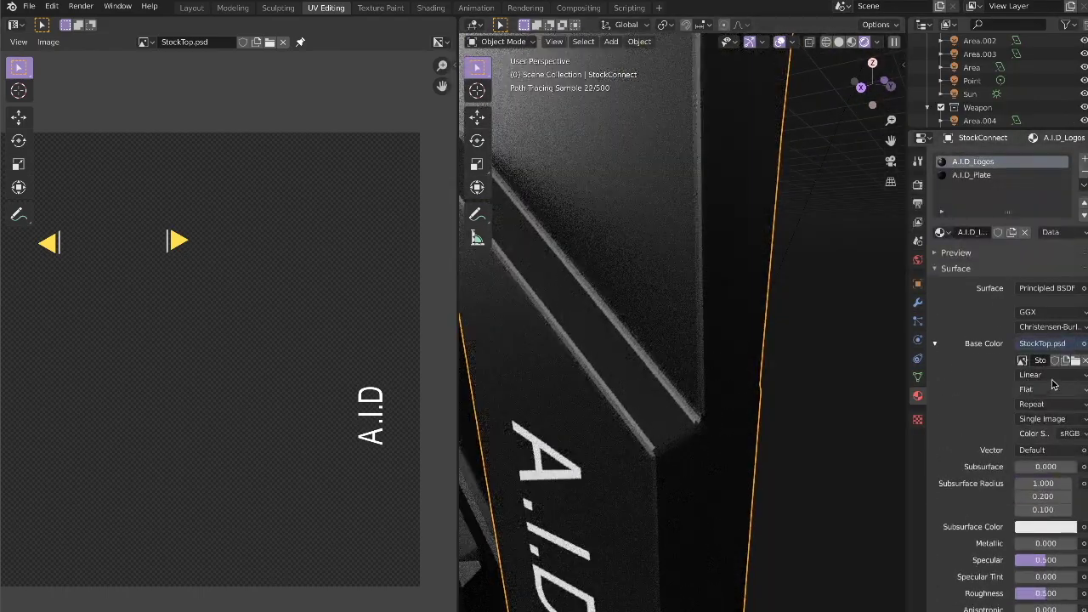
scroll(1003, 383, "down", 5)
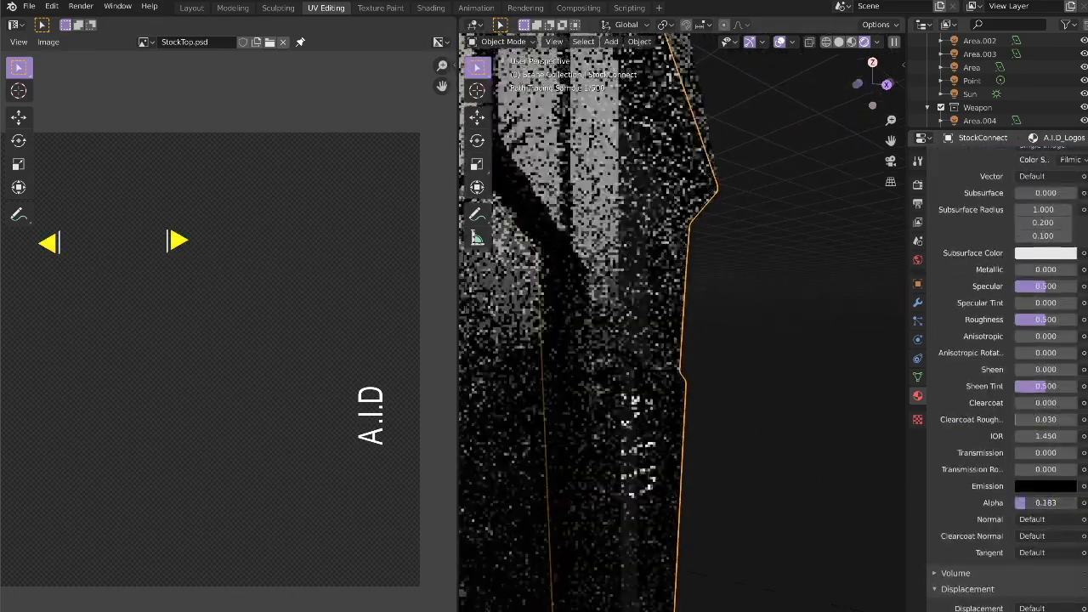
scroll(1020, 340, "up", 5)
left_click(1046, 200)
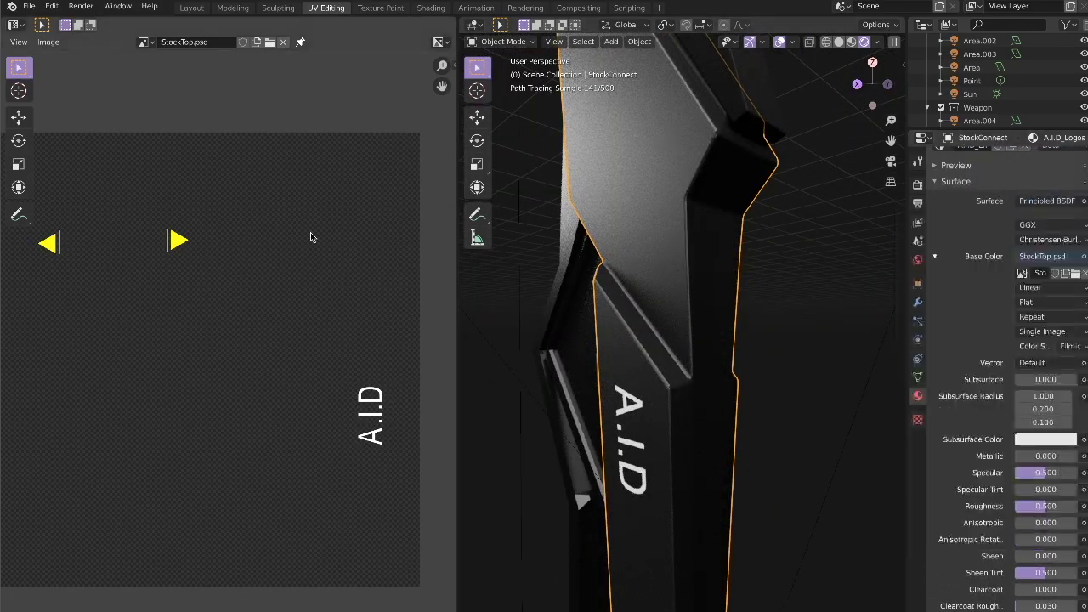
left_click(430, 7)
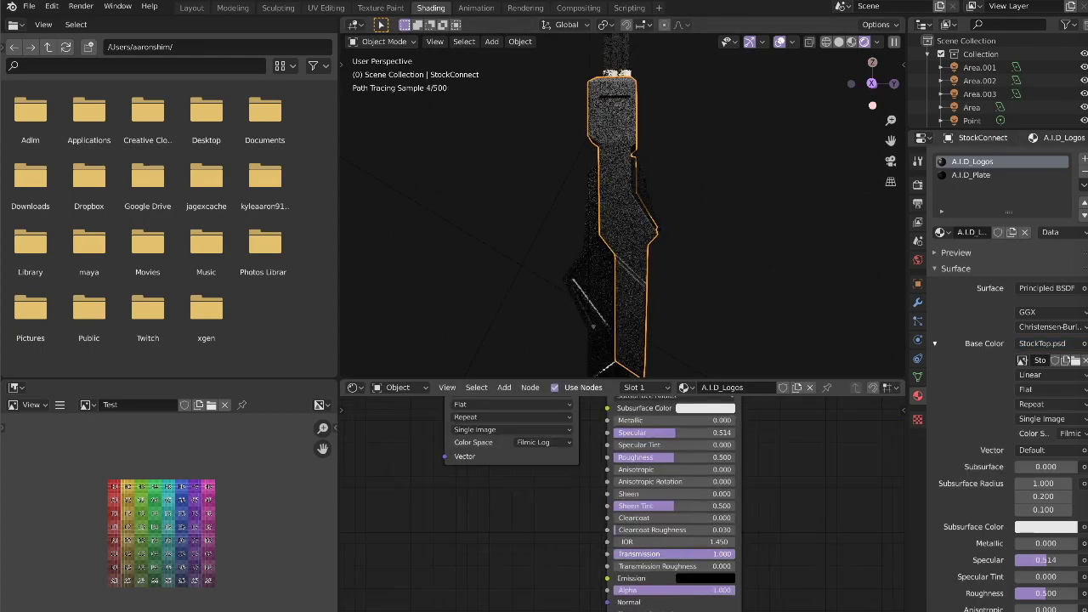
- Frame the stock connector and add new shader nodes to the A.I.D_Logos material
scroll(824, 553, "down", 1)
middle_click_drag(748, 255, 789, 249)
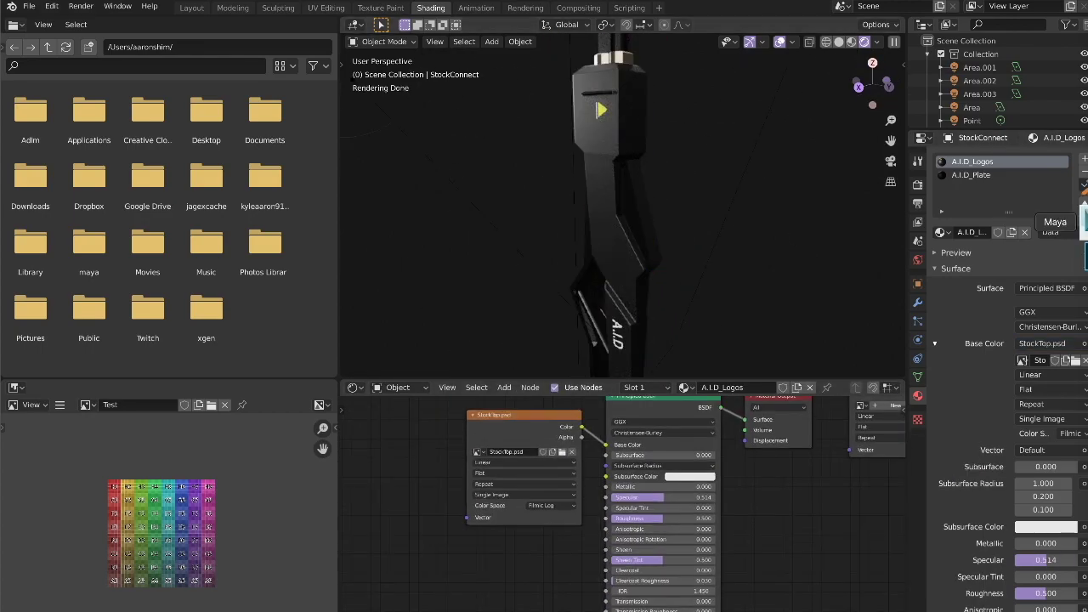
key("super+Tab")
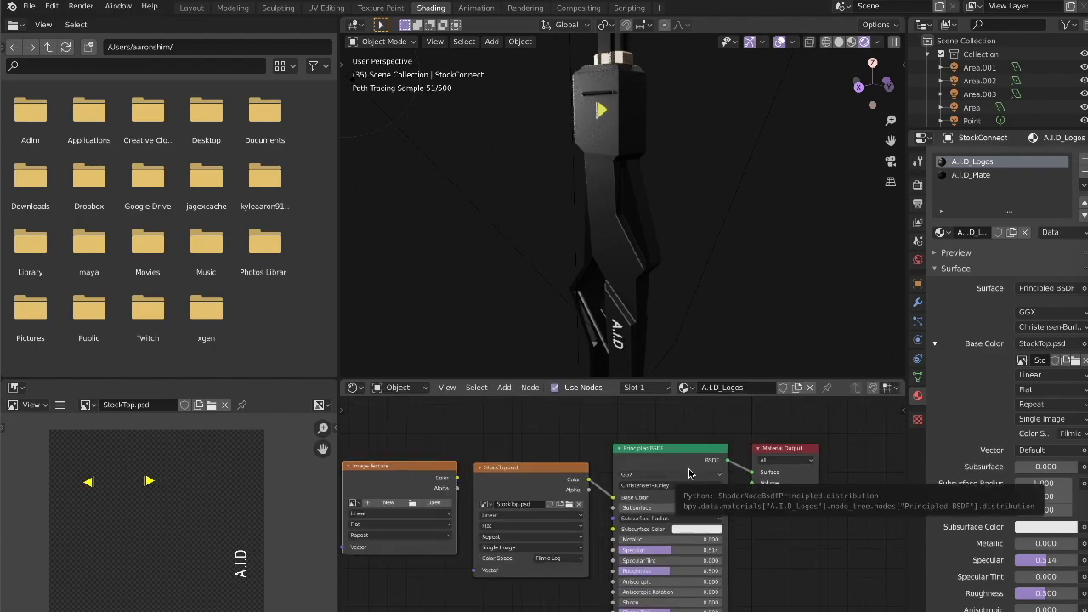
middle_click_drag(689, 473, 670, 468)
middle_click_drag(605, 200, 592, 199)
mouse_move(721, 276)
middle_mouse_down()
mouse_move(712, 243)
mouse_move(714, 255)
middle_mouse_up()
scroll(776, 530, "down", 2)
key("shift+a")
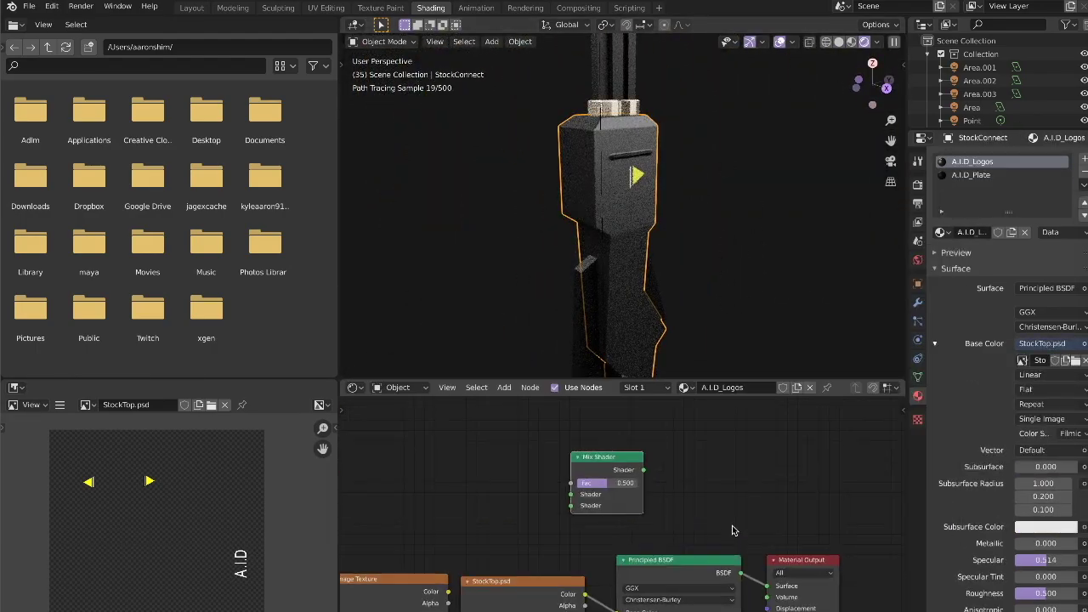
- Wire the Mix Shader to Material Output, StockTop alpha to Fac, and Transparent and Principled BSDFs into its shader inputs
left_click_drag(538, 456, 626, 435)
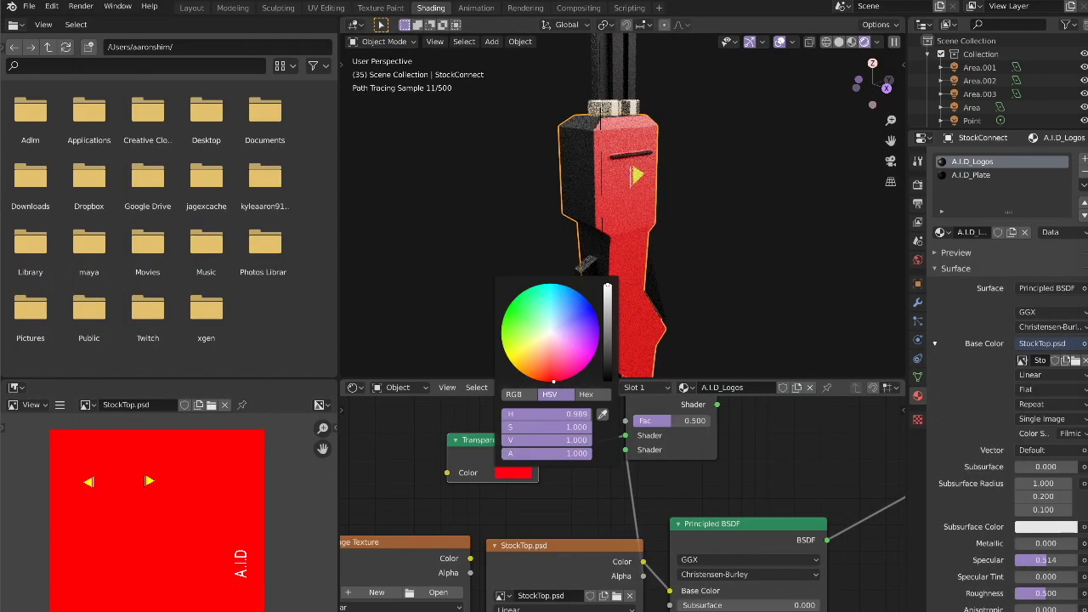
scroll(643, 432, "down", 1)
scroll(644, 432, "down", 1)
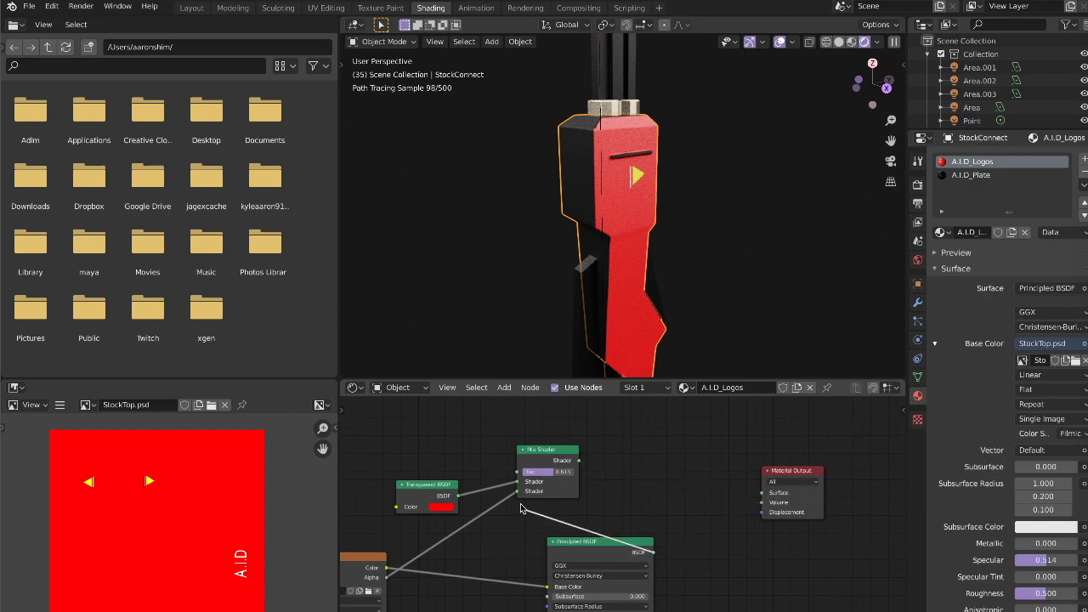
left_click_drag(713, 441, 900, 473)
left_click_drag(520, 556, 586, 452)
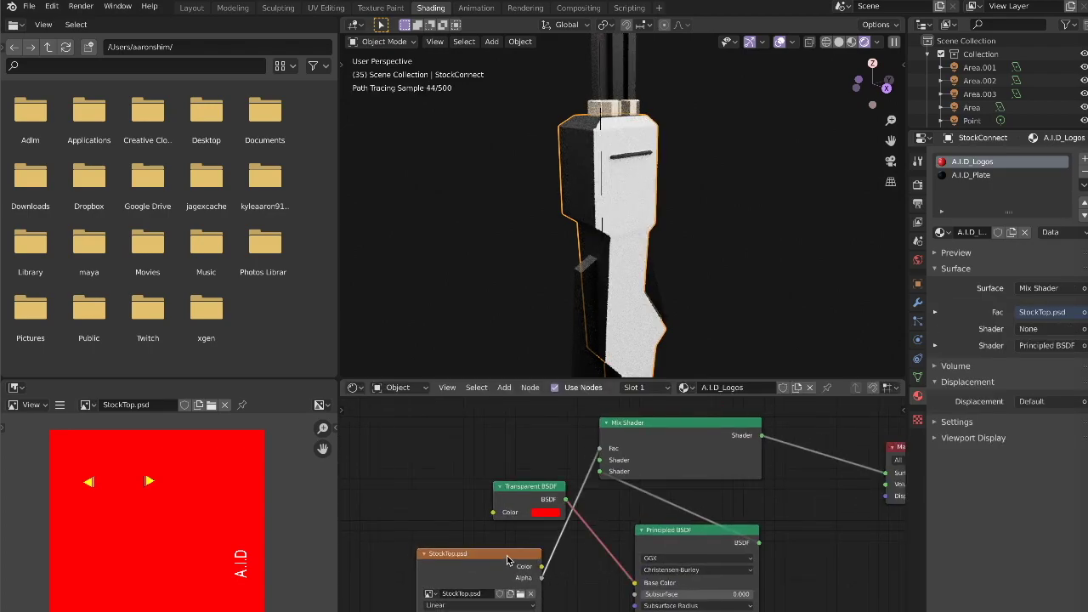
left_click_drag(758, 542, 600, 459)
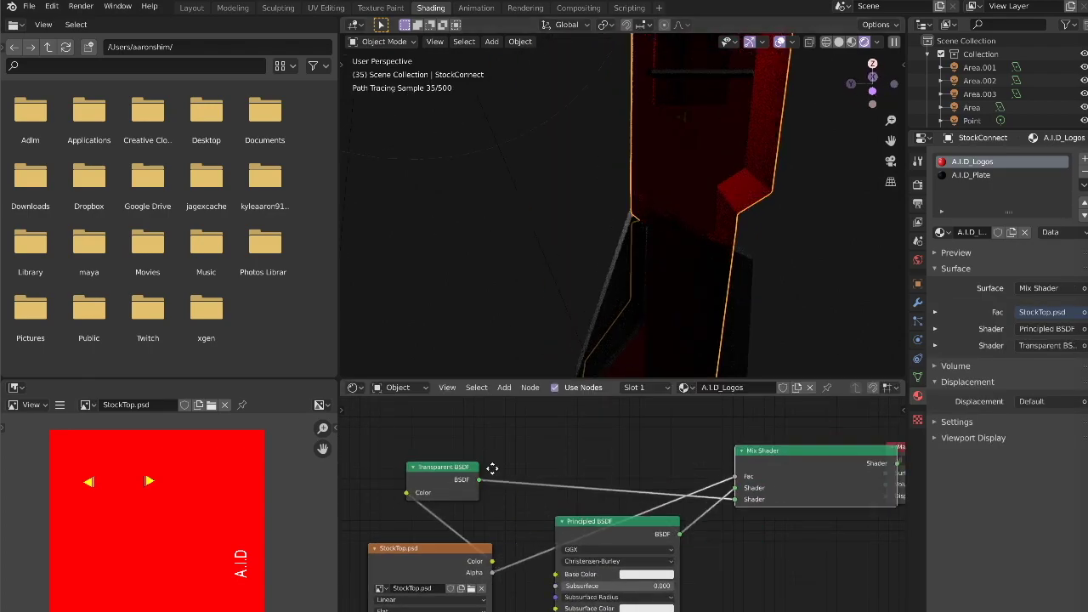
mouse_move(493, 469)
left_mouse_down()
mouse_move(598, 435)
mouse_move(704, 439)
mouse_move(533, 442)
left_mouse_up()
left_click_drag(397, 522, 454, 476)
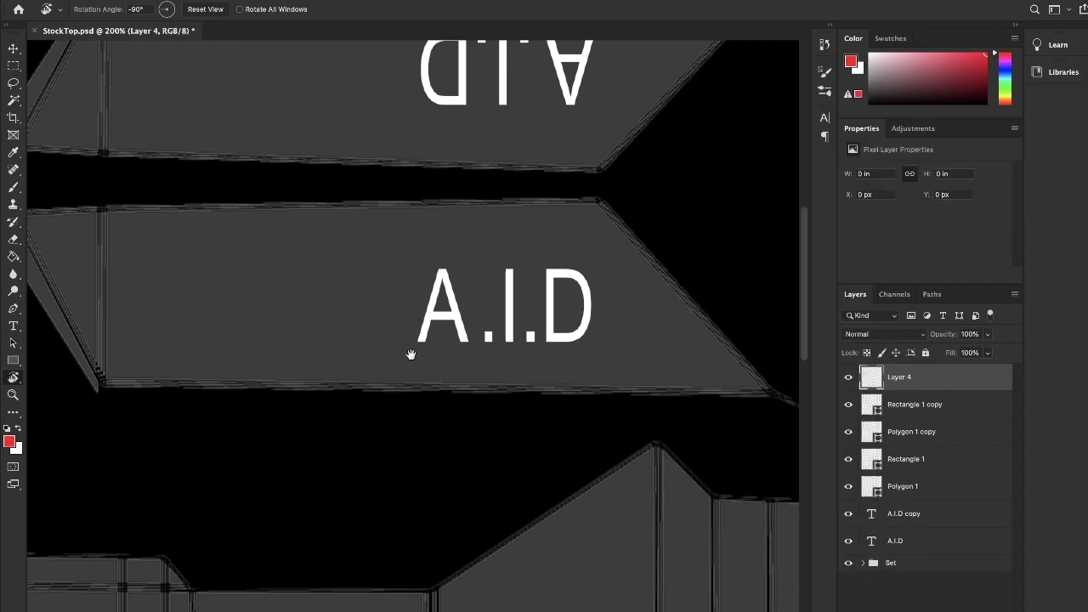
- Inspect the A.I.D lettering on the blade in Blender's rendered view
left_click_drag(410, 355, 519, 377)
key("u")
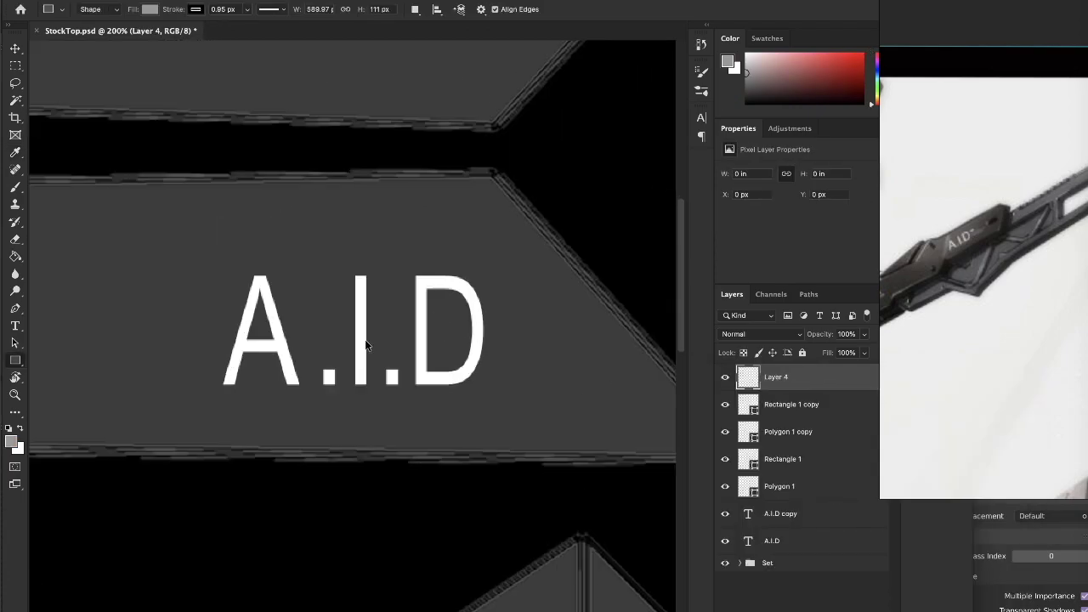
key("super+Tab")
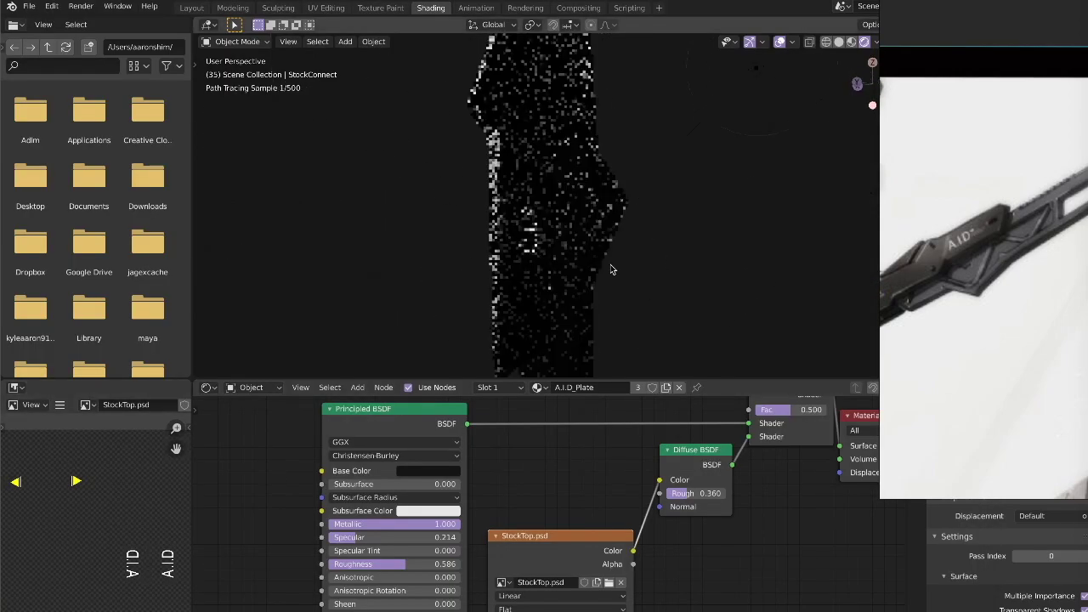
mouse_move(610, 270)
middle_mouse_down()
mouse_move(743, 279)
mouse_move(748, 343)
middle_mouse_up()
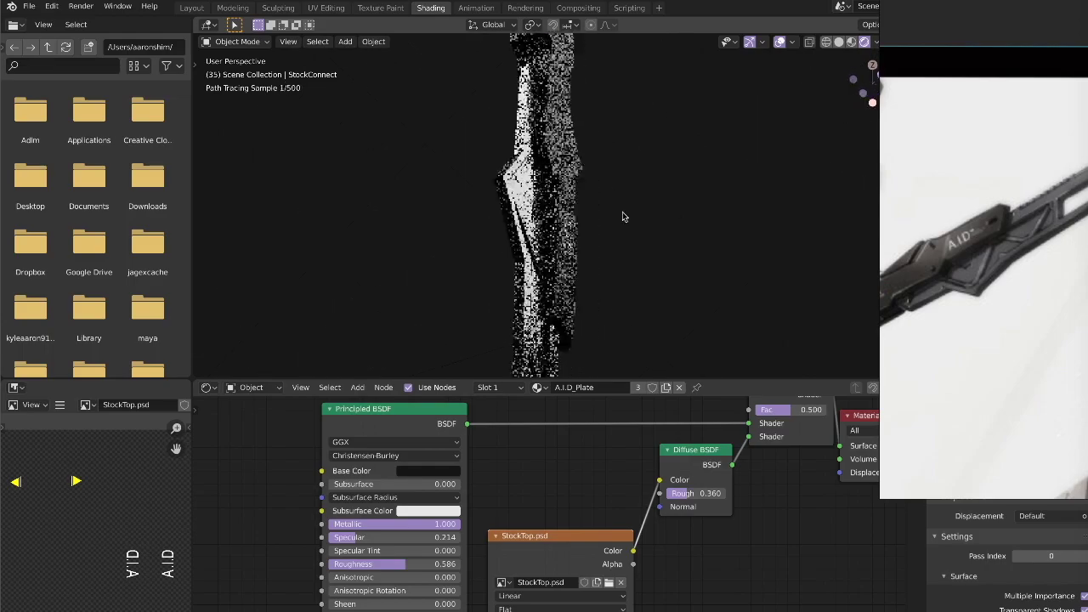
middle_click_drag(622, 217, 558, 210)
mouse_move(663, 372)
middle_mouse_down()
mouse_move(510, 298)
mouse_move(522, 315)
middle_mouse_up()
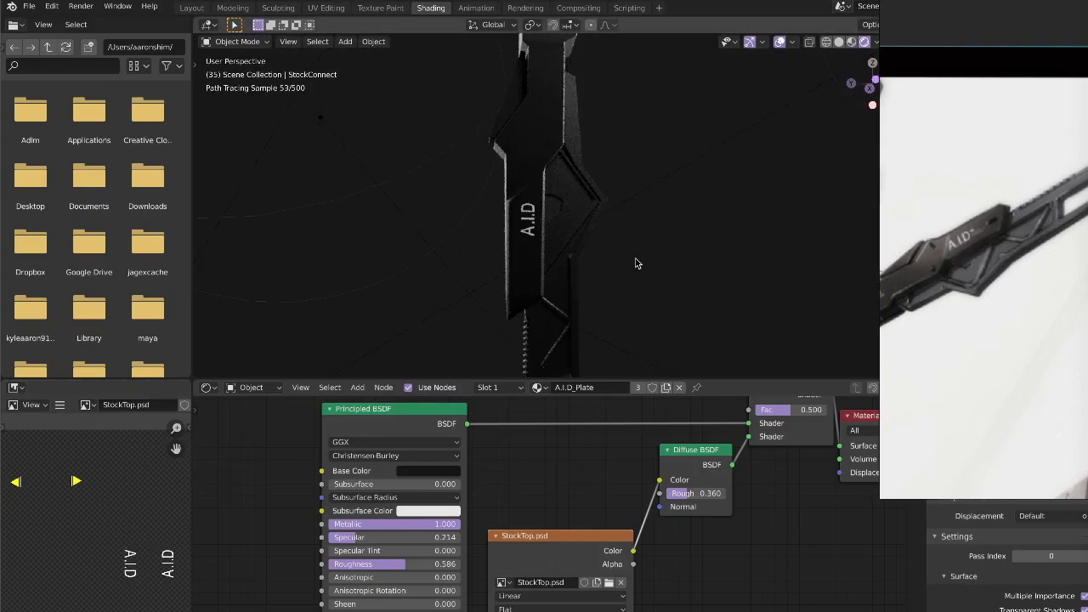
- Draw a small white rectangle beside the A.I.D text on the StockTop texture
key("super+Tab")
scroll(910, 302, "up", 3)
left_click_drag(277, 336, 299, 337)
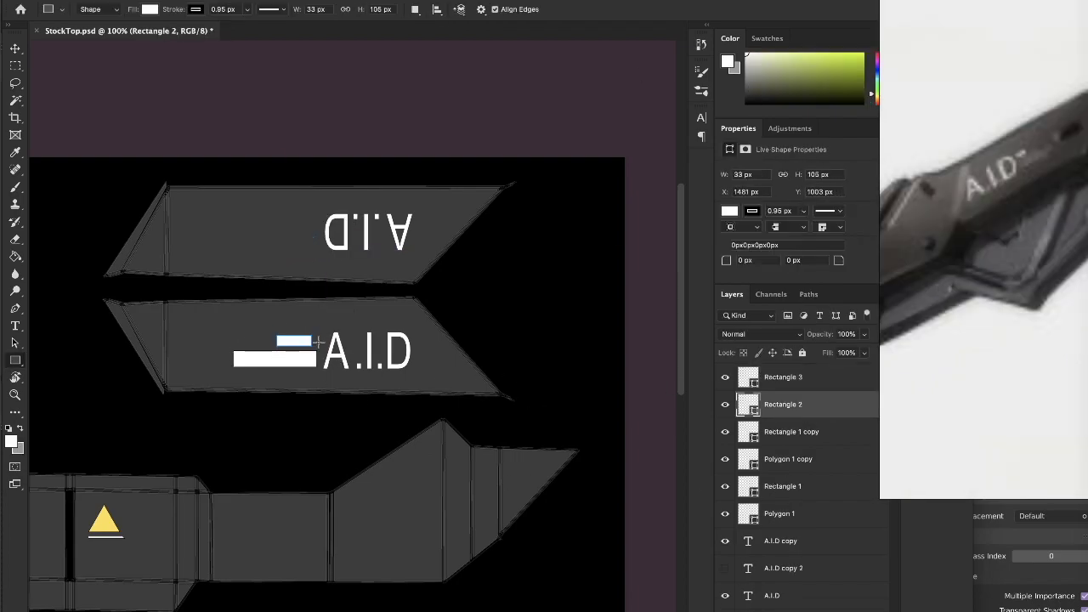
- Skew the small rectangle into a slanted stripe with Free Transform
key("ctrl+t")
key("ctrl+plus")
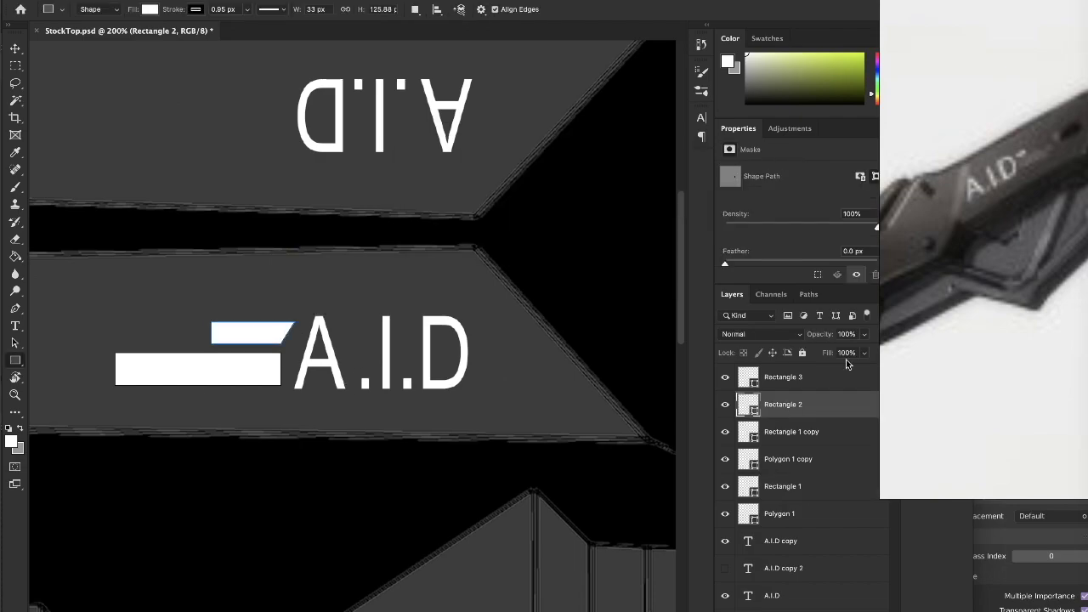
key("Return")
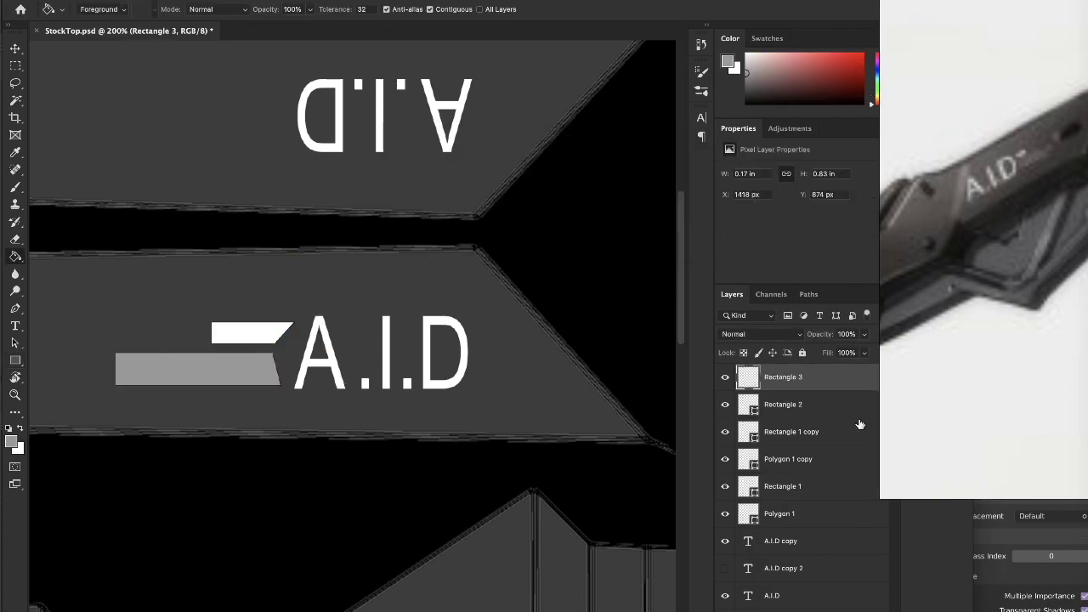
key("ctrl+minus")
key("ctrl+t")
left_click_drag(311, 210, 320, 205, "ctrl")
- Duplicate the stripe pair, rotate it 90° clockwise and place it above the other A.I.D label
key("Return")
key("ctrl+plus")
key("ctrl+plus")
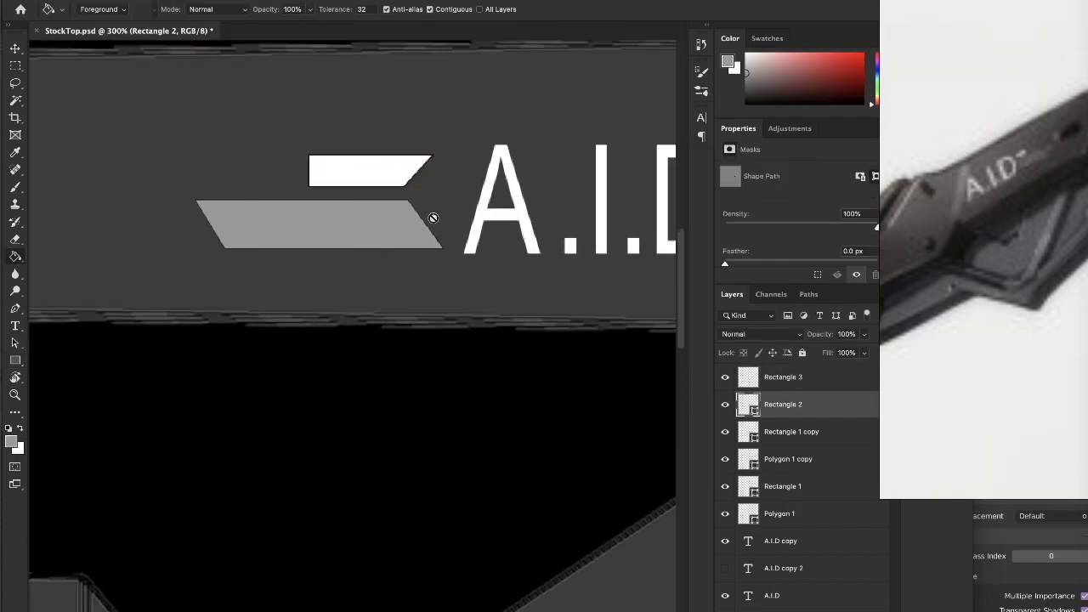
left_click_drag(422, 527, 423, 151, "alt")
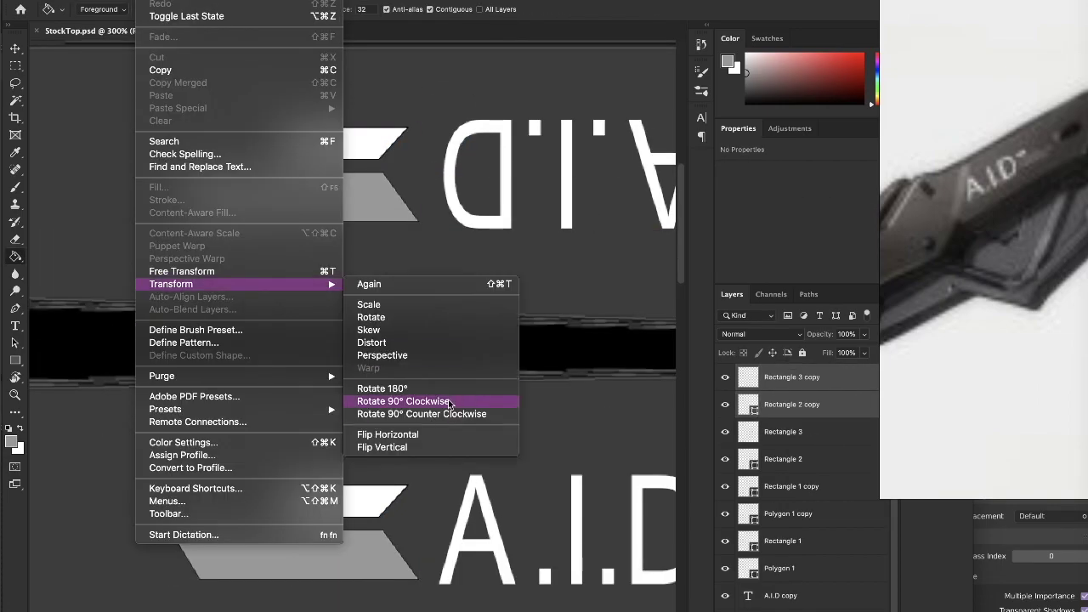
left_click(425, 405)
key("ctrl+0")
key("r")
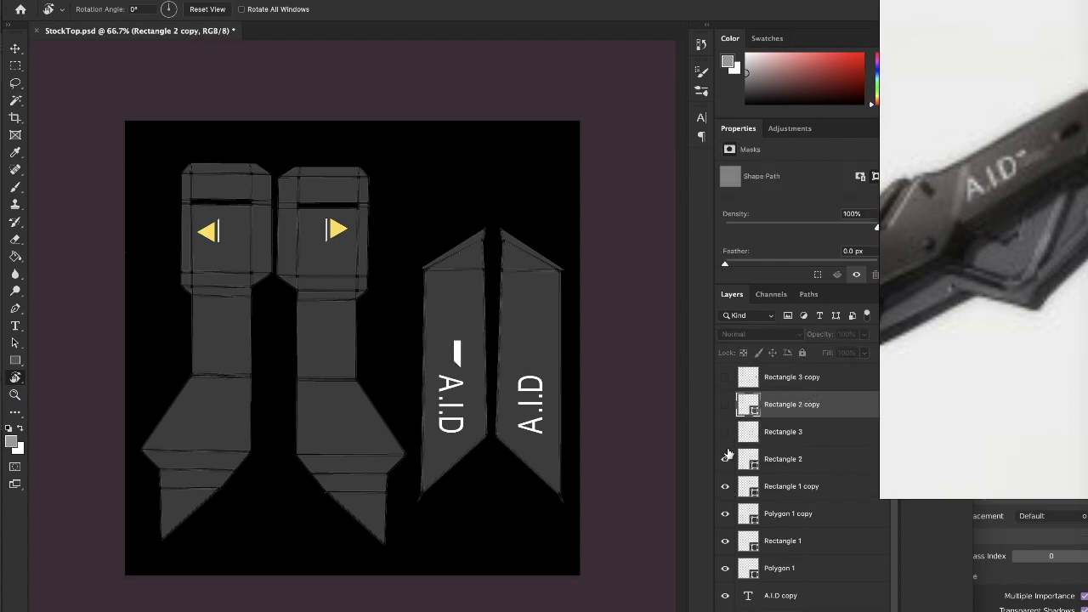
scroll(541, 322, "up", 2, "alt")
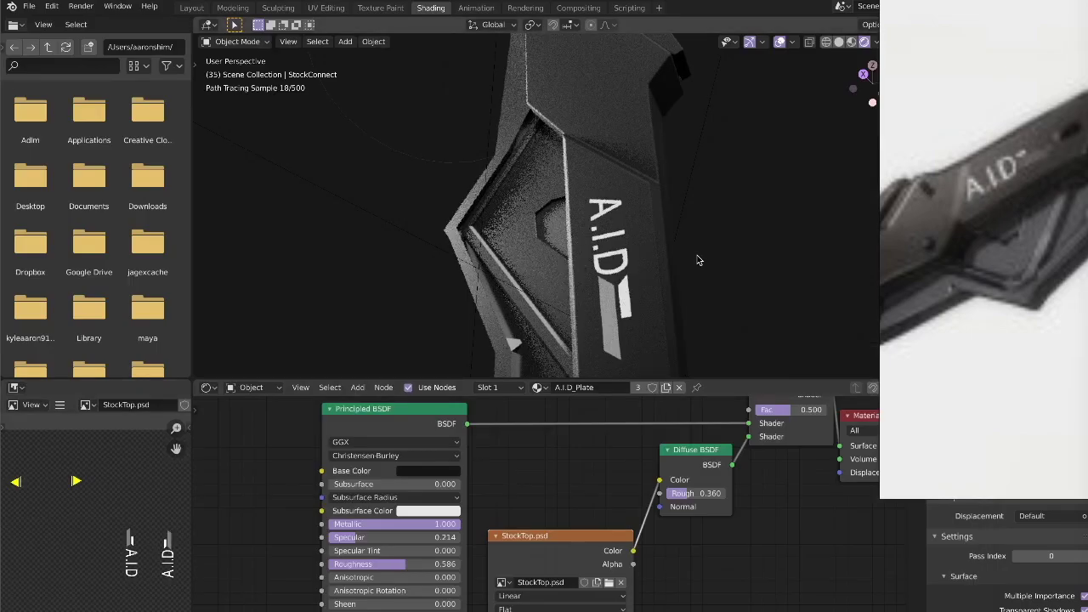
- Inspect the new stripes on the rendered blade and switch the material slot to Stock_Grip
mouse_move(692, 218)
middle_mouse_down()
mouse_move(705, 250)
mouse_move(620, 278)
middle_mouse_up()
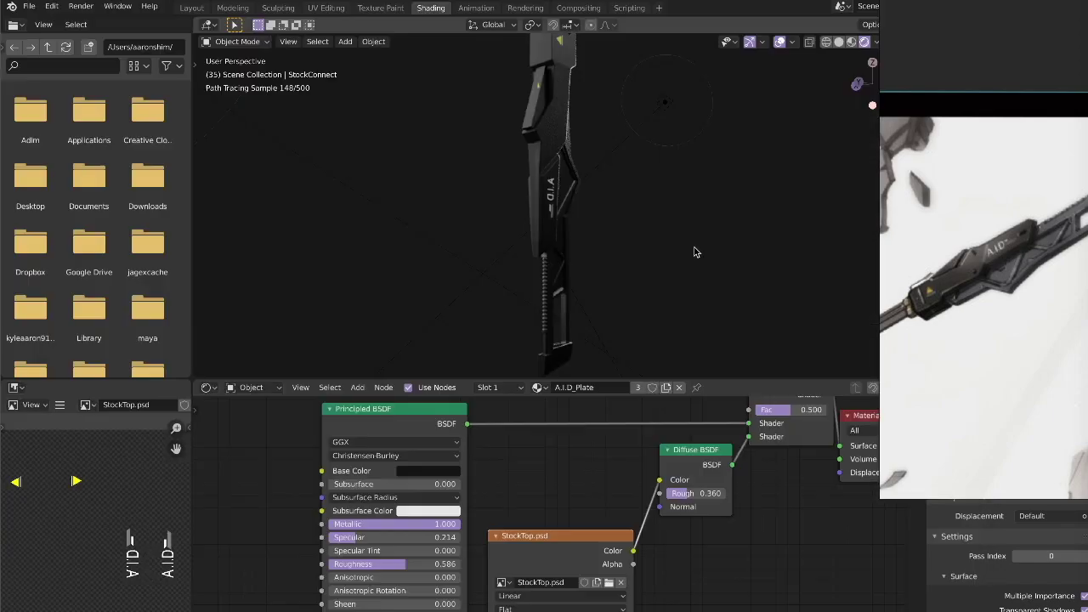
mouse_move(697, 250)
middle_mouse_down()
mouse_move(612, 245)
mouse_move(738, 282)
middle_mouse_up()
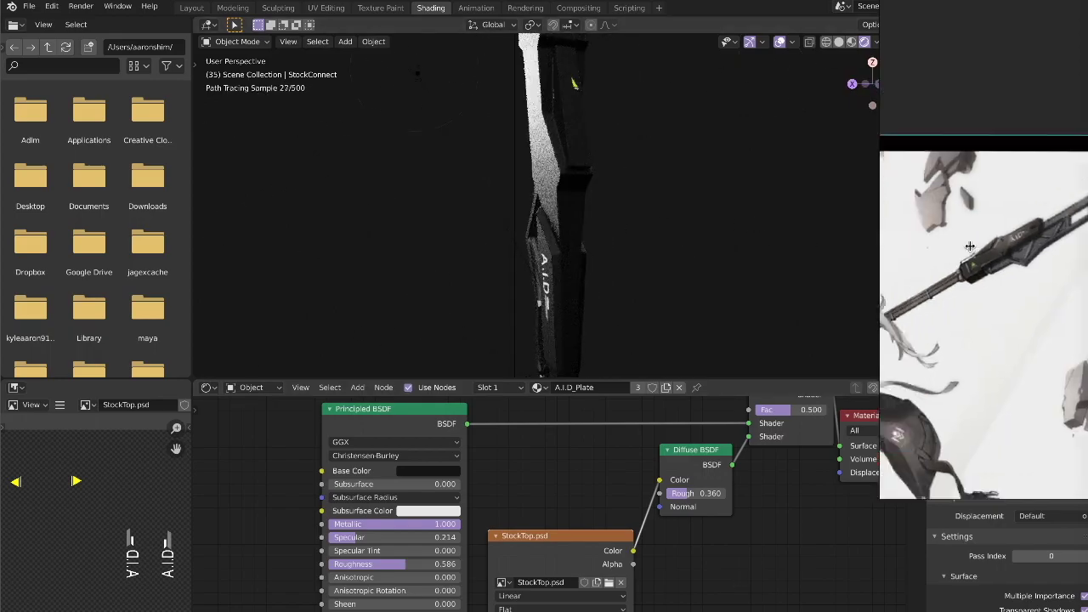
left_click(940, 201)
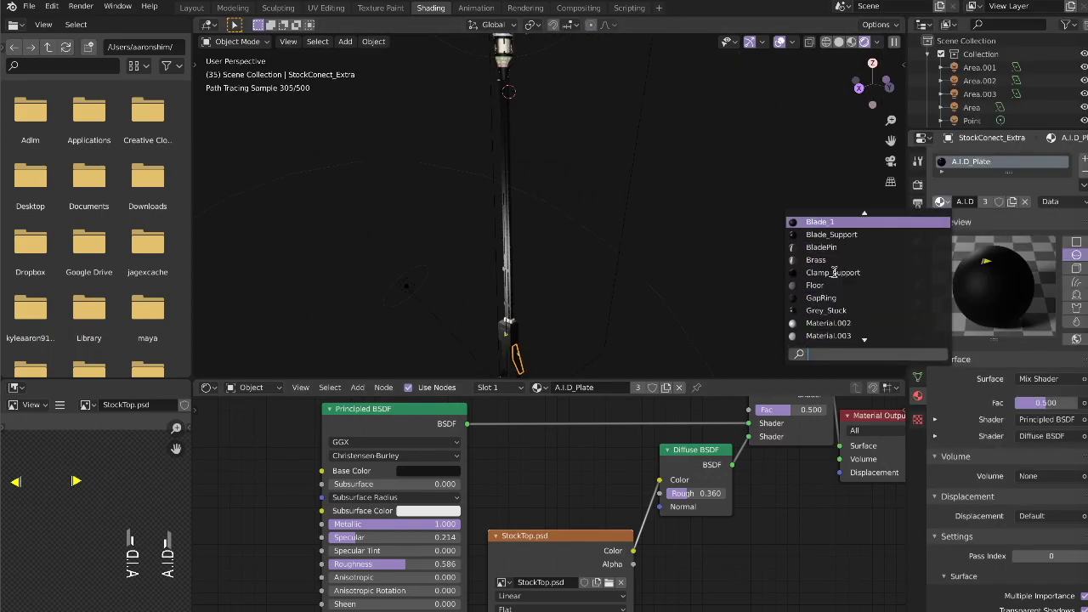
left_click(833, 335)
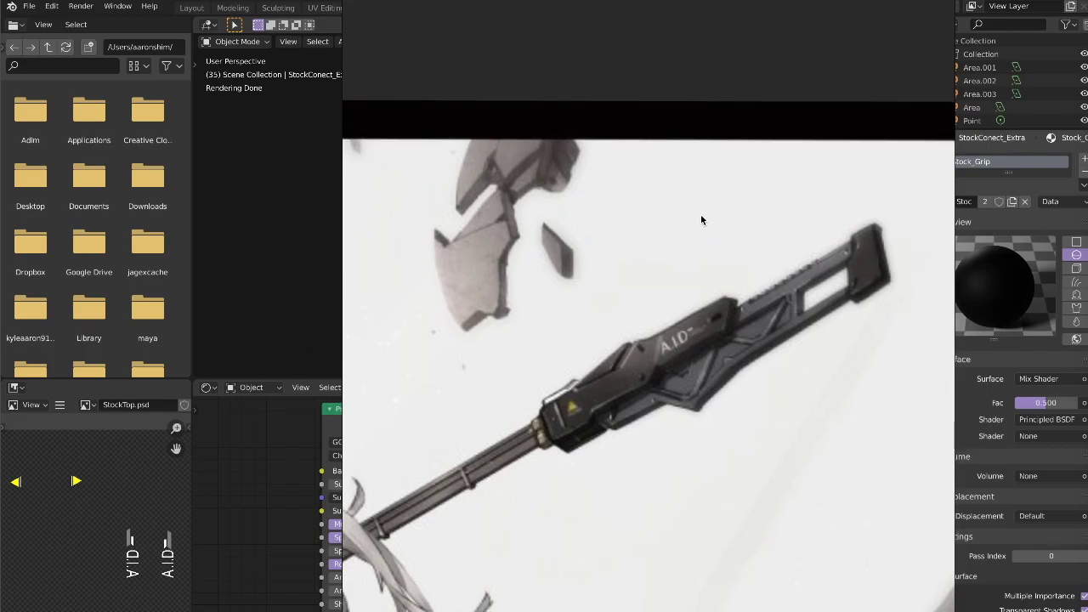
key("super+Tab")
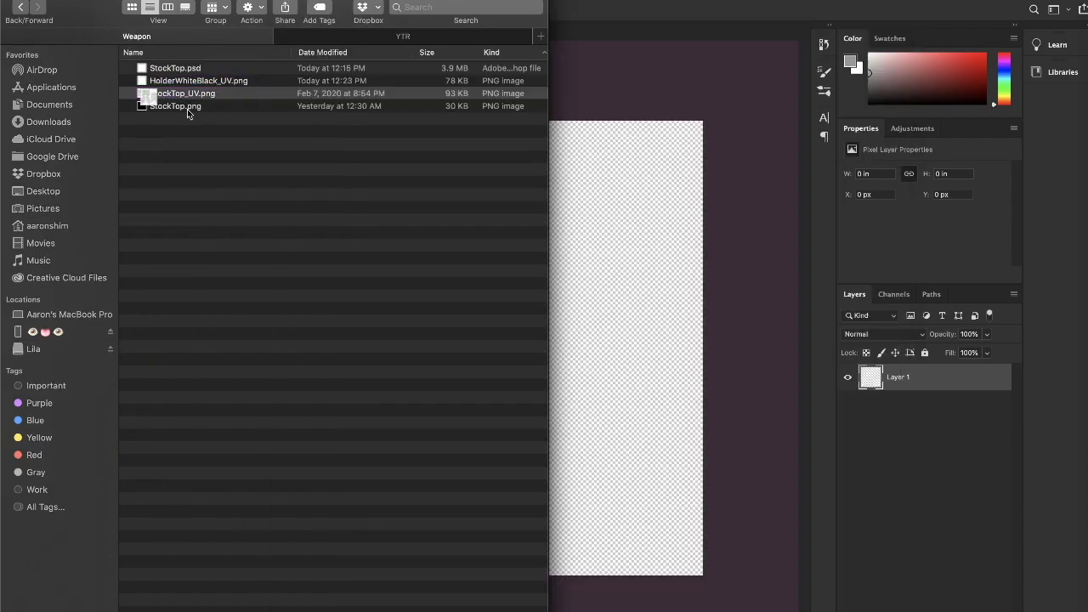
- Open the HolderWhiteBlack_UV image and fill a new layer with black
left_click(213, 82)
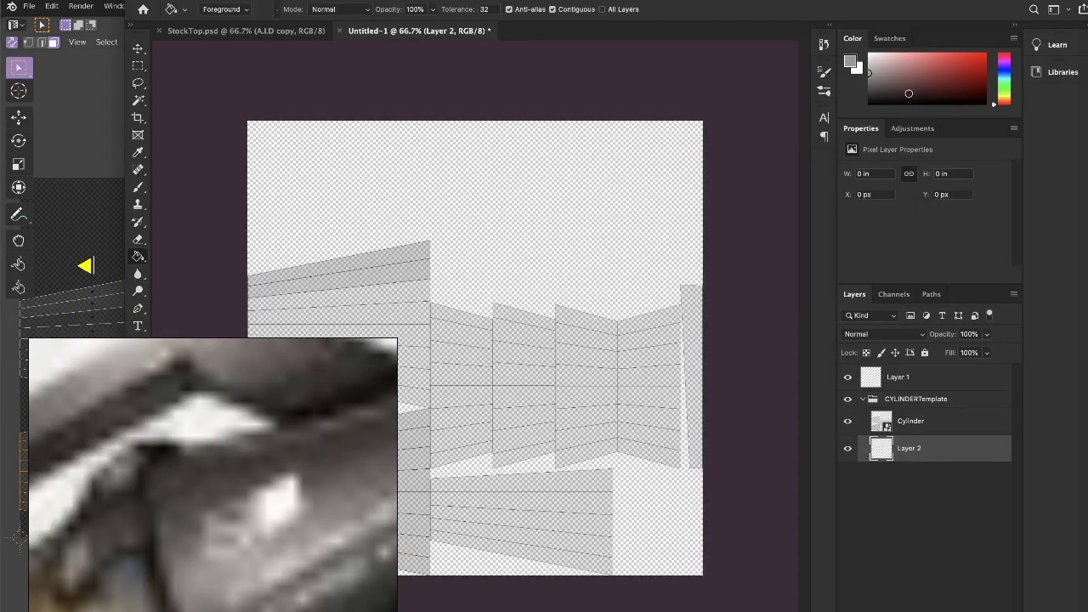
key("d")
left_click(647, 283)
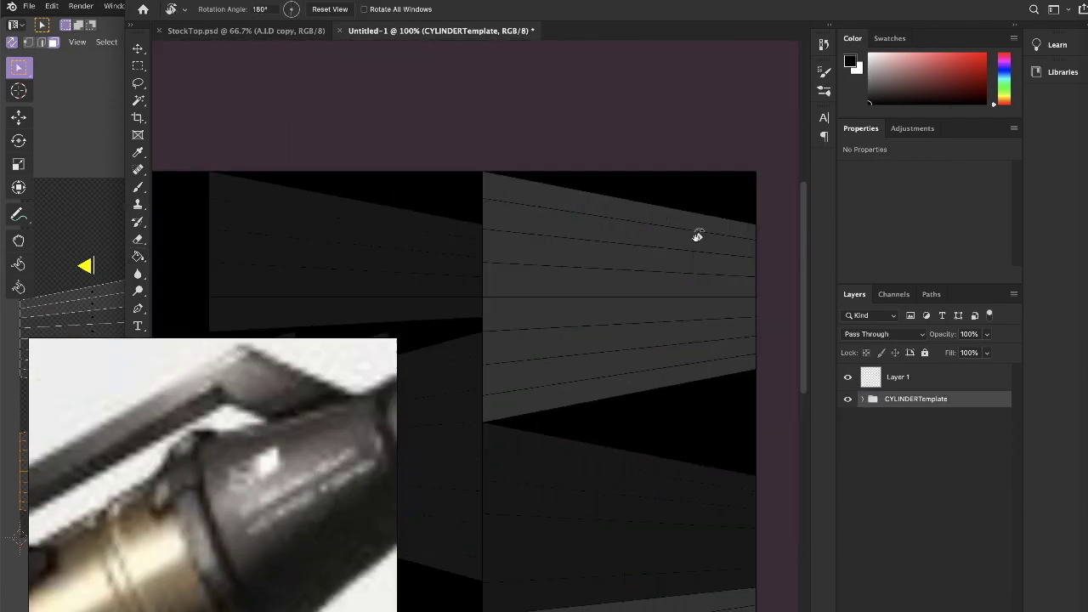
- Draw and skew a small white rectangle decal on the cylinder texture
left_click(138, 310)
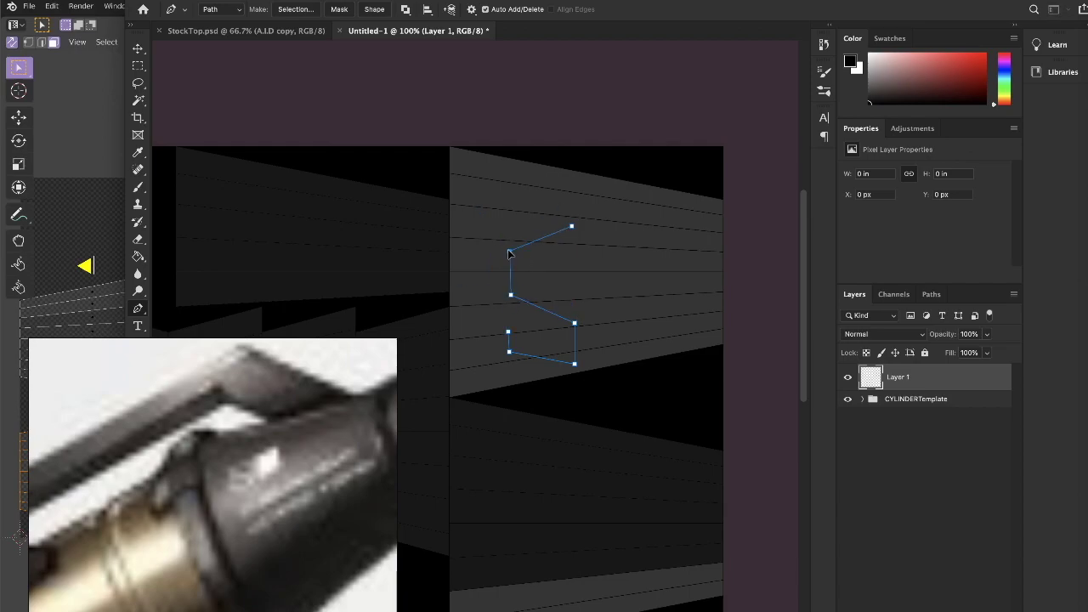
left_click(571, 227)
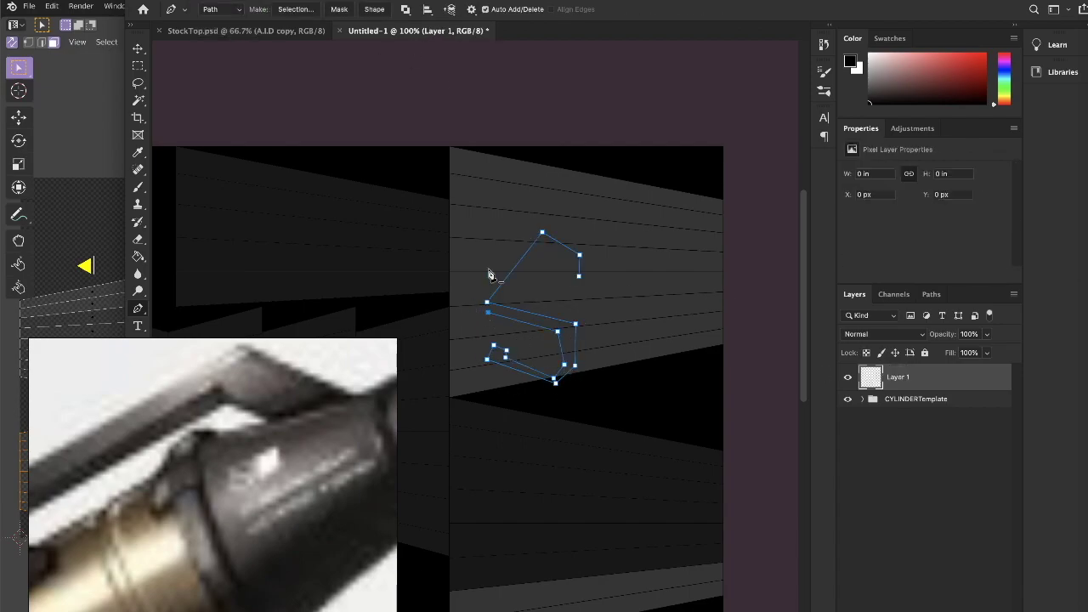
right_click(492, 344)
left_click_drag(589, 321, 597, 318)
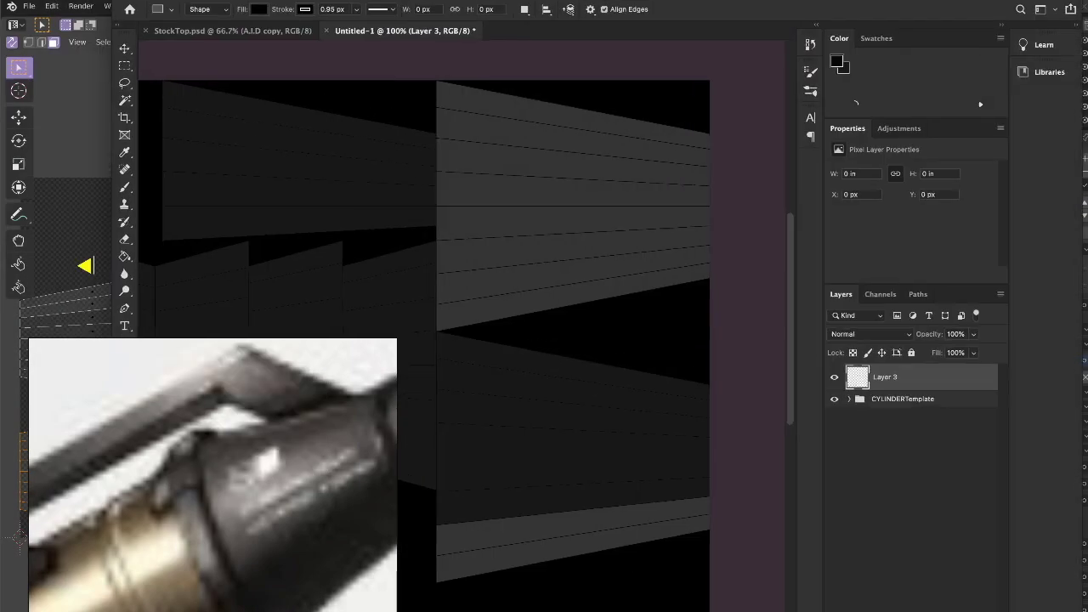
mouse_move(487, 334)
left_mouse_down()
mouse_move(555, 213)
mouse_move(556, 238)
left_mouse_up()
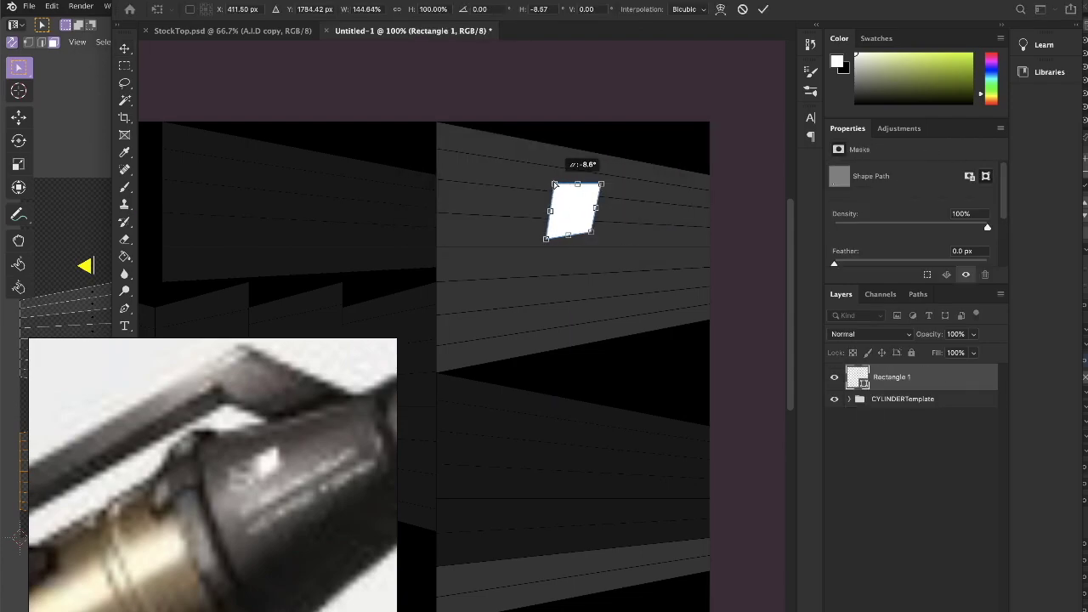
left_click(958, 409)
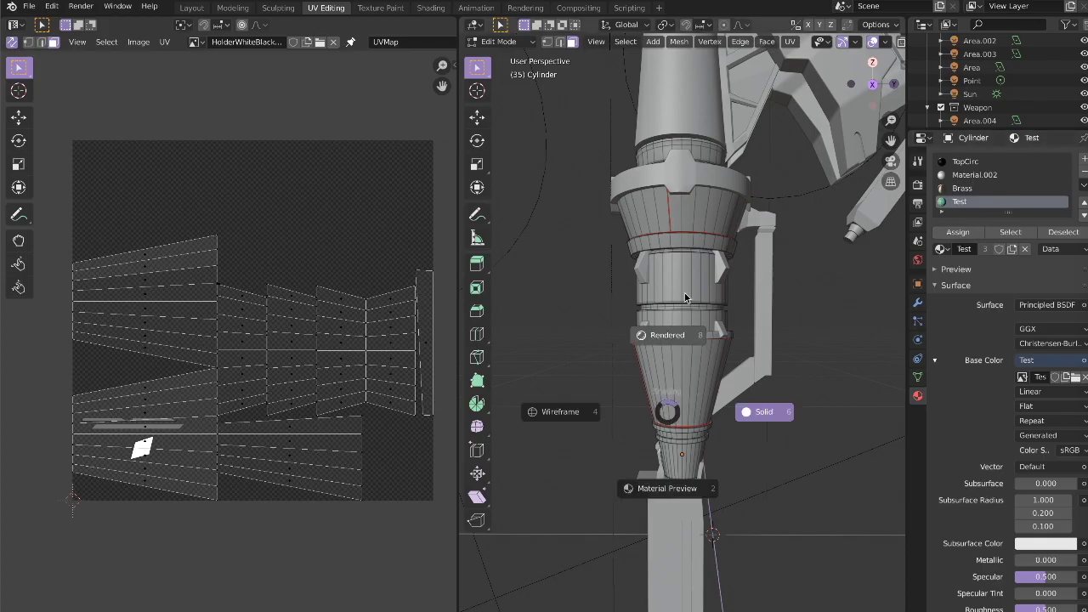
- Frame the cylinder in rendered shading and give it a new Cylinder_Black material
left_click(685, 298)
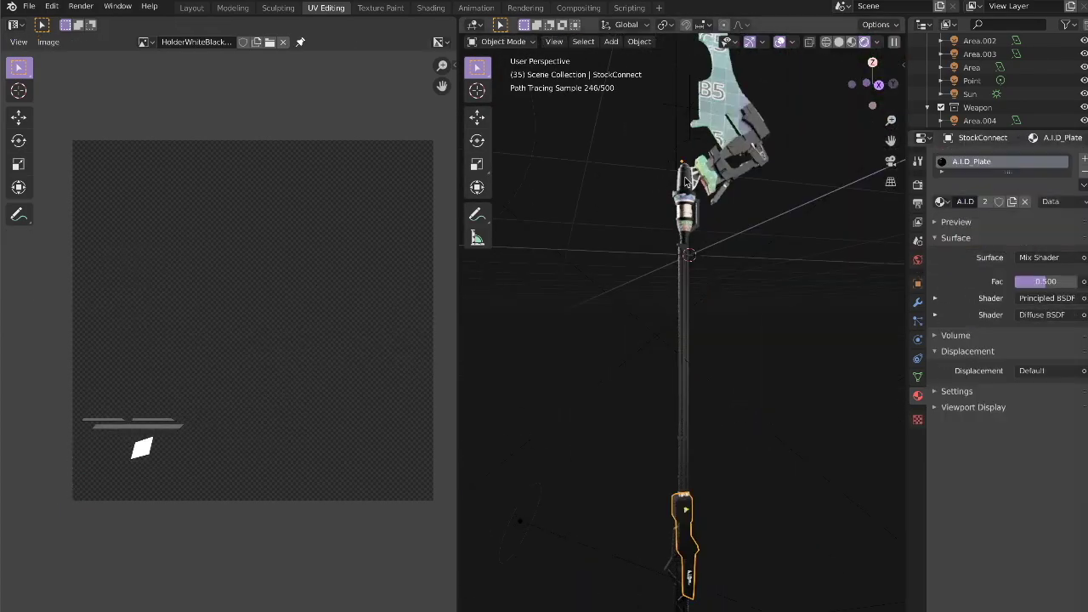
left_click(685, 181)
key("KP_Decimal")
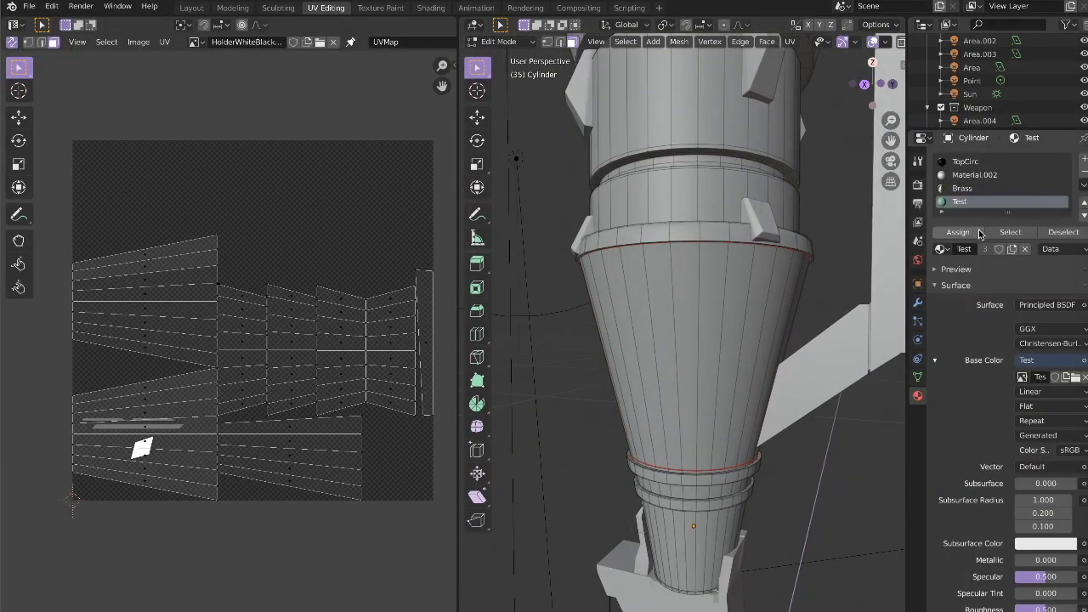
left_click(1083, 160)
left_click(941, 248)
left_click(861, 328)
key("Tab")
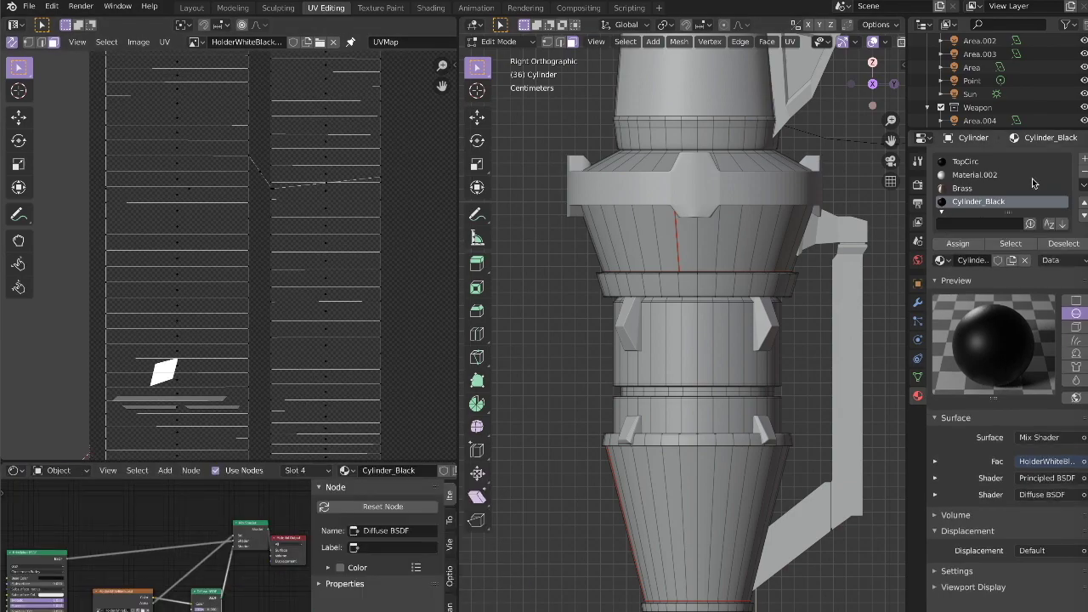
- Assign the Cylinder_White material and rotate all the cylinder's UVs by 180°
left_click(978, 174)
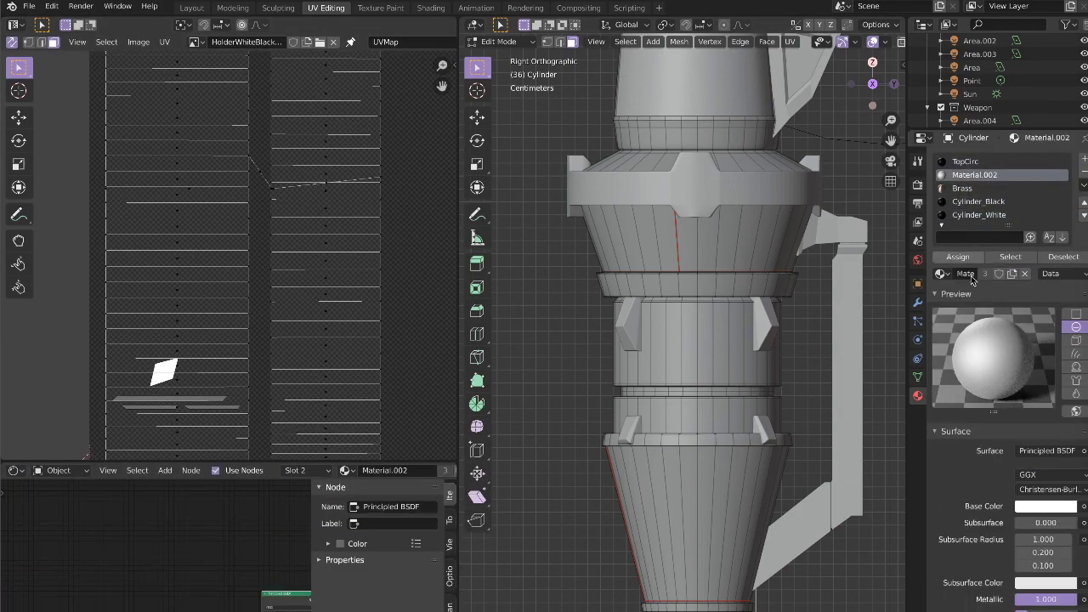
left_click(304, 470)
left_click(221, 552)
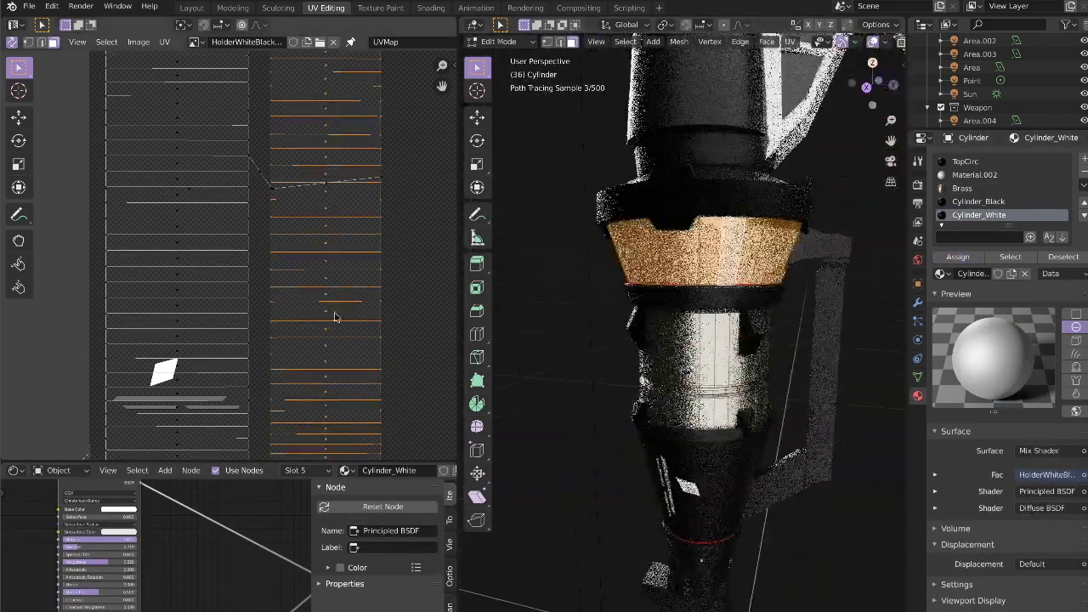
key("g")
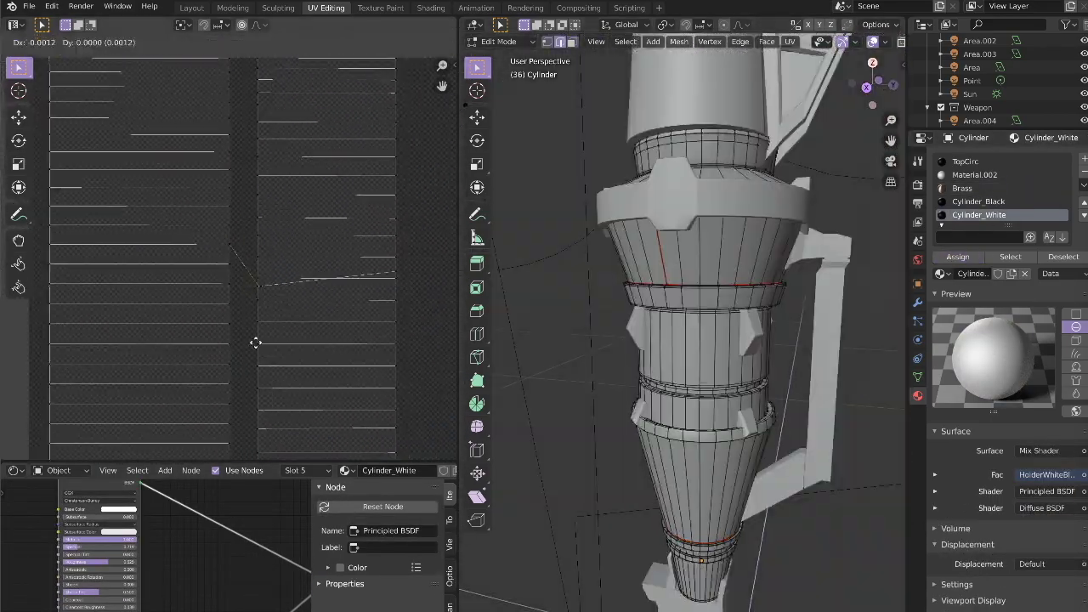
key("Home")
key("r")
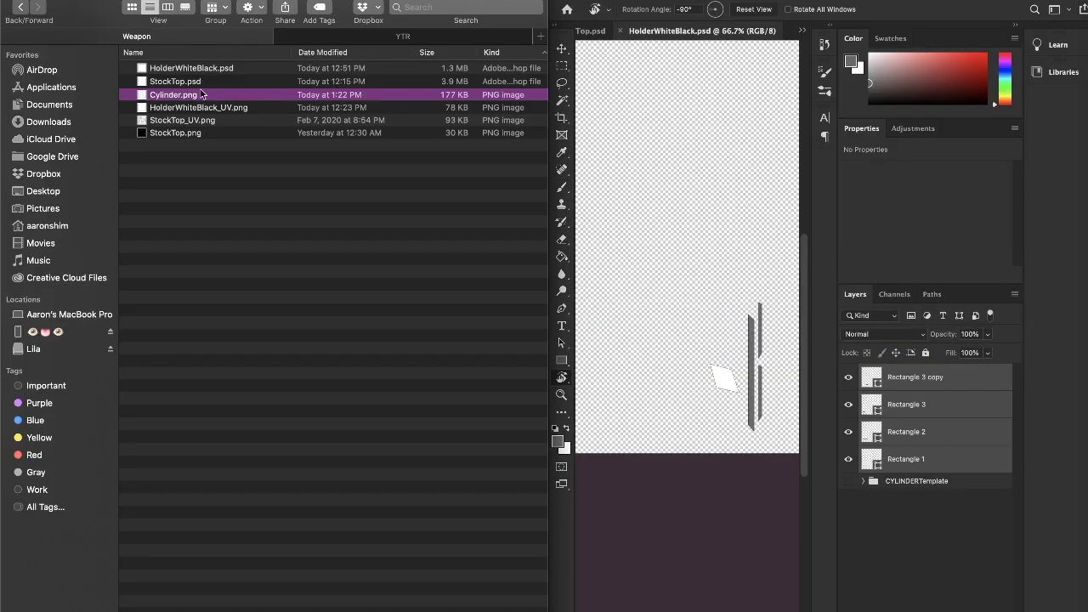
- Place Cylinder.png into HolderWhiteBlack and move Layer 2 above the Cylinder layers
left_click_drag(201, 95, 753, 544)
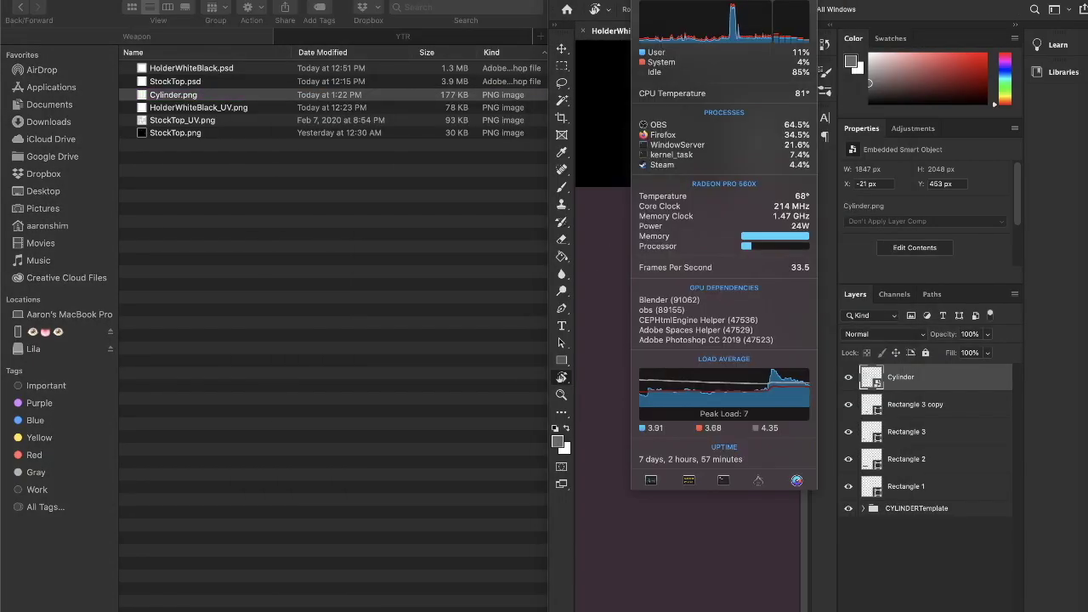
mouse_move(728, 229)
left_mouse_down()
mouse_move(703, 504)
mouse_move(728, 437)
left_mouse_up()
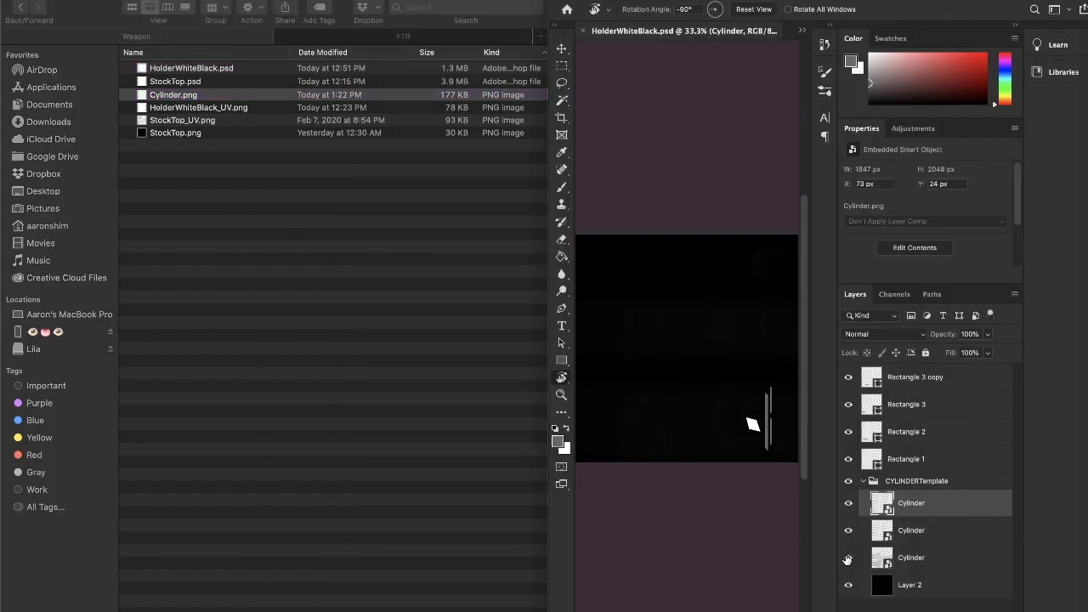
left_click_drag(923, 586, 959, 524)
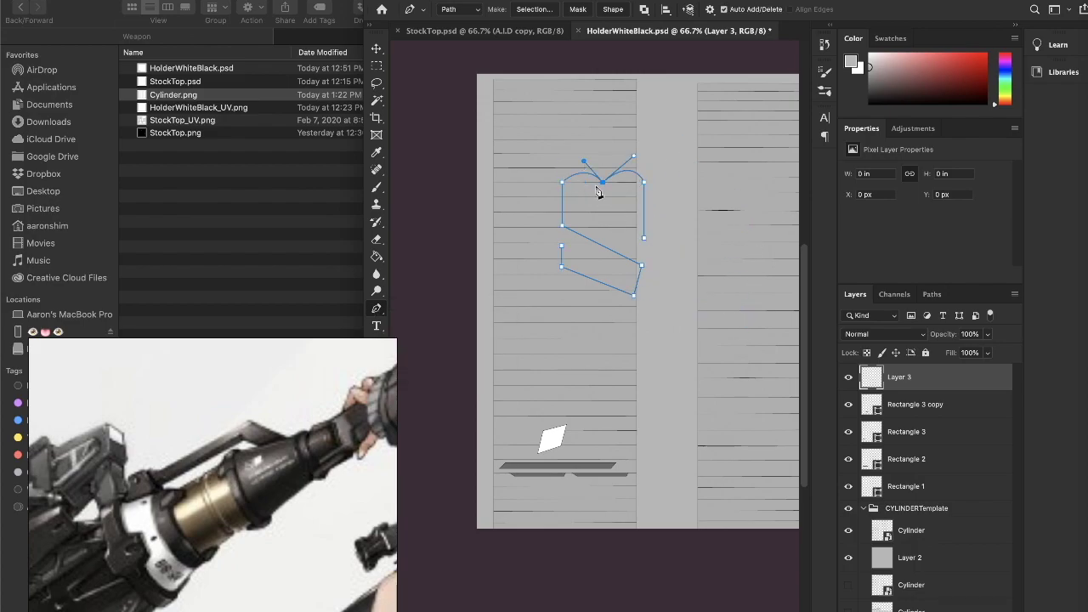
- Sharpen the path's top anchor and convert the path into a vector shape
left_click_drag(598, 191, 602, 160)
right_click(602, 161)
key("Escape")
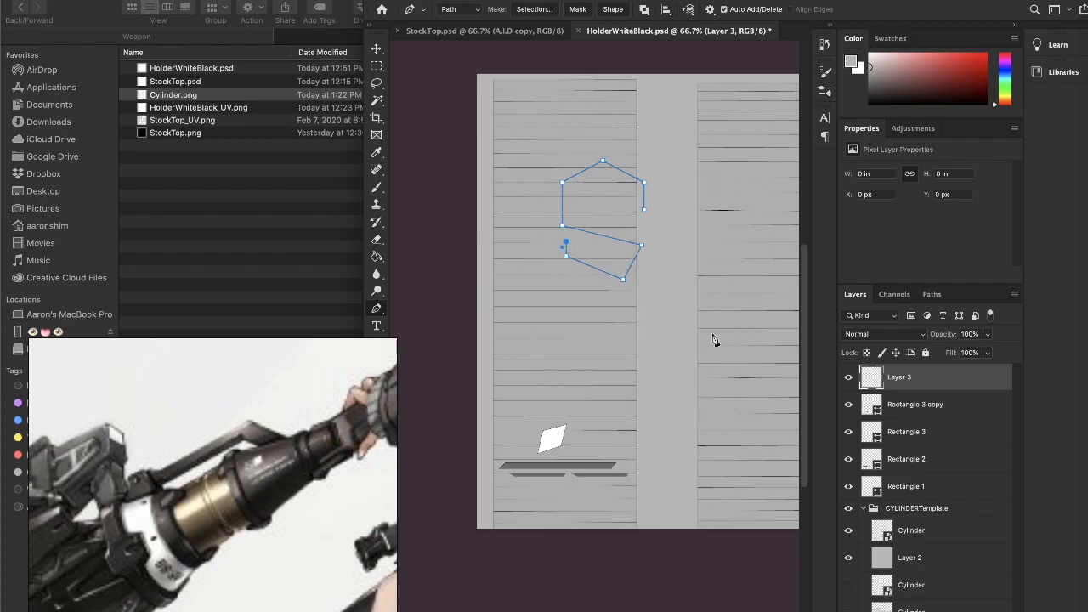
key("p")
left_click(621, 12)
right_click(627, 259)
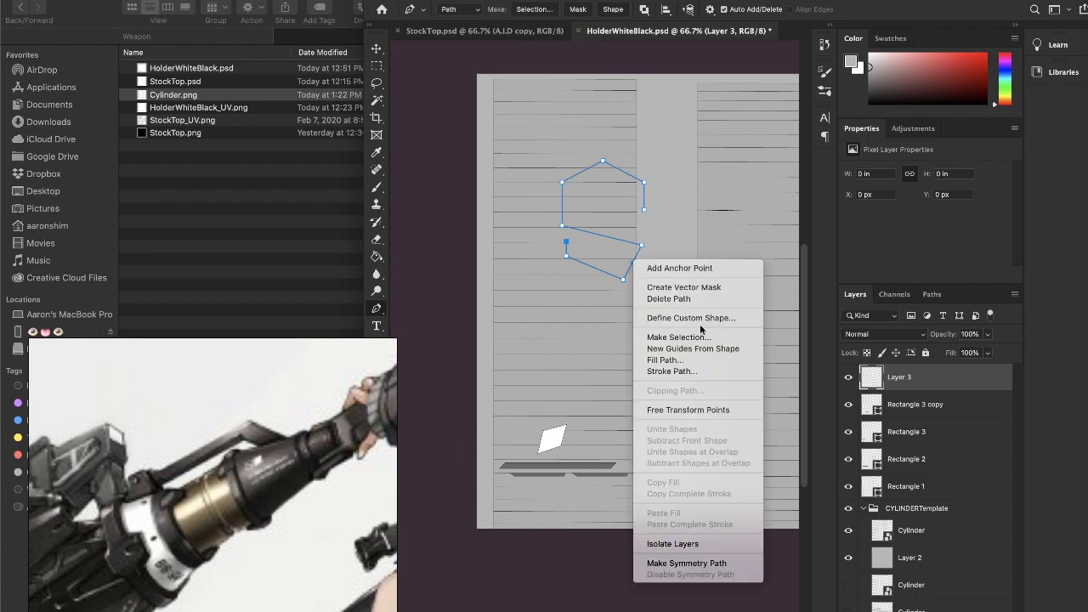
key("Escape")
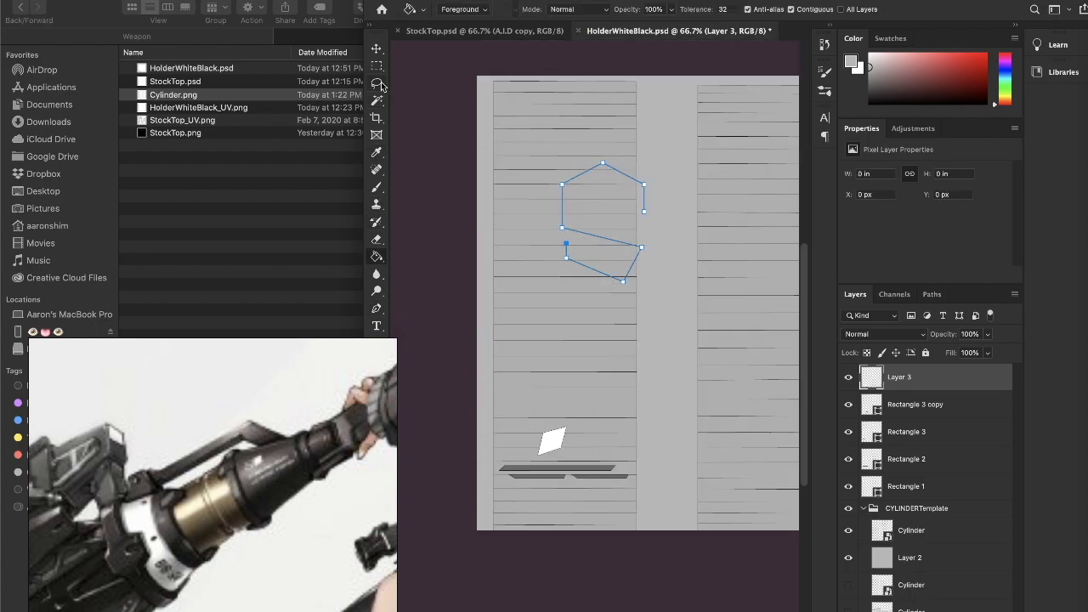
left_click(643, 9)
left_click(430, 252)
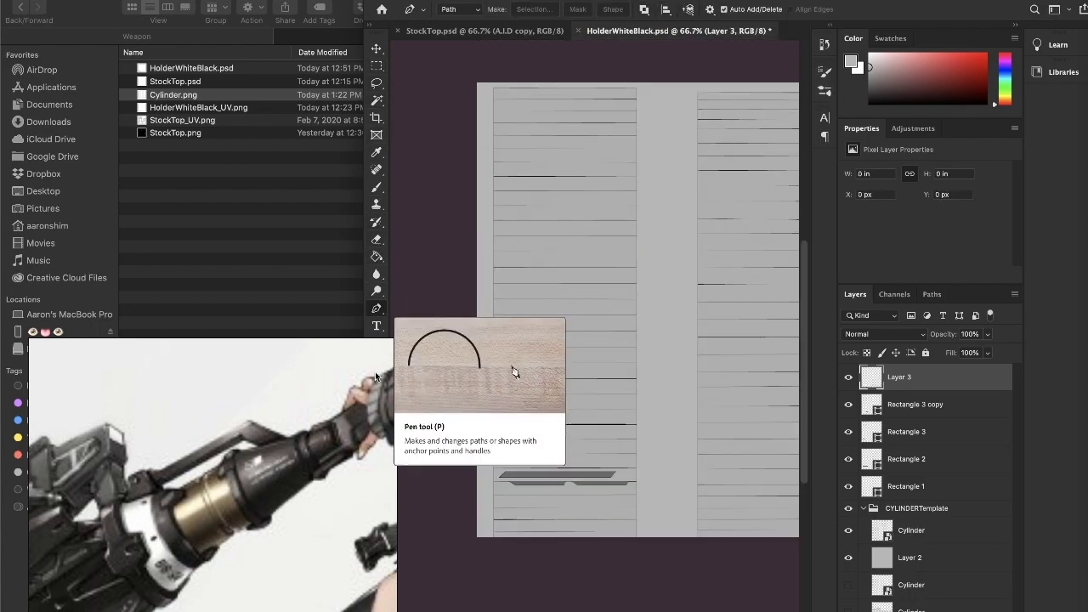
- Draw a vertically stretched hexagon with the Polygon tool and fill it white
key("u")
left_click_drag(396, 338, 331, 230)
scroll(255, 383, "up", 3)
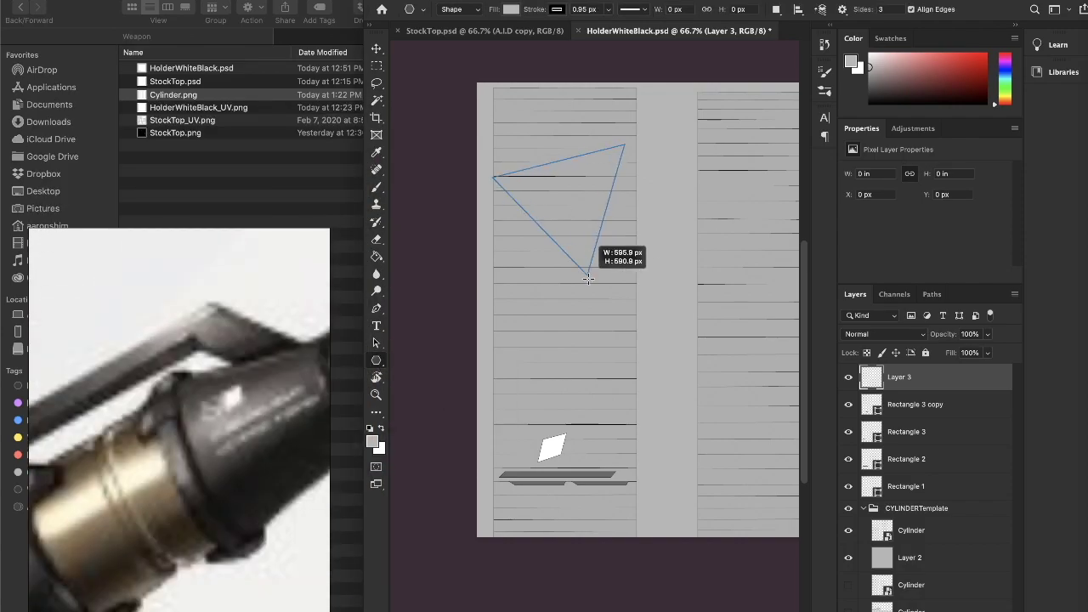
key("shift+u")
key("ctrl+t")
left_click_drag(574, 291, 576, 344, "alt")
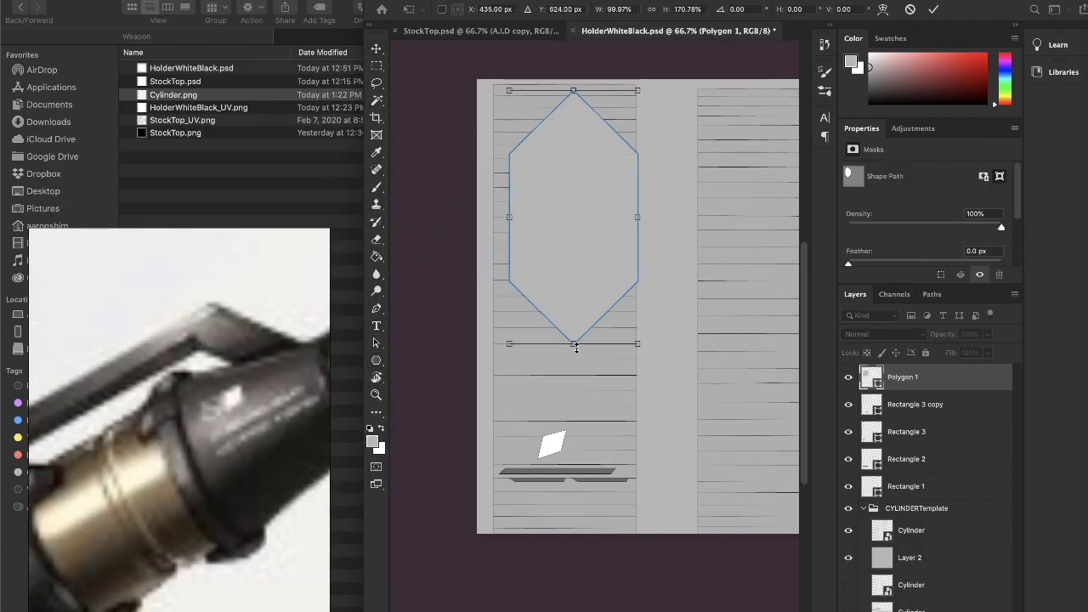
key("u")
left_click(463, 9)
left_click(457, 78)
- Shrink the white hexagon to about 30% and nudge it into place
key("ctrl+t")
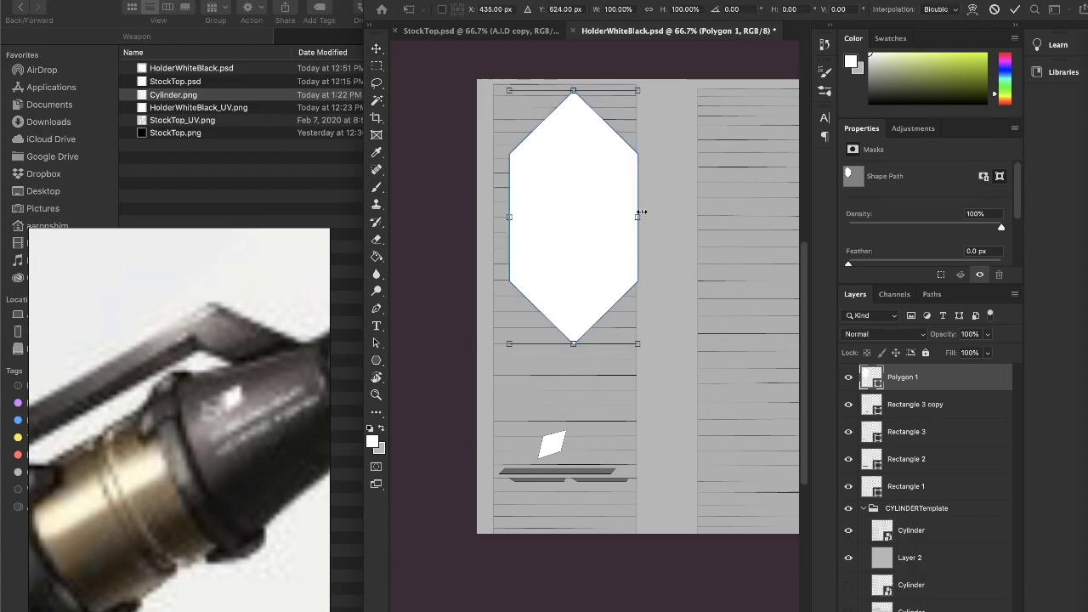
left_click_drag(638, 90, 536, 386)
key("ctrl+plus")
key("ctrl+plus")
key("ctrl+t")
left_click_drag(541, 269, 541, 291)
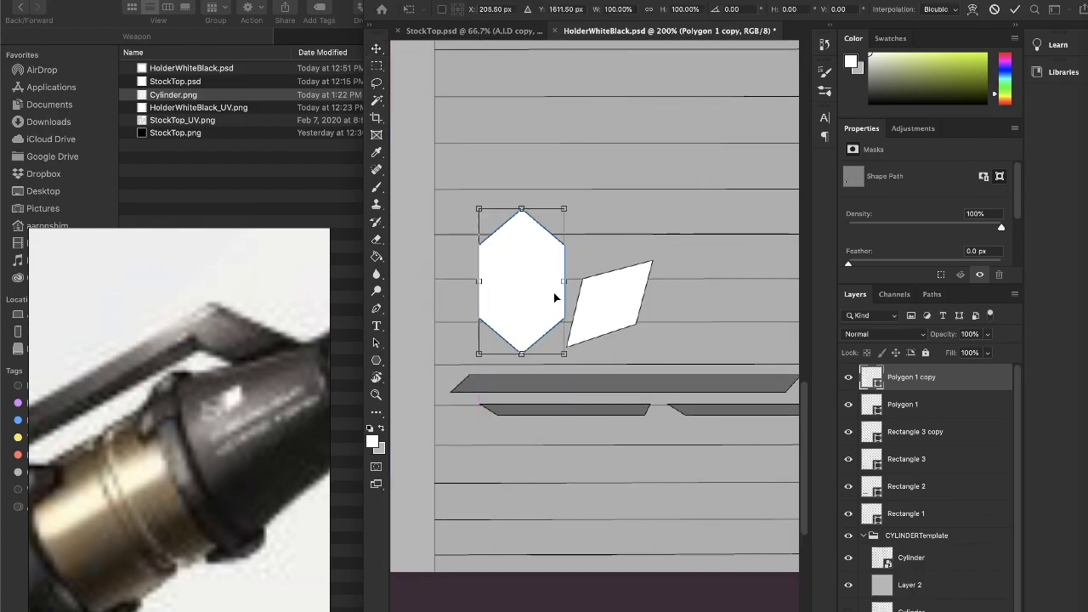
key("Delete")
key("ctrl+minus")
key("ctrl+minus")
key("ctrl+minus")
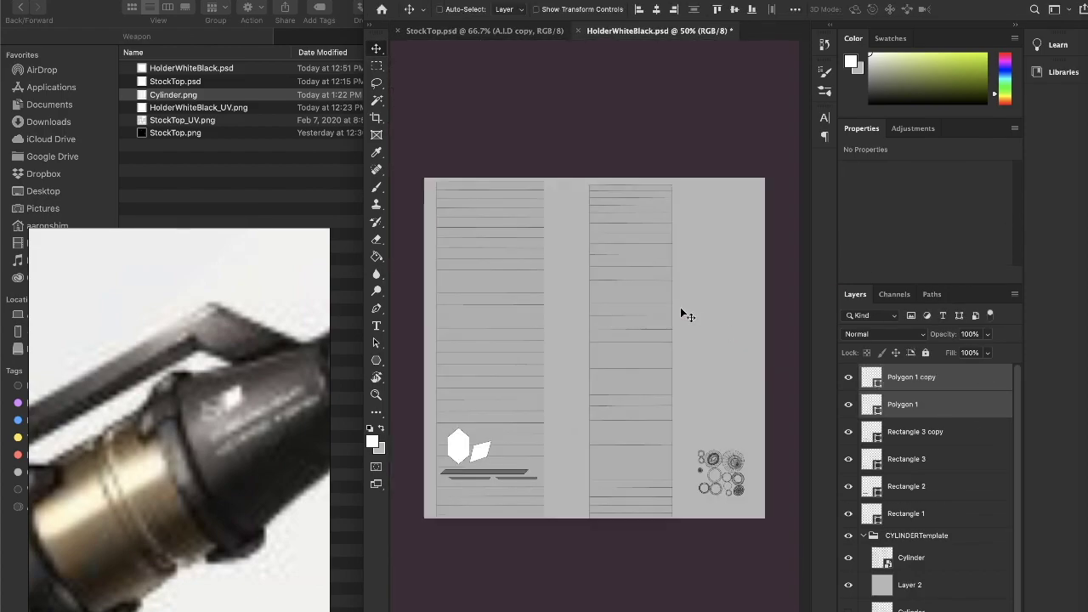
- Duplicate the hexagon and rotate the copy by 45 degrees
key("super+Tab")
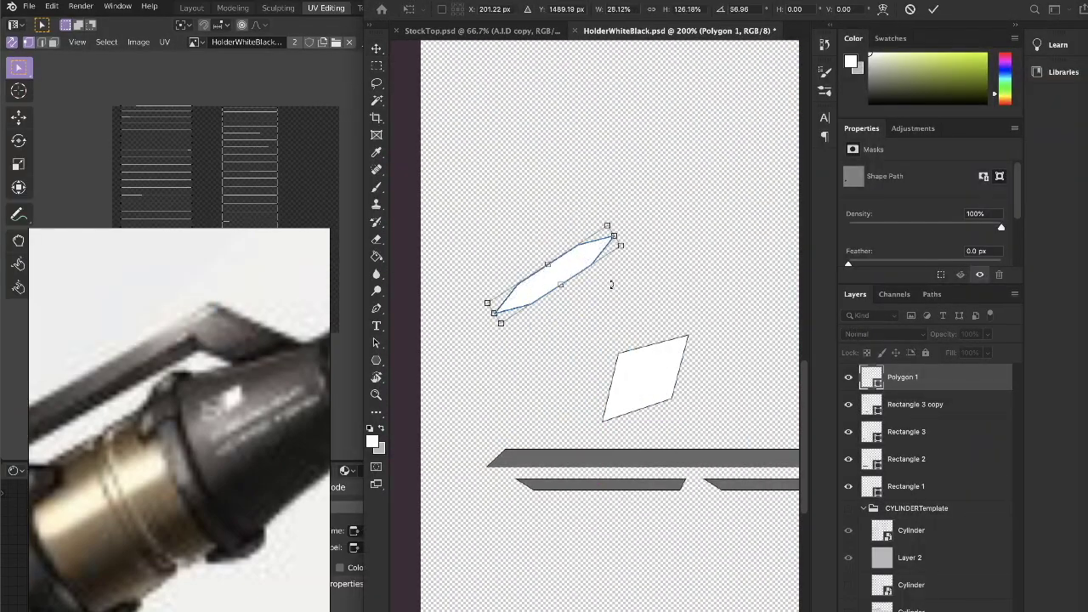
key("ctrl+j")
key("ctrl+t")
left_click_drag(584, 340, 611, 383, "shift")
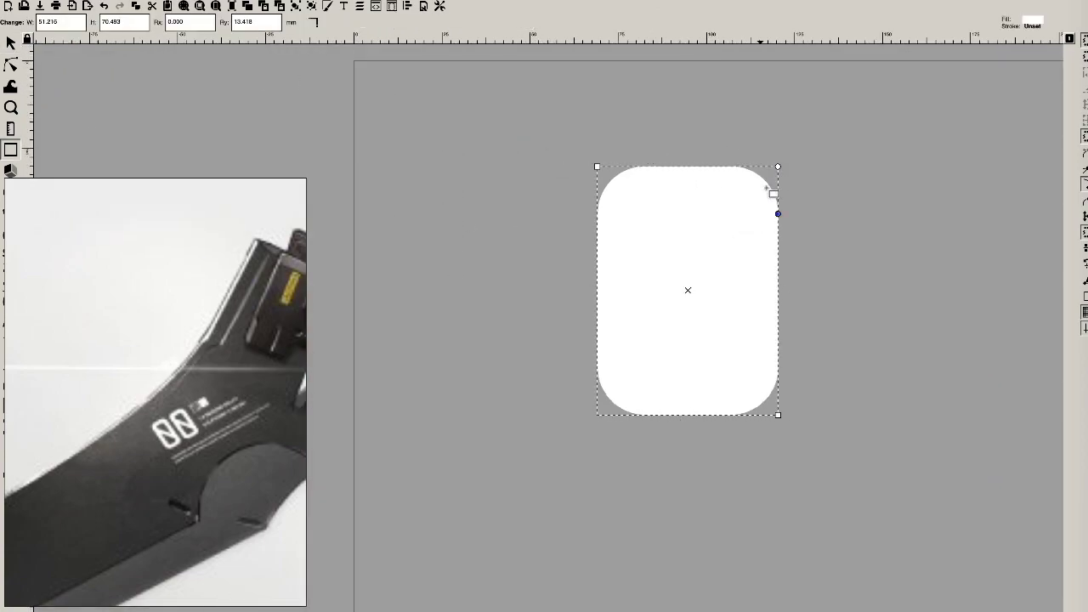
- Reshape the rounded rectangle taller and narrower and adjust its diagonal bar
mouse_move(781, 162)
left_mouse_down()
mouse_move(768, 99)
mouse_move(681, 107)
left_mouse_up()
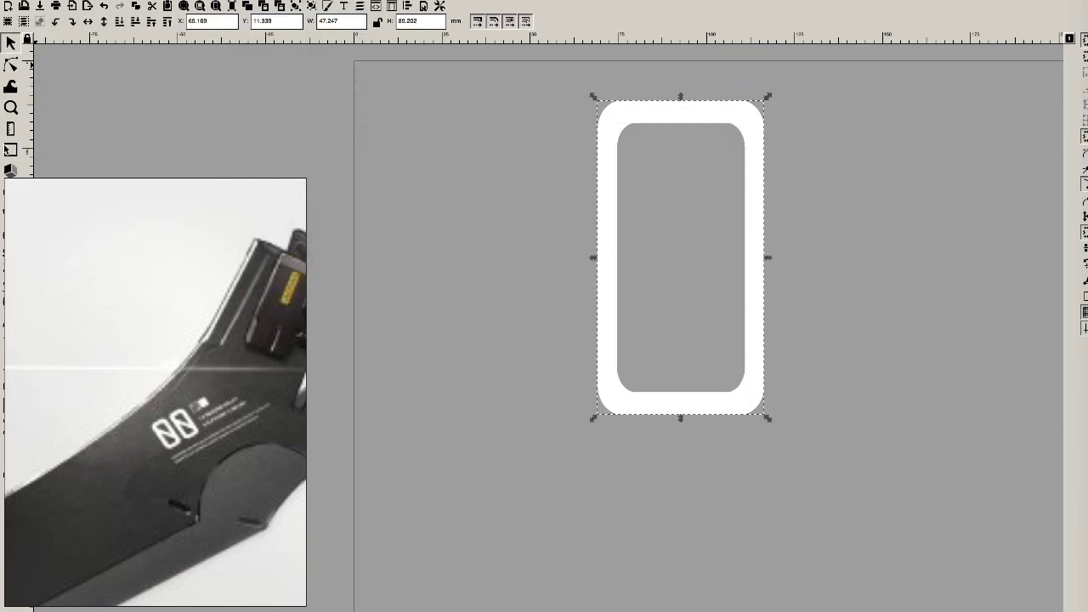
key("s")
left_click_drag(758, 269, 714, 286)
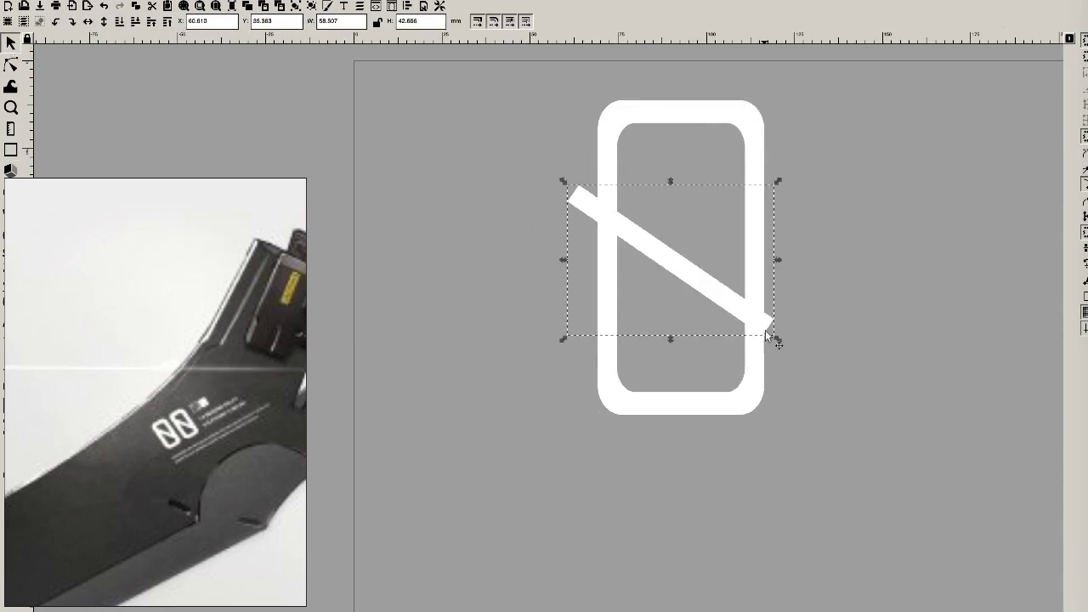
key("Escape")
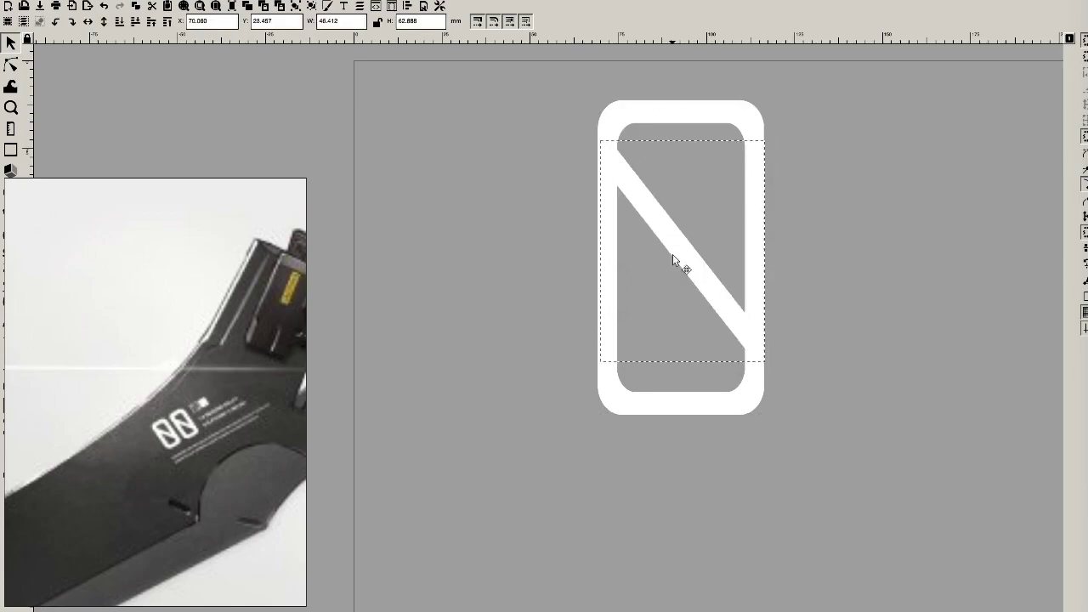
left_click(476, 0)
left_click(885, 198)
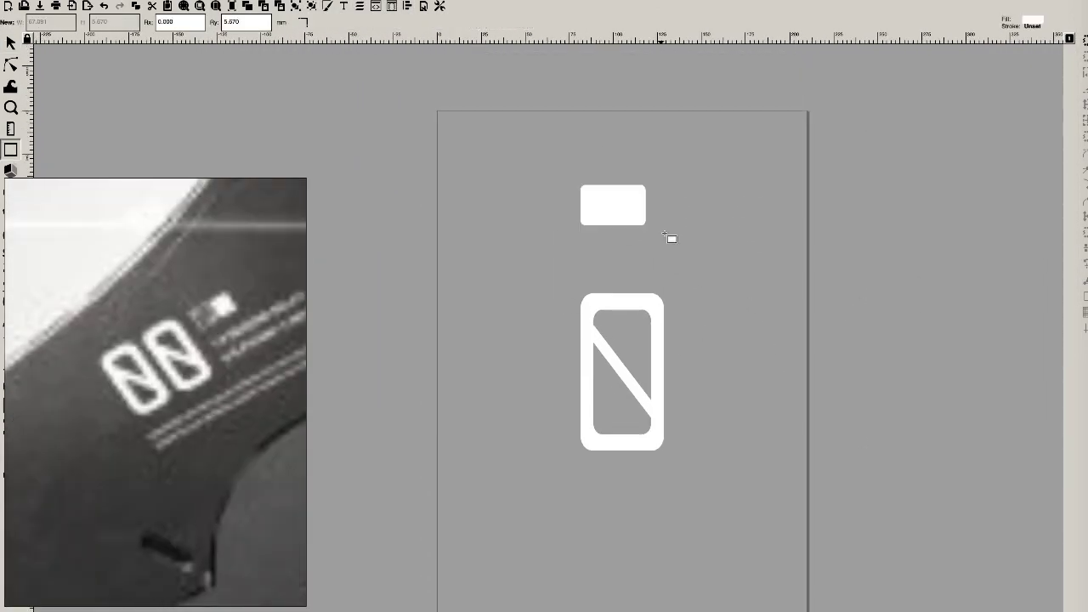
- Arrange the white square and two slashed glyphs side by side
key("s")
left_click_drag(662, 255, 549, 340)
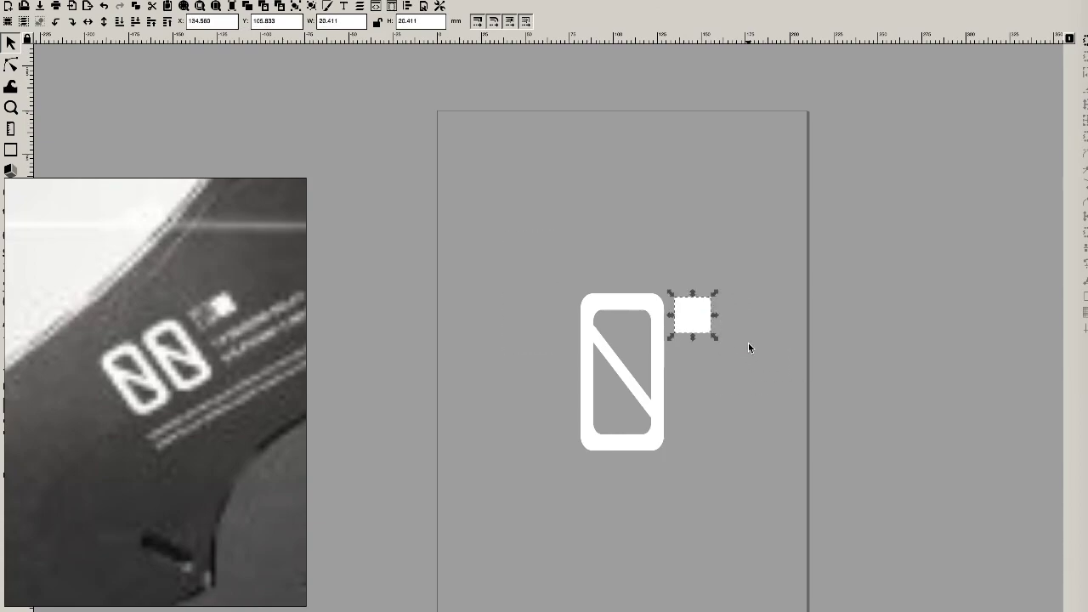
left_click(636, 384)
left_click_drag(636, 383, 572, 256)
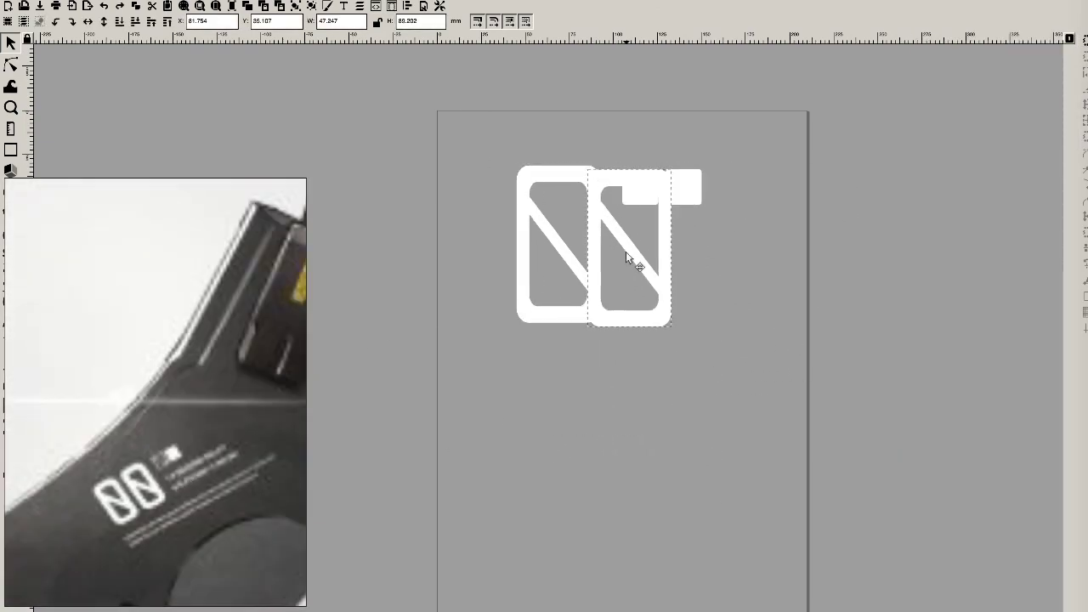
left_click_drag(625, 252, 605, 439)
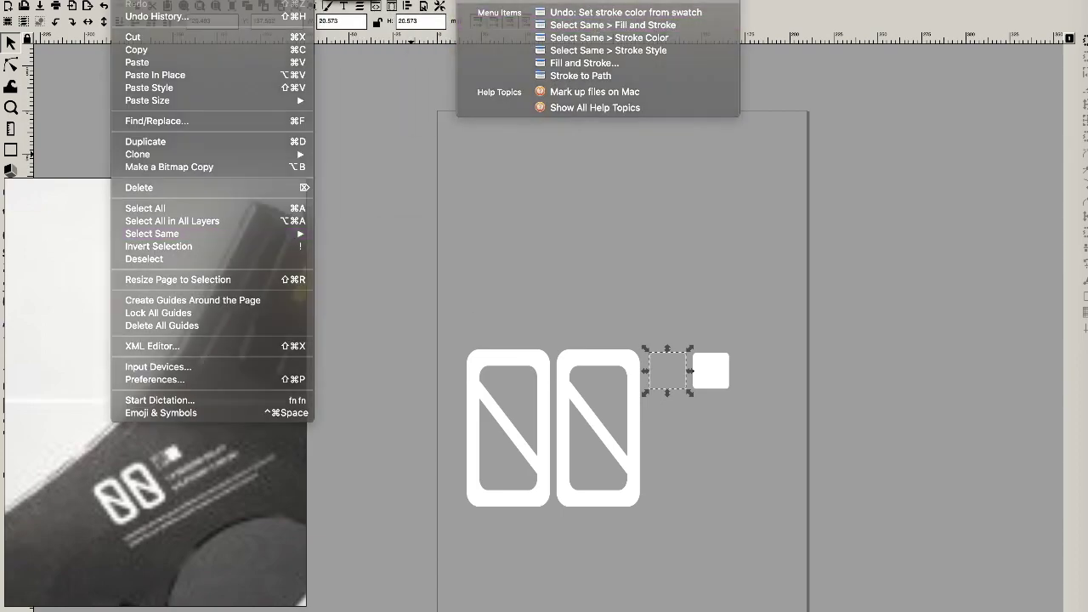
- Save the Inkscape drawing as 'logo' on the Desktop
key("r")
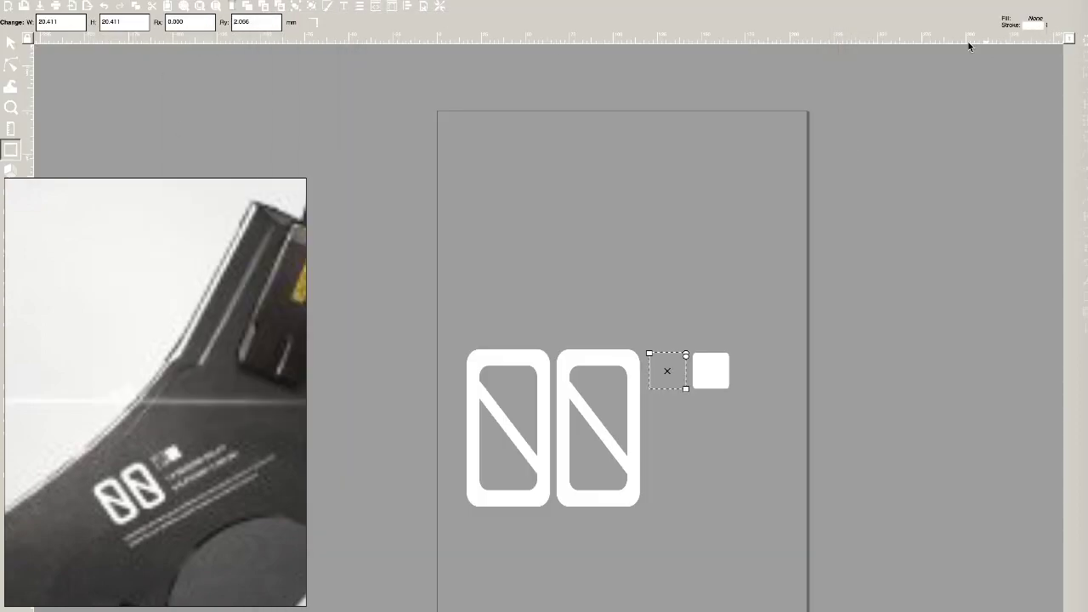
key("ctrl+s")
left_click(432, 229)
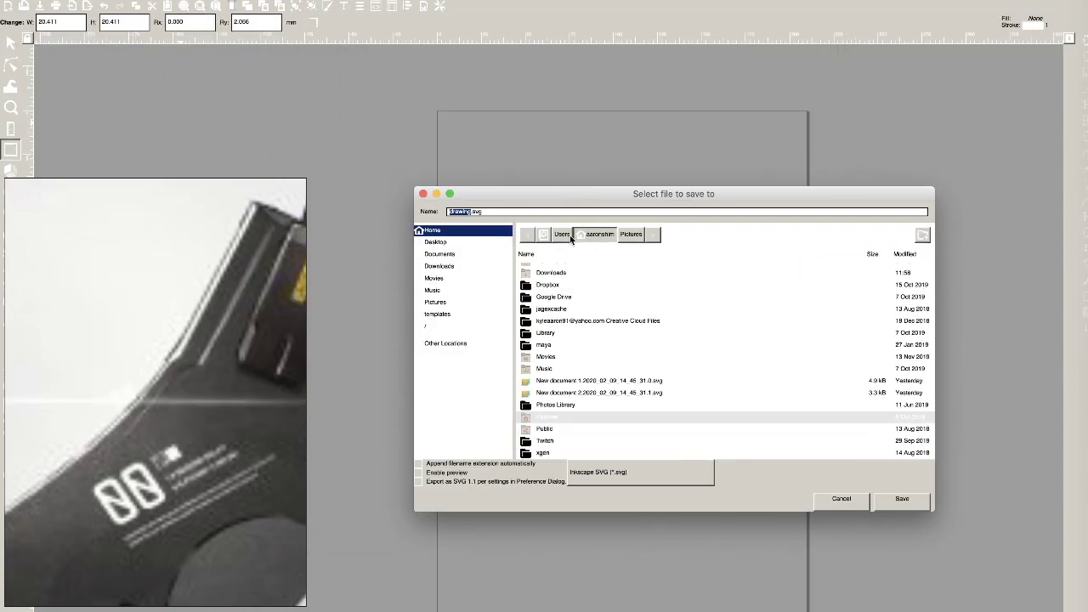
left_click(627, 234)
left_click(645, 213)
type("logo")
key("Return")
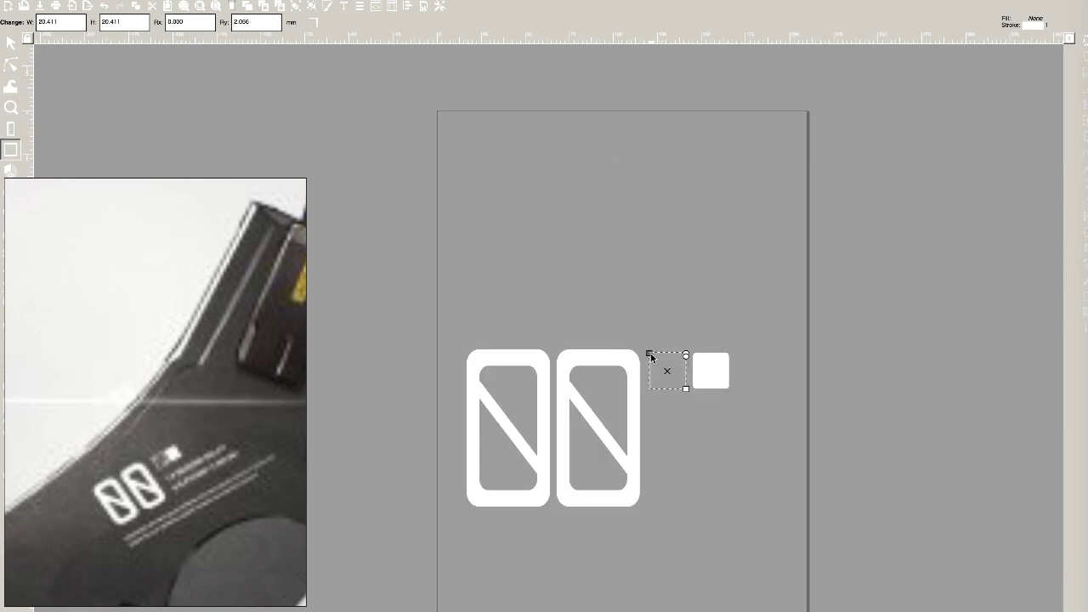
- Scale up the empty outlined square and set its stroke style in Fill and Stroke
key("ctrl+shift+p")
left_click(276, 20)
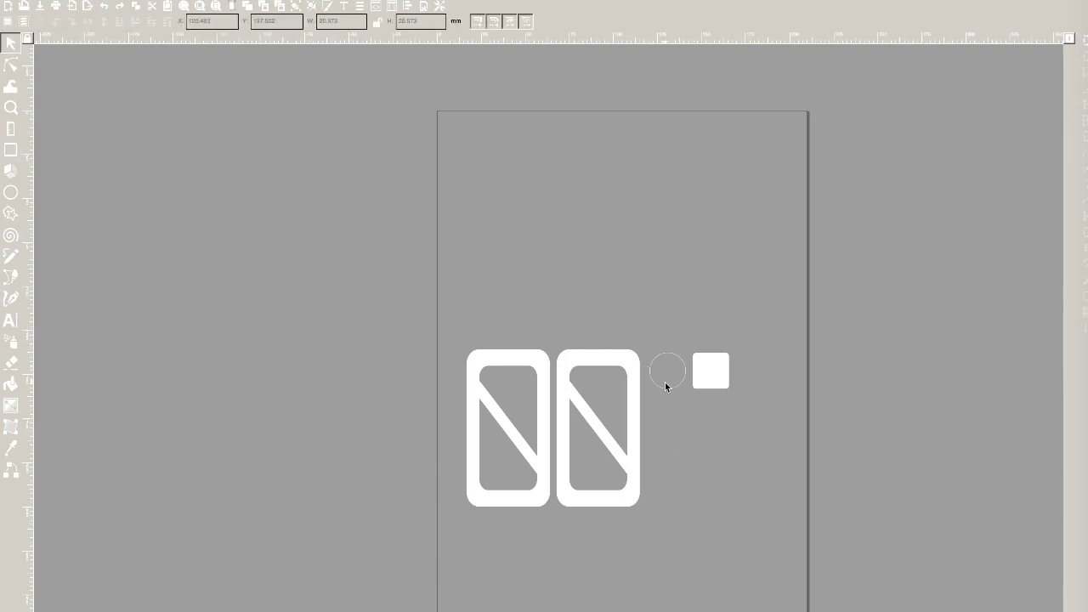
left_click(663, 383)
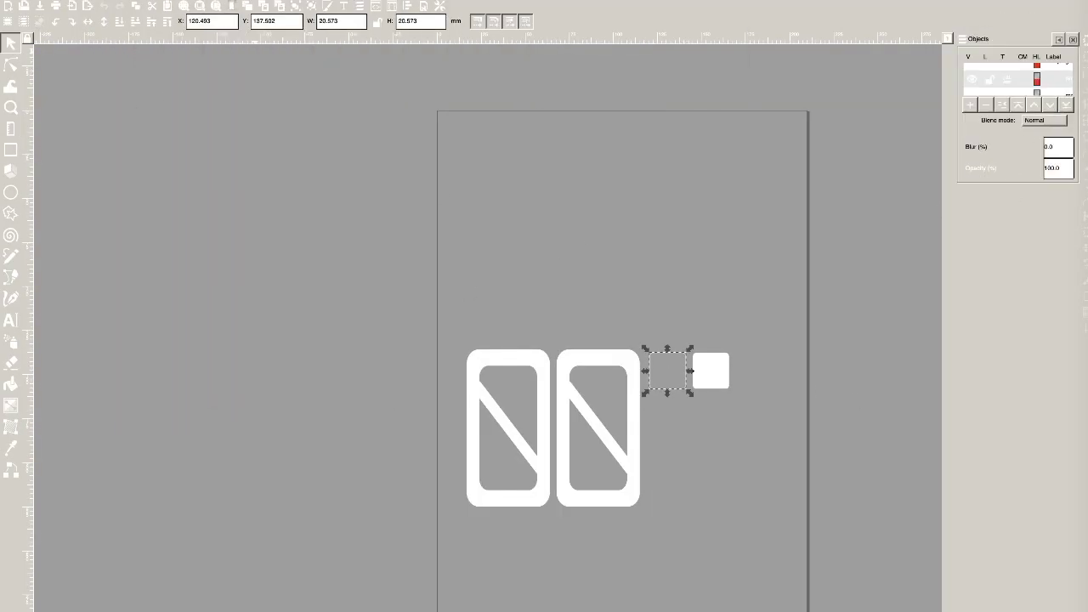
key("ctrl+period")
key("ctrl+shift+f")
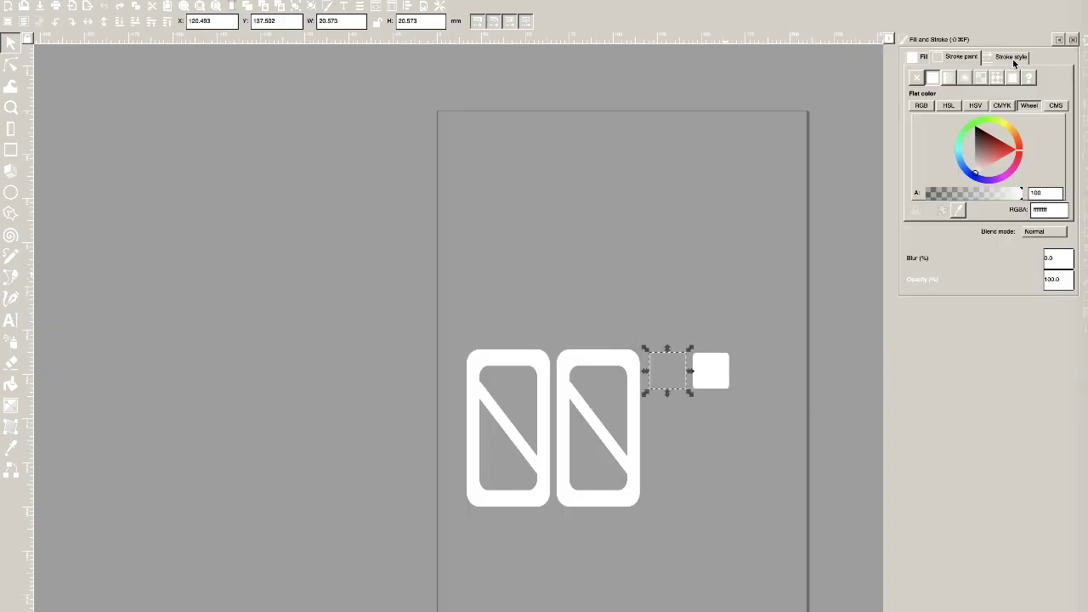
left_click(71, 593)
key("r")
scroll(676, 383, "up", 5, "ctrl")
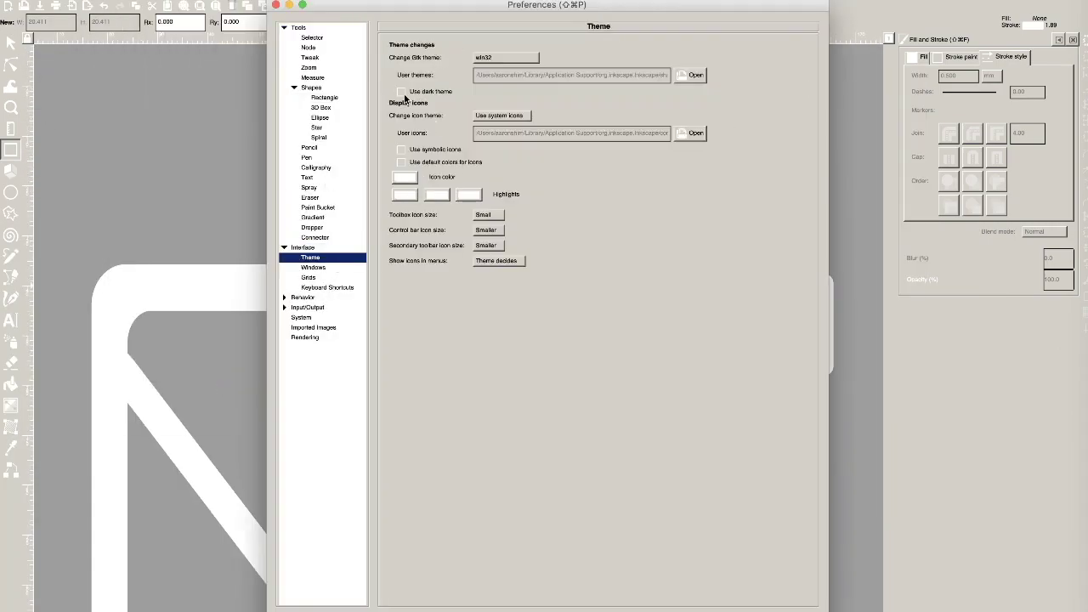
left_click(276, 5)
- Nudge the diagonal line up into the square with the Node tool, then select everything
key("n")
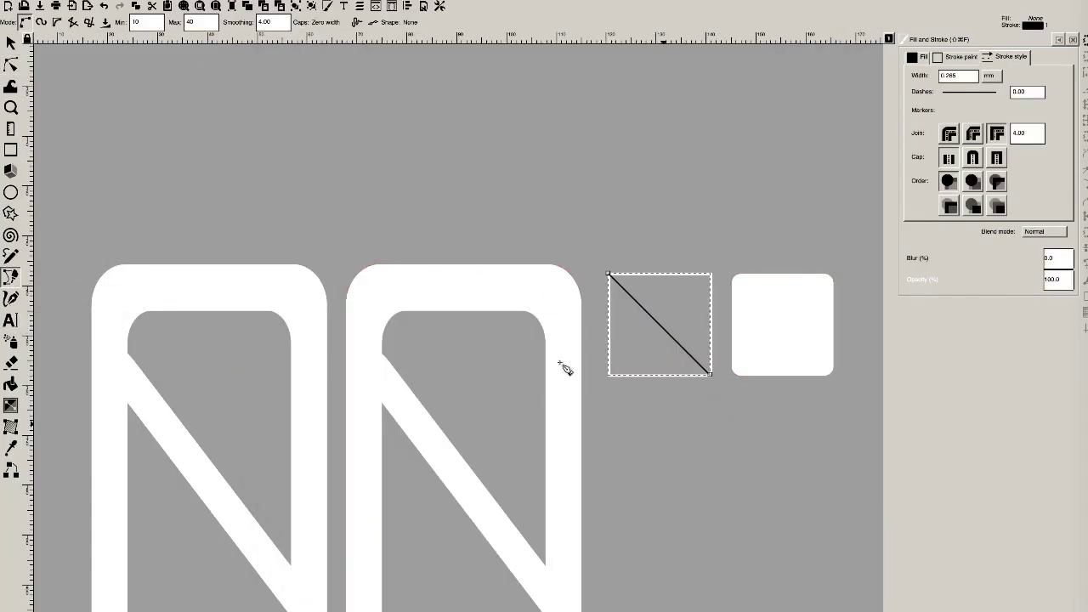
key("ctrl+z")
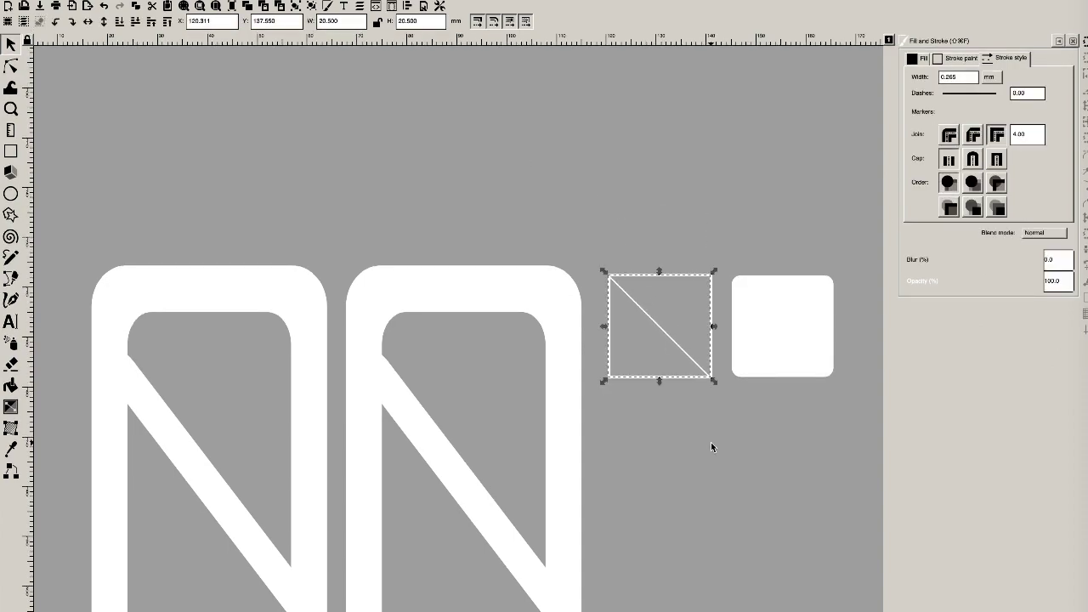
scroll(594, 255, "down", 2, "ctrl")
scroll(510, 281, "down", 2, "ctrl")
key("ctrl+a")
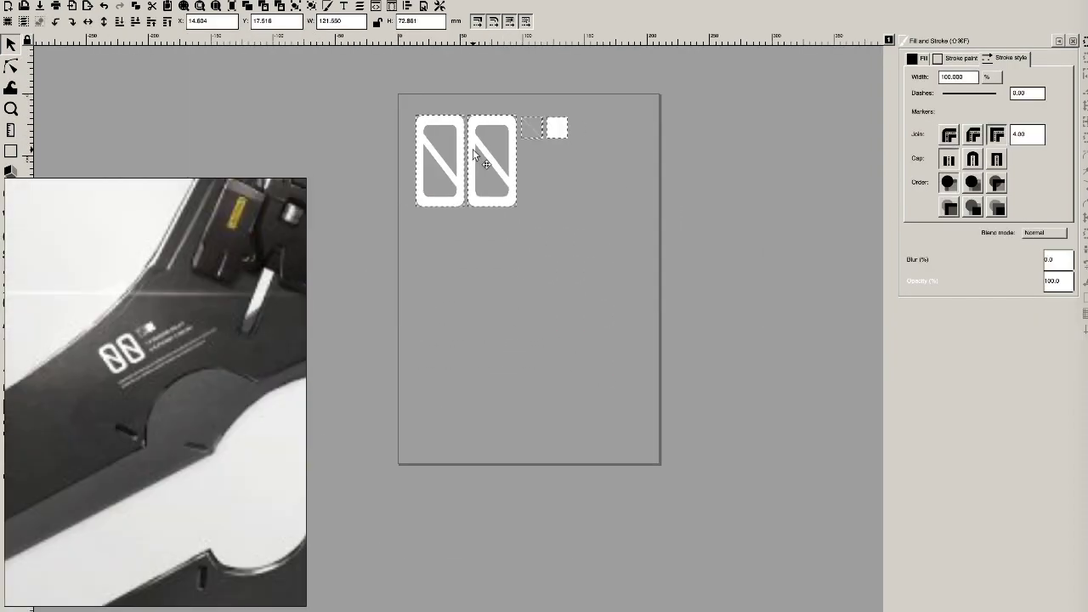
- Draw a thin white bar beside the N logo and nudge it into position
scroll(472, 149, "up", 3, "ctrl")
key("r")
scroll(790, 255, "up", 4, "ctrl")
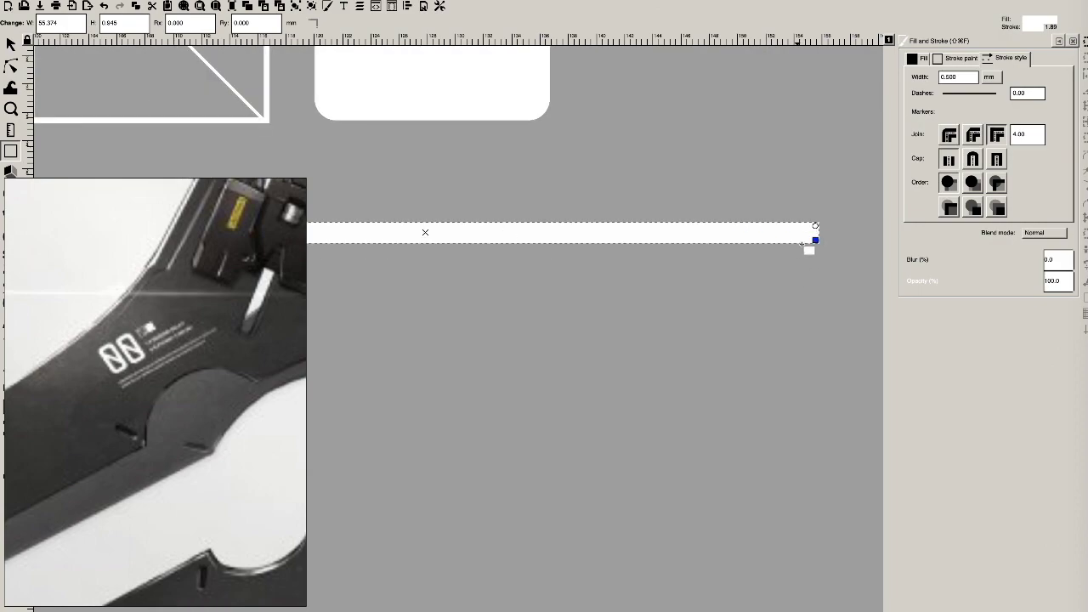
scroll(781, 254, "down", 1, "ctrl")
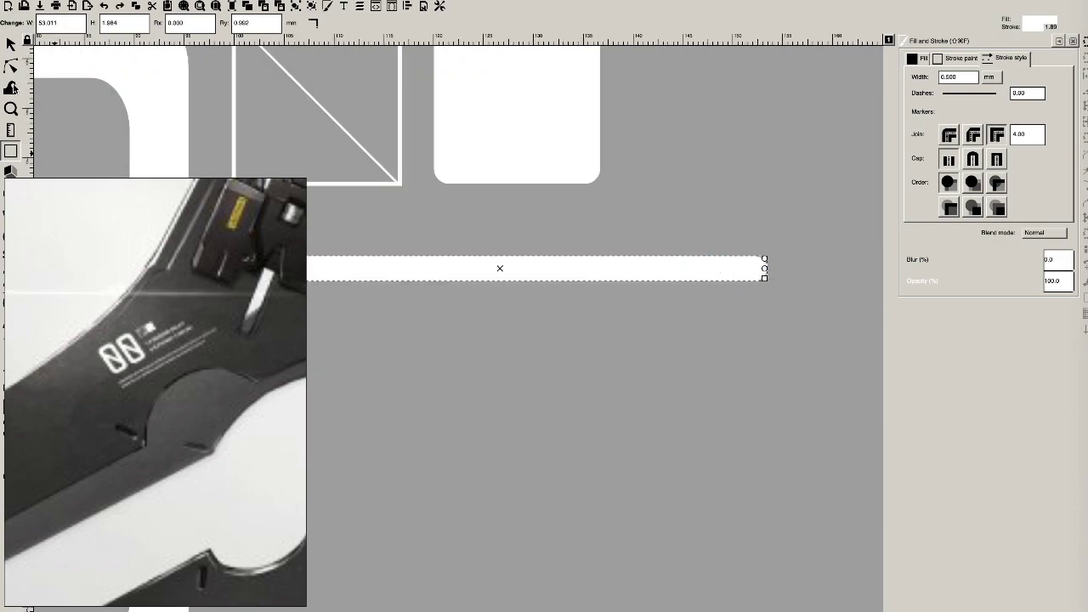
key("r")
scroll(648, 344, "left", 3)
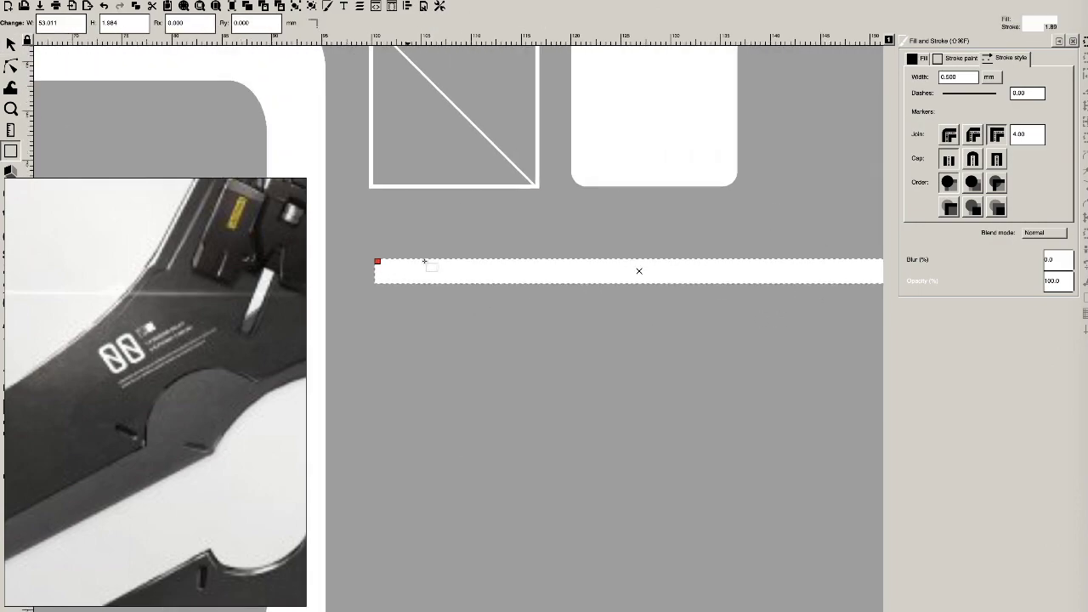
key("Up")
key("Up")
key("Up")
key("Up")
key("Up")
key("Up")
middle_click_drag(657, 206, 518, 299)
scroll(518, 299, "down", 3, "ctrl")
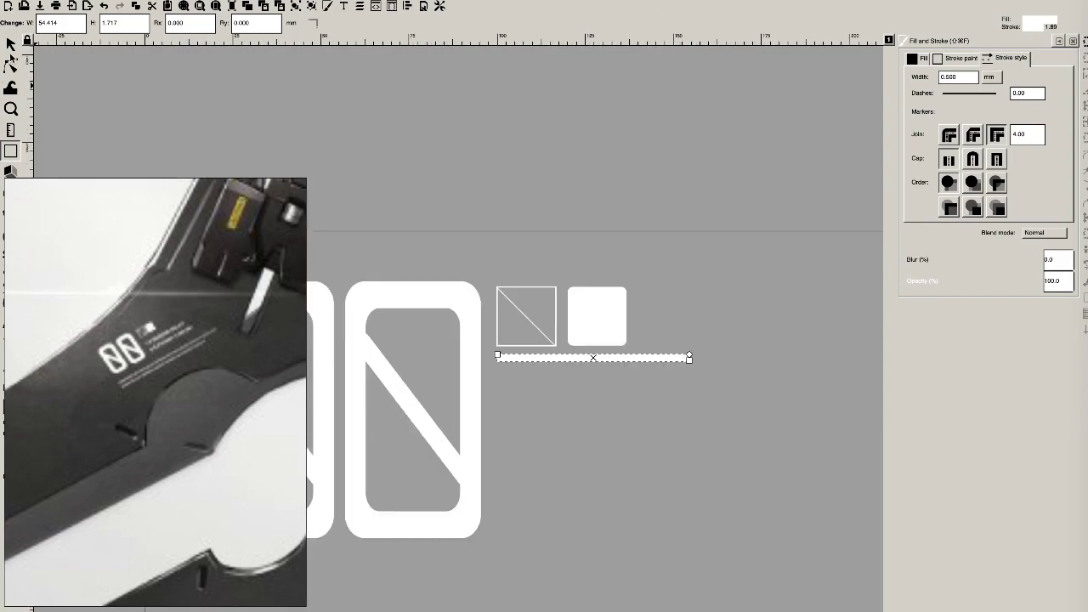
scroll(593, 357, "up", 5, "ctrl")
key("Escape")
scroll(510, 243, "down", 3, "ctrl")
- Convert the bar to a path and adjust its nodes to set its height and slant
key("ctrl+shift+c")
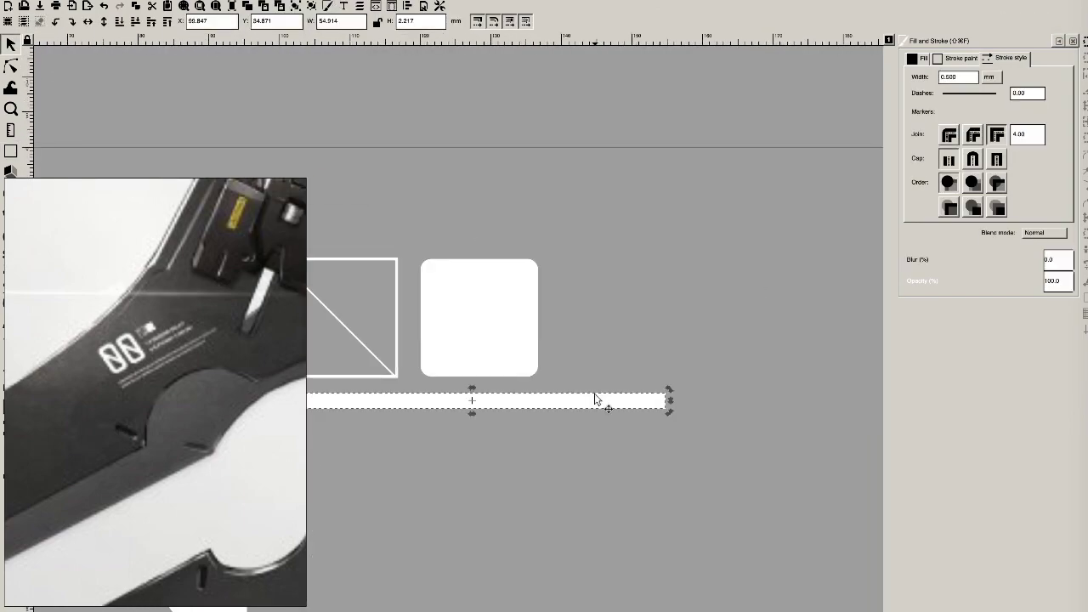
key("n")
scroll(768, 349, "up", 3, "ctrl")
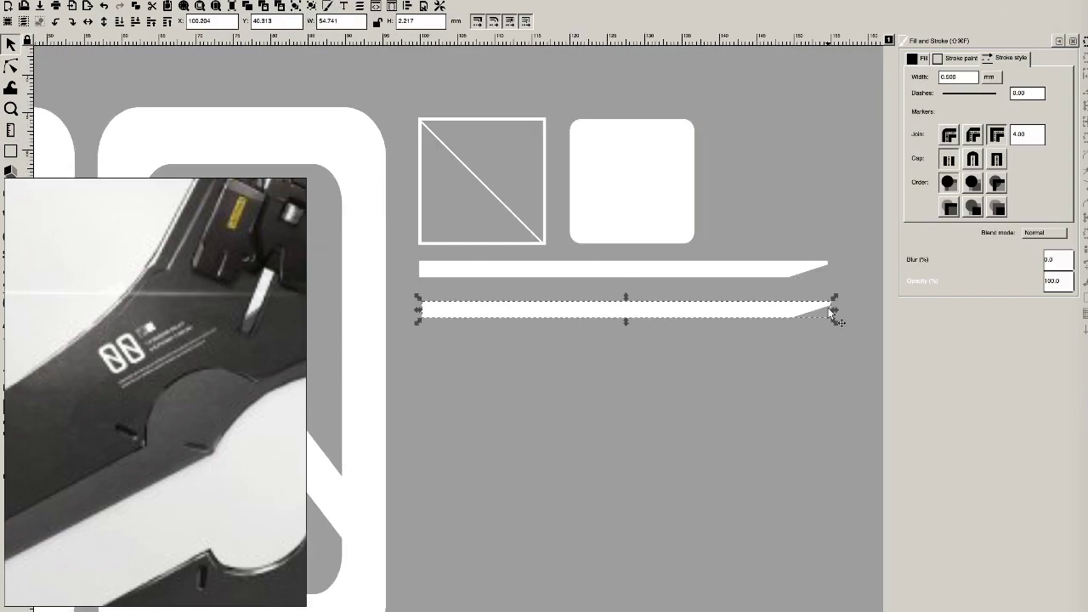
left_click_drag(832, 313, 834, 316)
key("Escape")
scroll(728, 340, "down", 2, "ctrl")
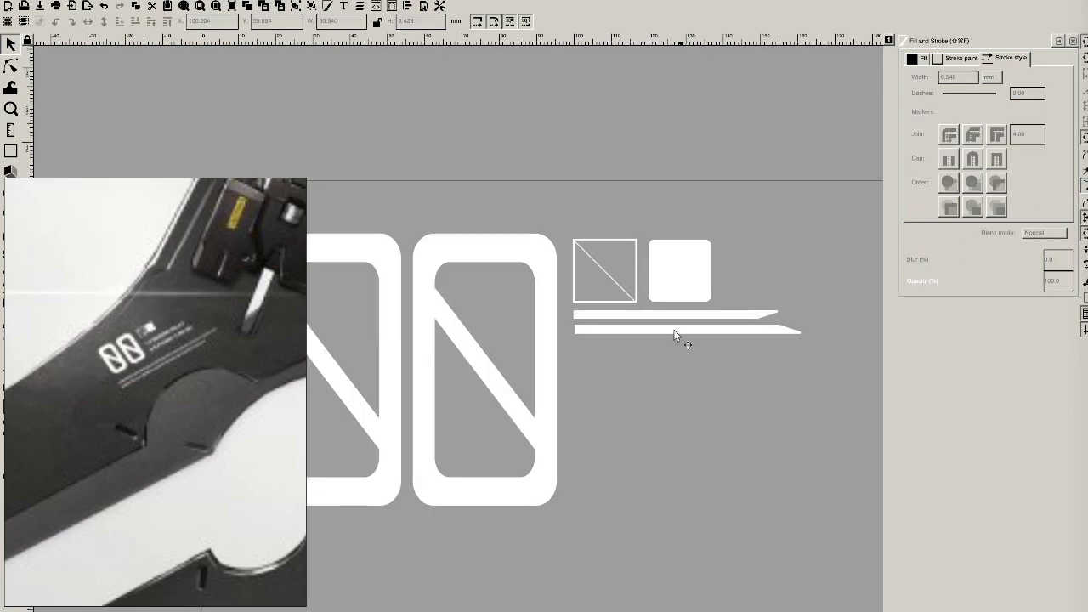
key("Escape")
scroll(646, 383, "down", 2, "ctrl")
- Scale the small icons and bars beside the logo down
left_click(666, 338, "shift")
scroll(702, 427, "up", 2)
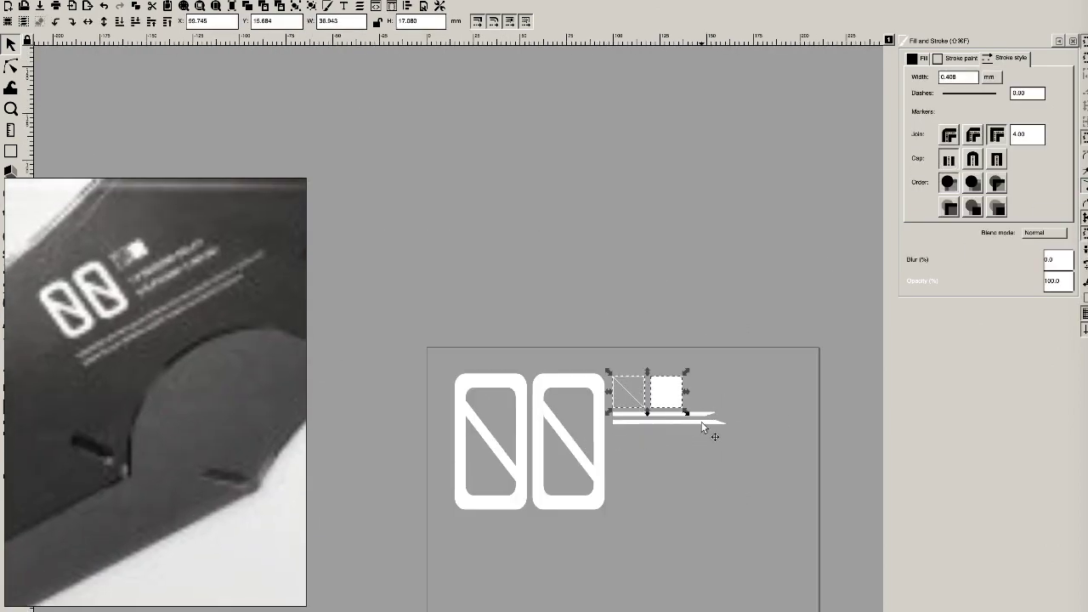
left_click_drag(866, 569, 701, 417, "ctrl")
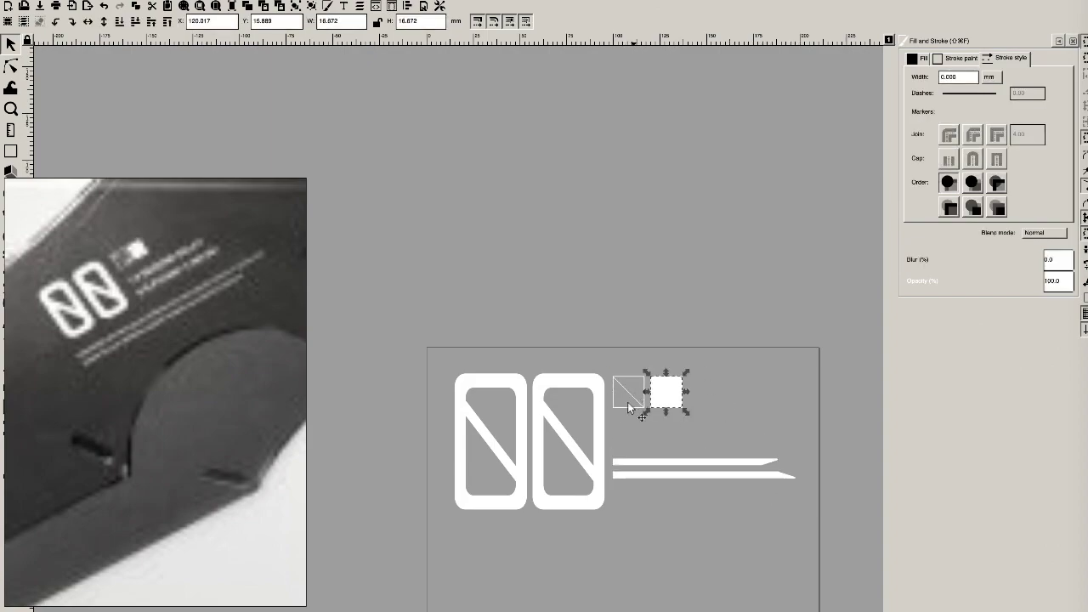
- Edit the nodes of the lower white bar to taper its ends
left_click(705, 475)
scroll(713, 400, "down", 4)
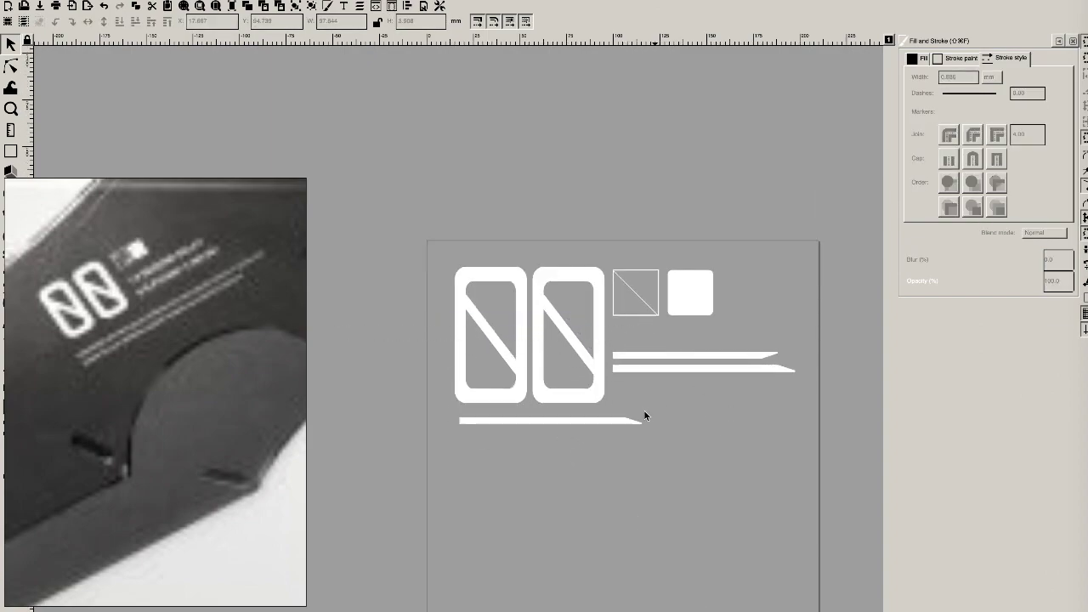
scroll(797, 422, "up", 5, "ctrl")
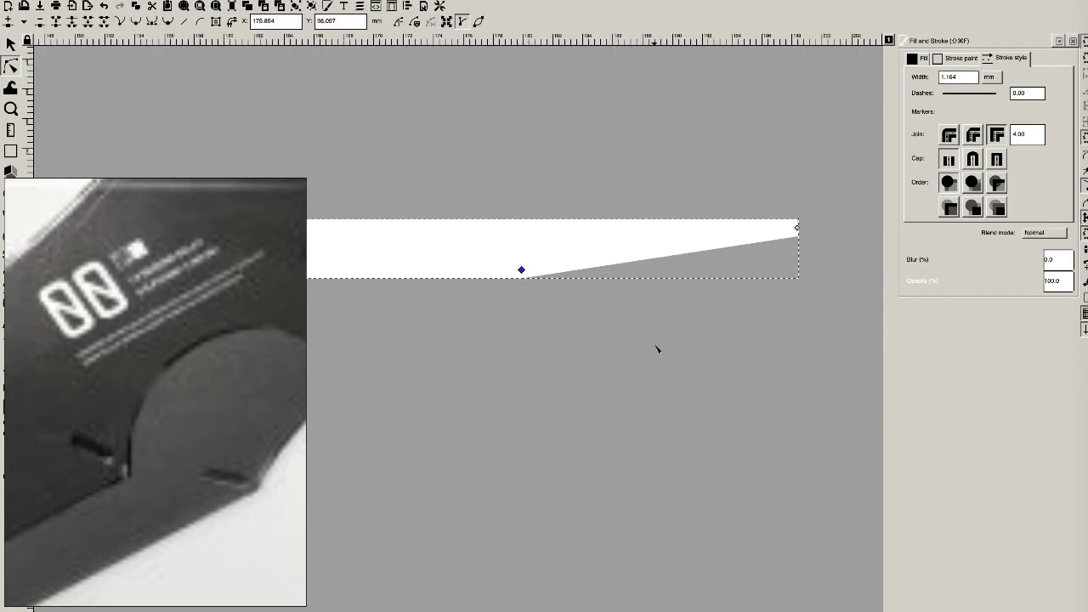
key("s")
scroll(702, 326, "down", 4, "ctrl")
key("s")
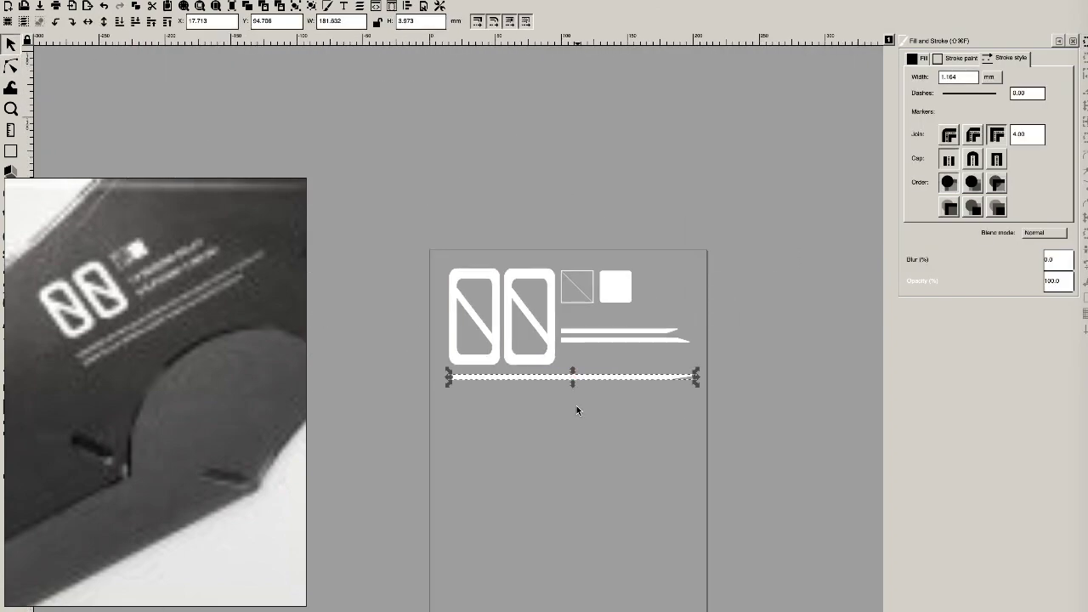
key("n")
scroll(448, 322, "up", 5, "ctrl")
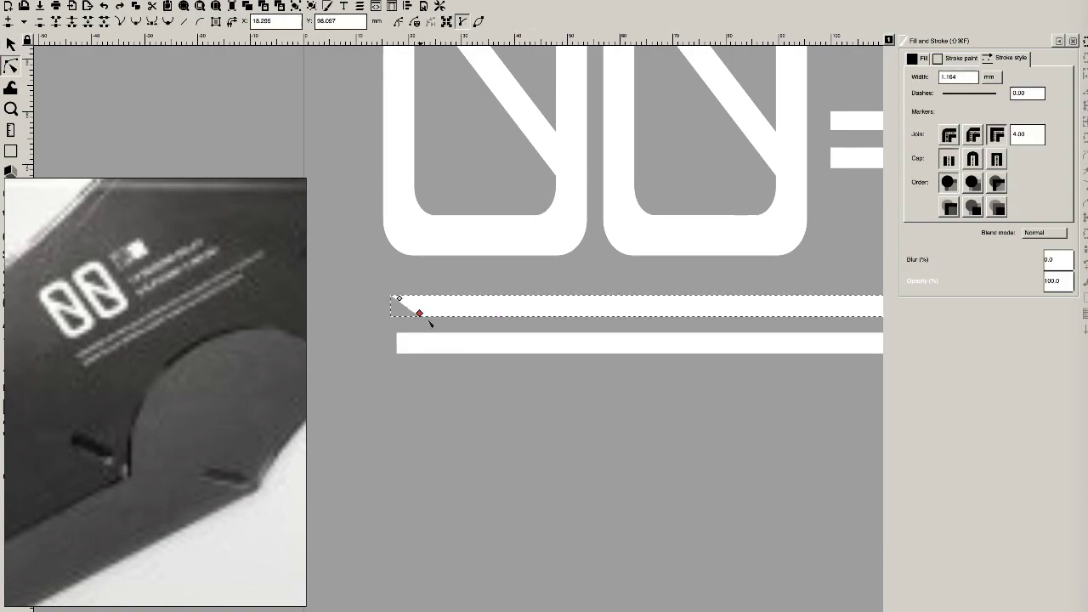
scroll(626, 435, "down", 4, "ctrl")
- Reshape the long bar's nodes for slanted ends, then deselect it
left_click(646, 421)
scroll(645, 421, "up", 5, "ctrl")
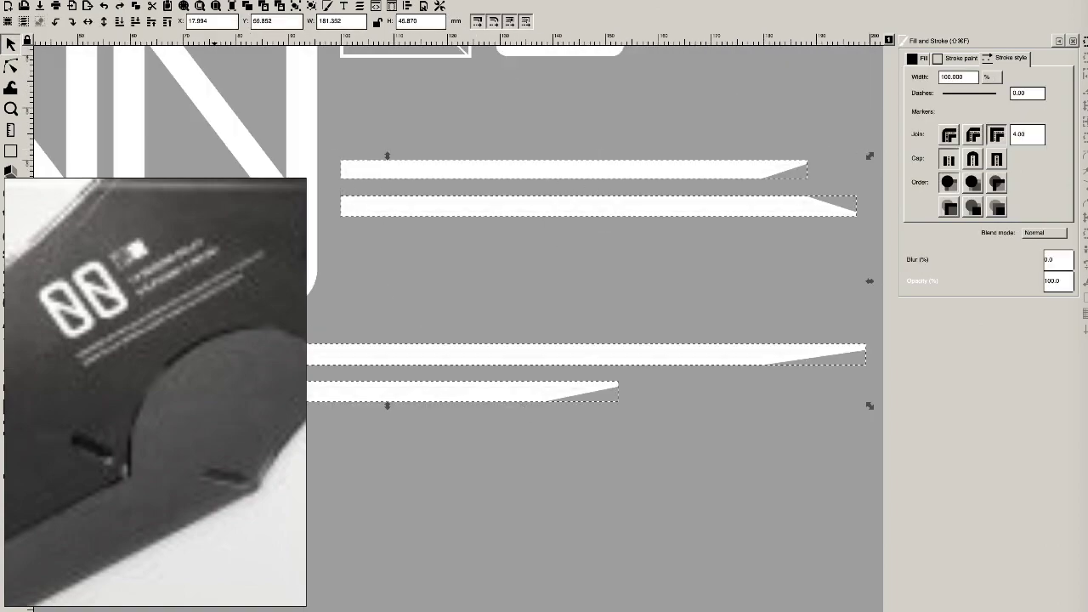
scroll(614, 326, "down", 4, "ctrl")
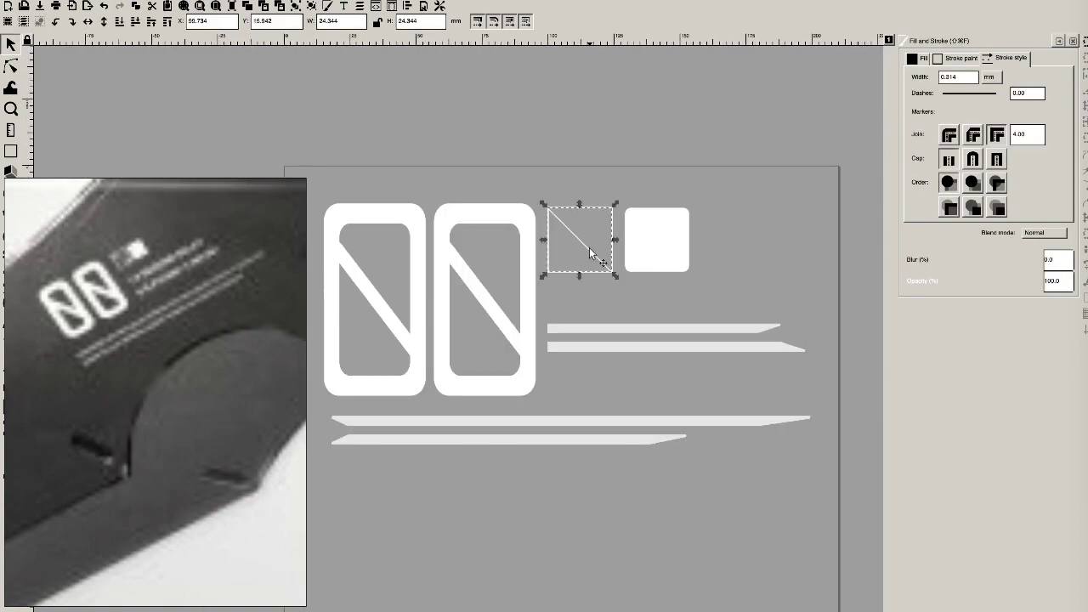
scroll(634, 268, "down", 3, "ctrl")
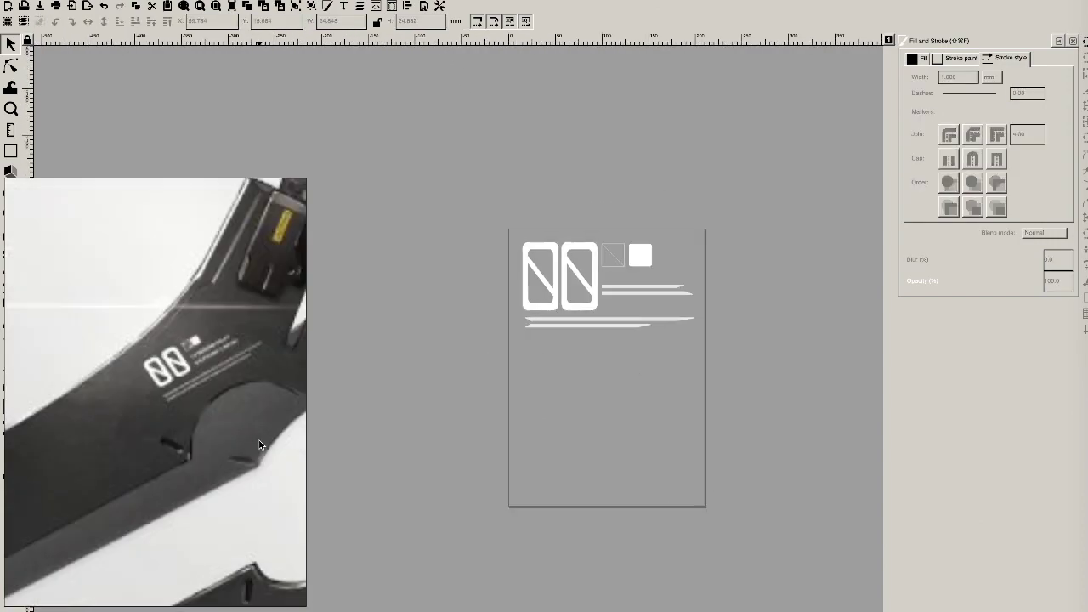
scroll(698, 259, "up", 3, "ctrl")
double_click(680, 434)
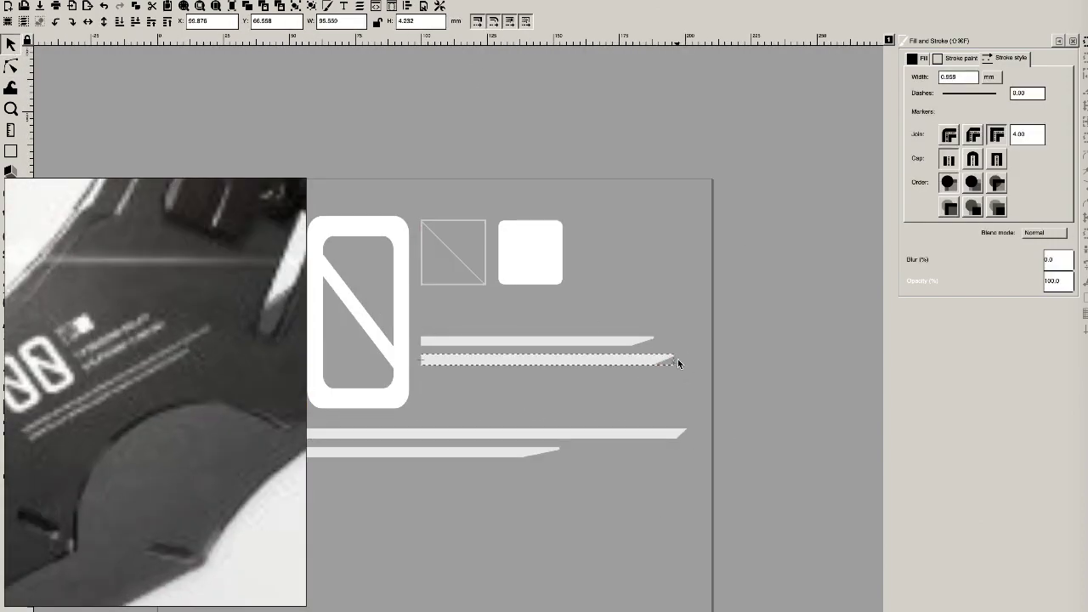
scroll(678, 363, "down", 3, "ctrl")
scroll(619, 383, "up", 3, "ctrl")
left_click(534, 398)
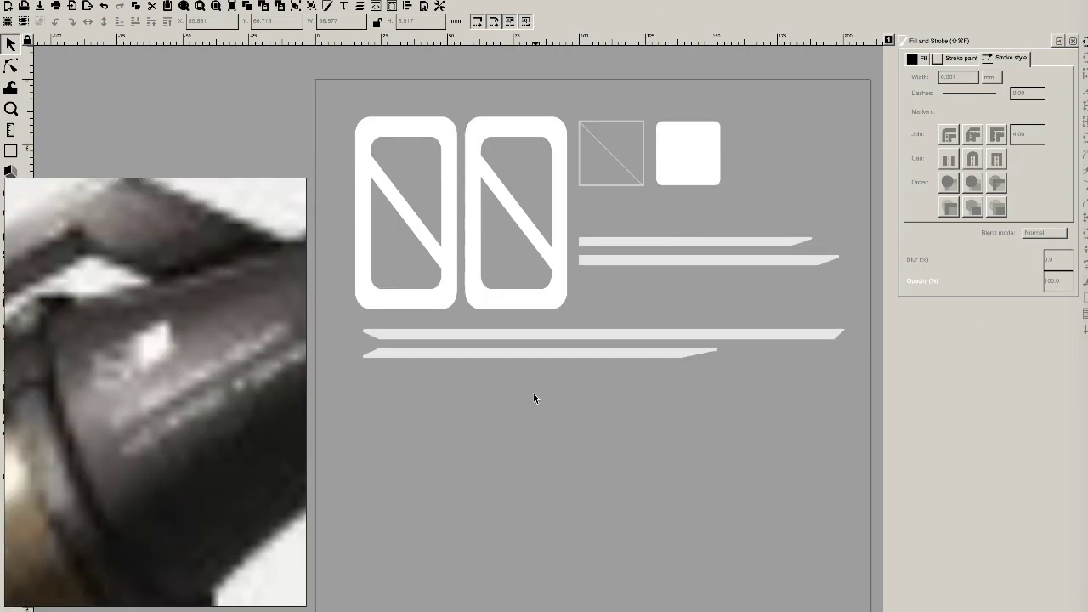
scroll(527, 398, "down", 1, "ctrl")
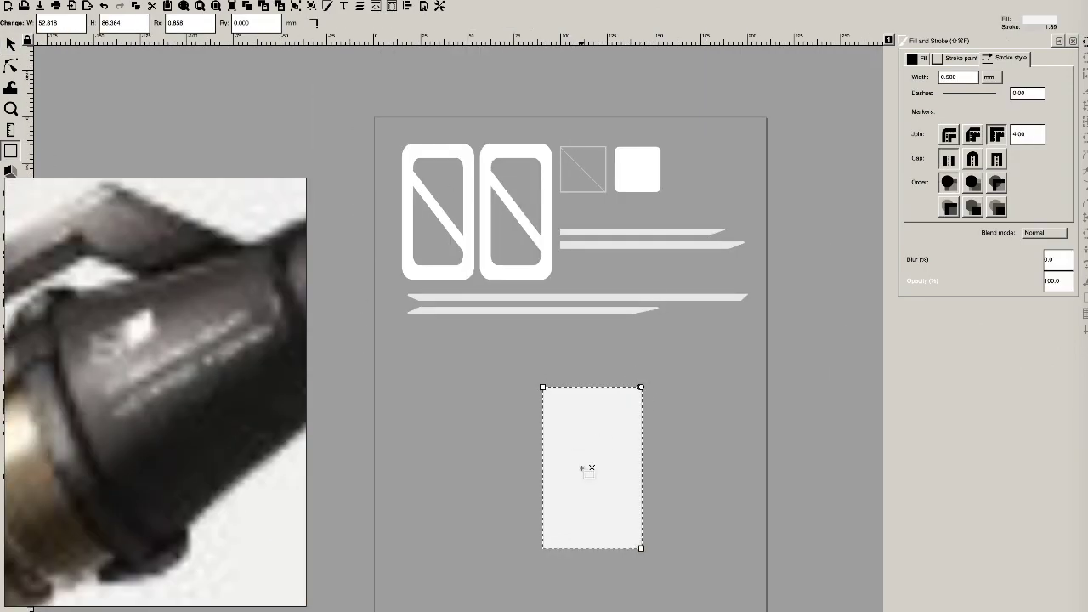
- Delete the light rectangle and stretch the trial hexagon taller
left_click(11, 44)
key("Delete")
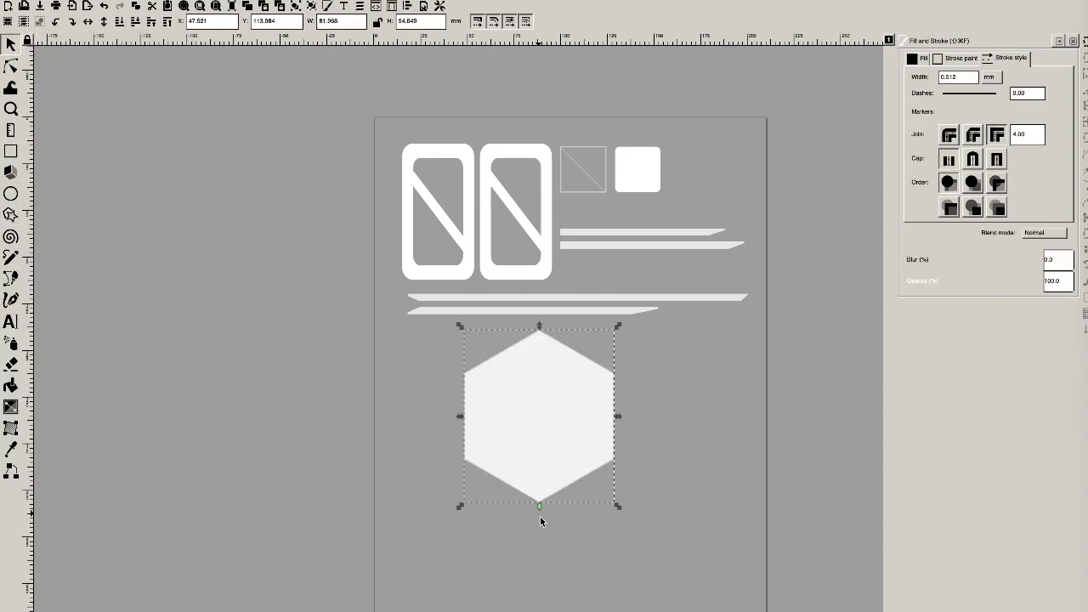
left_click_drag(539, 521, 535, 604)
- Search the system for 'volvo', then dismiss the search
key("super+space")
type("volvo")
key("Down")
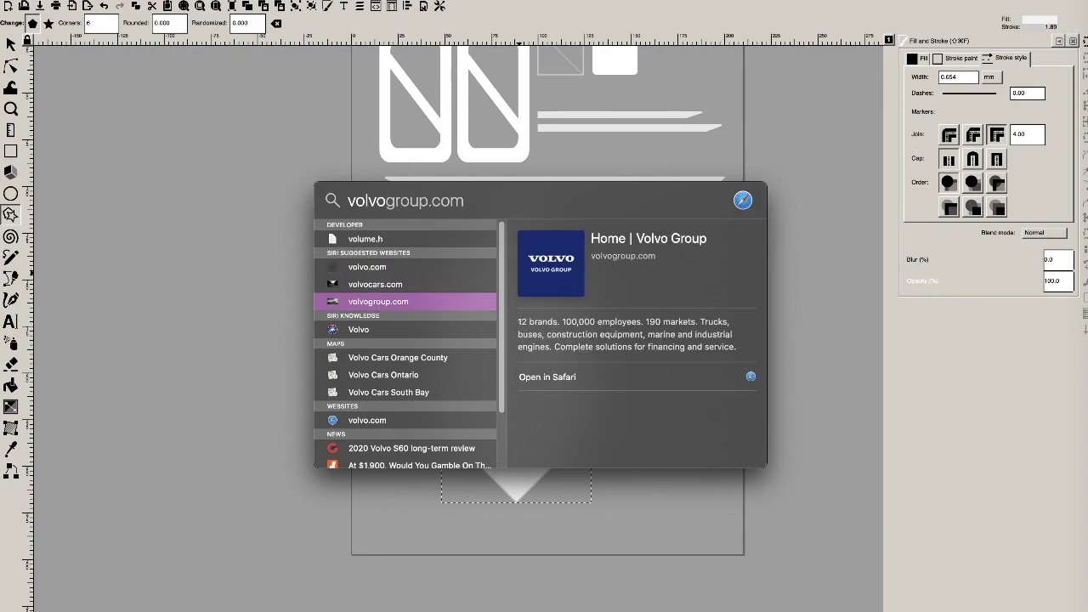
key("Down")
key("Down")
key("Down")
key("Escape")
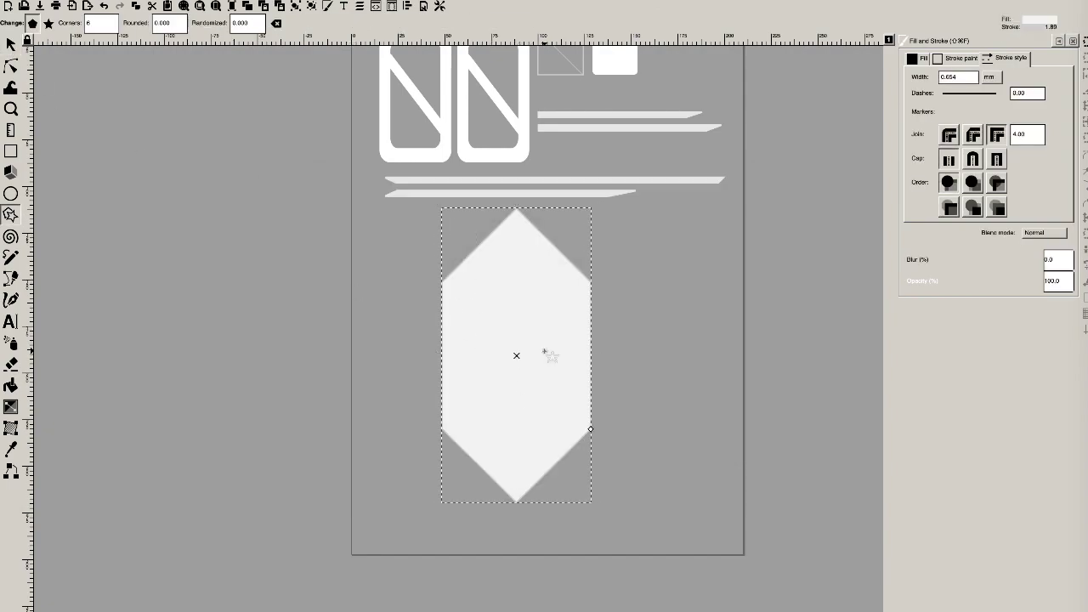
- Inspect the hexagon's fill settings, then delete the hexagon
key("s")
left_click(444, 297)
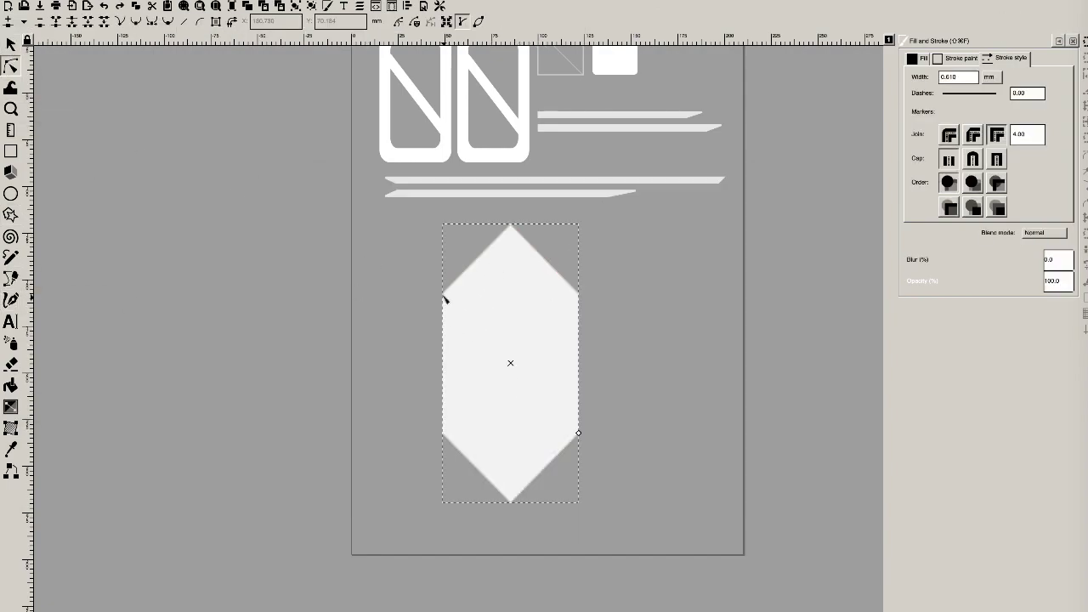
key("super+shift+o")
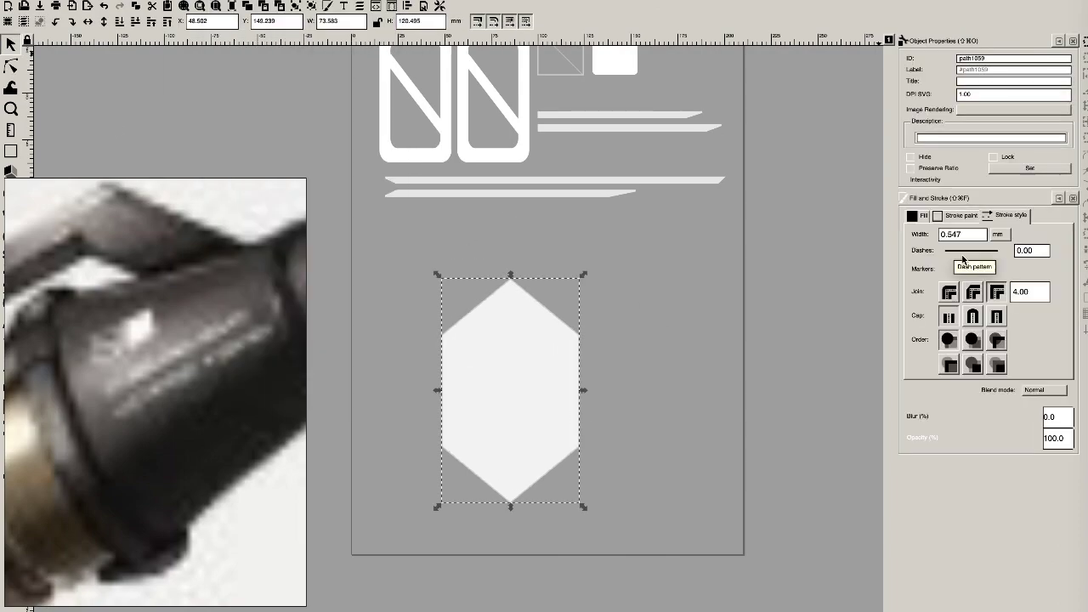
left_click(920, 215)
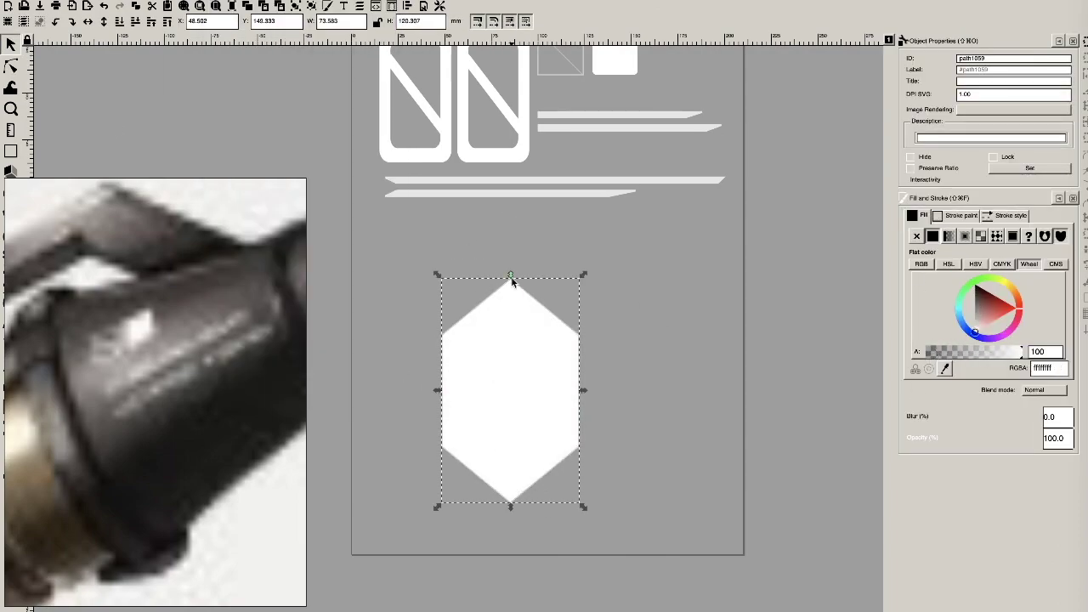
key("Delete")
- Draw a white hexagon outline below the stripes with the Pencil tool
left_click(11, 259)
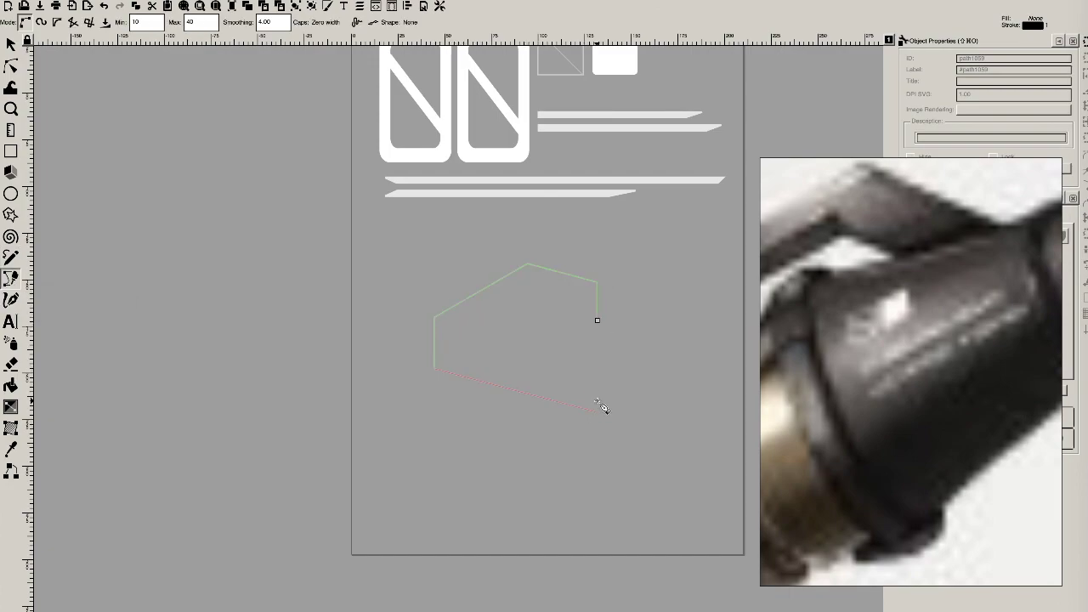
double_click(434, 390)
key("n")
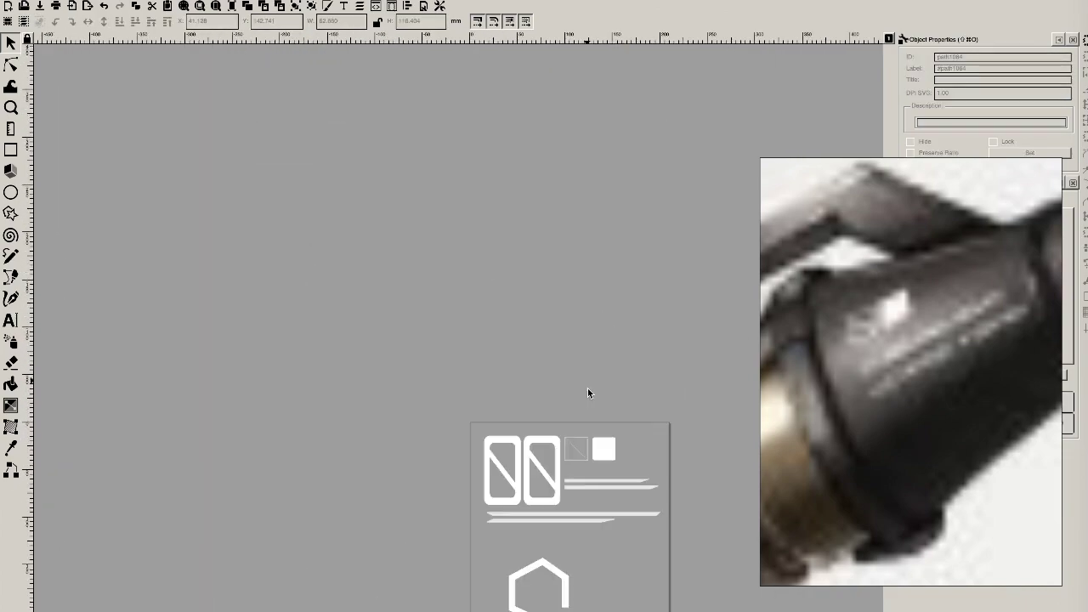
- Draw three short stripes inside the diagonal-slash square, resizing them to fit
left_click(533, 253)
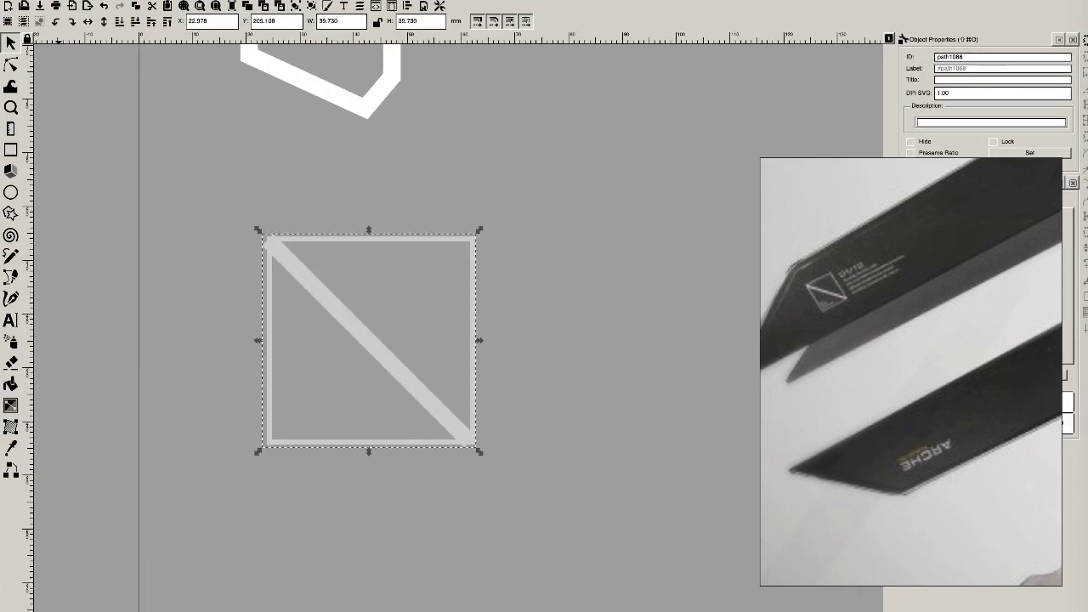
key("Escape")
scroll(262, 230, "up", 3, "ctrl")
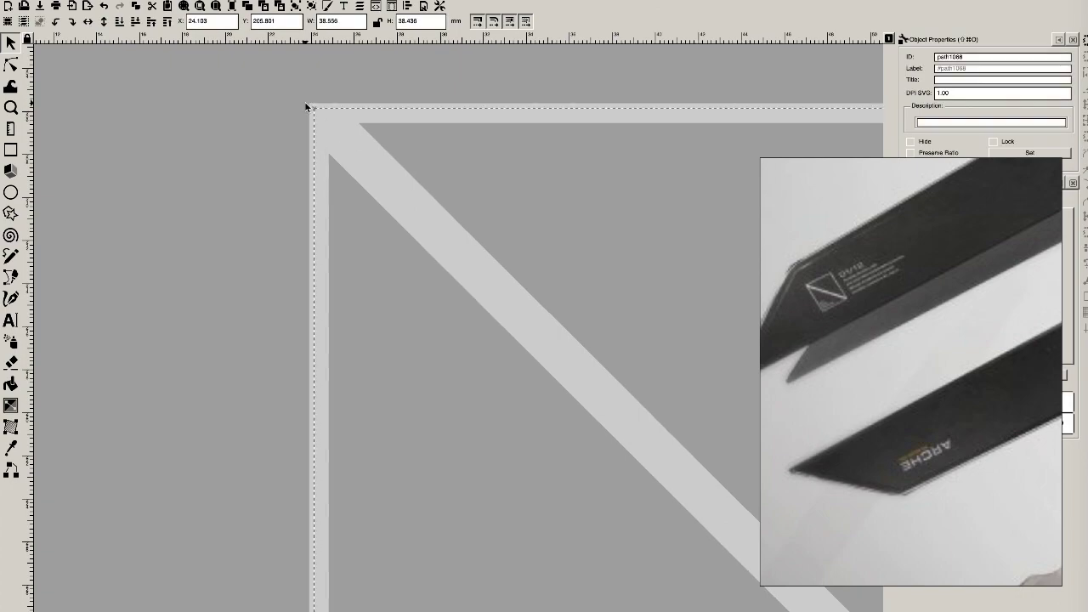
scroll(304, 104, "down", 2, "ctrl")
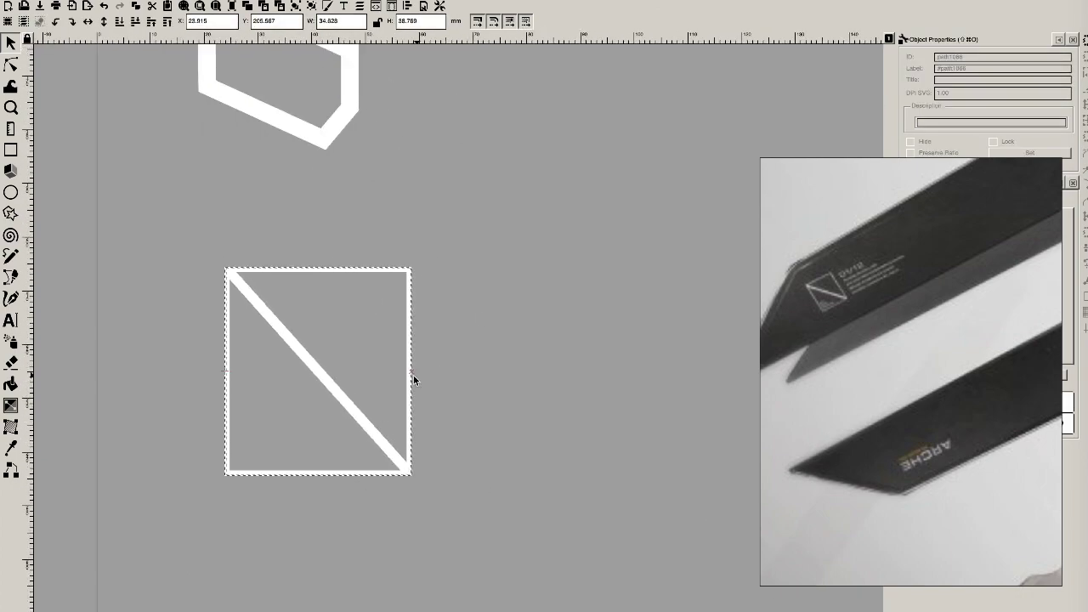
scroll(413, 375, "down", 2, "ctrl")
scroll(427, 392, "up", 5, "ctrl")
scroll(341, 536, "down", 4, "ctrl")
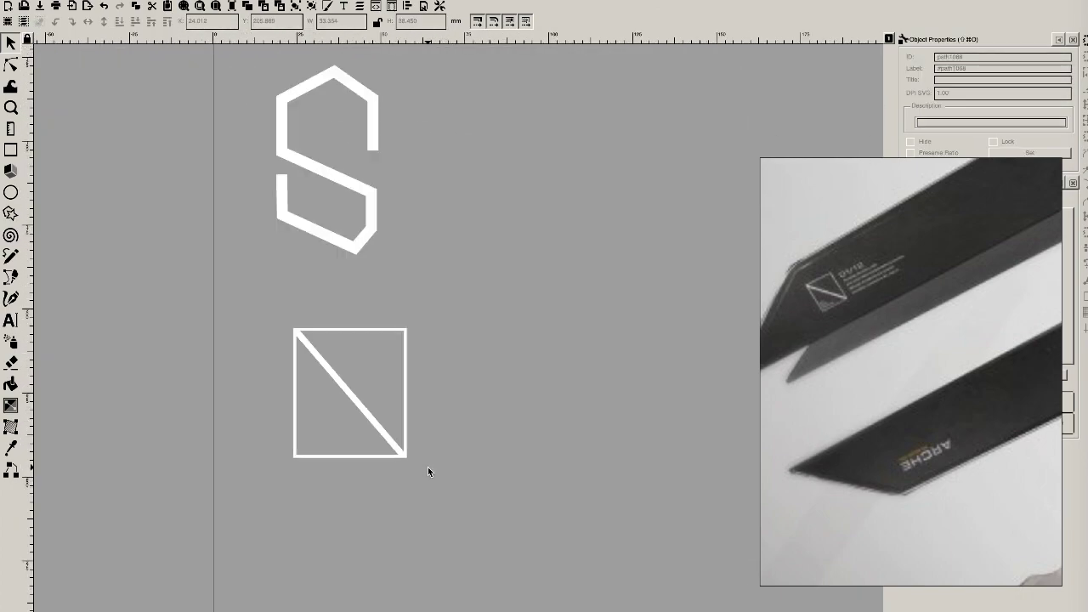
scroll(382, 327, "up", 3, "ctrl")
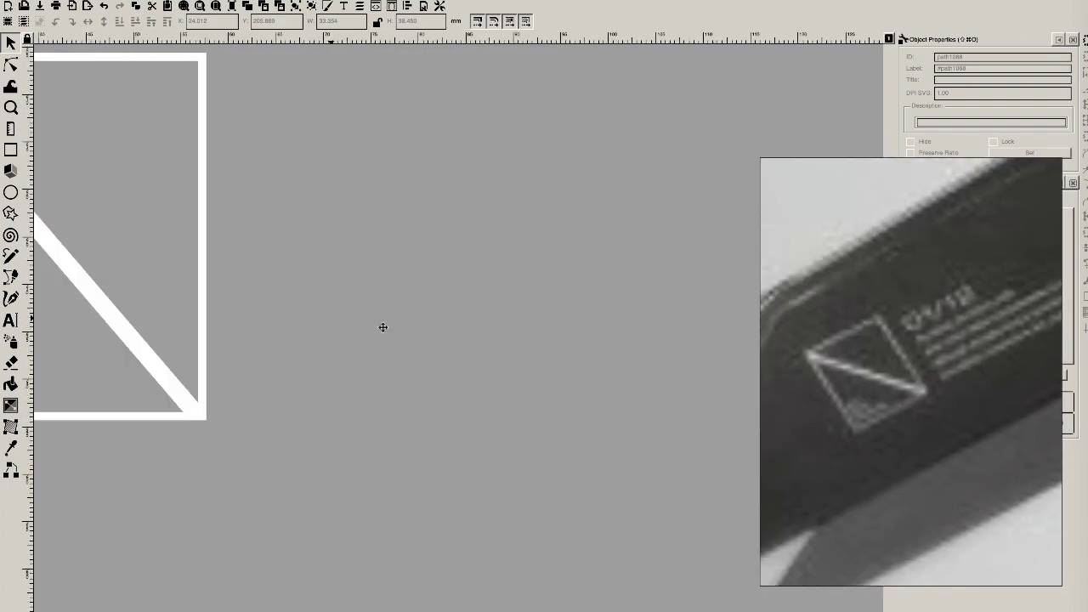
key("r")
left_click_drag(339, 407, 482, 427)
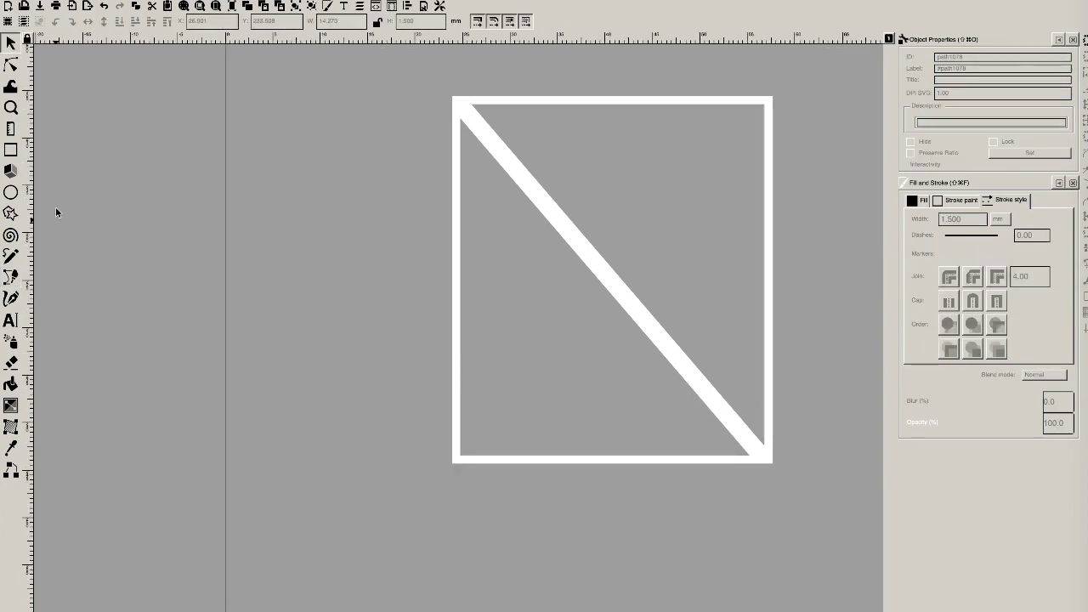
mouse_move(550, 335)
left_mouse_down()
mouse_move(576, 339)
mouse_move(515, 311)
left_mouse_up()
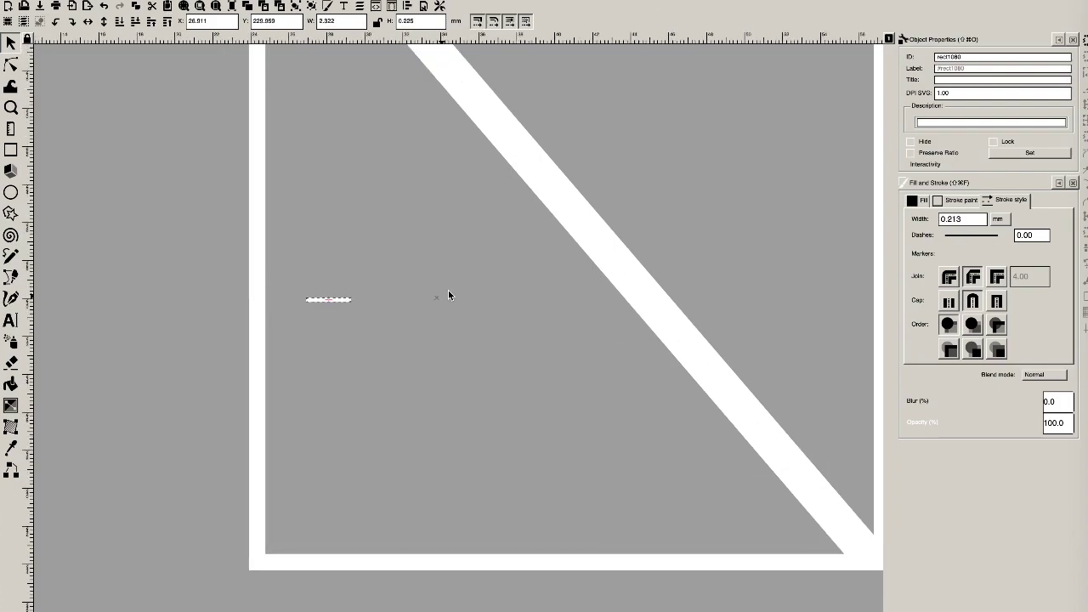
left_click_drag(441, 523, 686, 508)
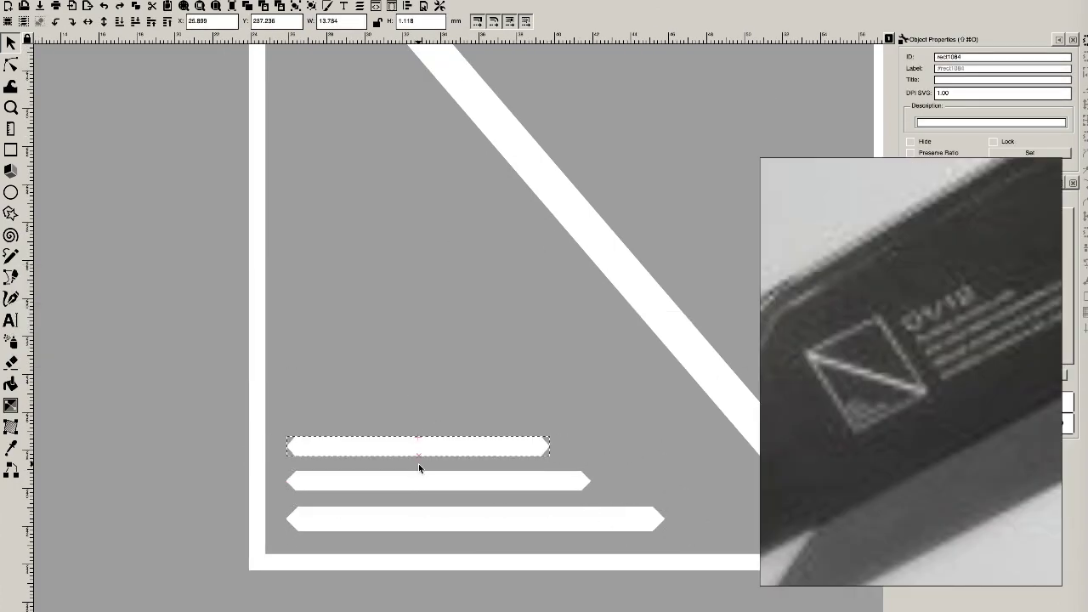
- Move the bars beside the square and duplicate them into a stack of four
key("ctrl+a")
key("5")
left_click(500, 240)
left_click_drag(500, 241, 474, 445)
scroll(475, 446, "up", 3, "ctrl")
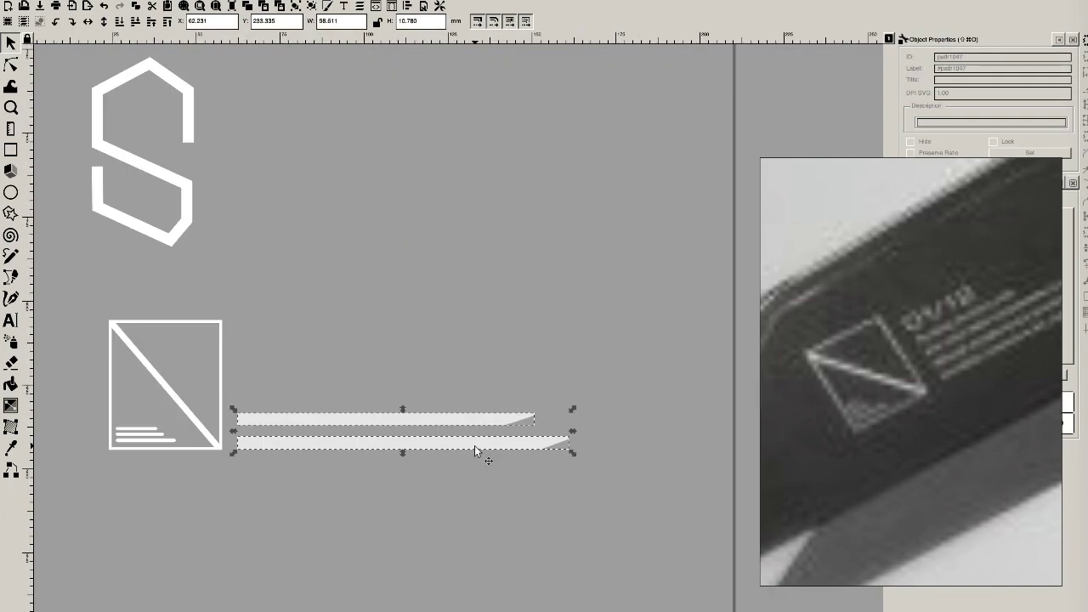
scroll(510, 408, "left", 3, "shift")
key("ctrl+d")
left_click_drag(688, 434, 687, 387)
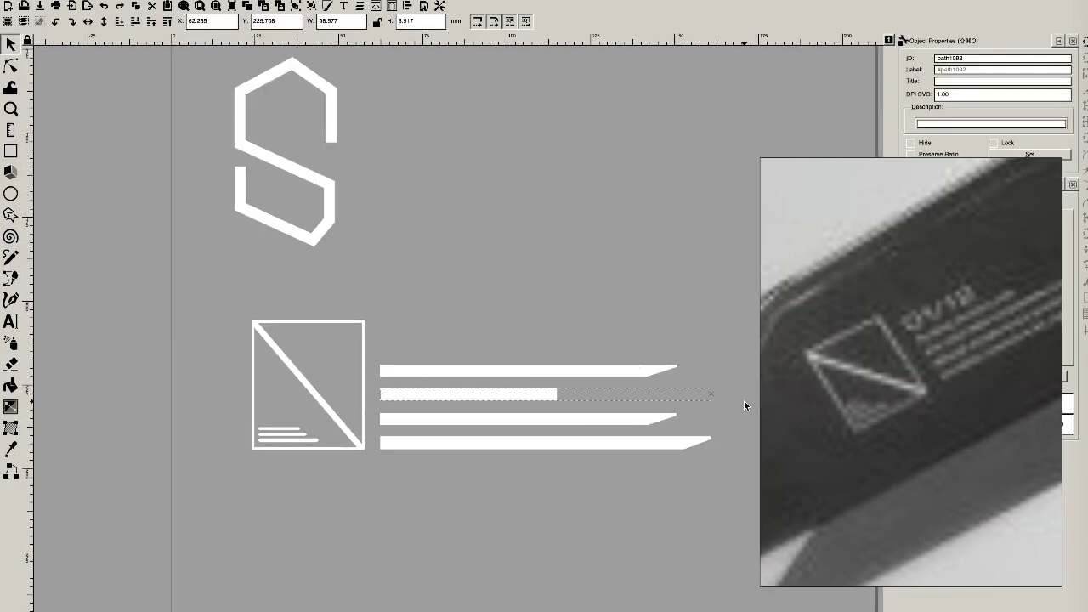
scroll(323, 407, "down", 3, "ctrl")
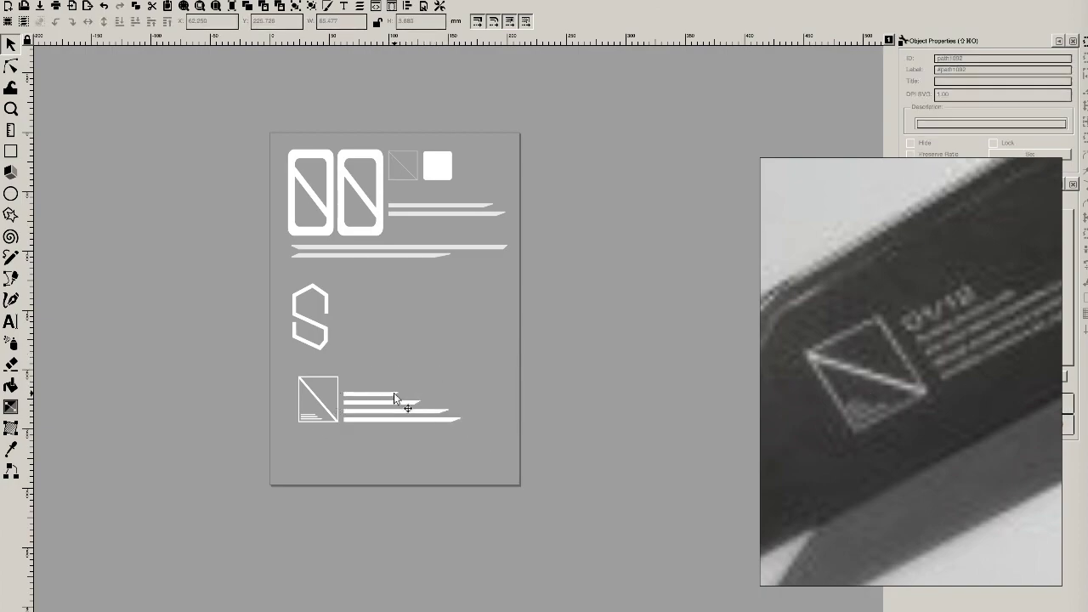
key("ctrl+a")
scroll(442, 407, "up", 2, "ctrl")
scroll(476, 399, "up", 3, "ctrl")
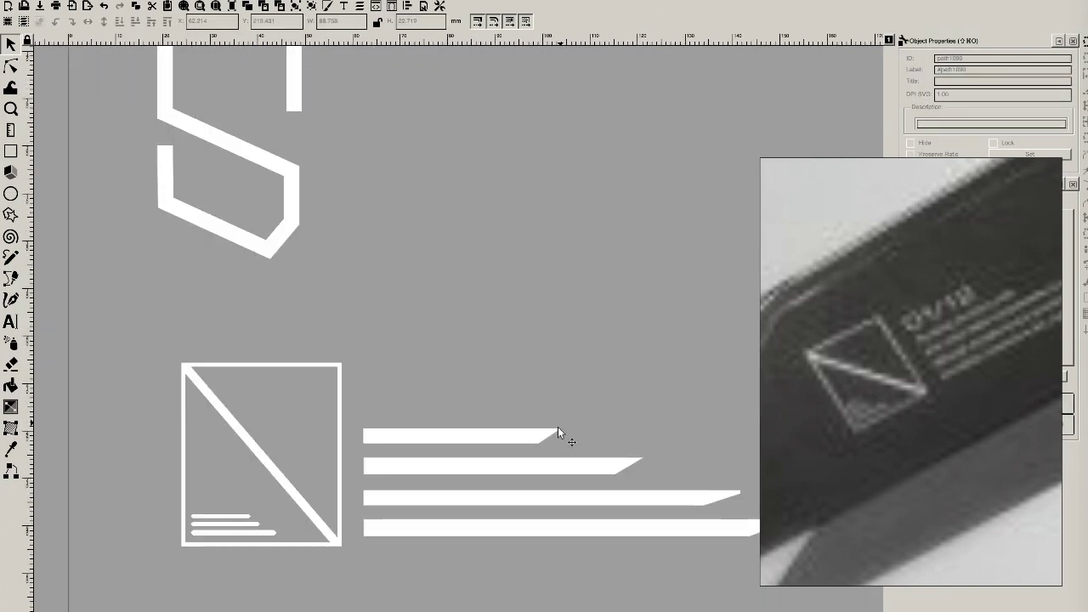
key("5")
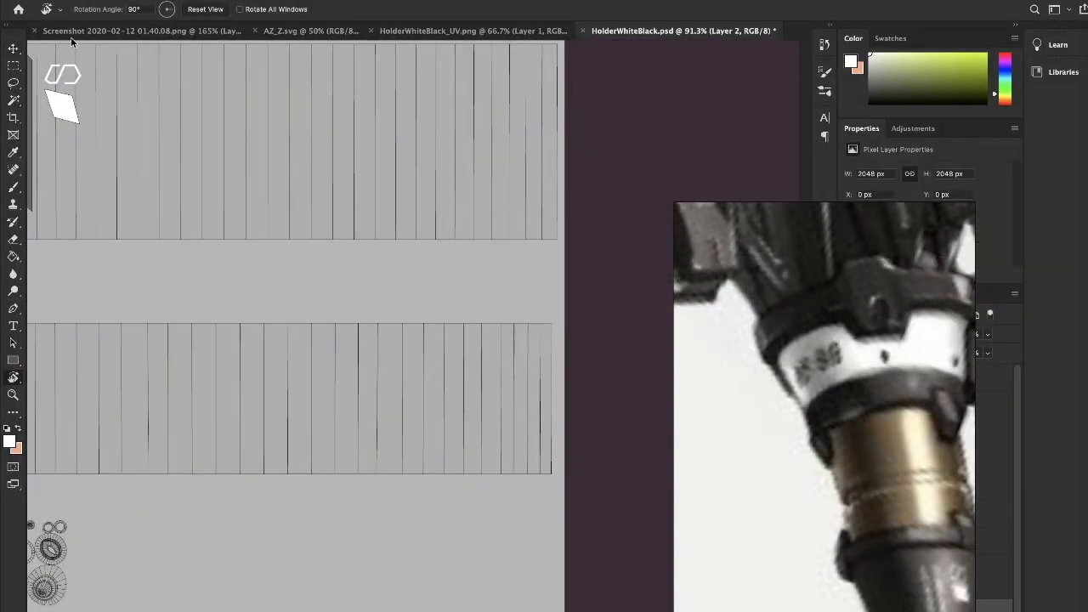
- Type the label 'A:z 01' on the lower band and scale it to fit
left_click(544, 425)
type("A:z")
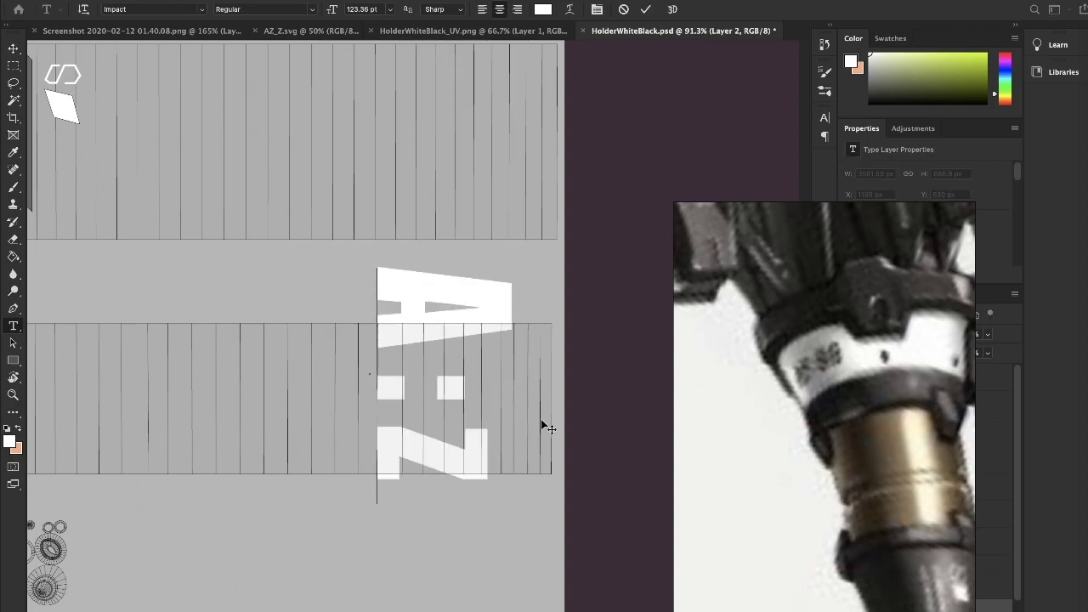
type(" 01")
key("ctrl+t")
left_click_drag(518, 327, 493, 330)
key("Return")
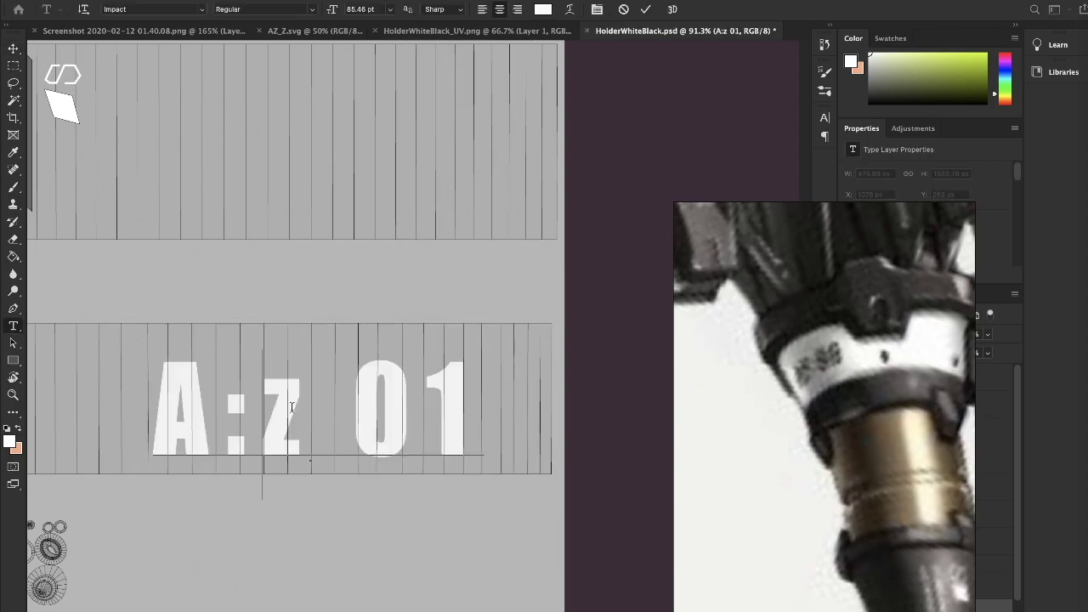
- Set the label's font to the thin sans ETH Large
key("ctrl+a")
left_click(205, 10)
scroll(236, 418, "down", 3)
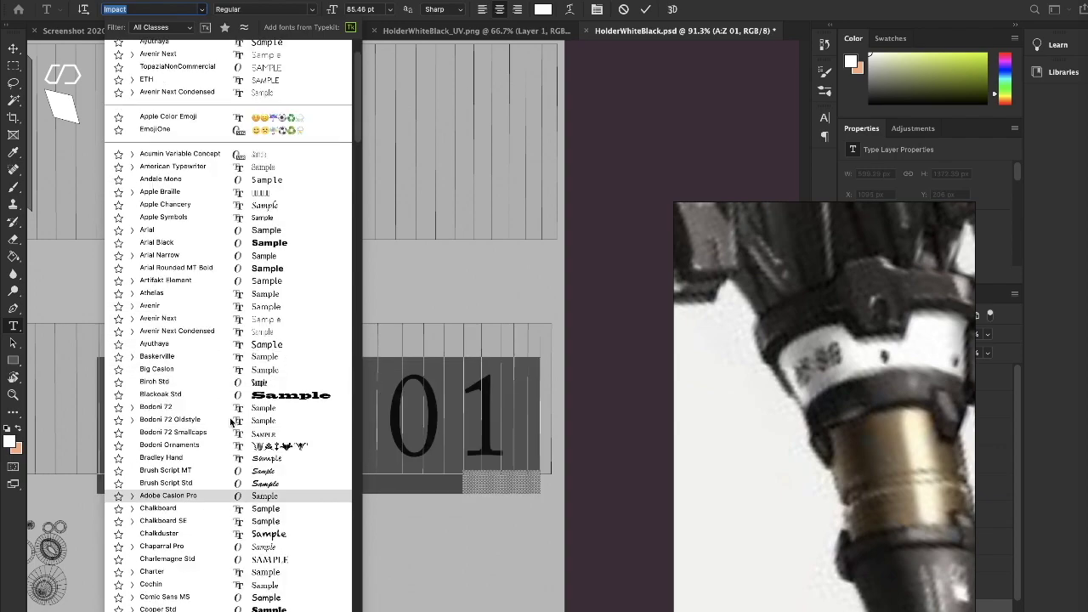
scroll(235, 418, "down", 3)
scroll(235, 417, "down", 3)
left_click(170, 425)
key("ctrl+t")
key("Return")
left_click(212, 371)
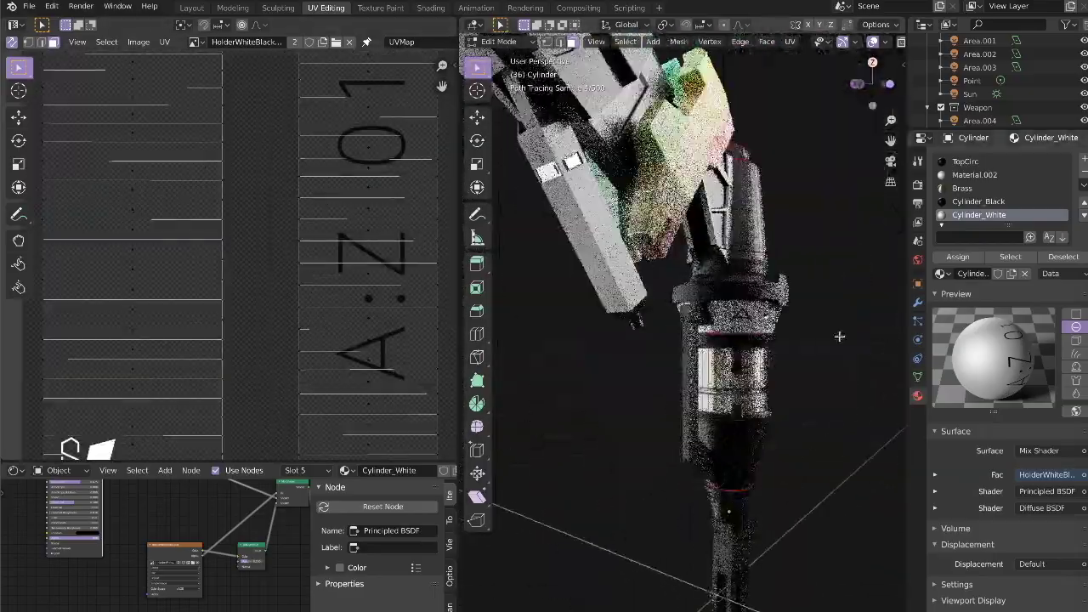
- Enlarge the A:Z 01 label, then widen Blender's 3D view and toggle shading to check the cylinder
key("super+Tab")
key("super+t")
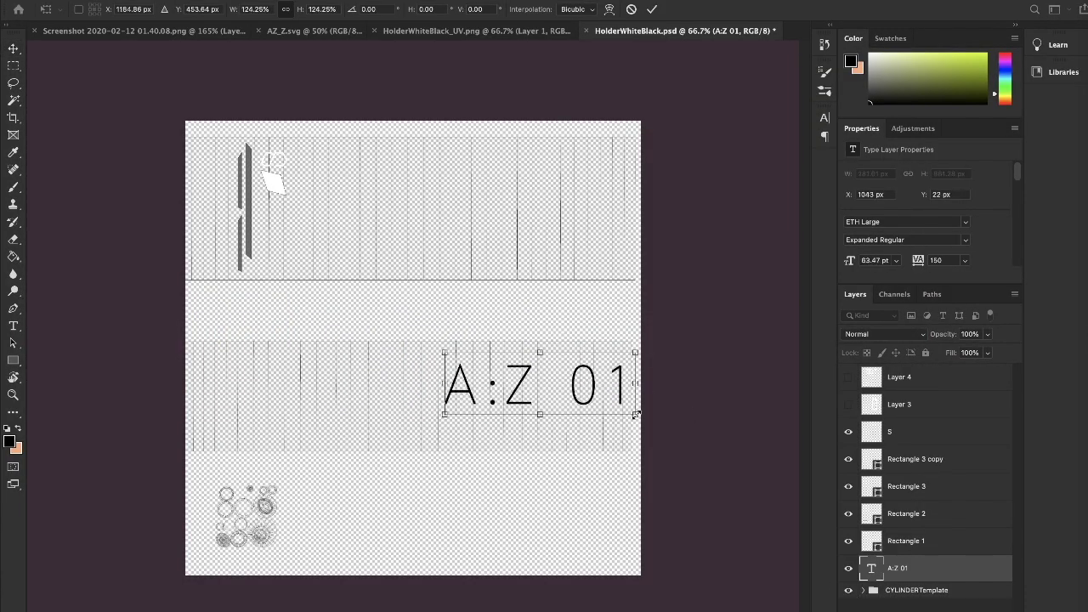
mouse_move(671, 343)
left_mouse_down()
mouse_move(493, 230)
mouse_move(474, 244)
left_mouse_up()
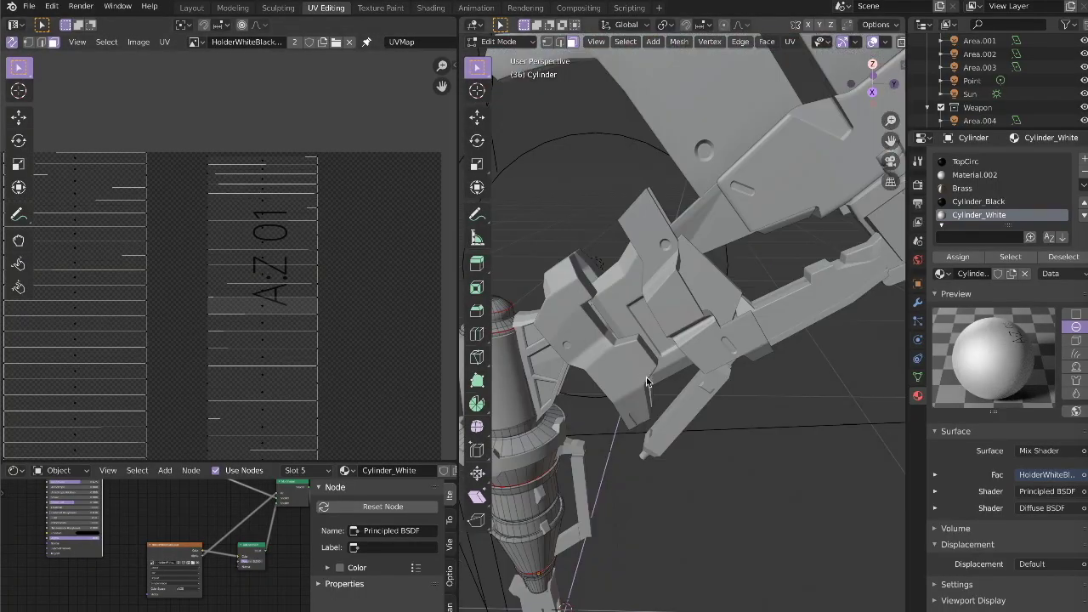
left_click_drag(459, 178, 282, 179)
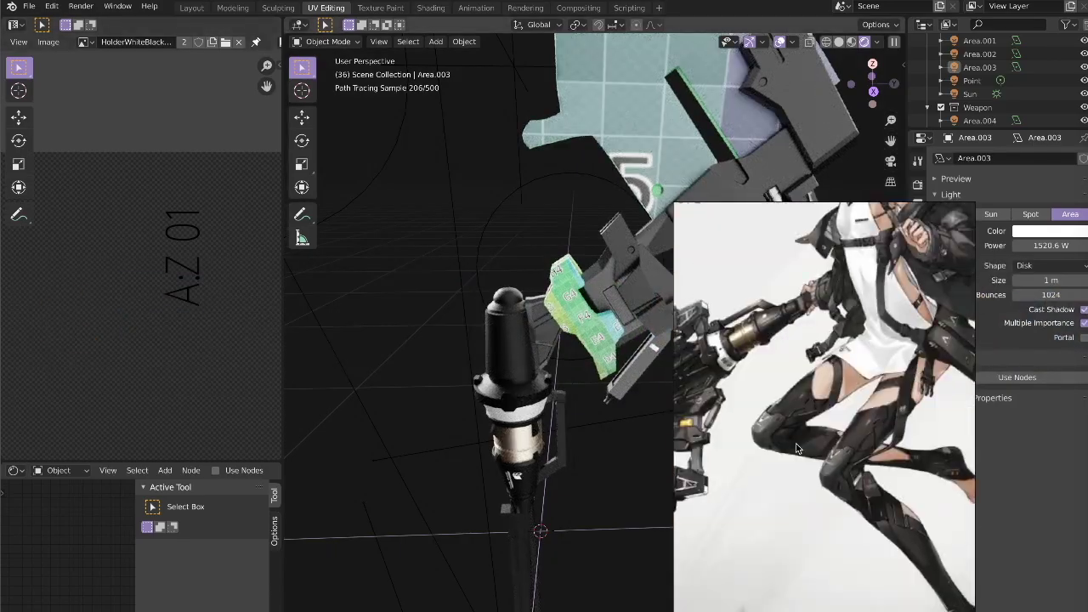
key("z")
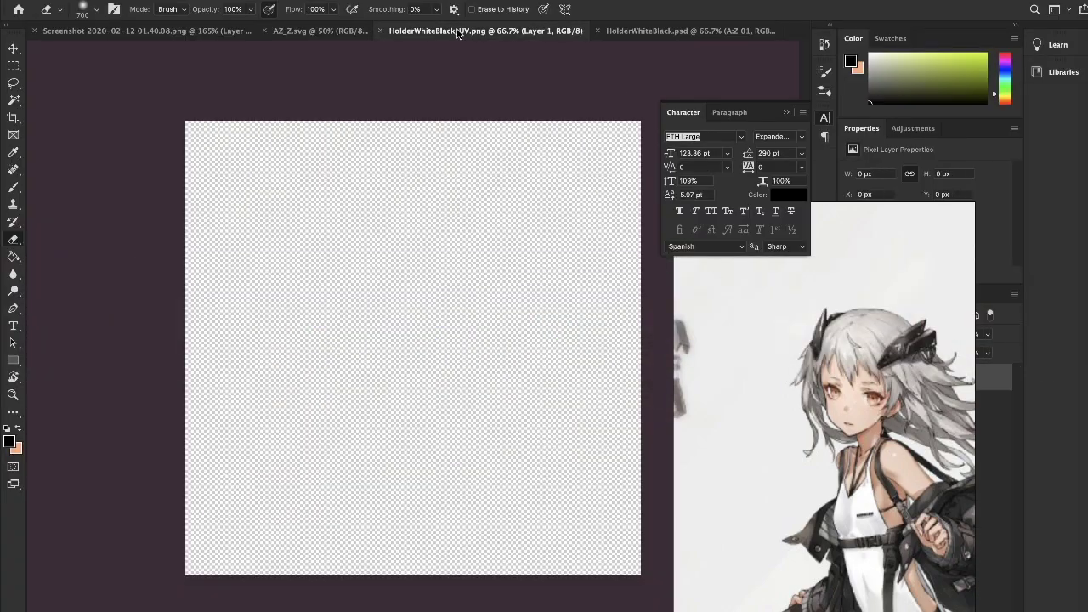
- Pick the Ellipse/Polygon shape tools for the white spike and circle, then switch to Finder
right_click(13, 360)
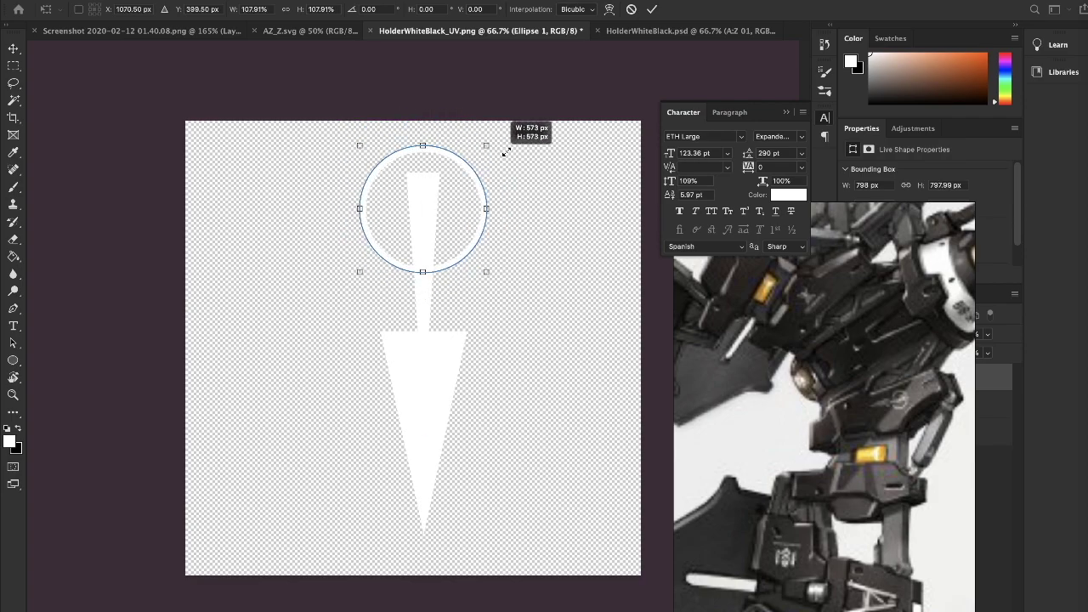
key("super+Tab")
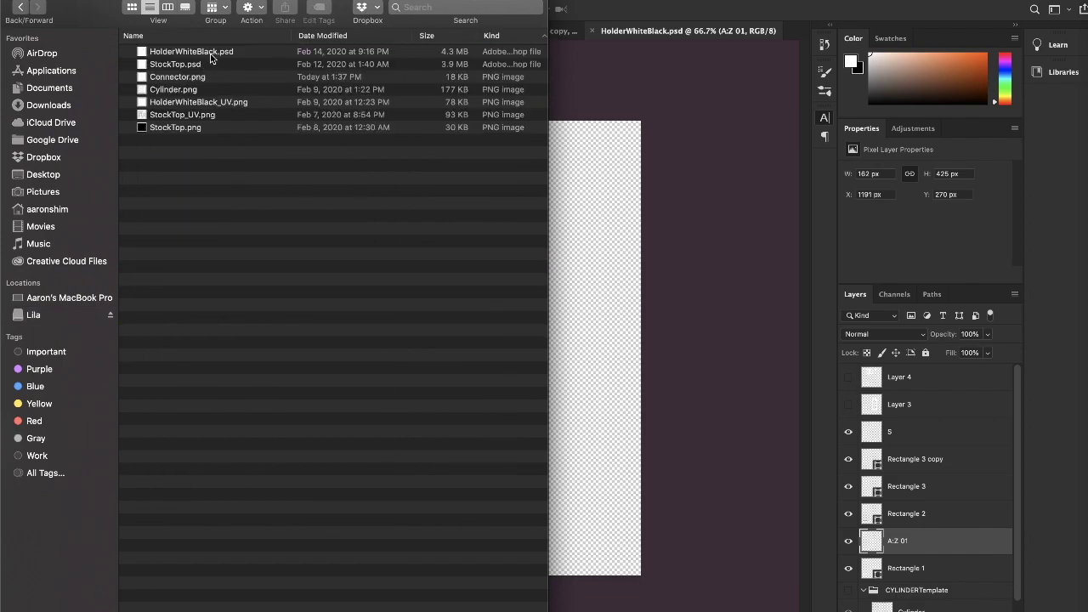
- Open Connector.png, then orbit and zoom out around the weapon model in Blender
double_click(174, 77)
key("super+Tab")
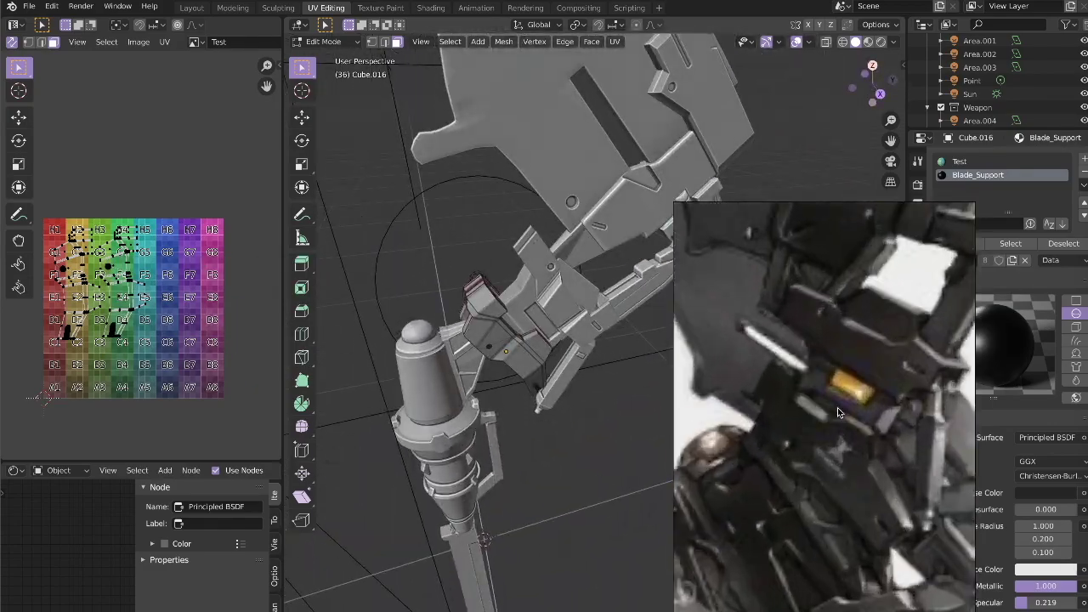
middle_click_drag(838, 412, 535, 368)
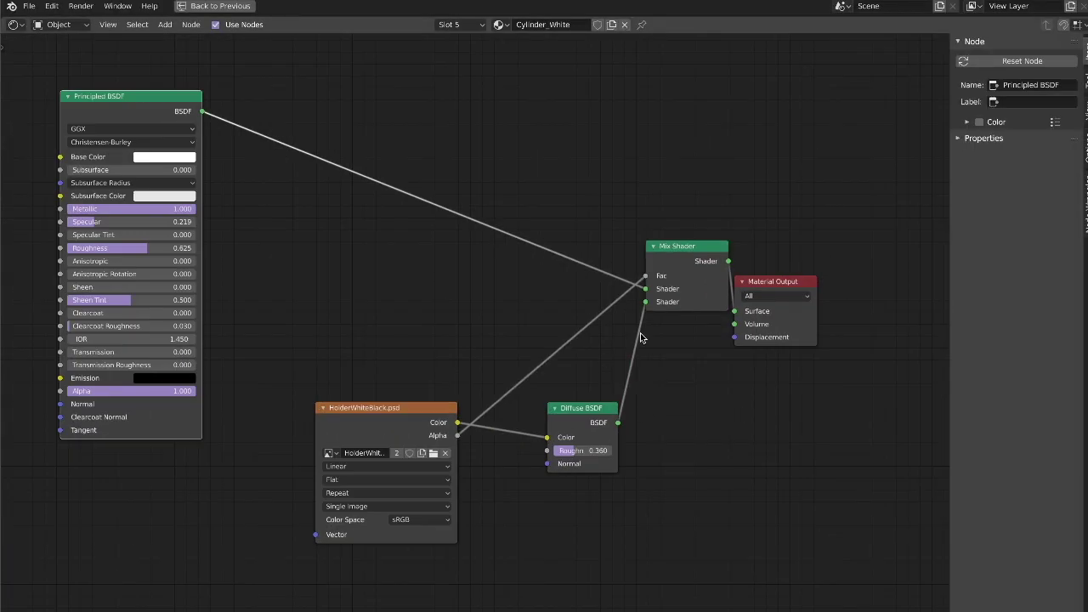
- Reposition the Mix Shader, HolderWhiteBlack.psd image and Diffuse BSDF nodes, raising the Diffuse BSDF
left_click_drag(676, 246, 595, 243)
left_click_drag(357, 340, 340, 332)
left_click_drag(516, 340, 488, 119)
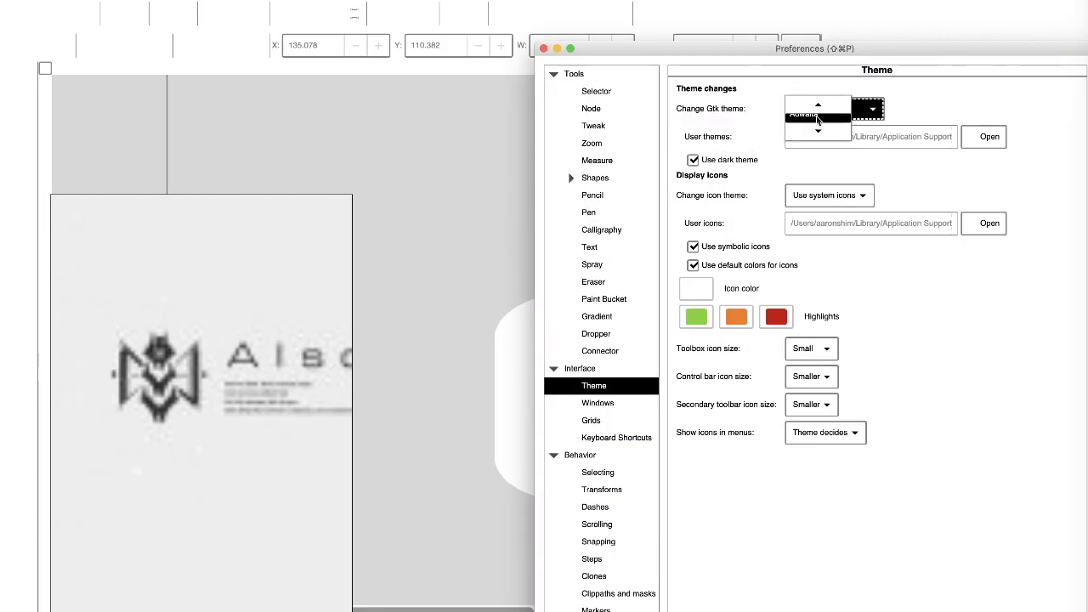
- Switch Inkscape to a dark theme and select the rounded rectangle
left_click(816, 116)
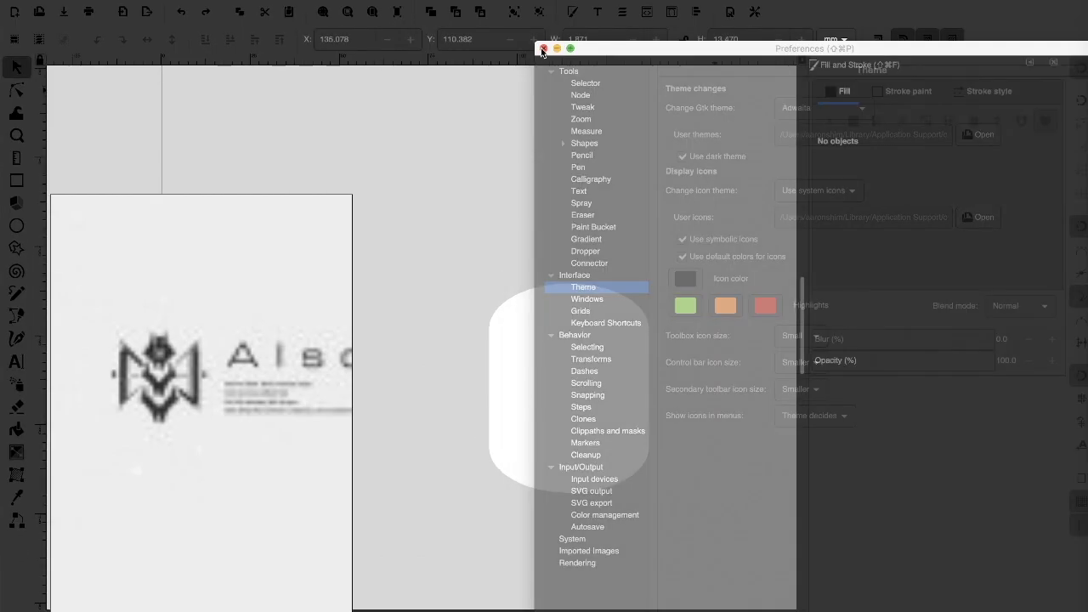
left_click(544, 49)
left_click(633, 287)
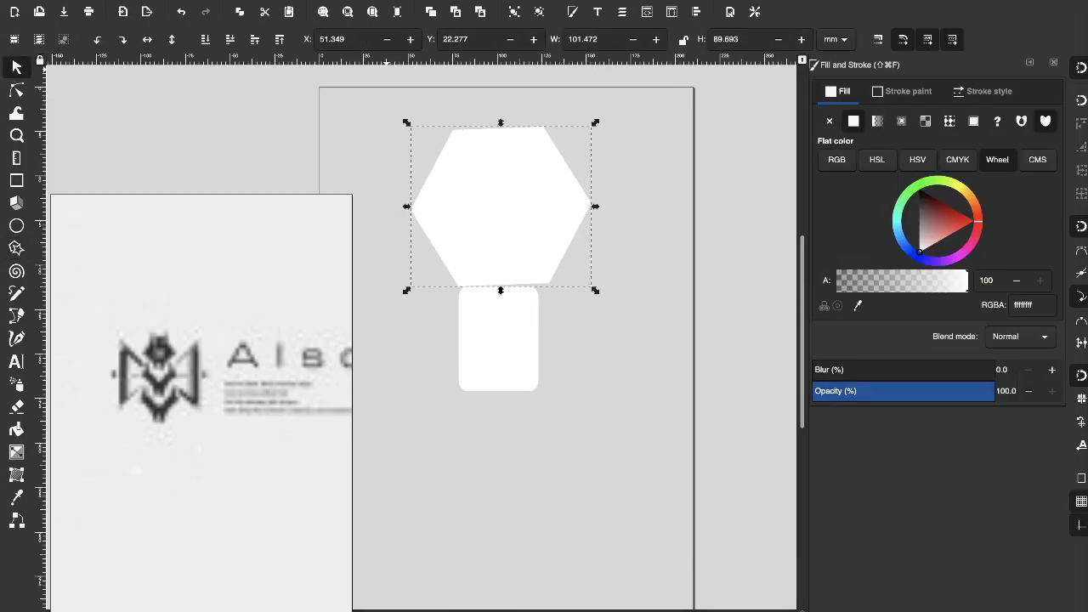
- Edit the shape's nodes into a narrower hexagon head with lowered top vertices
key("n")
left_click_drag(545, 128, 536, 149)
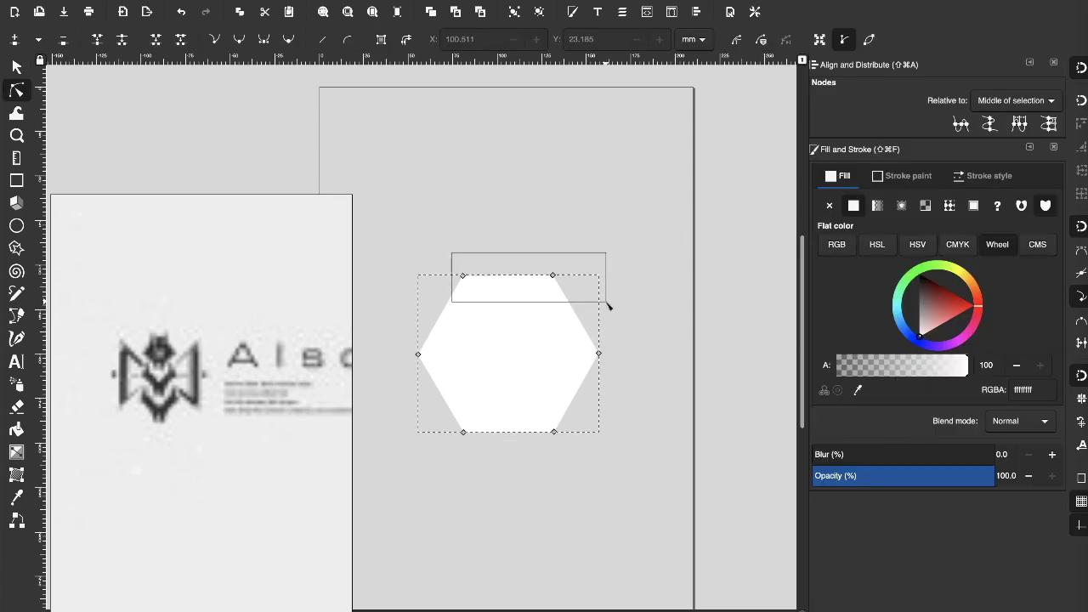
left_click_drag(603, 355, 545, 372)
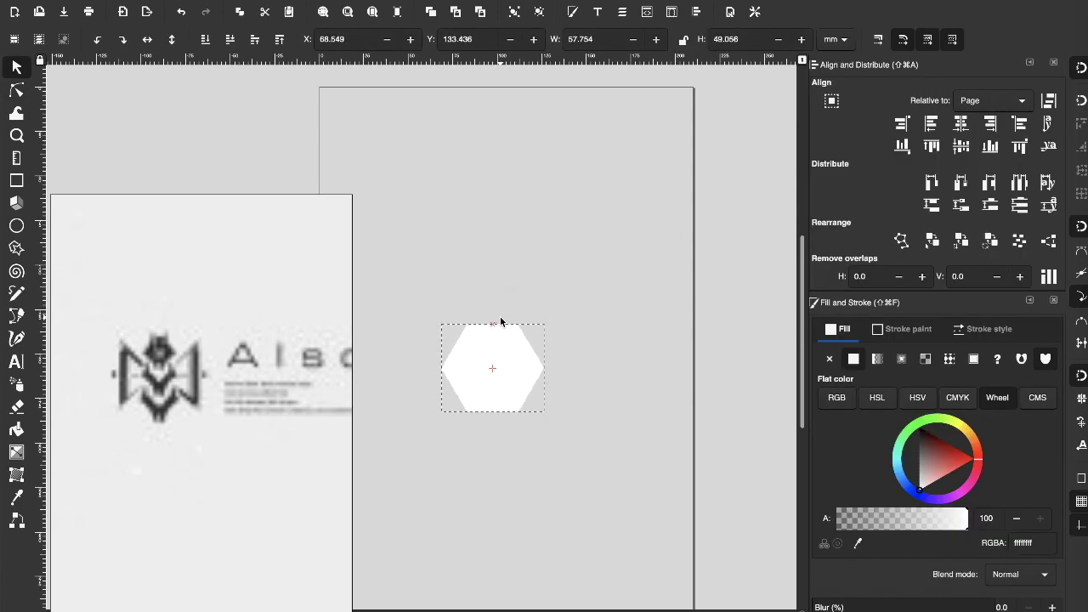
scroll(527, 221, "up", 1)
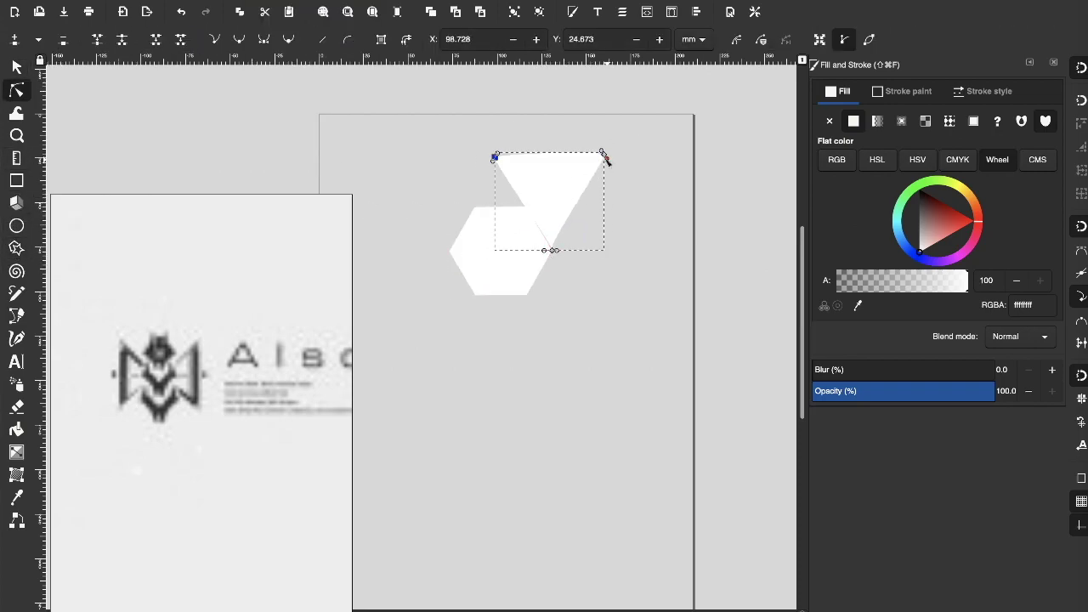
scroll(569, 247, "up", 5, "ctrl")
scroll(624, 213, "down", 5, "ctrl")
scroll(637, 238, "up", 6, "ctrl")
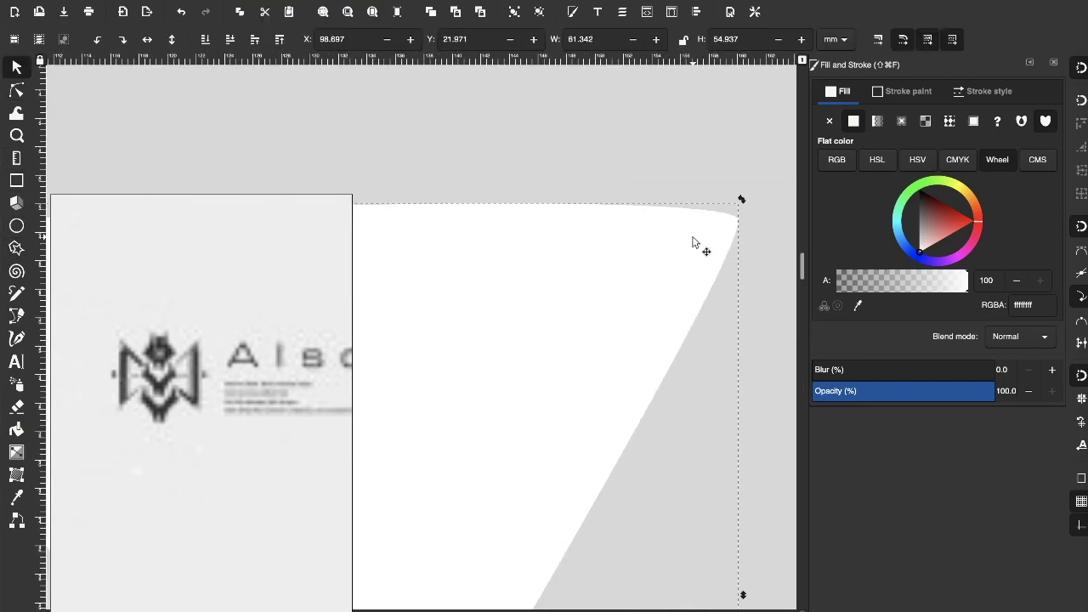
scroll(691, 244, "down", 1, "ctrl")
scroll(569, 328, "down", 2, "ctrl")
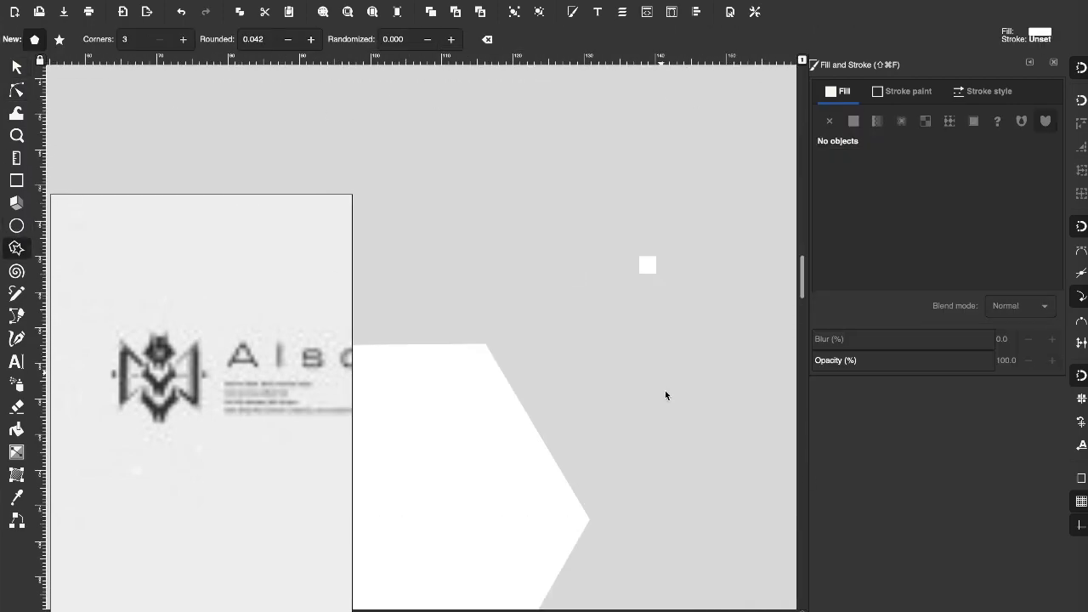
- Draw a three-corner polygon, squeeze it into a tall spike above the hexagon, and save
mouse_move(665, 395)
left_mouse_down()
mouse_move(651, 255)
mouse_move(651, 301)
left_mouse_up()
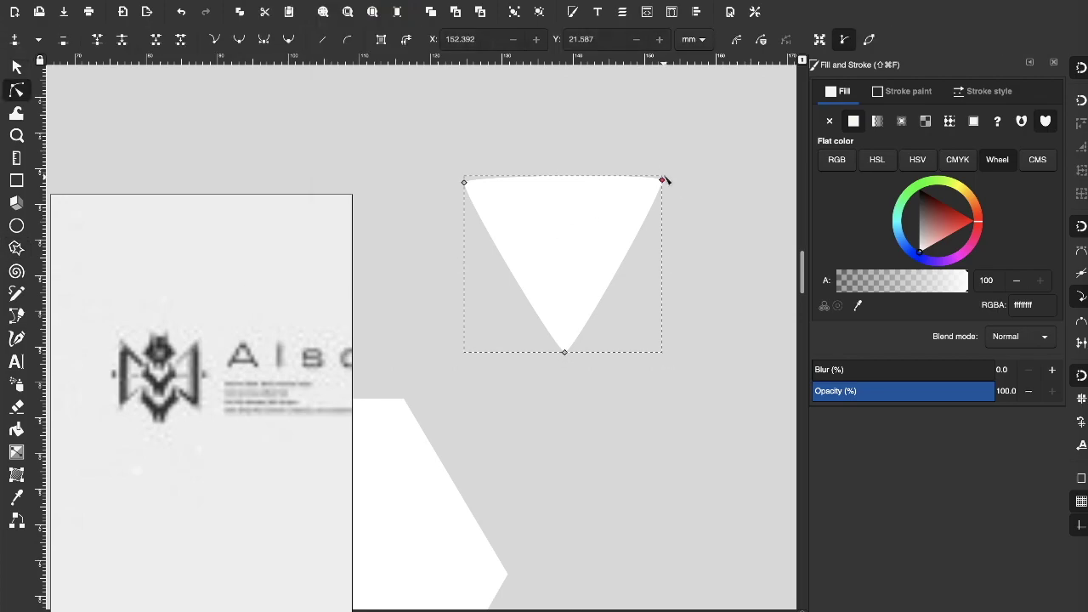
scroll(662, 208, "up", 3, "ctrl")
scroll(602, 328, "down", 2, "ctrl")
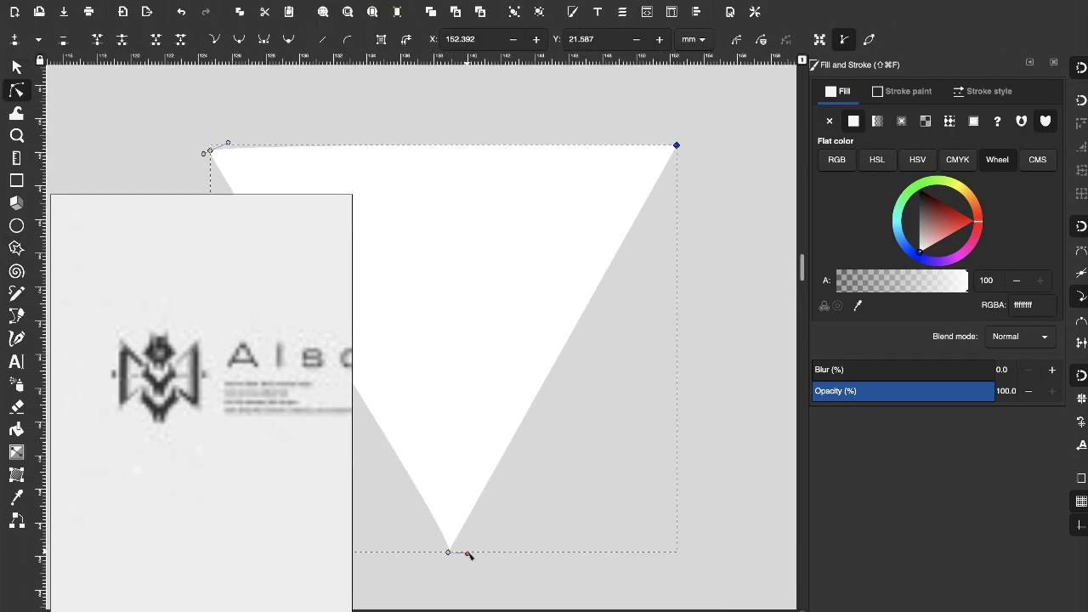
scroll(419, 197, "up", 2, "ctrl")
key("s")
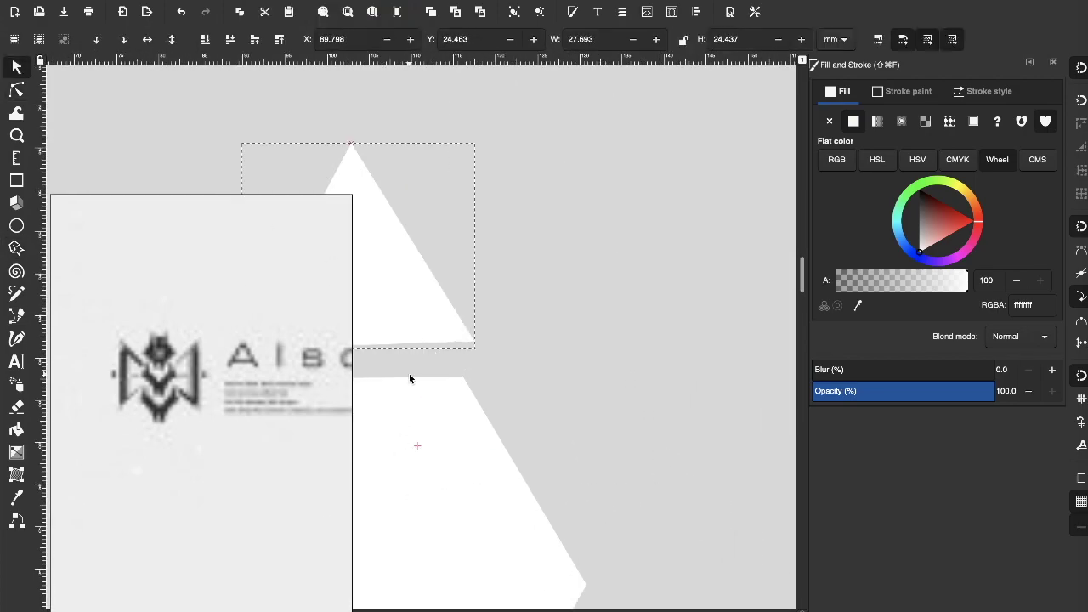
left_click_drag(536, 343, 616, 496)
left_click_drag(640, 419, 600, 405)
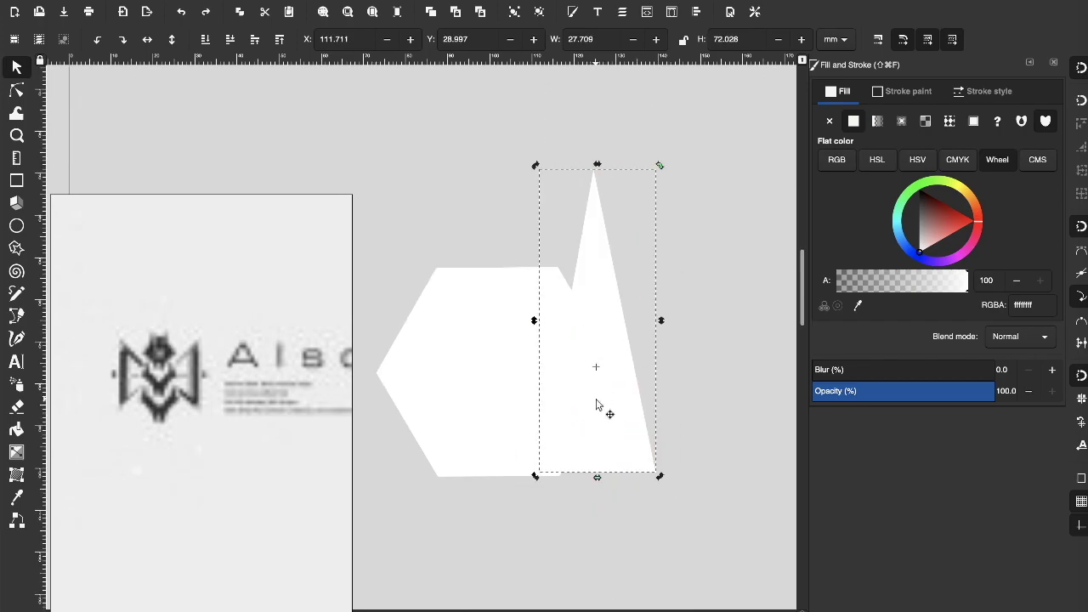
scroll(600, 405, "down", 2, "ctrl")
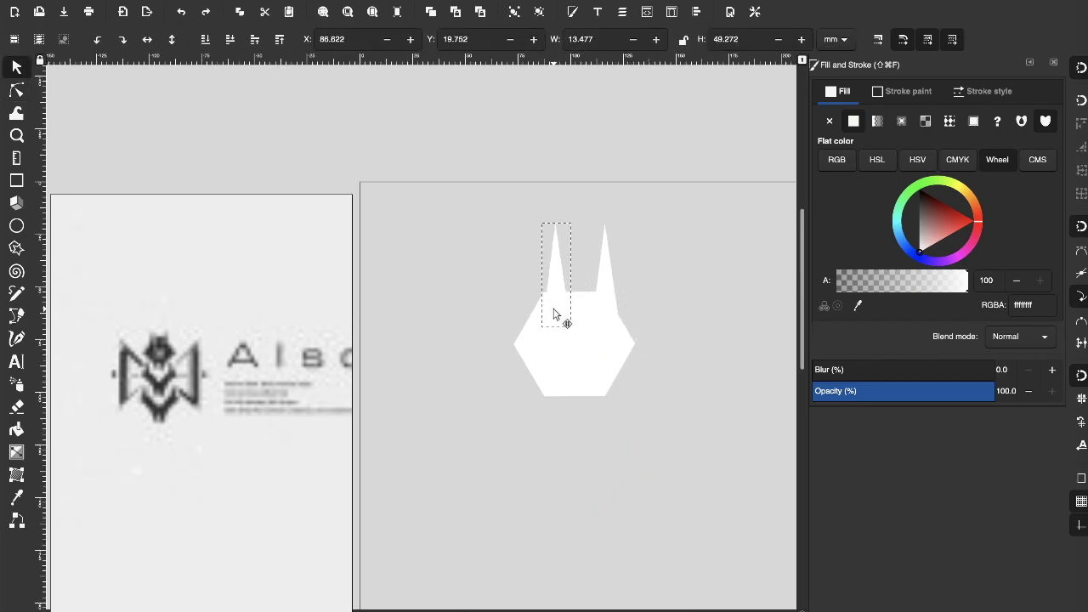
scroll(527, 383, "down", 3)
key("ctrl+s")
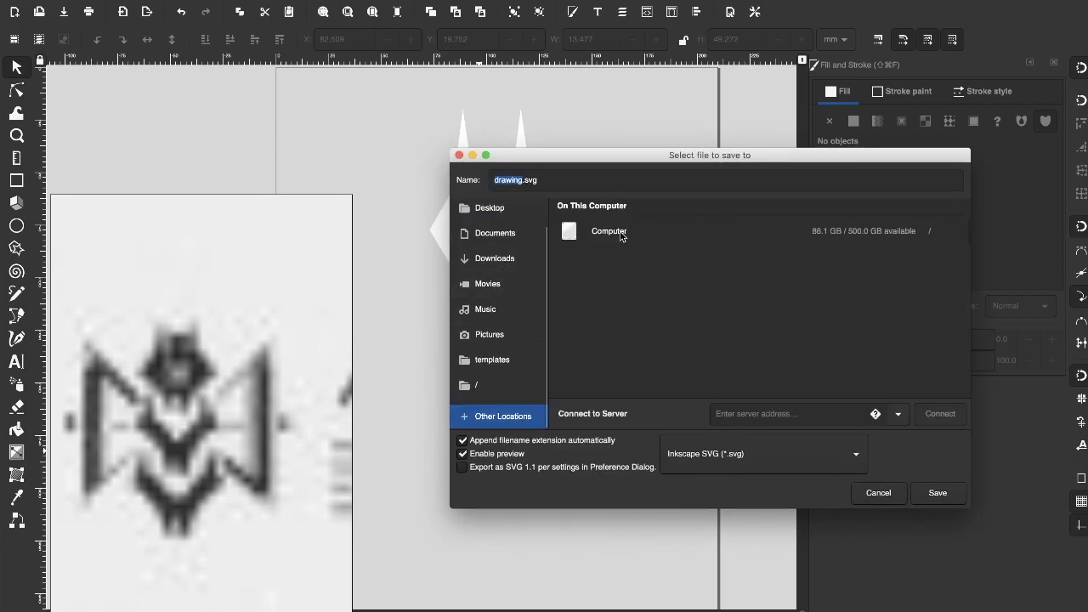
- Save the drawing to the Desktop as AZ_Z_2.svg
left_click(495, 244)
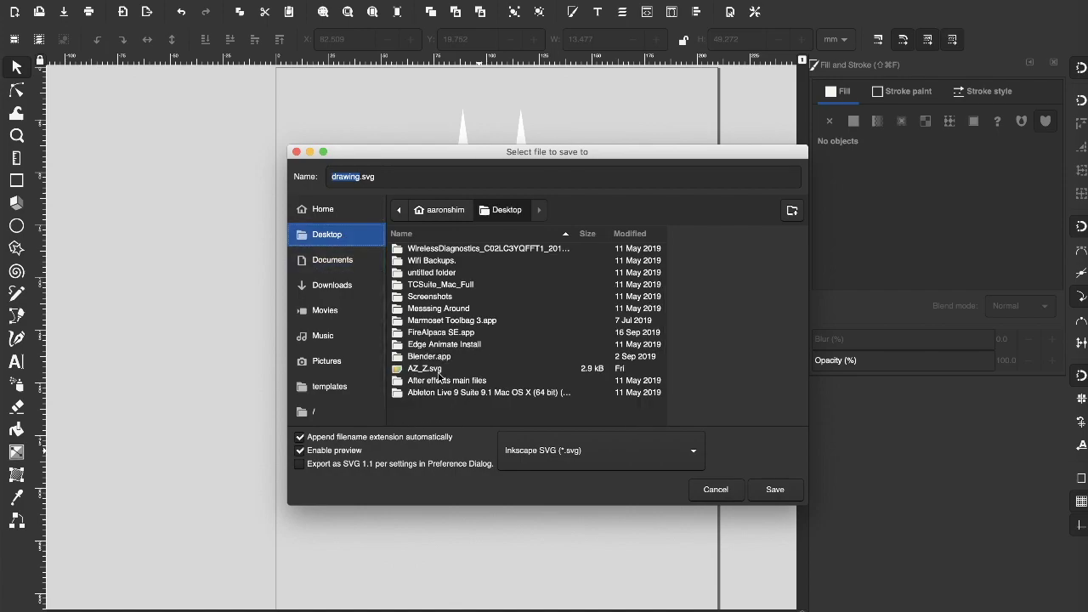
left_click(327, 234)
left_click(425, 392)
type("AZ_Z_2")
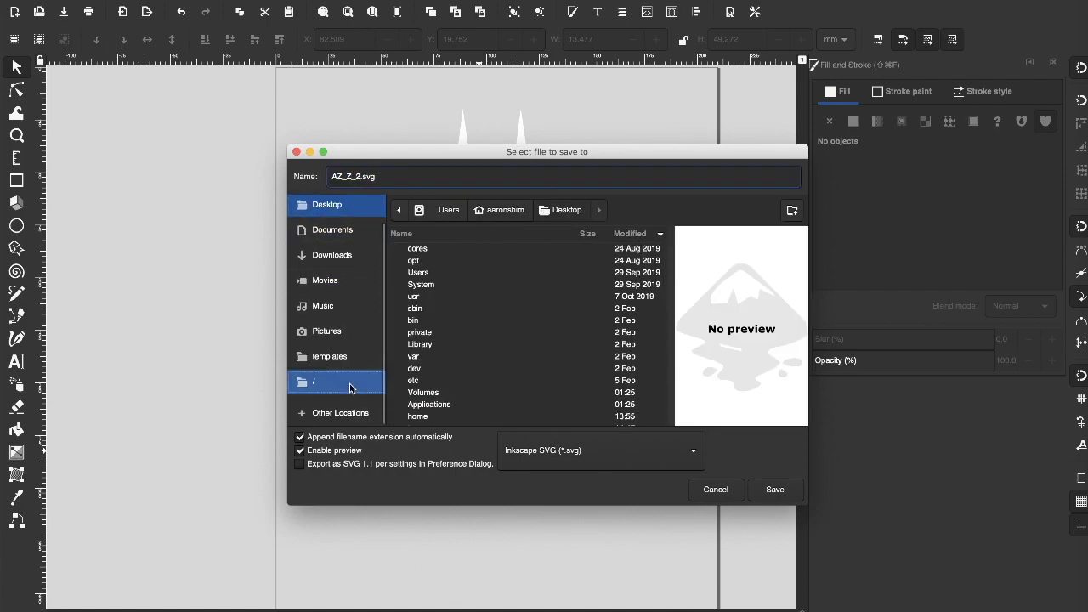
key("Return")
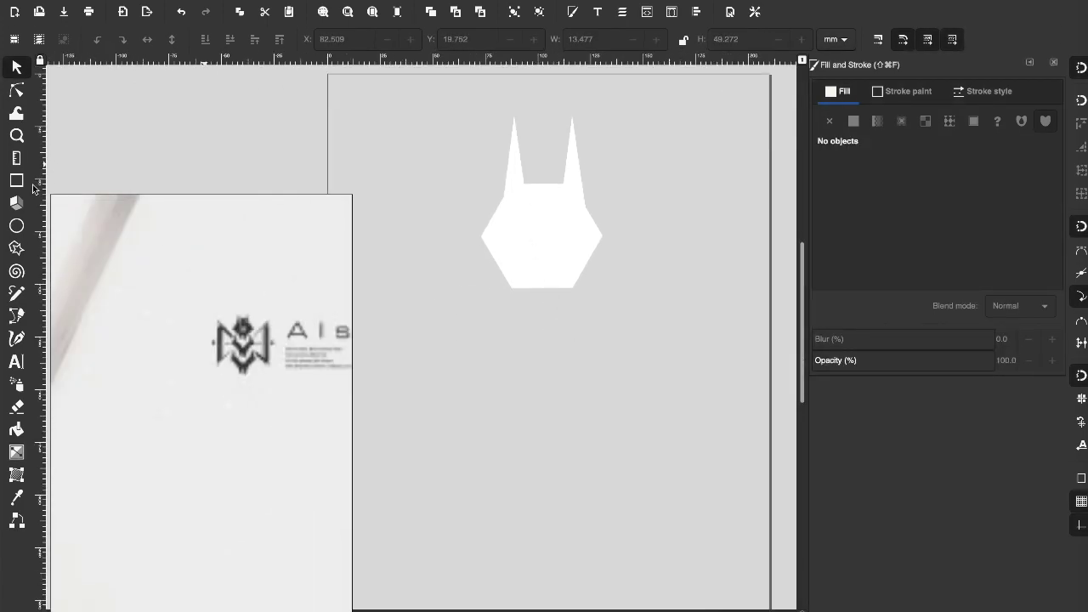
- Subtract the rounded rectangle from the polygon, then enlarge and node-reshape the diamond and delete the leftover rectangle
key("ctrl+z")
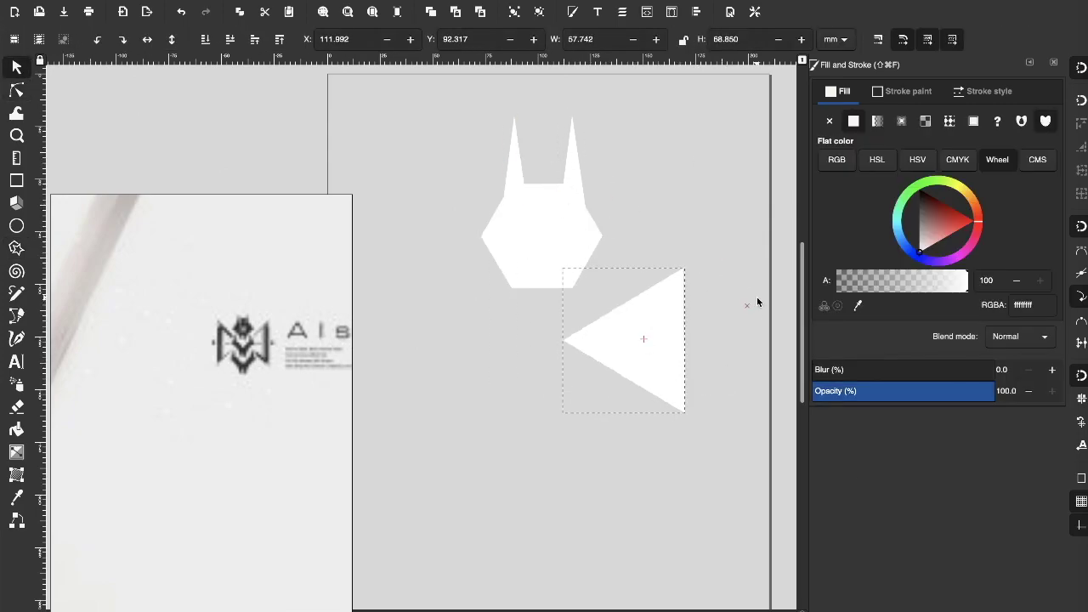
left_click(616, 307, "shift")
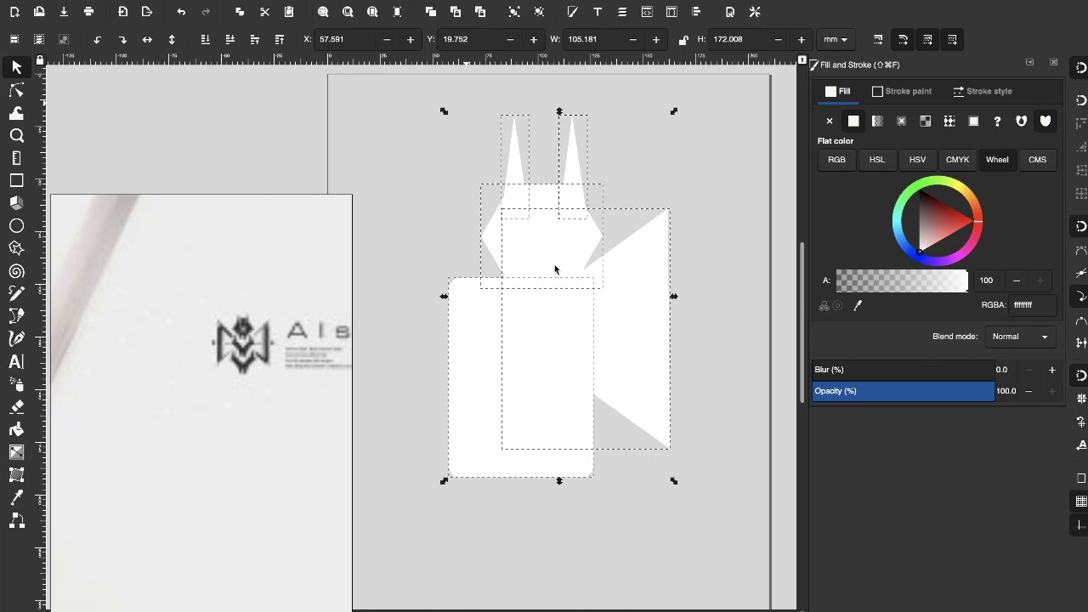
key("super+minus")
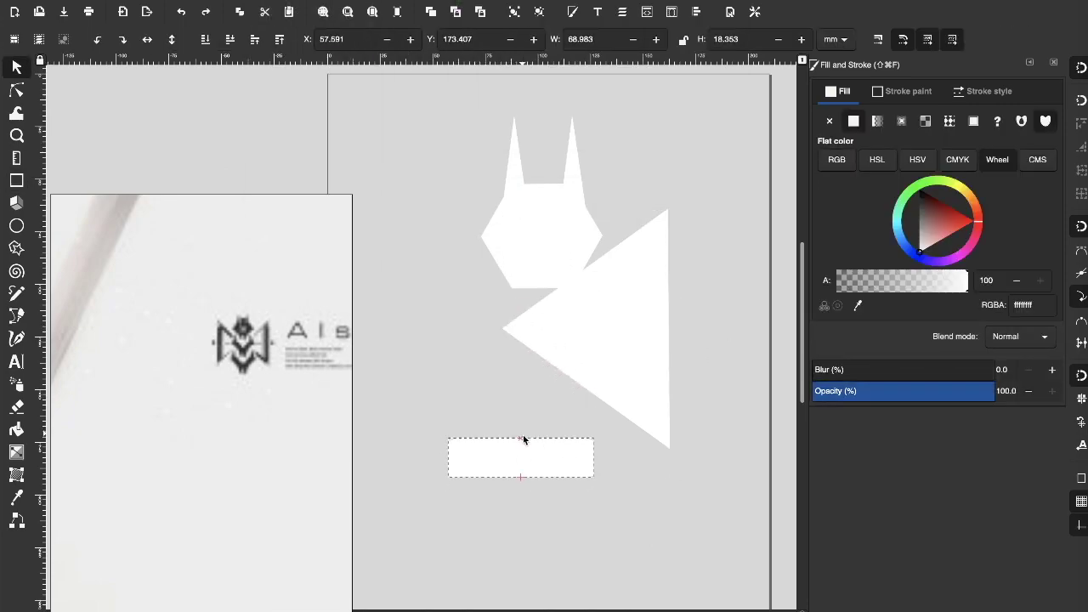
left_click_drag(522, 438, 577, 487)
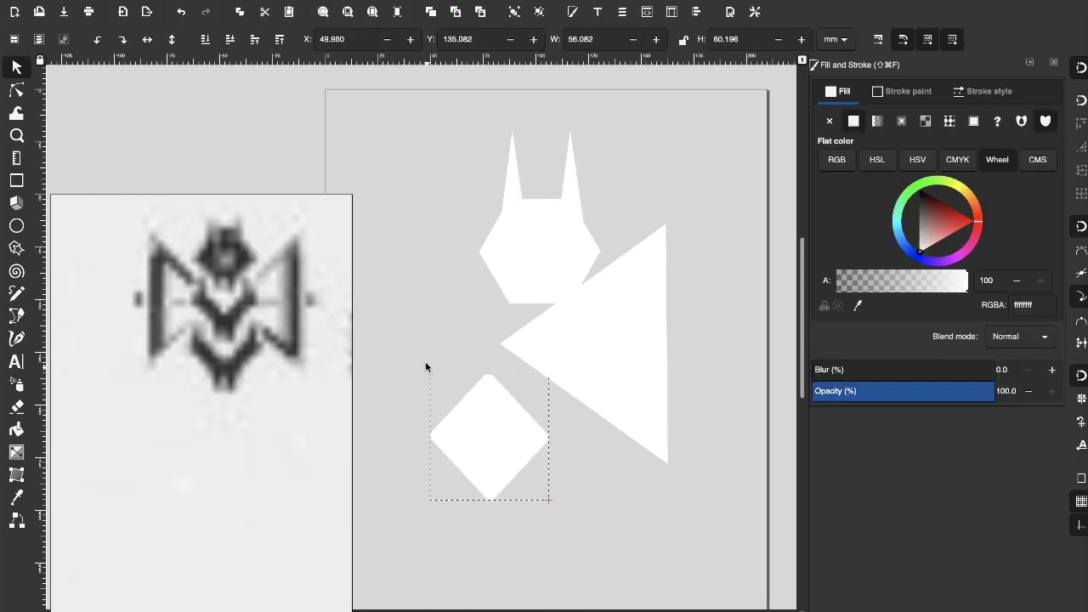
left_click_drag(426, 366, 532, 347)
key("super+shift+c")
key("n")
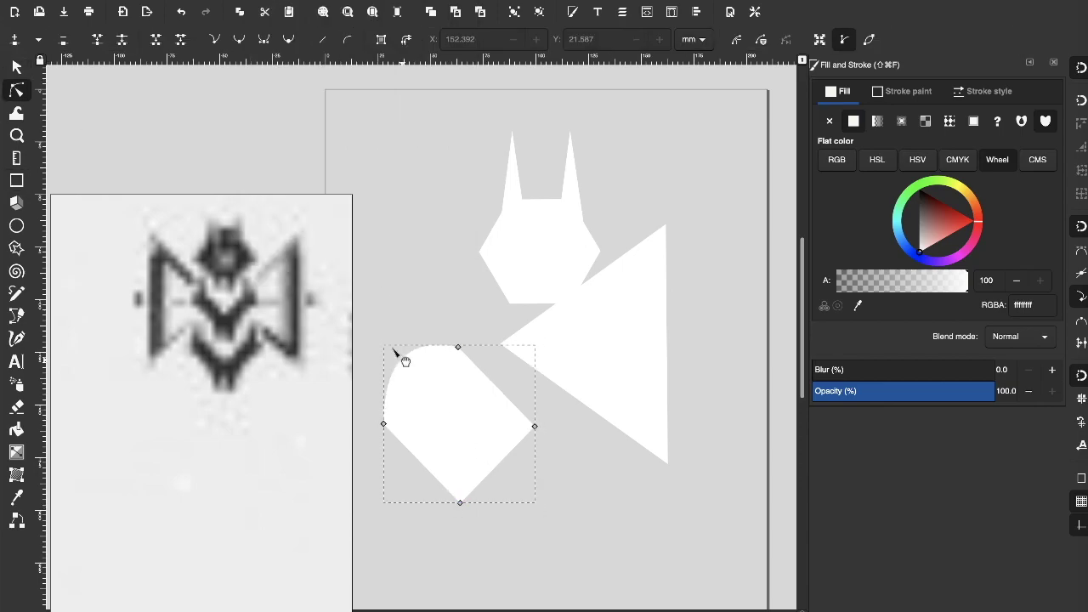
left_click_drag(412, 327, 408, 355)
key("s")
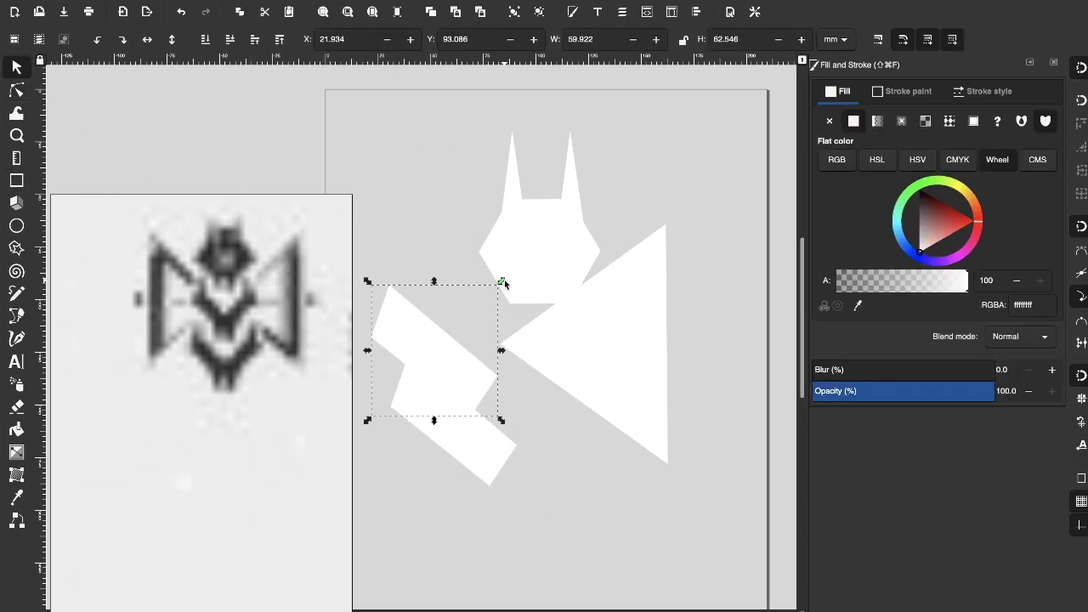
key("s")
key("Delete")
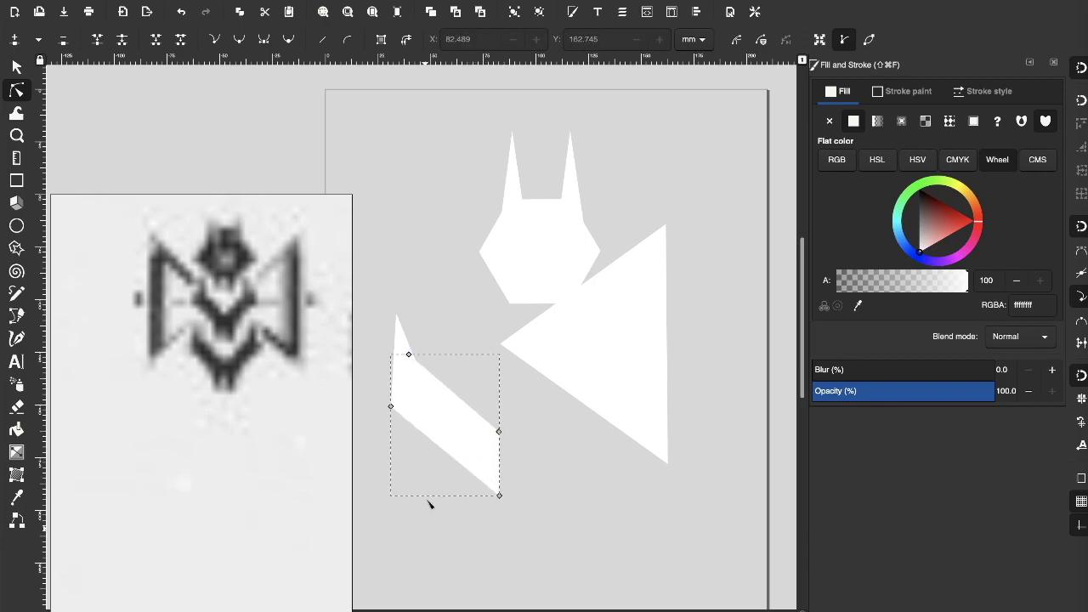
- Combine the rectangle with the band and cut it into an angled band
key("s")
left_click(609, 397)
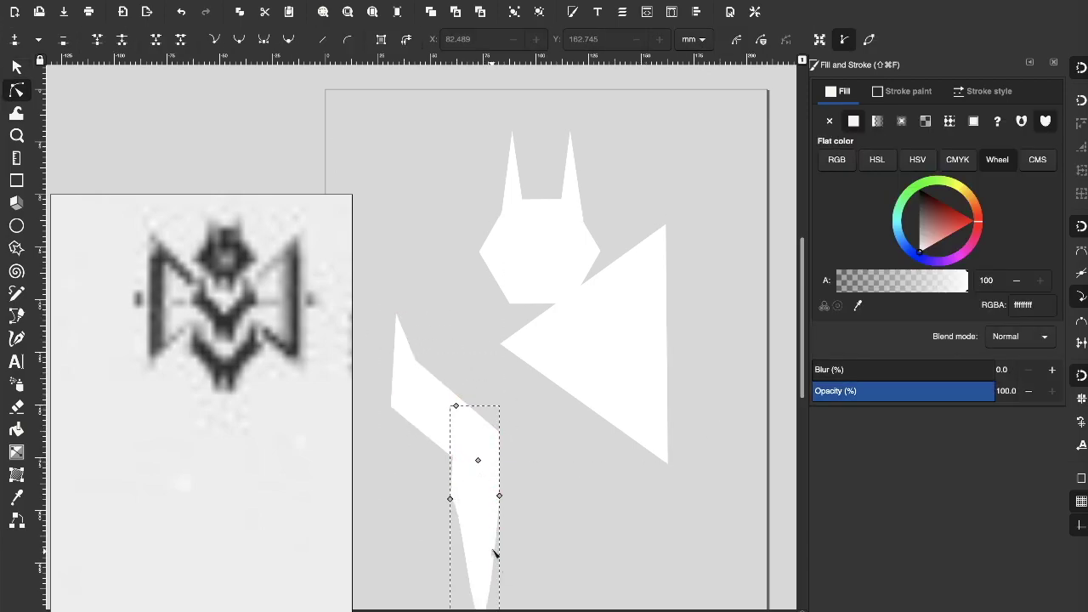
left_click(499, 544)
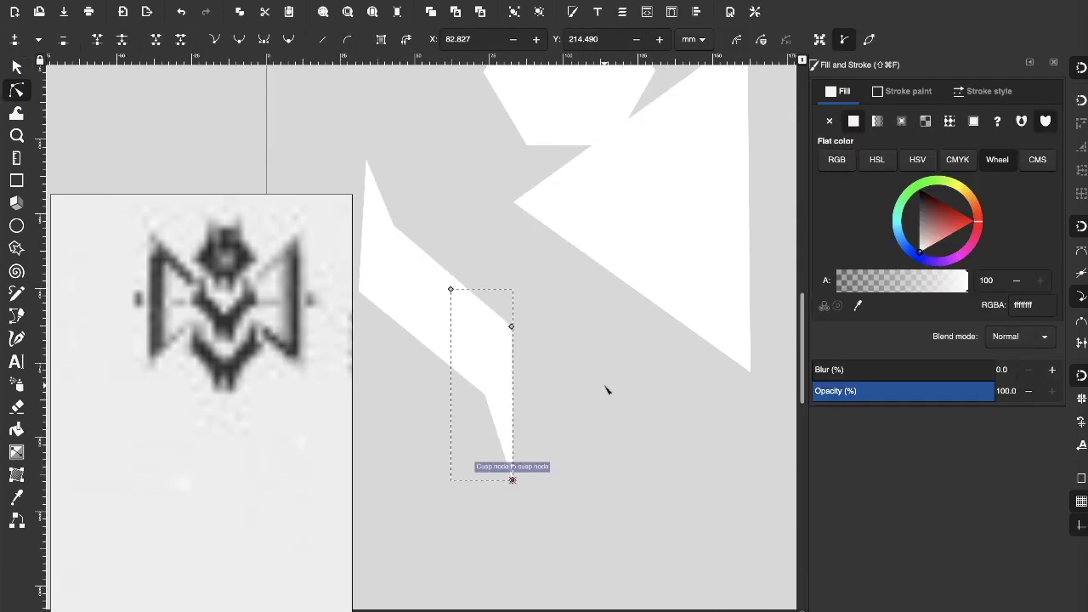
key("s")
left_click_drag(430, 261, 518, 450)
left_click(289, 120)
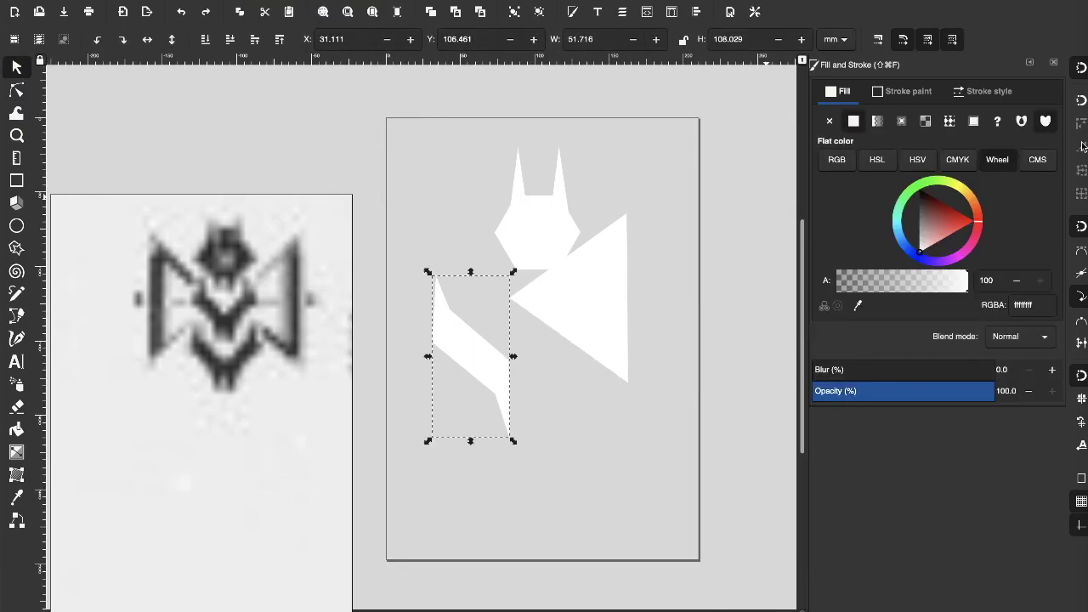
key("ctrl+minus")
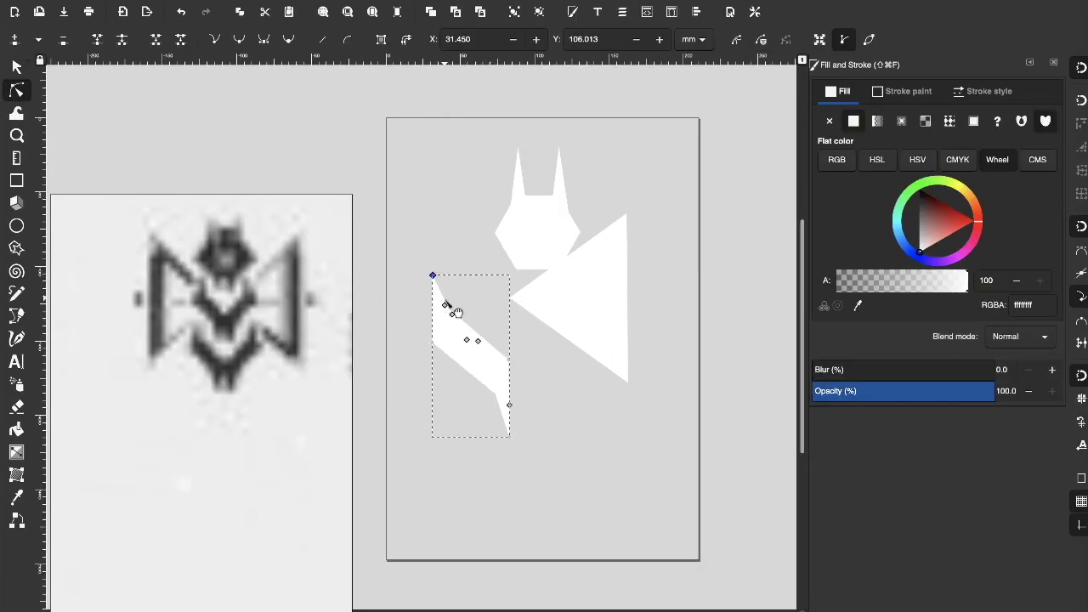
- Duplicate and horizontally flip the angled band, then join the halves at their tips into a V-shaped body
key("s")
left_click(481, 354)
key("ctrl+d")
key("h")
left_click_drag(489, 372, 409, 372)
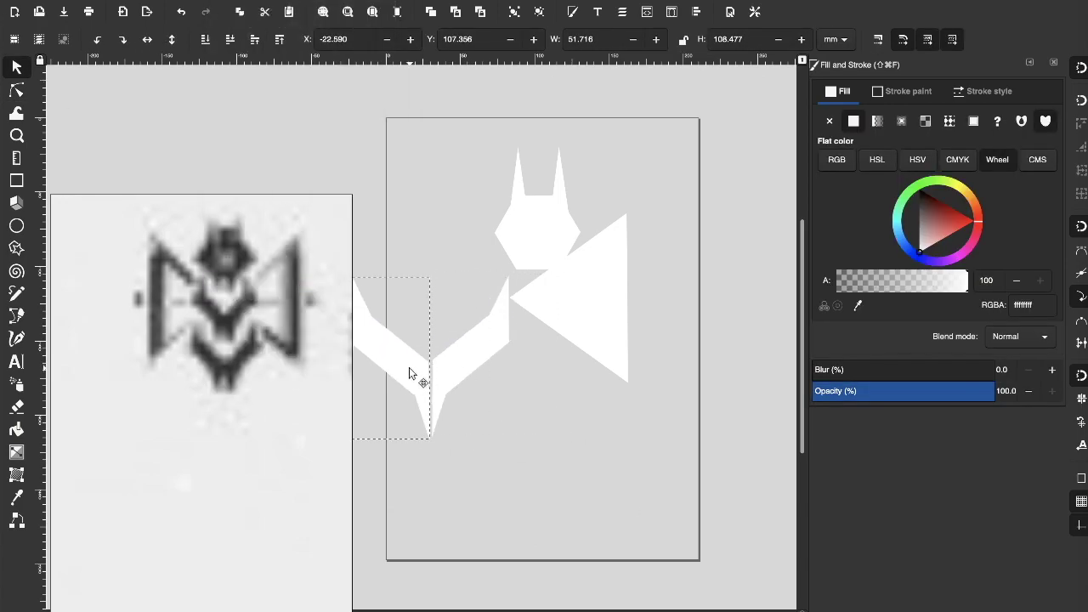
scroll(524, 365, "up", 5, "ctrl")
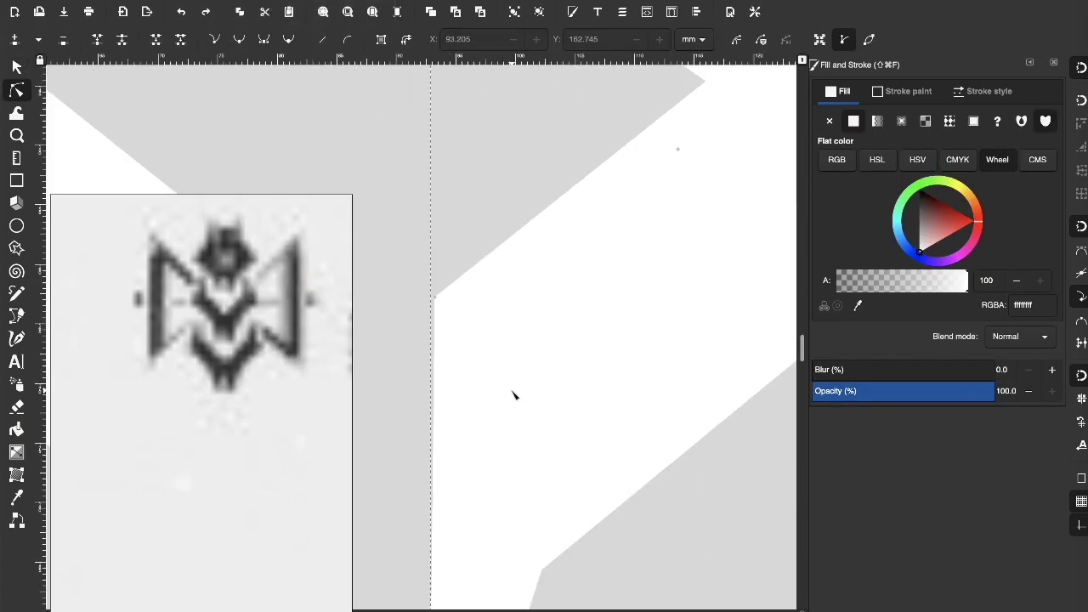
scroll(502, 293, "down", 2, "ctrl")
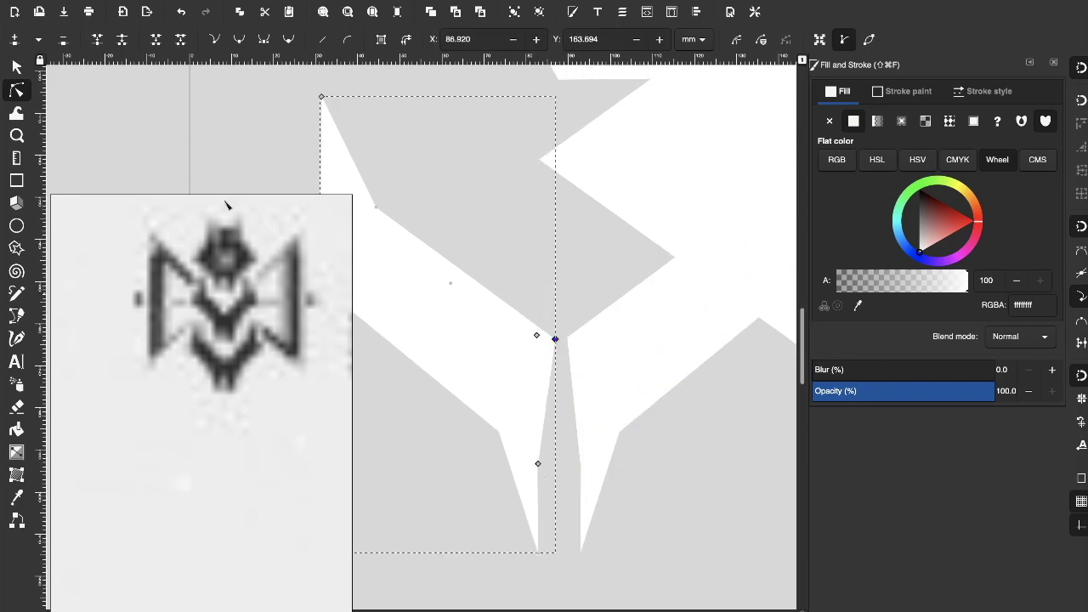
key("s")
scroll(701, 425, "down", 3, "ctrl")
scroll(510, 388, "down", 1, "ctrl")
scroll(416, 464, "up", 2, "ctrl")
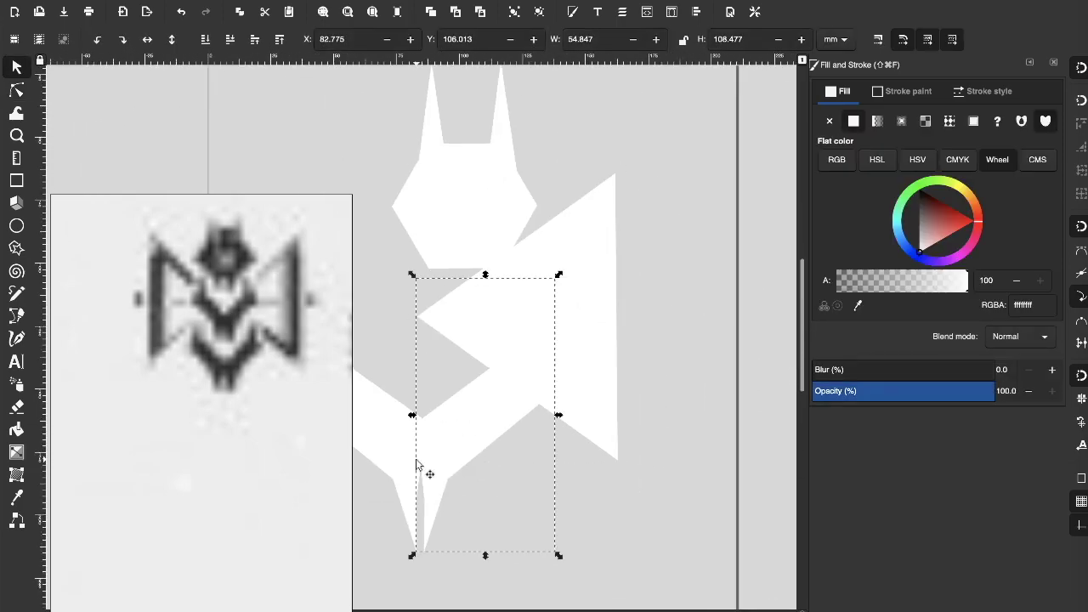
left_click(272, 0)
scroll(391, 463, "down", 3, "ctrl")
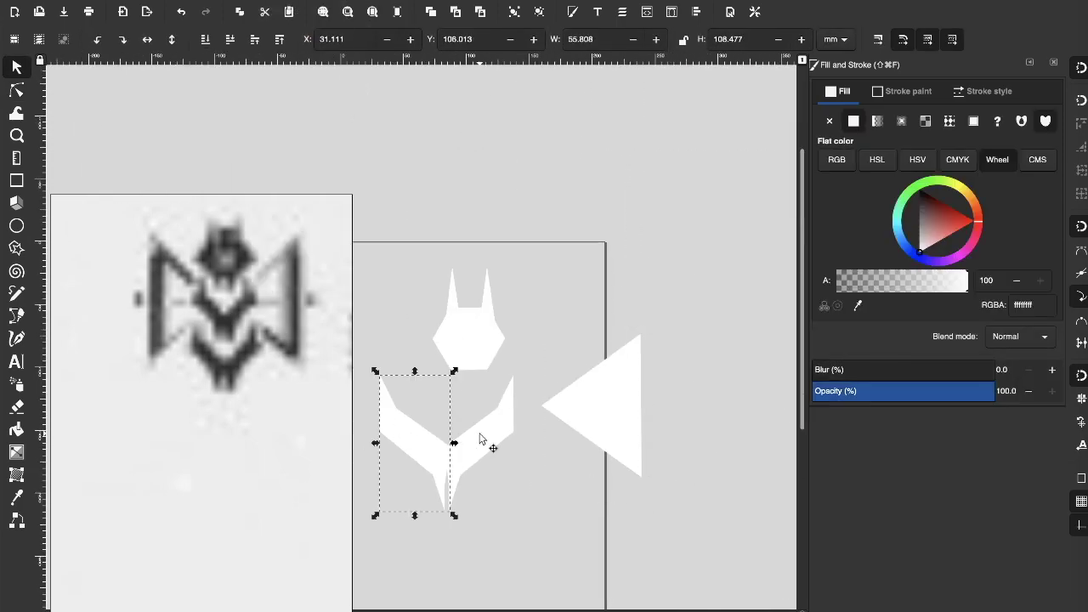
left_click_drag(479, 436, 491, 400)
scroll(653, 530, "up", 1, "ctrl")
- Keep the large triangle at the right and node-edit the hexagon head narrower
left_click_drag(715, 406, 630, 366)
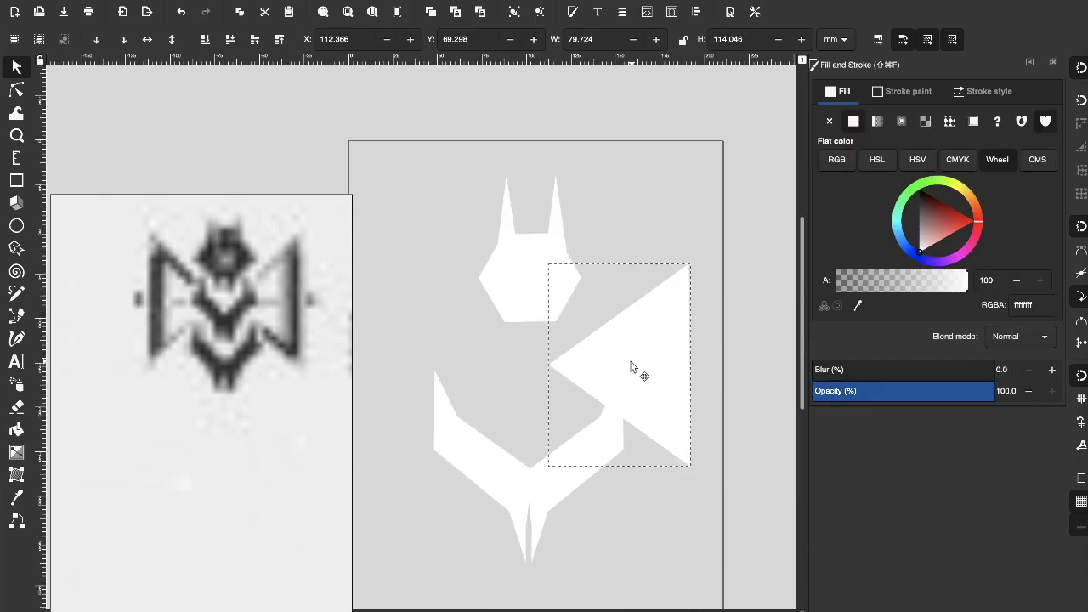
left_click_drag(715, 259, 711, 257)
key("ctrl+z")
key("n")
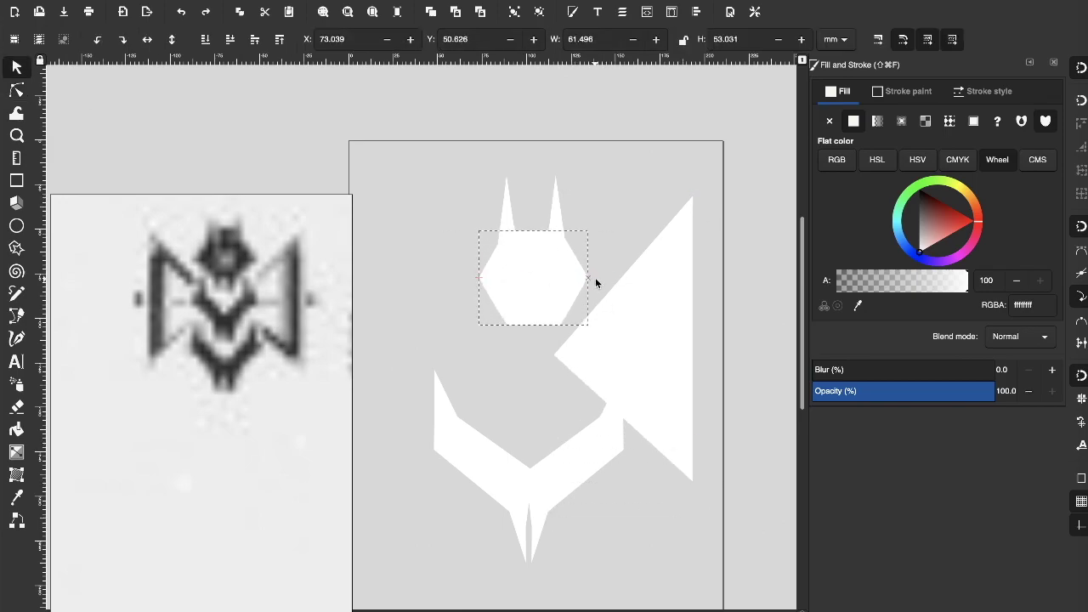
left_click_drag(595, 279, 588, 279)
left_click(558, 224)
- Duplicate the chevron piece, flip it horizontally, and move the copy to the right side
left_click(381, 552)
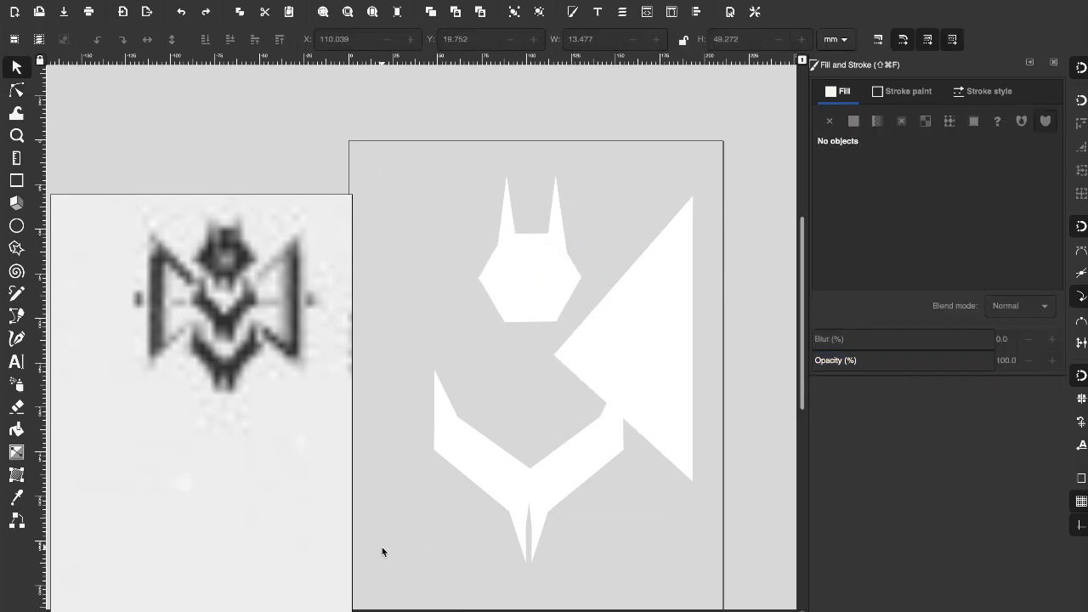
scroll(583, 396, "down", 2, "ctrl")
scroll(584, 396, "up", 2, "ctrl")
left_click(647, 221)
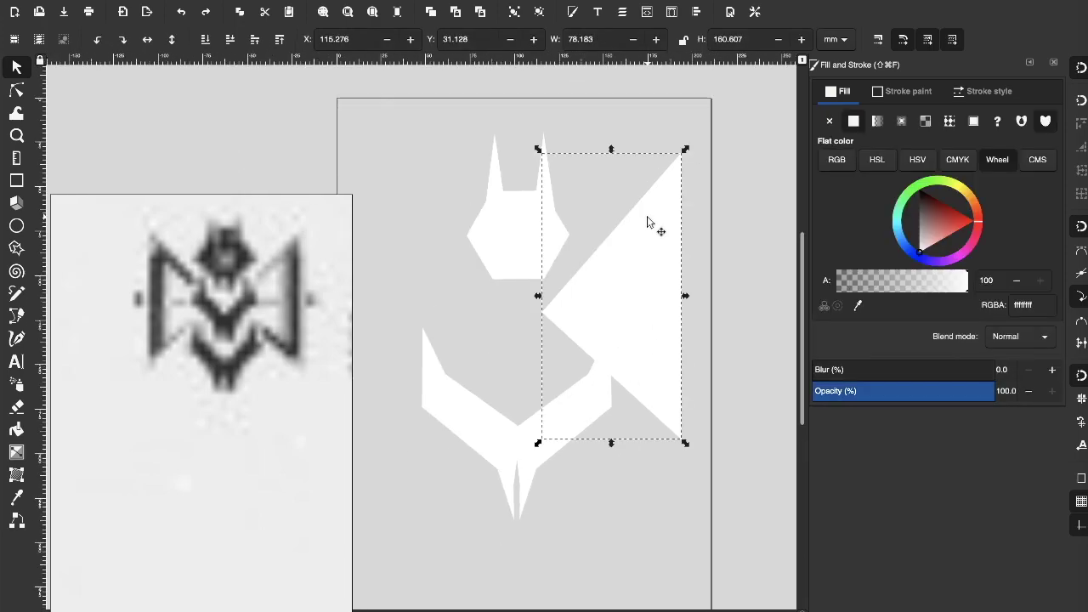
left_click(535, 342)
scroll(578, 357, "up", 2, "ctrl")
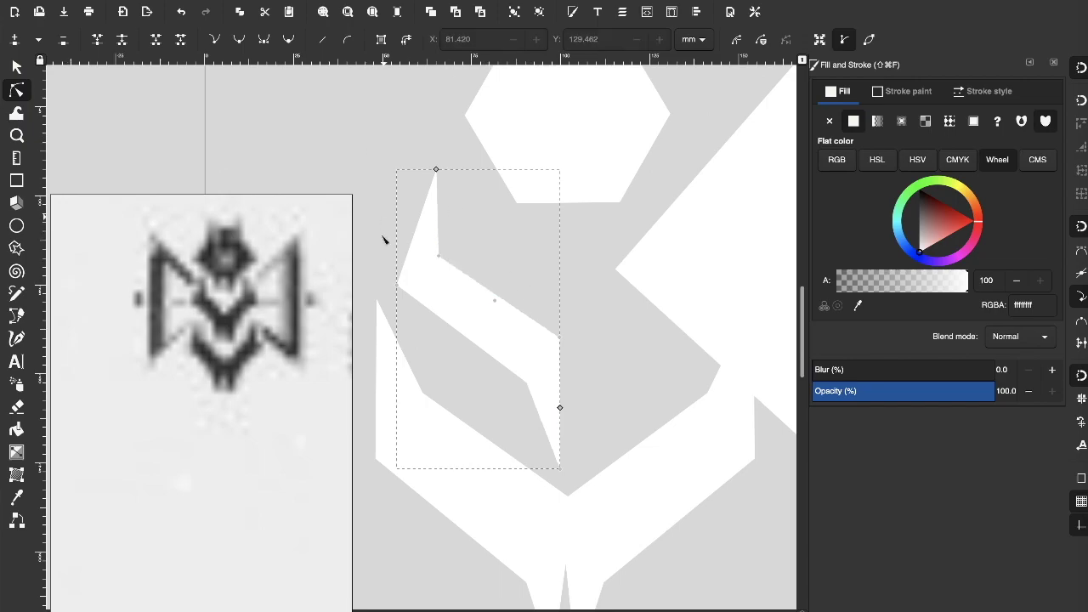
scroll(486, 316, "down", 1, "ctrl")
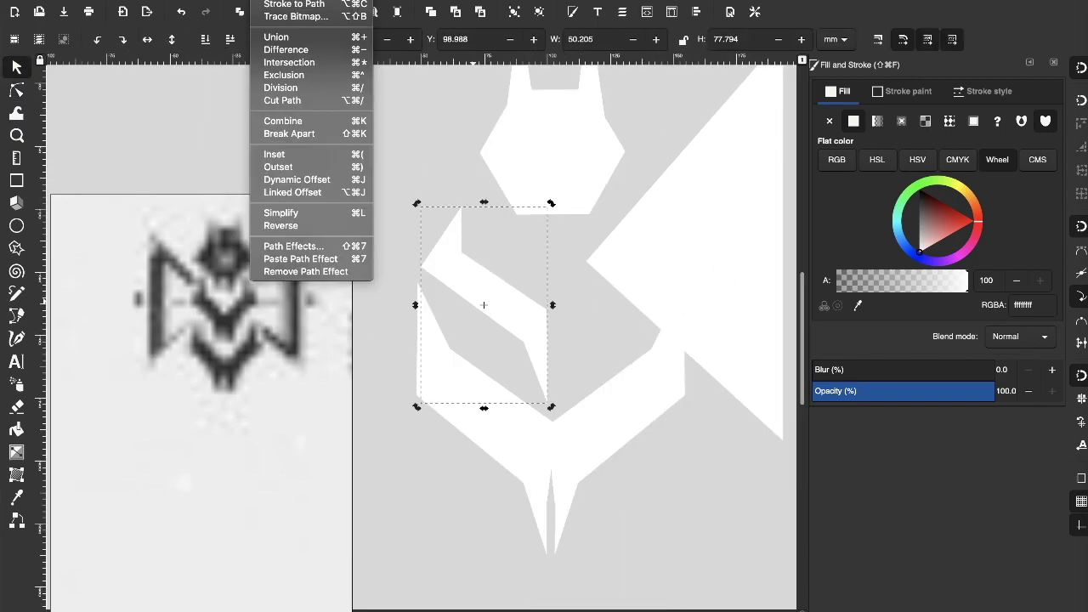
key("ctrl+d")
key("h")
left_click_drag(487, 315, 596, 313)
left_click_drag(459, 321, 577, 326)
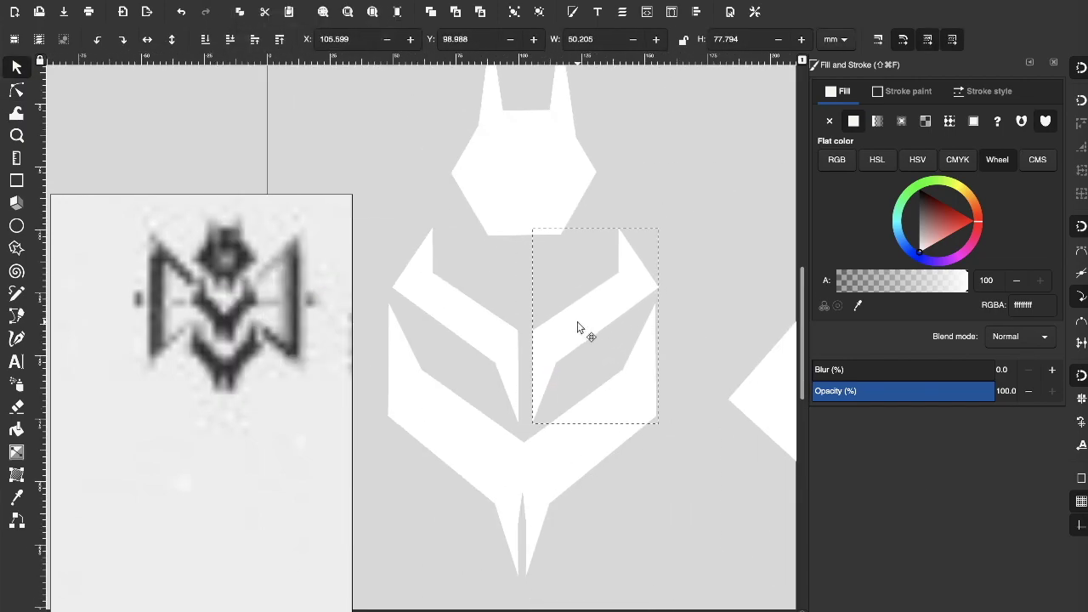
- Draw a small rectangle near the emblem centre and cut the triangle into an outline with Cut Path
key("Escape")
key("r")
left_click_drag(507, 328, 539, 371)
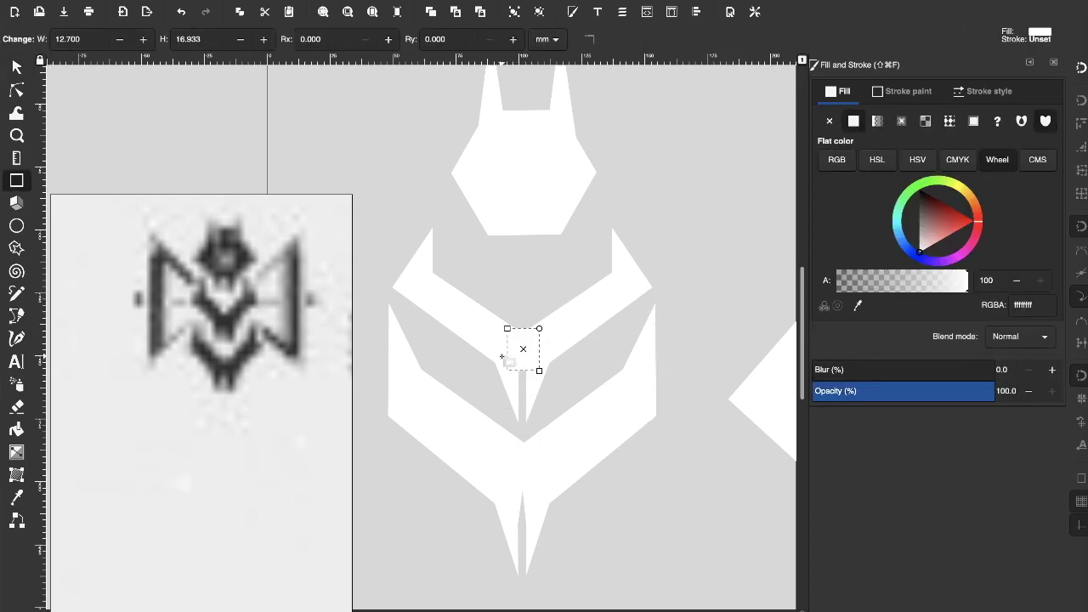
key("Escape")
key("5")
key("s")
left_click_drag(705, 377, 574, 319)
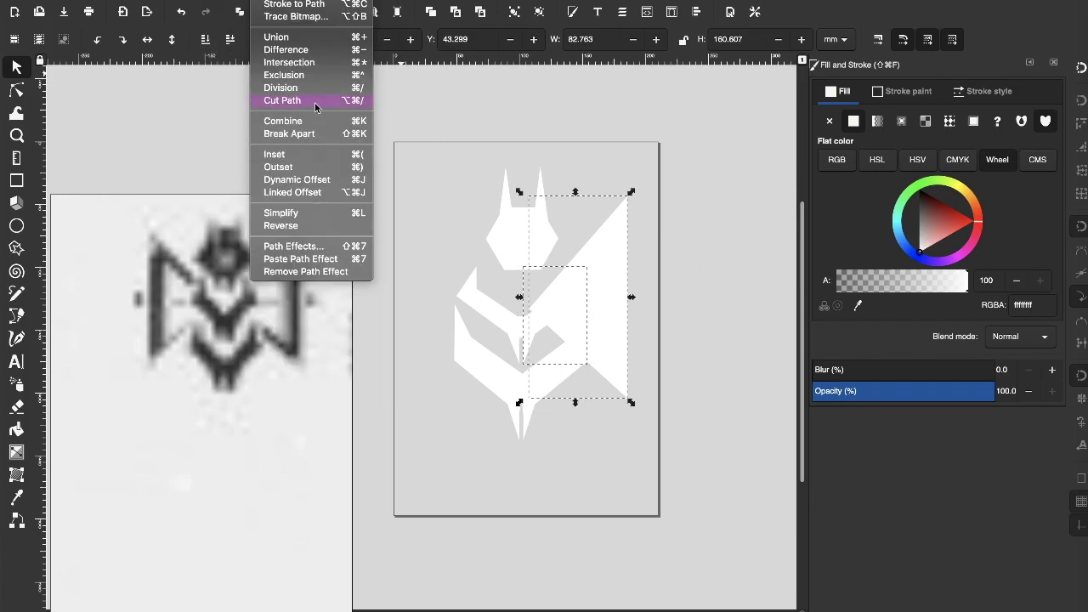
left_click(316, 102)
left_click(597, 314)
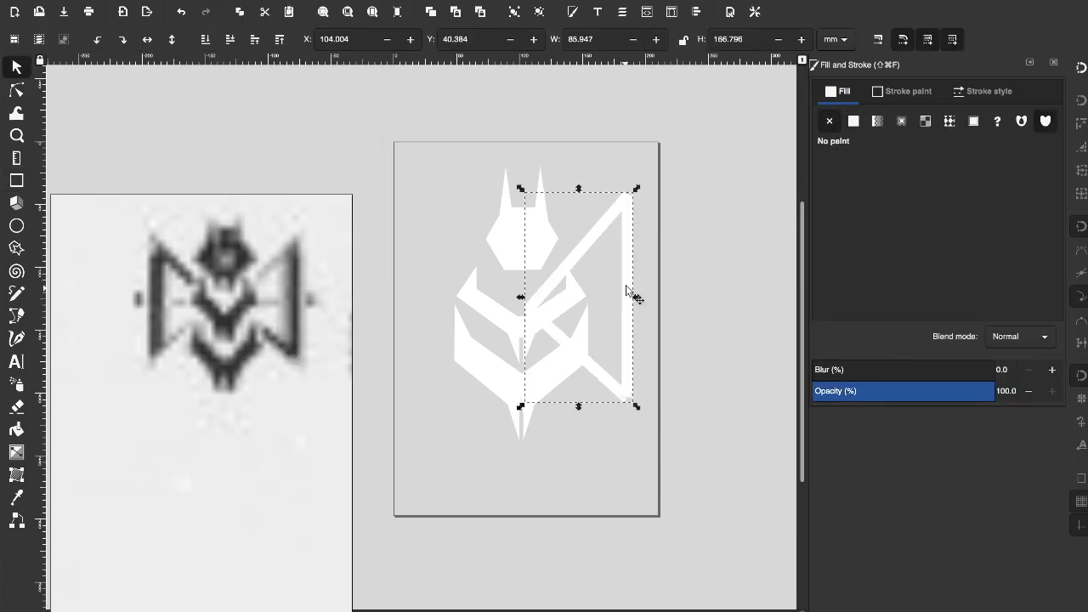
scroll(603, 314, "up", 5)
- Draw a tall thin rectangle bar beside the emblem
scroll(578, 399, "down", 2)
key("n")
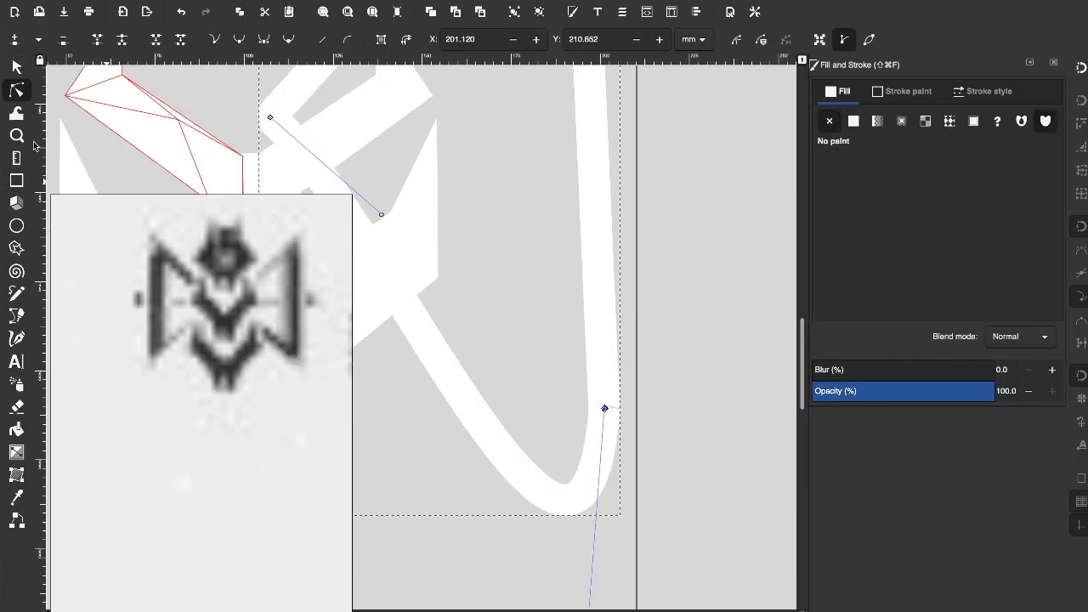
key("5")
key("r")
left_click_drag(490, 267, 501, 544)
scroll(532, 272, "up", 3)
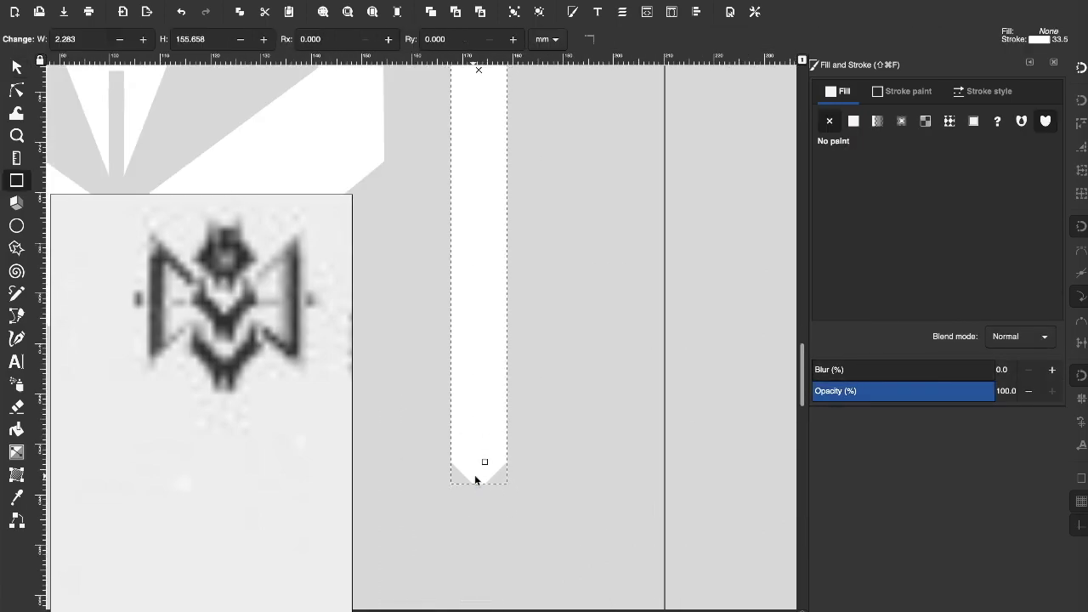
scroll(475, 480, "down", 3)
scroll(522, 170, "up", 1)
key("Escape")
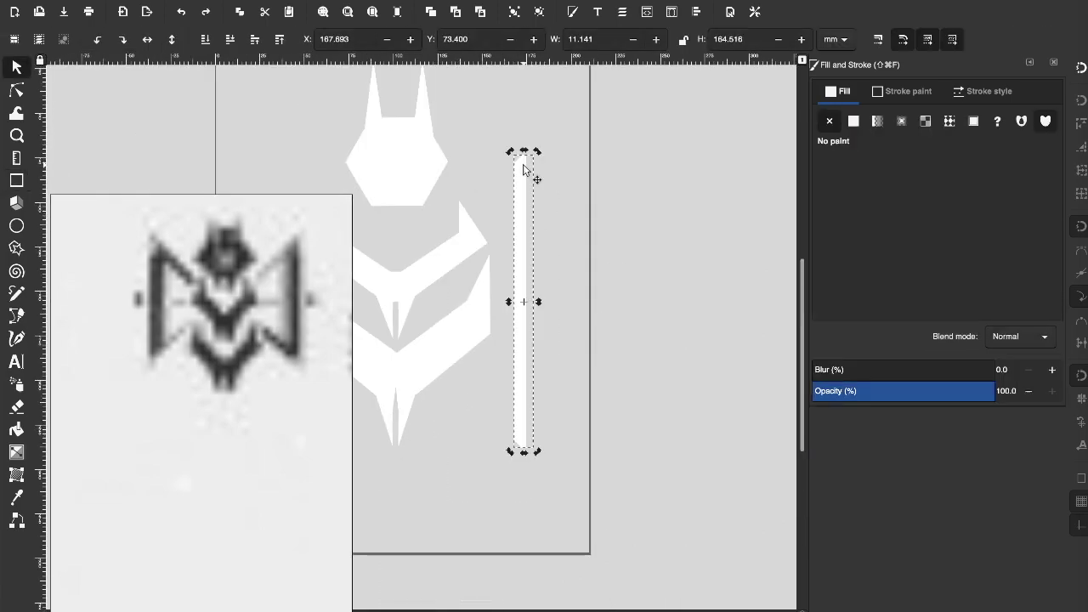
key("r")
scroll(525, 299, "up", 3)
scroll(583, 403, "left", 5)
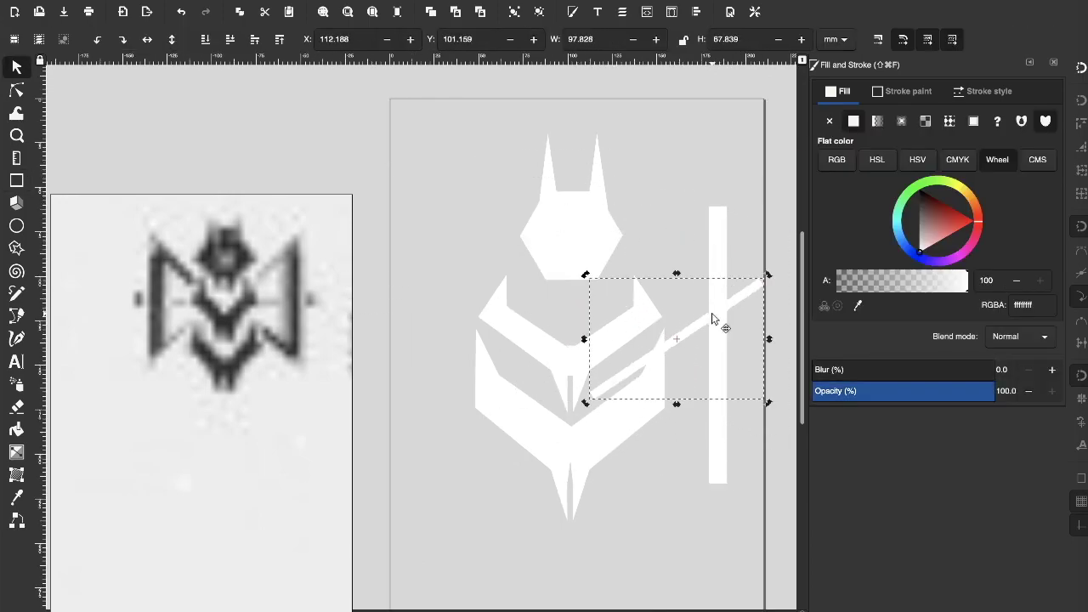
- Select the diagonal rectangle of the bracket and zoom out to see the page
left_click(778, 399)
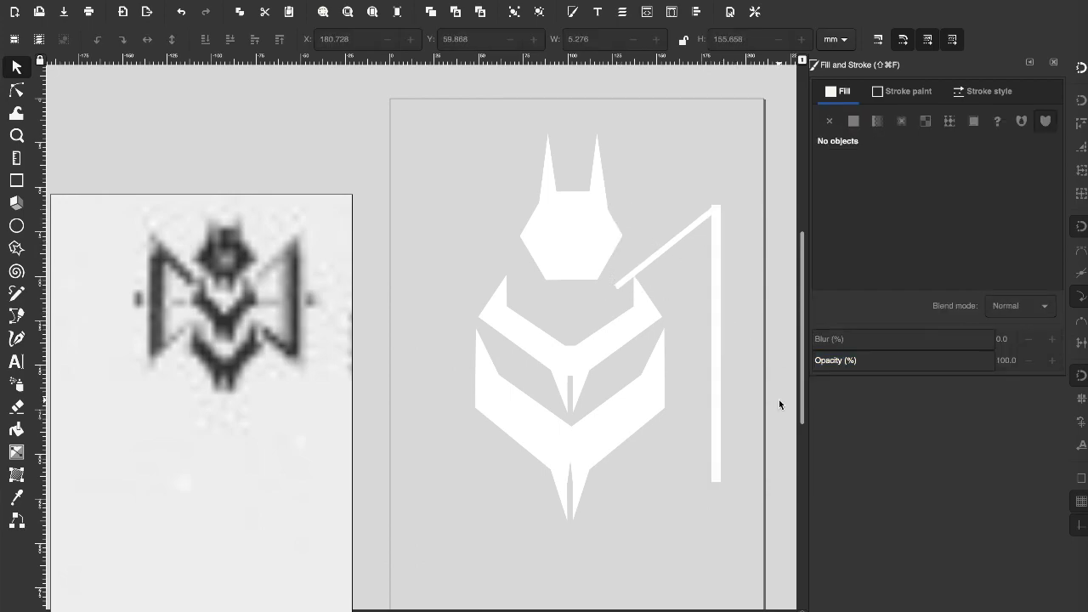
left_click(651, 283)
key("r")
scroll(722, 179, "up", 3, "ctrl")
key("Escape")
scroll(722, 234, "up", 3, "ctrl")
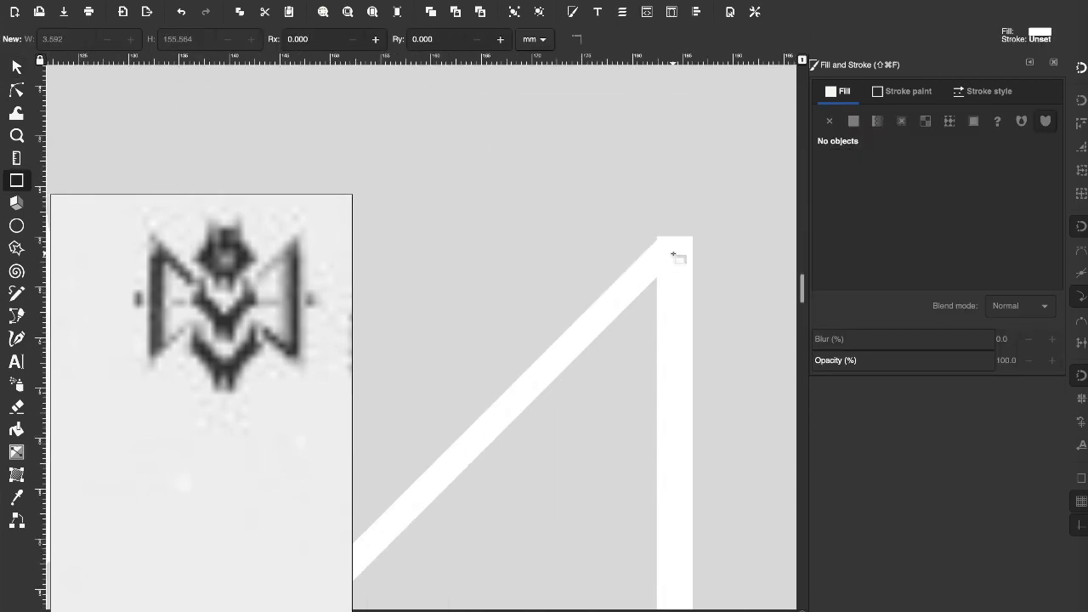
left_click(669, 264)
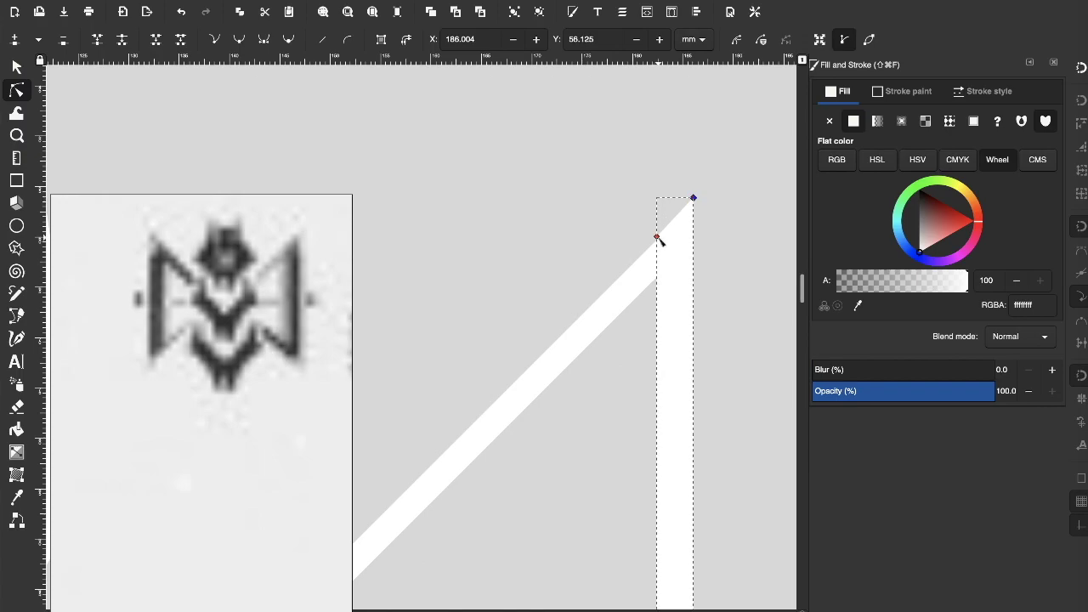
scroll(709, 351, "down", 5)
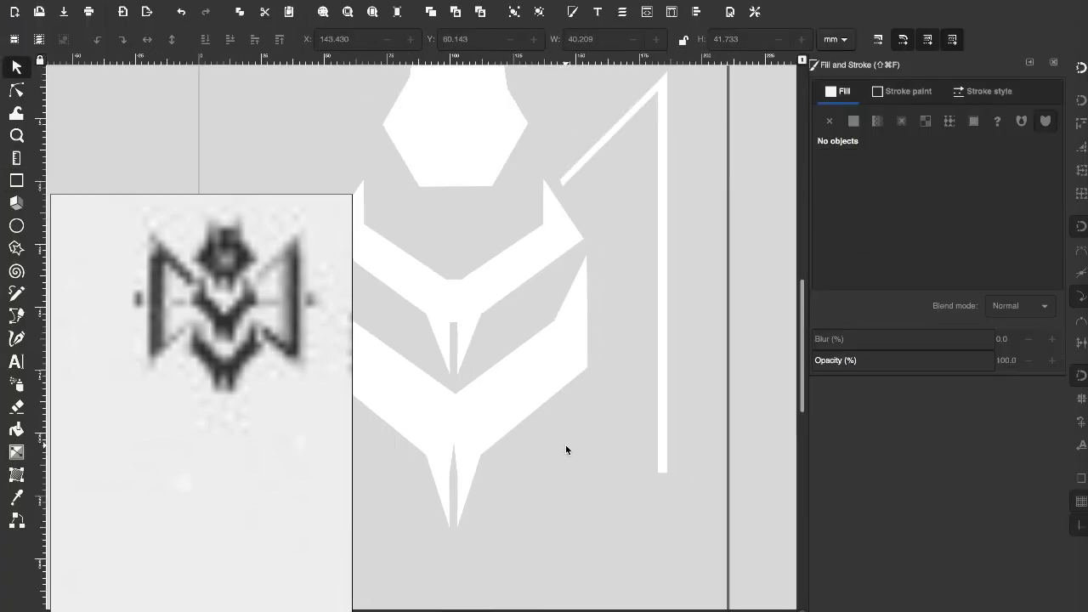
left_click(17, 70)
key("s")
key("minus")
key("minus")
key("minus")
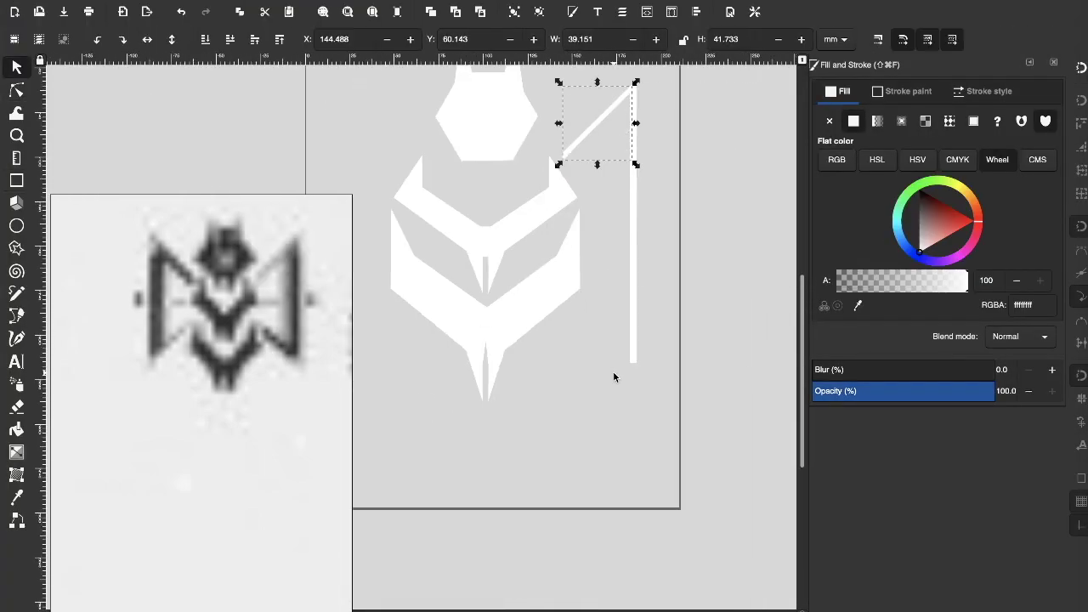
scroll(565, 285, "up", 2)
- Add another bracket rectangle and extend the lower diagonal stroke further right
key("Tab")
scroll(655, 456, "down", 3, "ctrl")
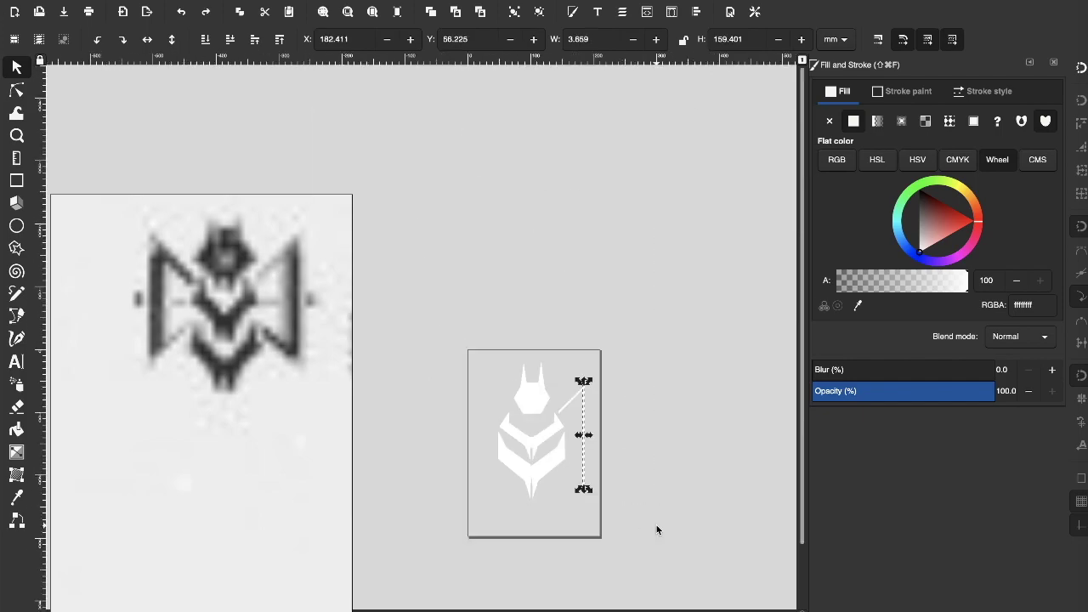
scroll(555, 343, "up", 4, "ctrl")
key("r")
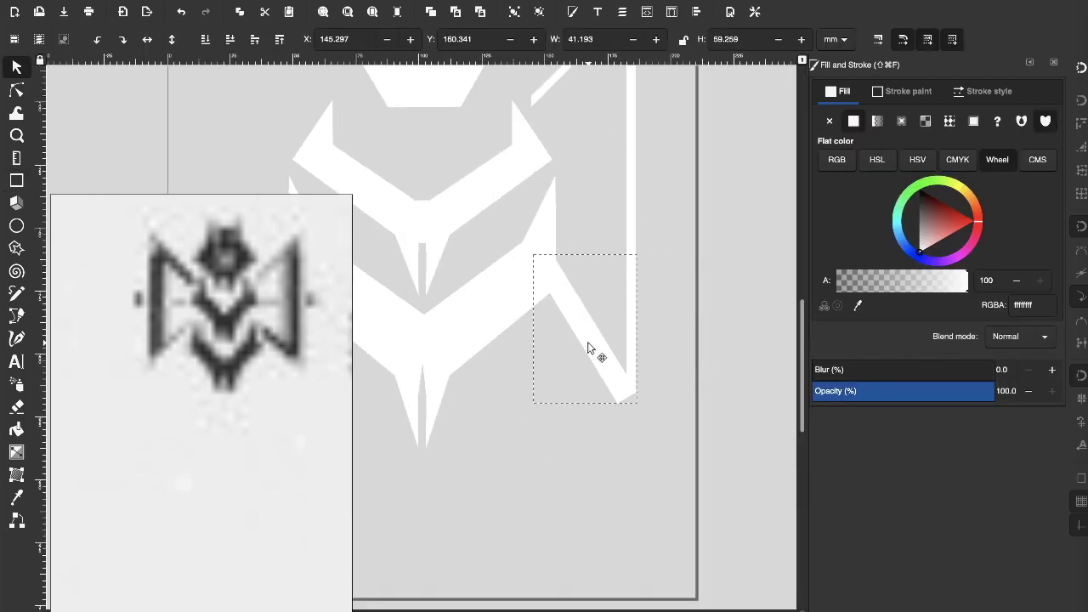
scroll(589, 348, "down", 1, "ctrl")
scroll(596, 459, "up", 3, "ctrl")
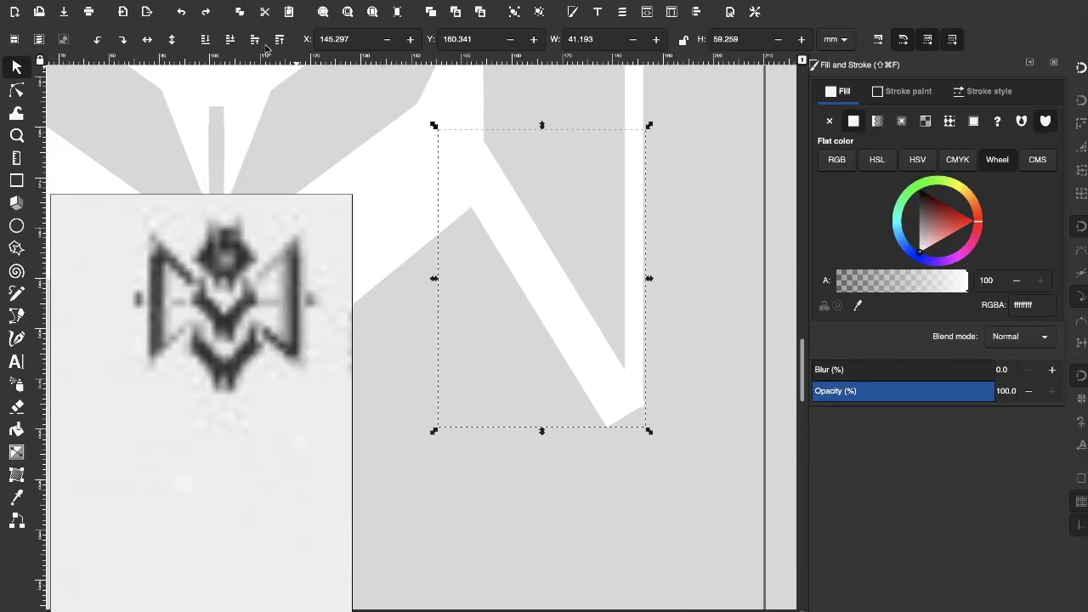
key("Escape")
key("5")
left_click(685, 332)
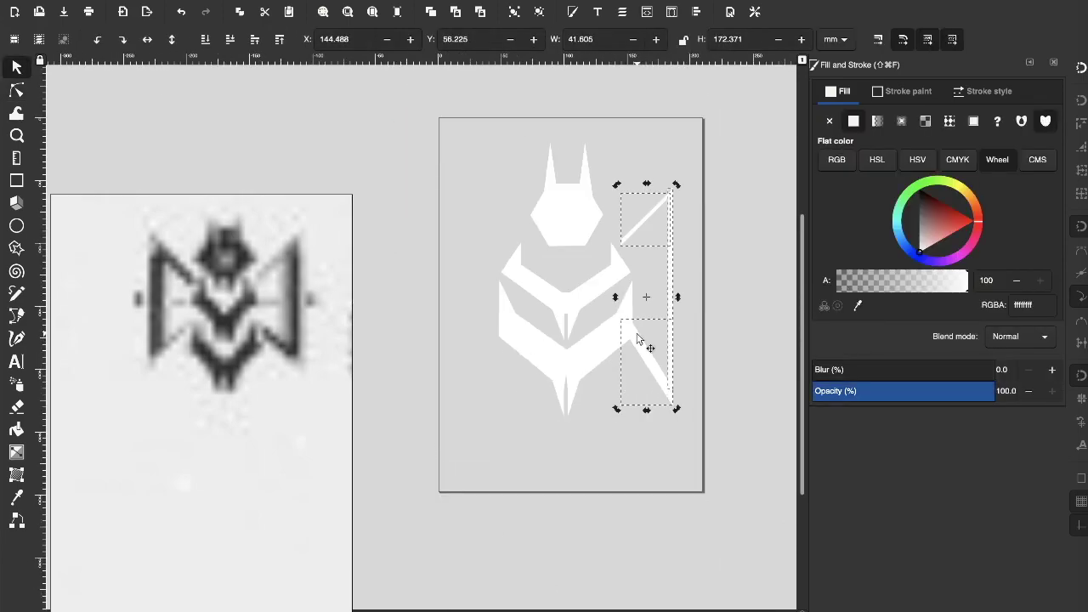
scroll(667, 445, "up", 5, "ctrl")
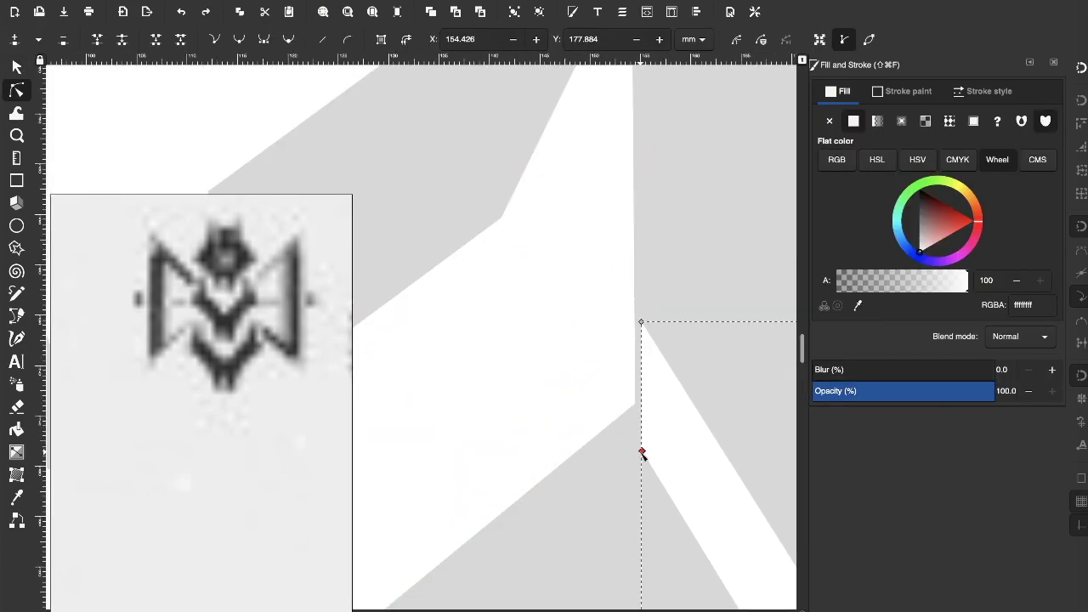
scroll(609, 331, "down", 5, "ctrl")
left_click_drag(640, 344, 662, 353)
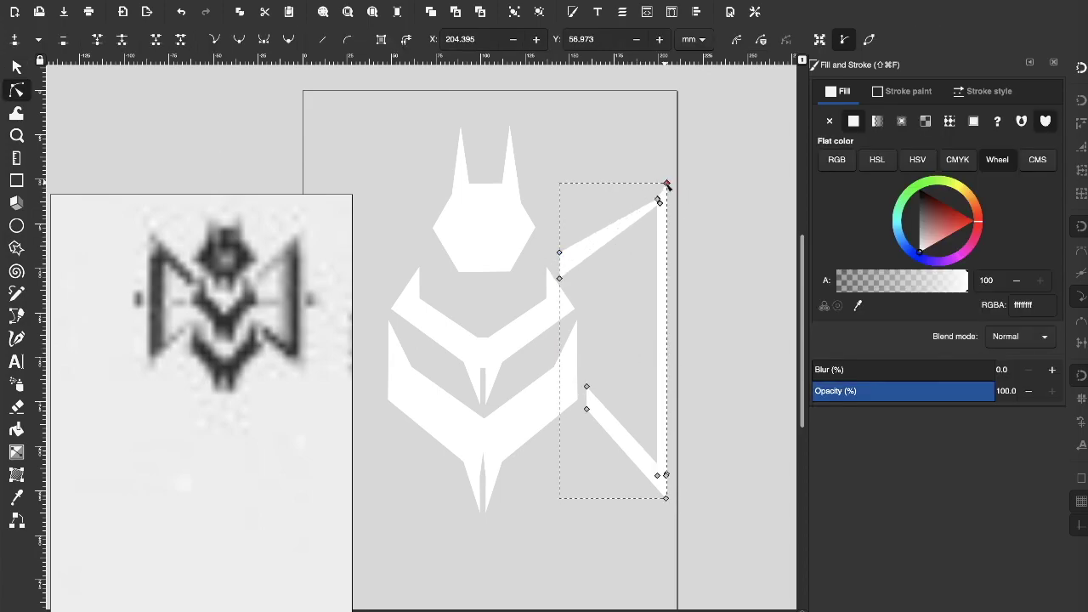
key("s")
scroll(663, 353, "down", 5, "ctrl")
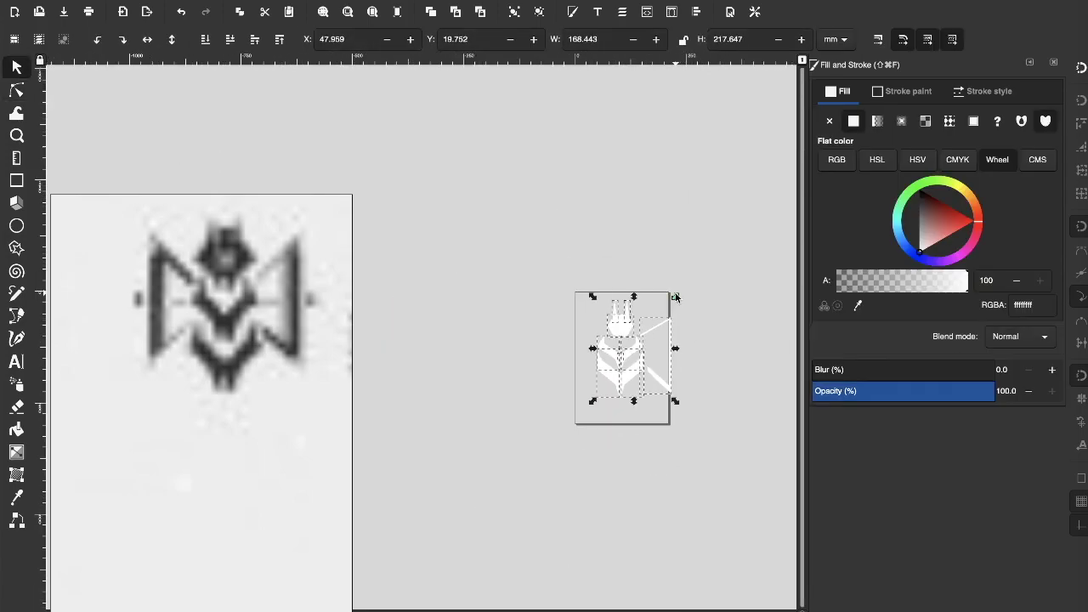
- Duplicate the bracket, flip it horizontally to the emblem's left, and select the crossbar end
key("ctrl+d")
left_click(272, 287)
left_click_drag(594, 344, 449, 344)
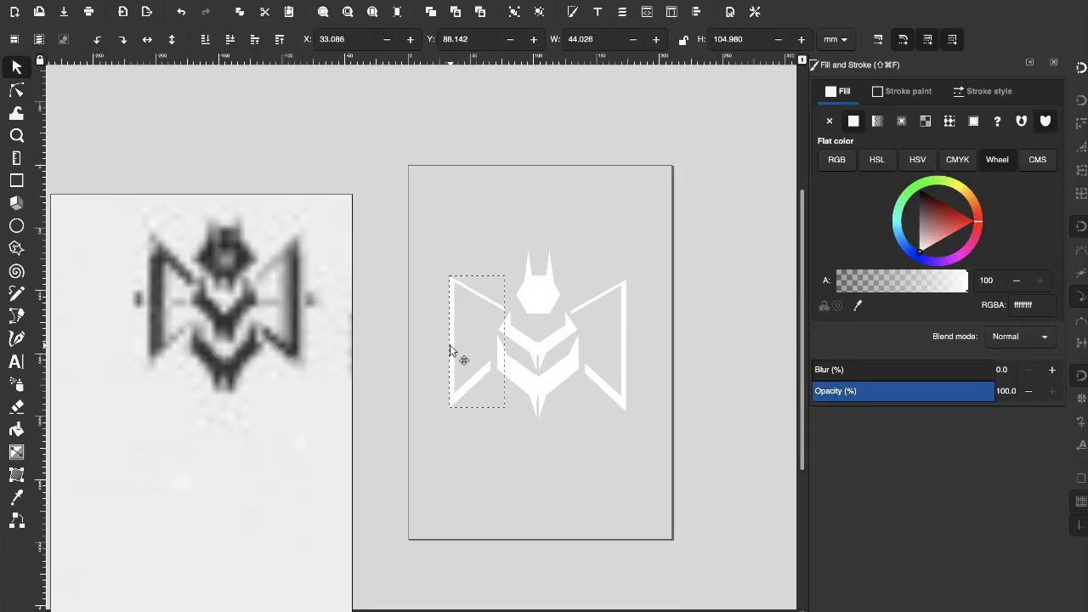
scroll(449, 344, "up", 4, "ctrl")
scroll(527, 379, "down", 2, "ctrl")
scroll(391, 344, "down", 3, "ctrl")
key("Escape")
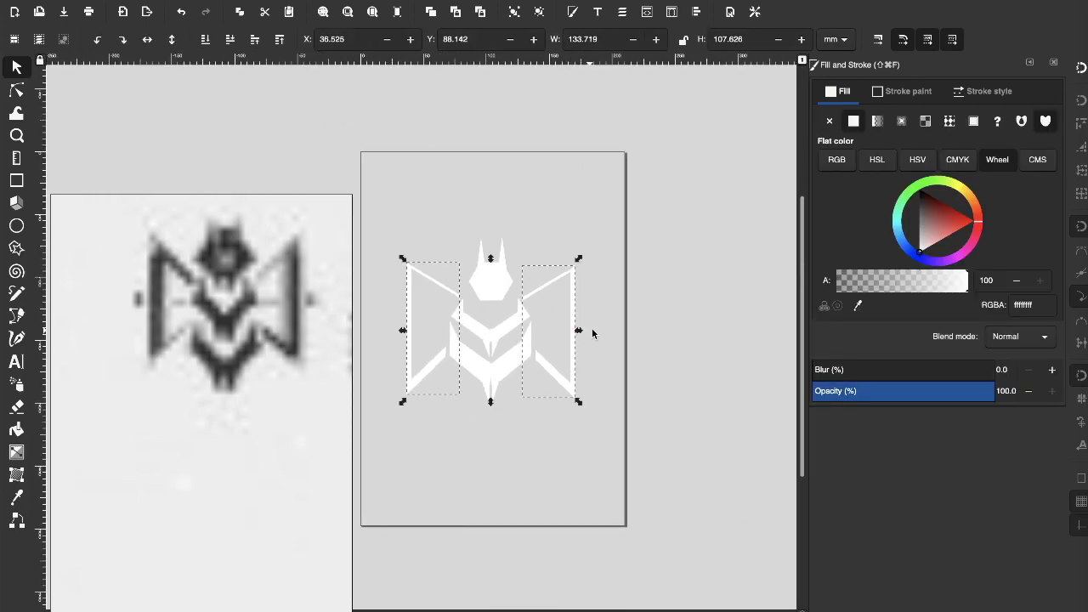
scroll(592, 333, "up", 2, "ctrl")
key("Escape")
scroll(510, 322, "down", 3, "ctrl")
scroll(561, 340, "left", 3)
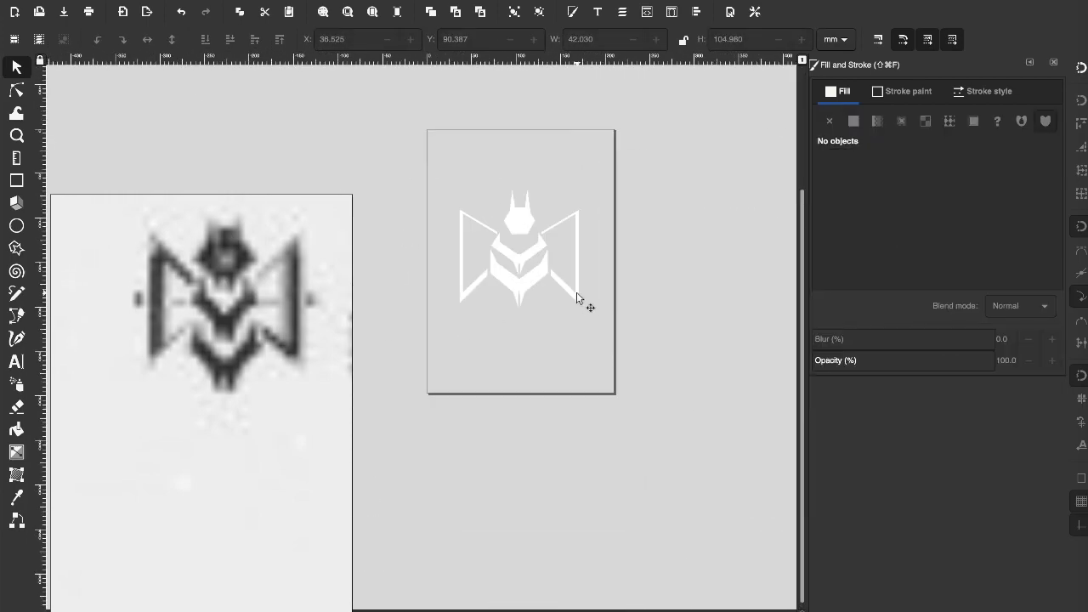
scroll(499, 439, "up", 2, "ctrl")
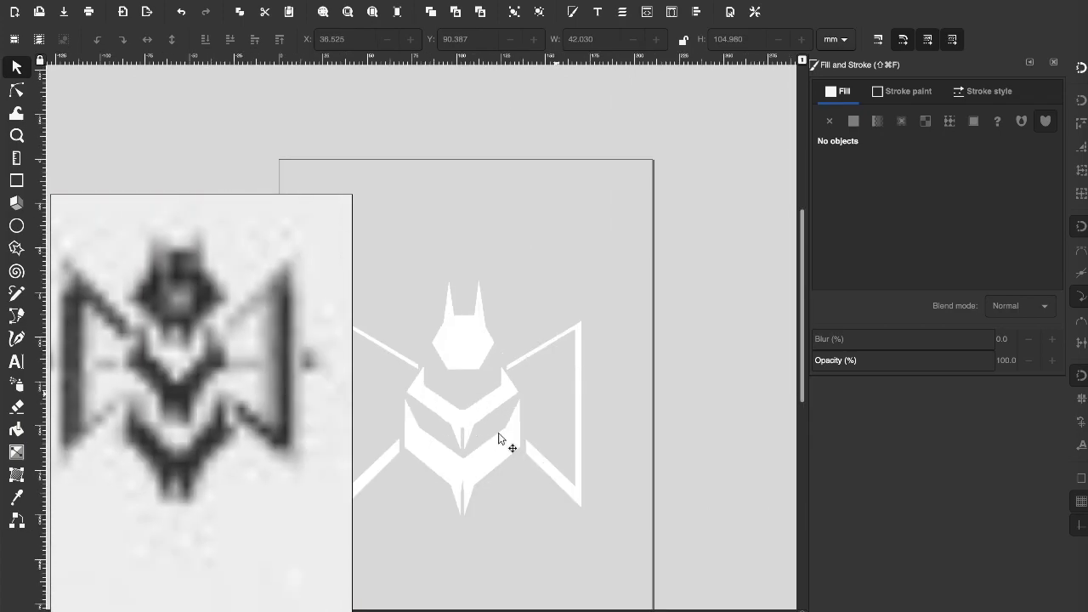
scroll(499, 439, "left", 5)
left_click(564, 365)
scroll(498, 389, "right", 4)
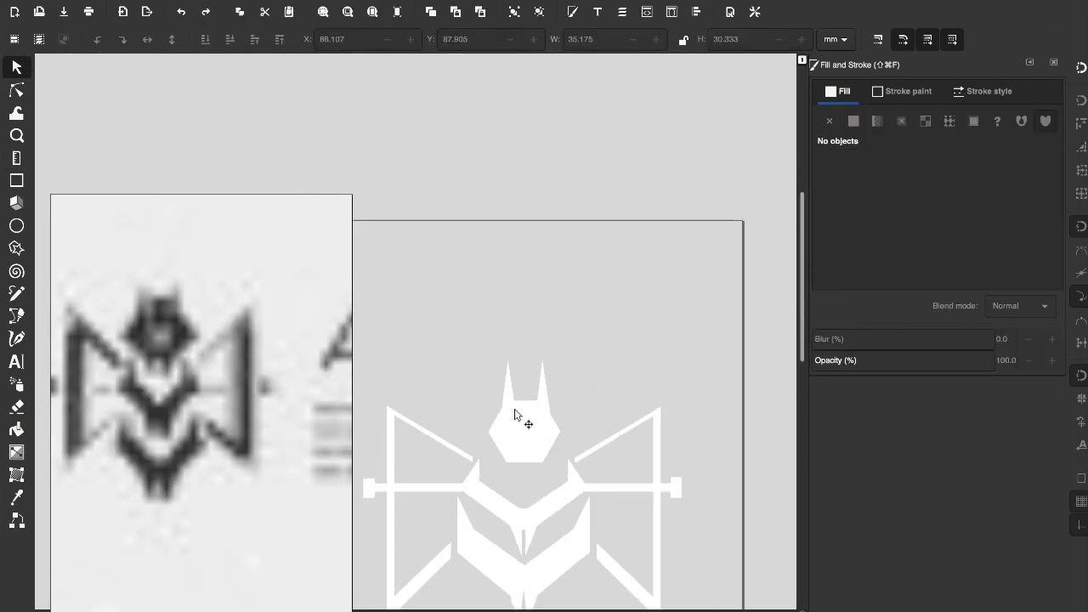
- Select the hexagon head piece and try moving it up, undoing the change
left_click(515, 414)
scroll(516, 421, "up", 4, "ctrl")
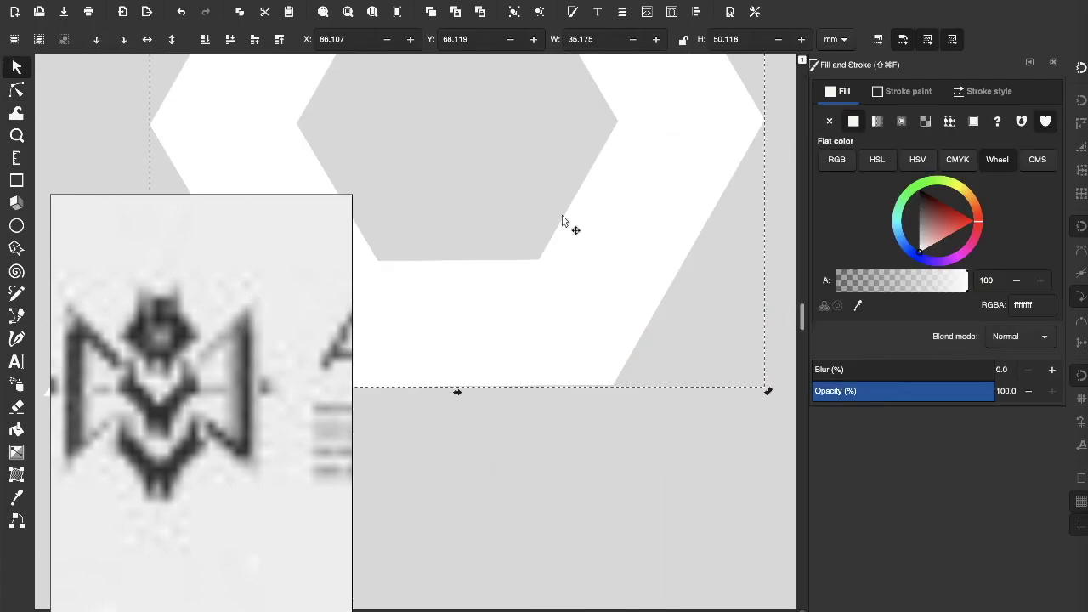
key("ctrl+shift+z")
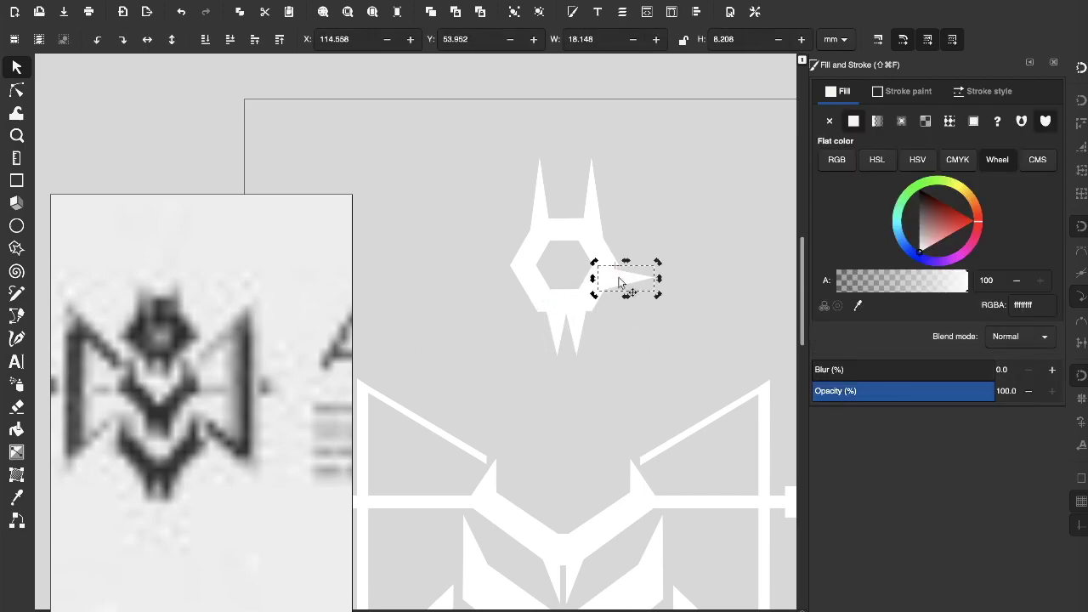
left_click(498, 267)
scroll(619, 352, "down", 2, "ctrl")
scroll(613, 322, "down", 2, "ctrl")
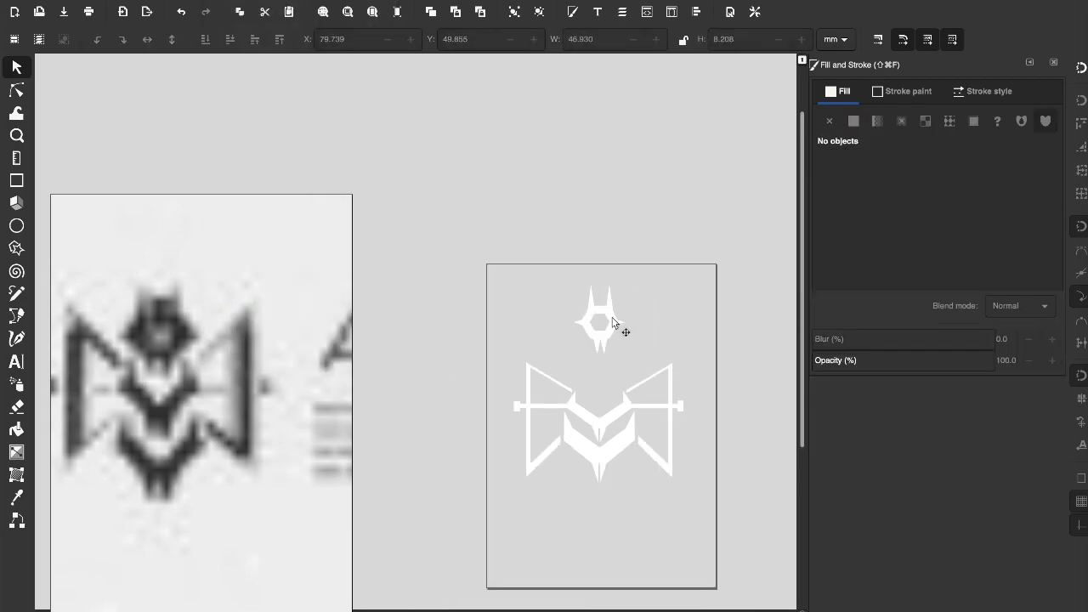
left_click(633, 338)
scroll(633, 337, "up", 2, "ctrl")
key("ctrl+z")
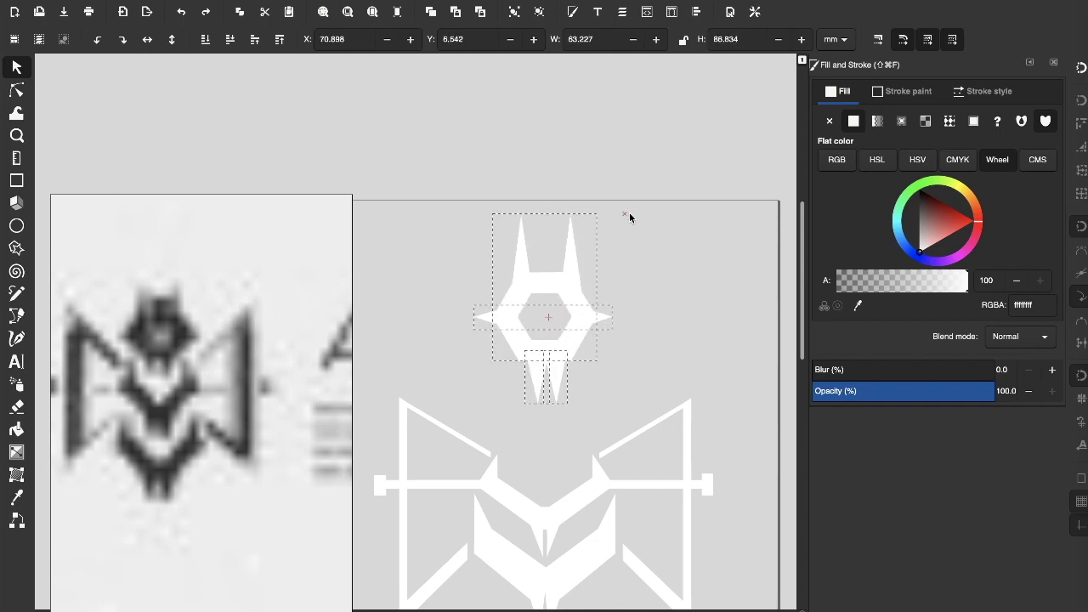
- Reposition the hexagon head piece, edit its nodes, and clear the selection
key("ctrl+shift+z")
key("Escape")
scroll(560, 408, "down", 2, "ctrl")
scroll(571, 476, "up", 2, "ctrl")
left_click(572, 466)
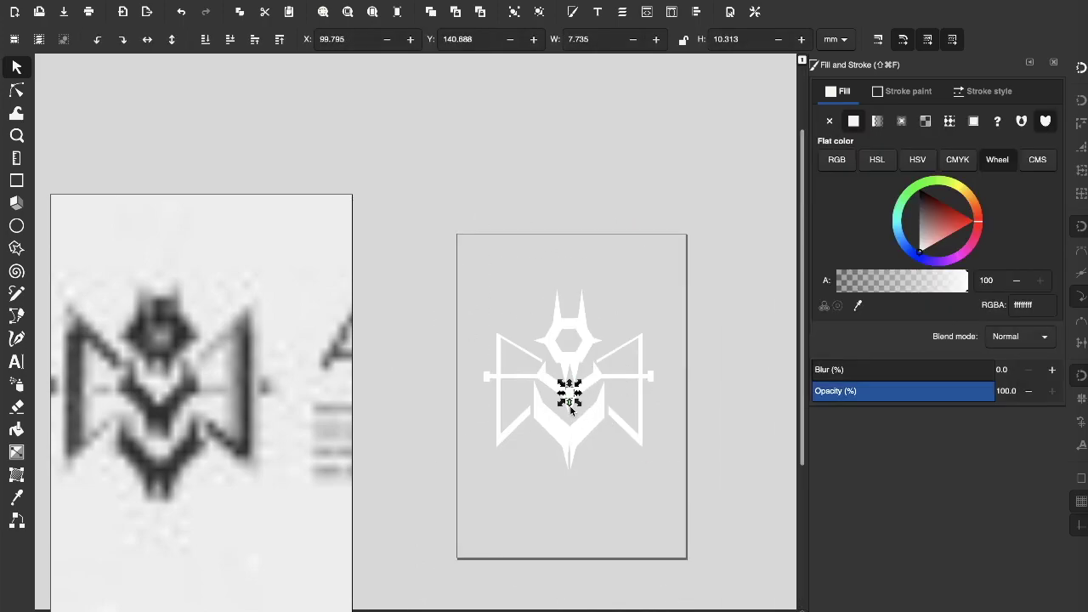
left_click(695, 444)
scroll(589, 312, "up", 2, "ctrl")
key("ctrl+z")
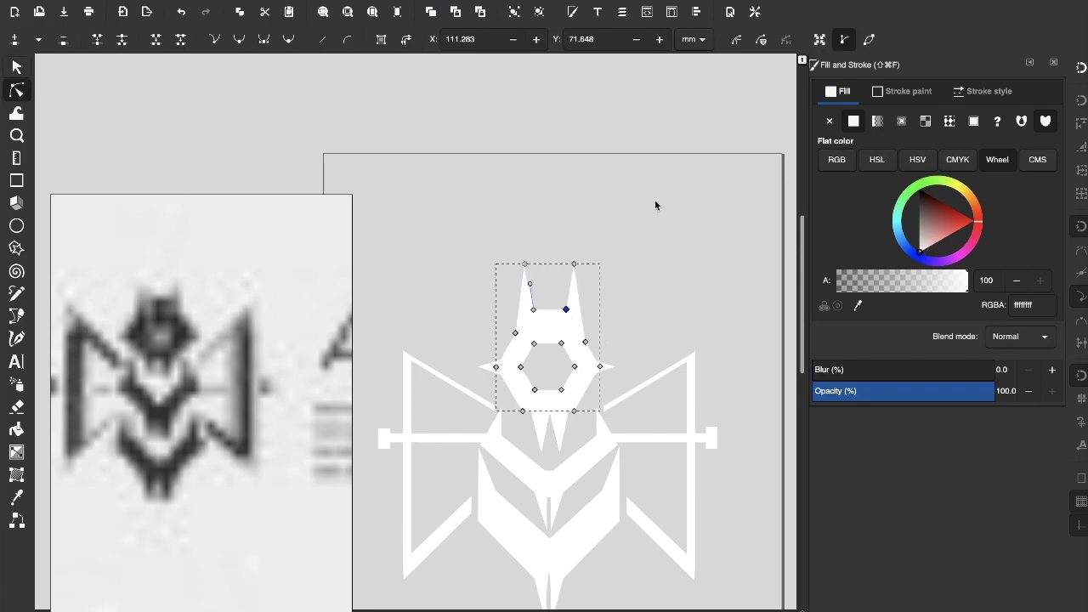
key("Escape")
key("s")
scroll(605, 456, "down", 1, "ctrl")
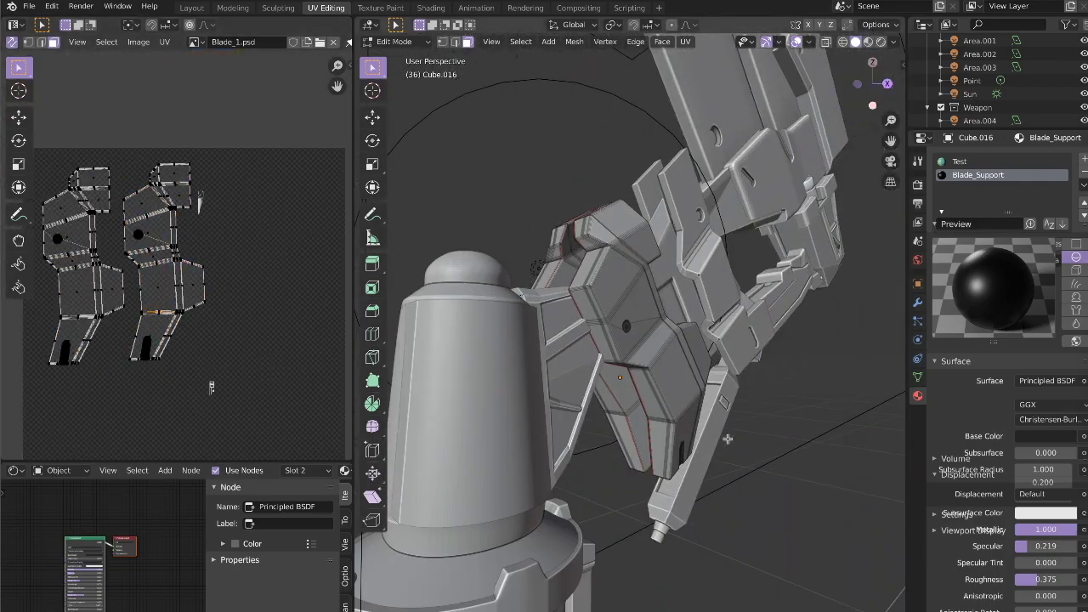
- Export Cube.016's UV layout as an image from the UV menu
left_click(138, 41)
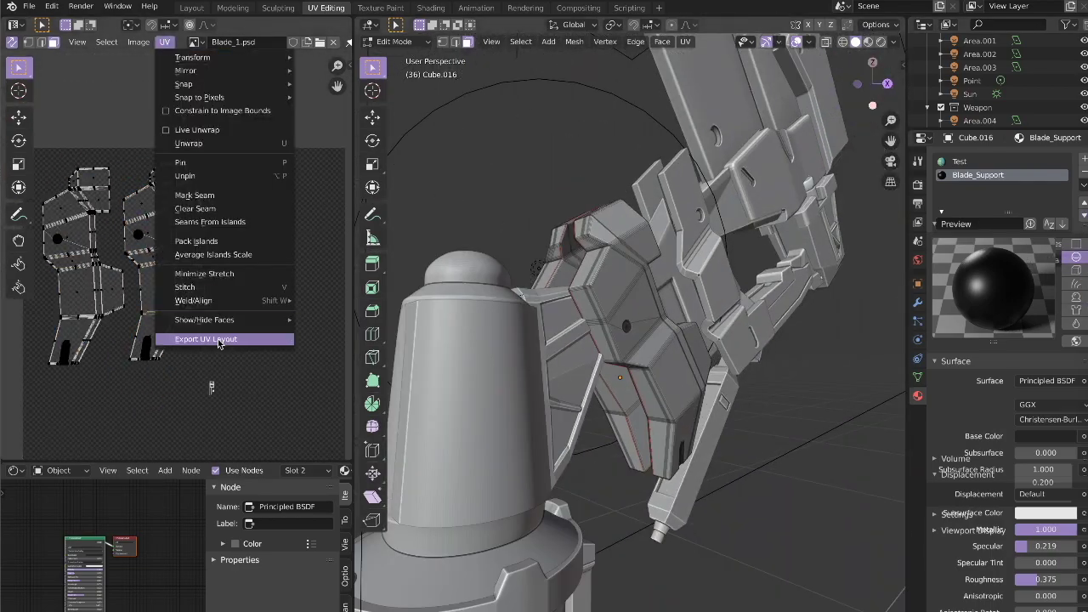
left_click(221, 340)
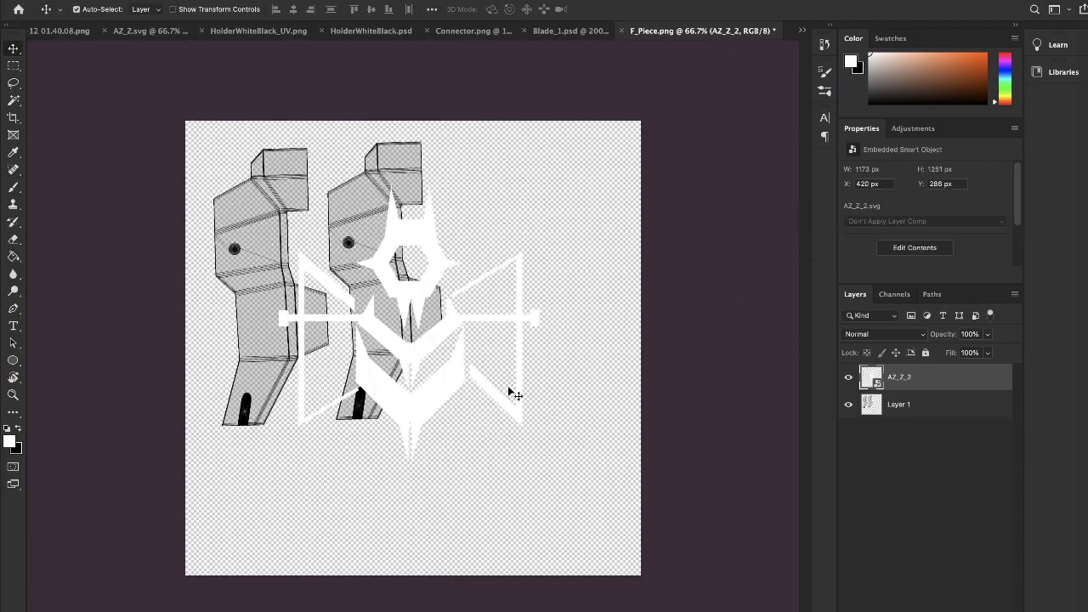
- Drag AZ_Z_2.svg from Finder onto the F_Piece document in Photoshop
left_click_drag(510, 388, 618, 174)
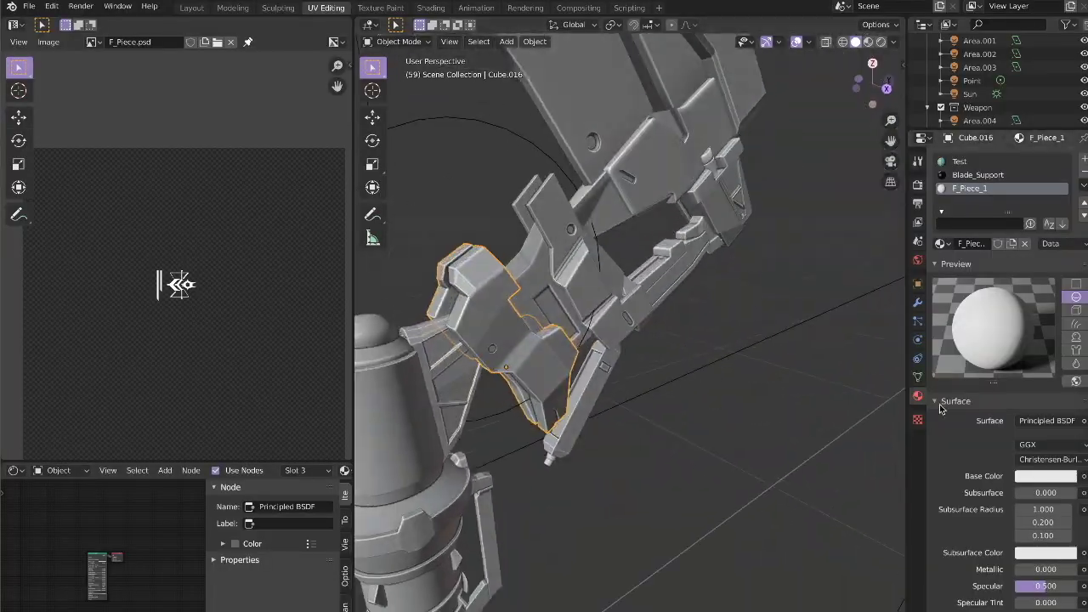
- Maximize the node editor to inspect F_Piece_1's material, then orbit onto the blade's logo decal
key("ctrl+space")
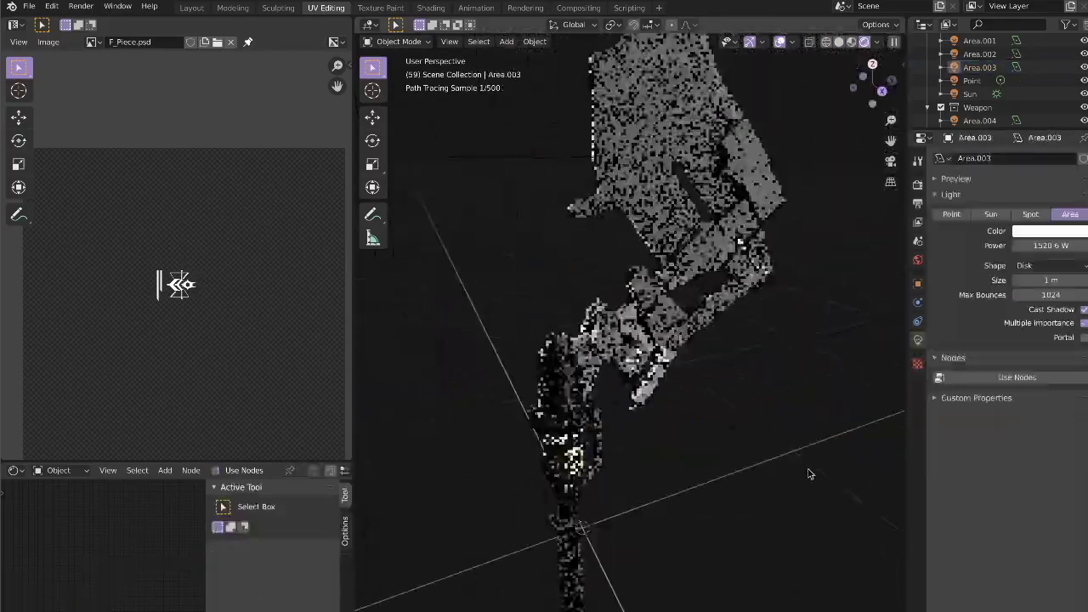
key("super+Tab")
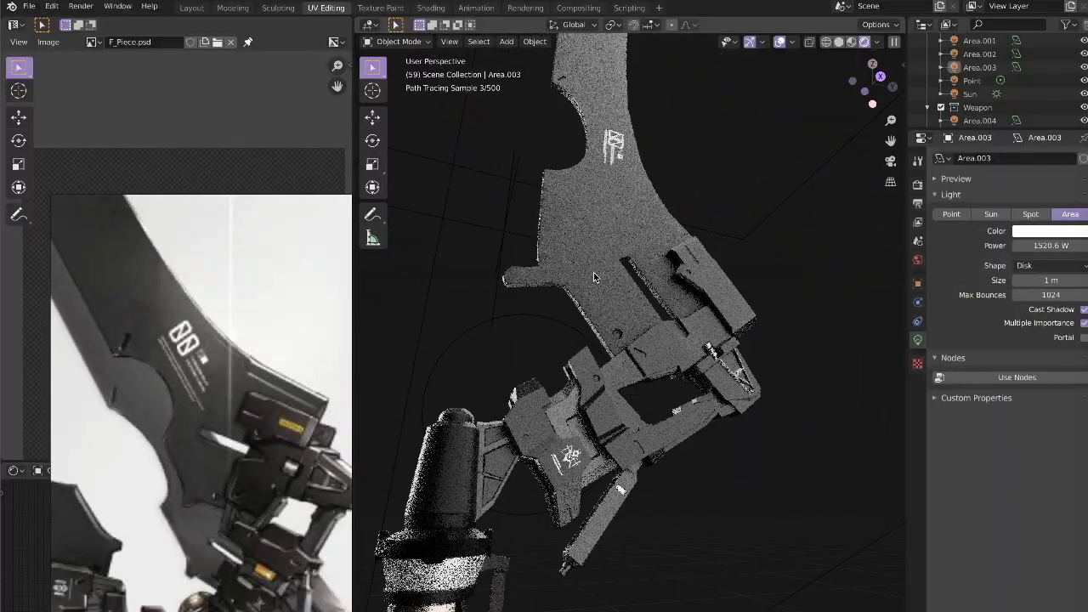
left_click(594, 272)
middle_click_drag(593, 272, 666, 379)
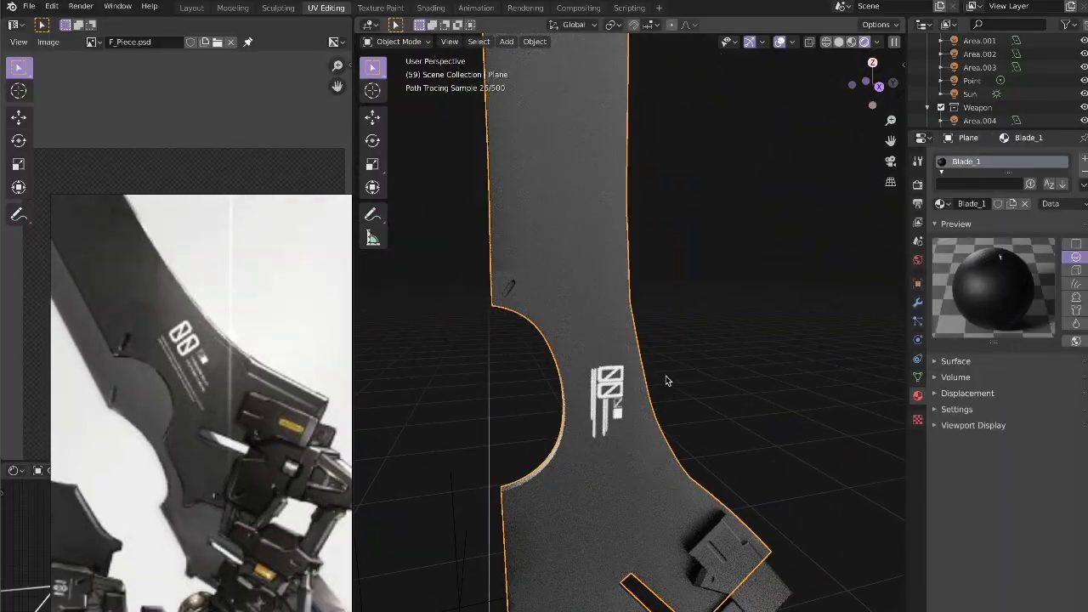
- Resize the small square and logo stripes in Photoshop's Blade_1 texture and return to Blender
key("super+Tab")
key("super+Tab")
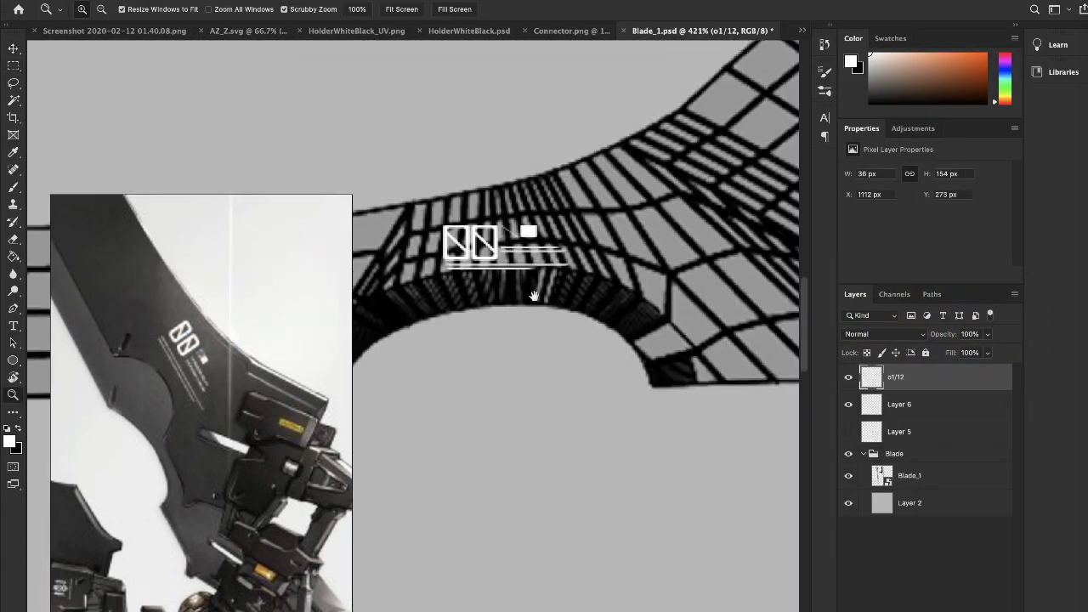
scroll(534, 296, "up", 3, "alt")
key("m")
left_click_drag(366, 255, 680, 252)
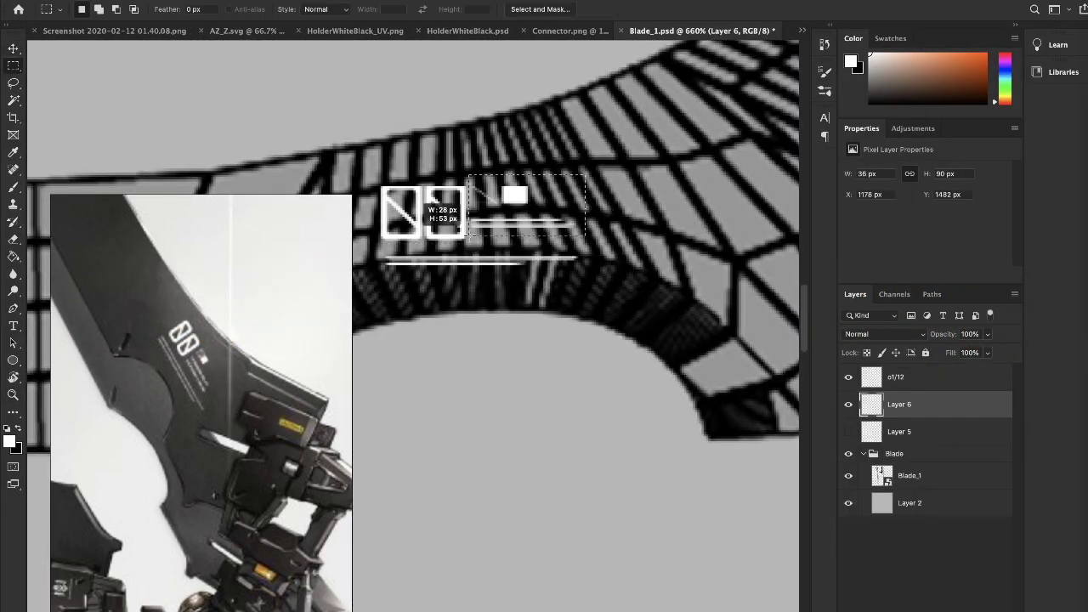
key("Return")
scroll(512, 289, "down", 3, "alt")
key("super+Tab")
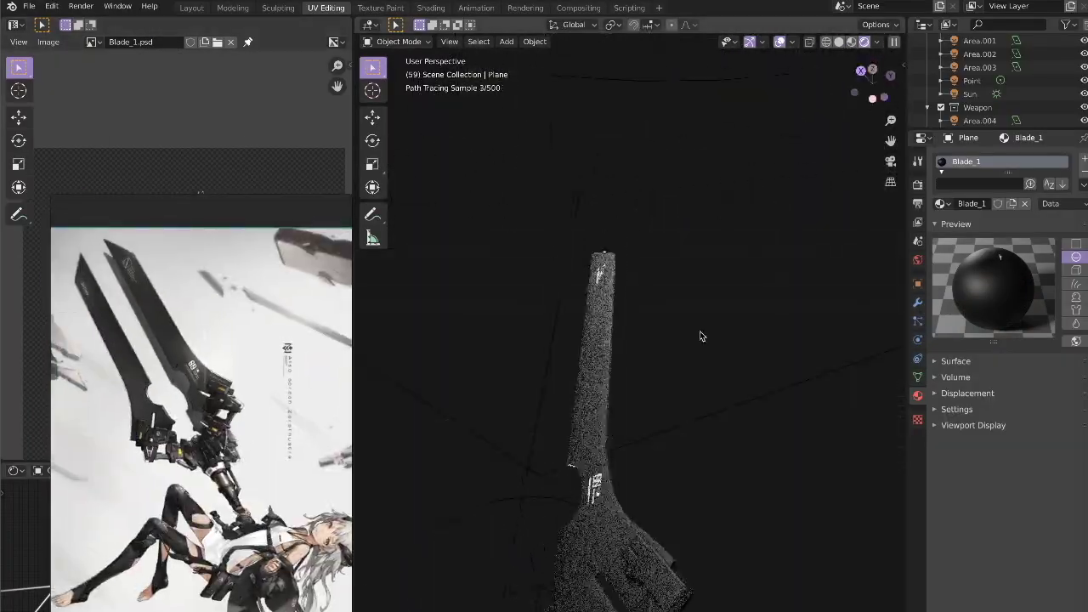
- Select Cube.013 and add a new Material.001 slot beside SideBlade, collapsing the Preview panel
left_click(782, 403)
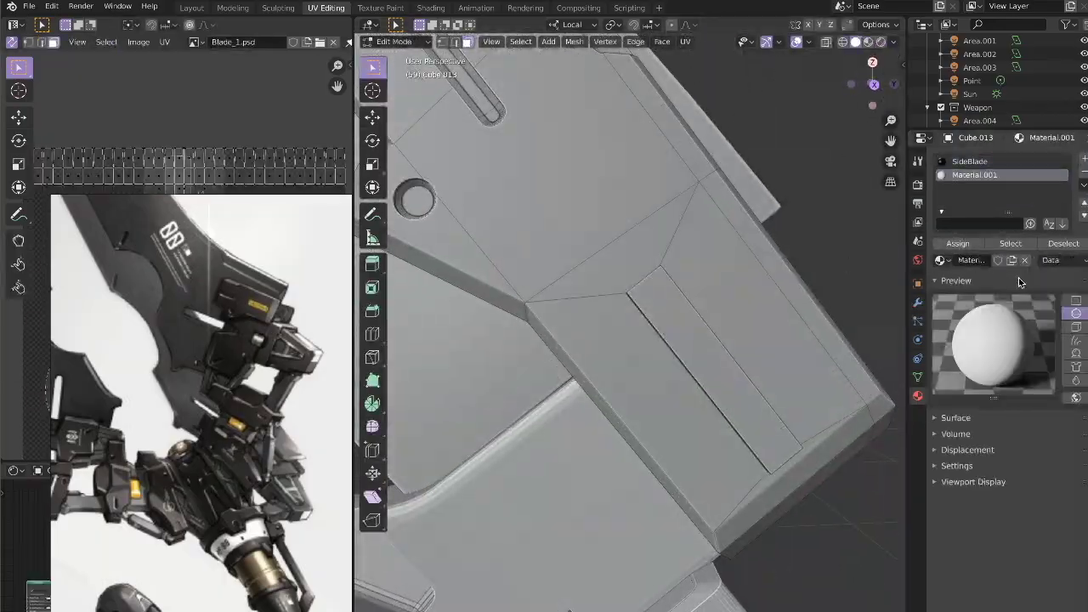
left_click(1017, 280)
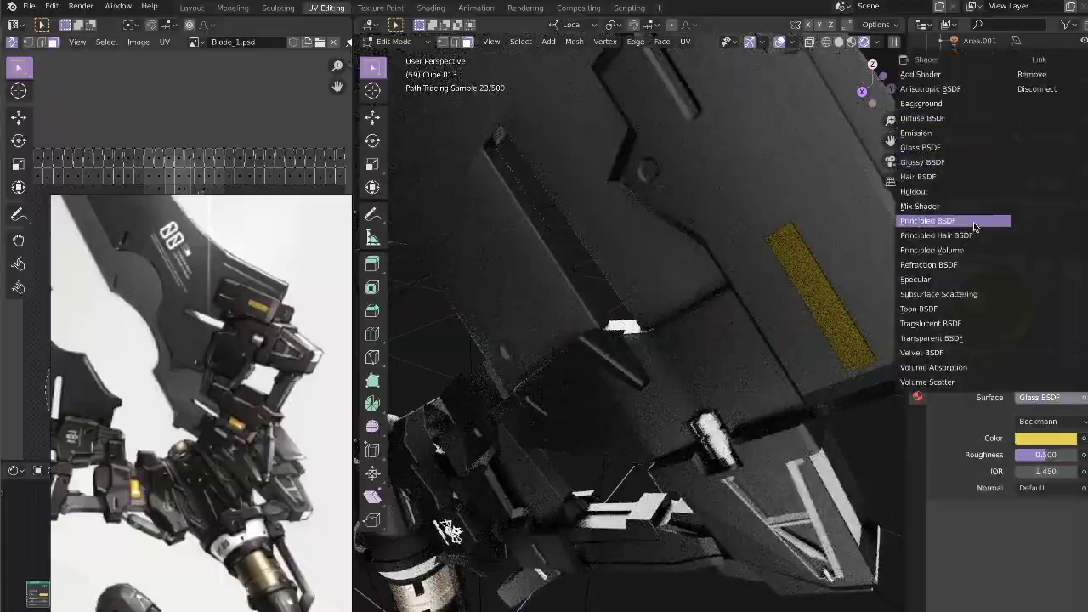
- Set Material.001 to a yellow-orange Principled BSDF and orbit out to view the whole sword
left_click(974, 221)
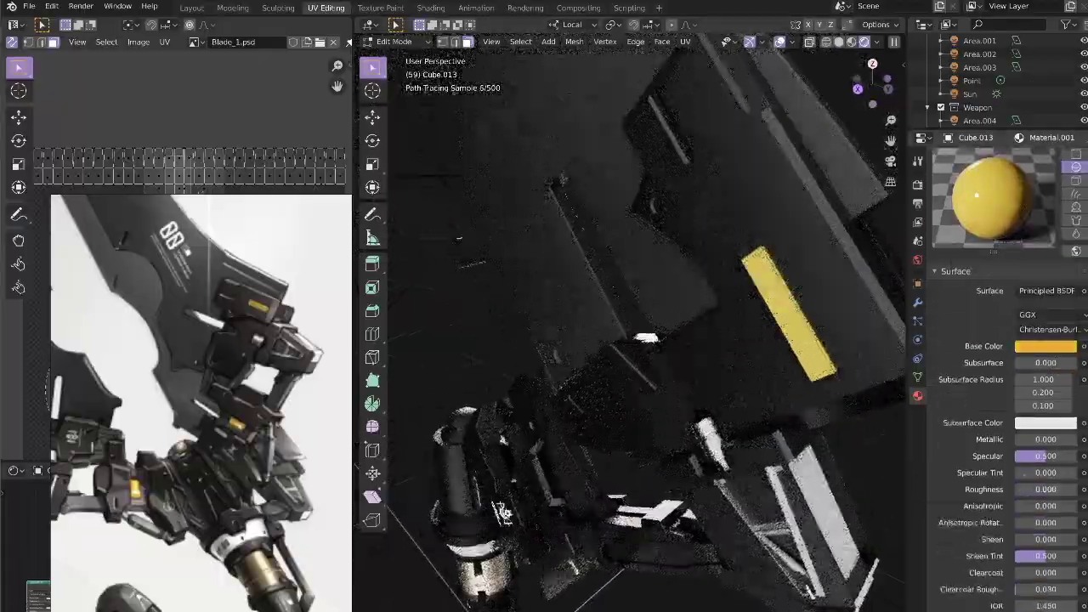
middle_click_drag(501, 510, 688, 425)
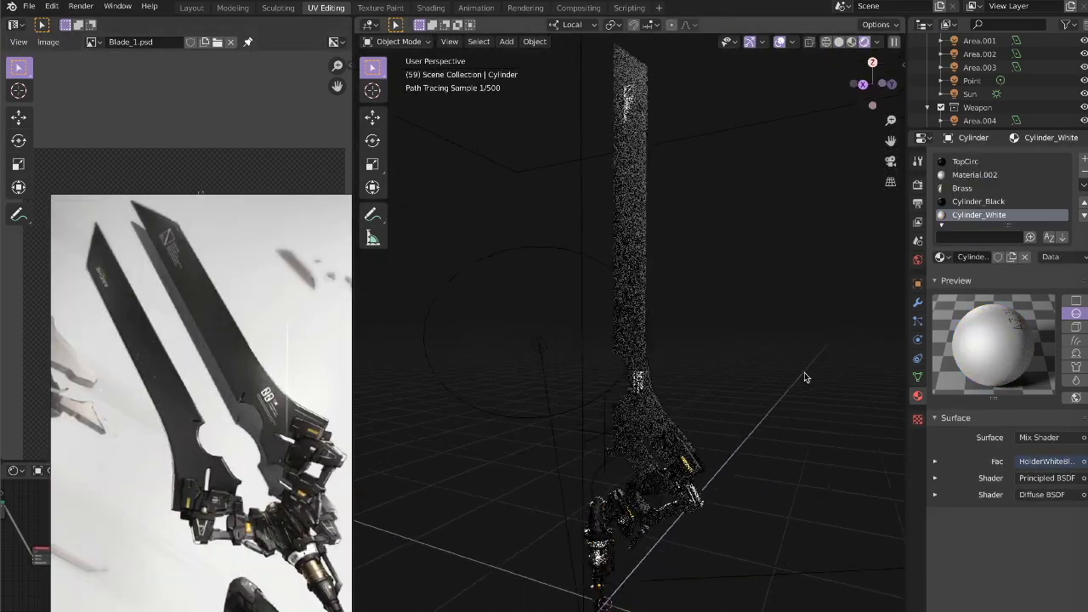
key("super+Tab")
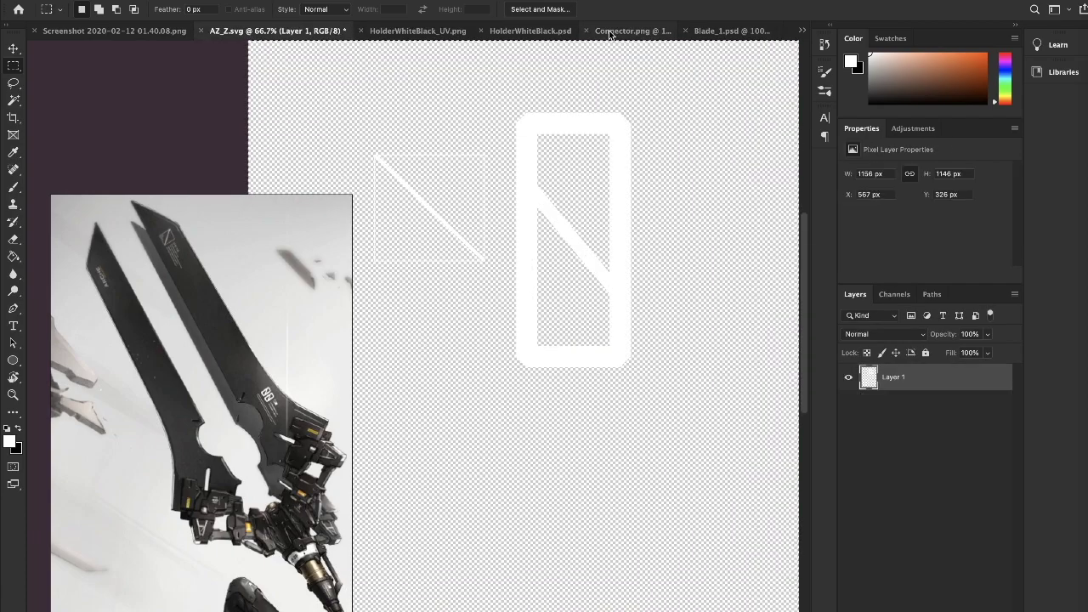
- In the Blade_1.psd document, select Layer 6 and widen the twin square icons
left_click(801, 30)
left_click(871, 72)
left_click(860, 405)
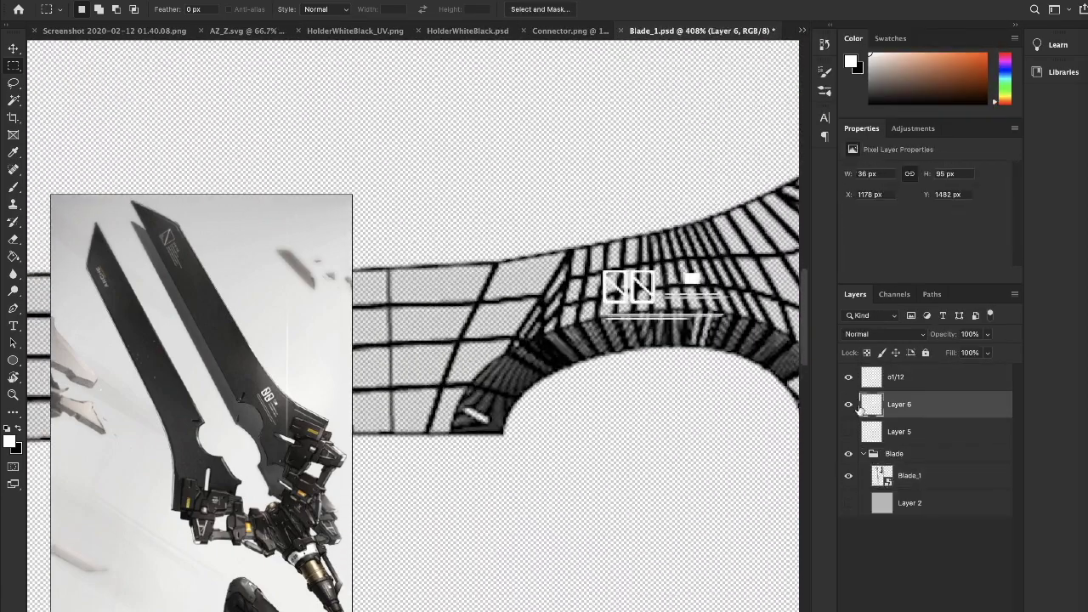
left_click_drag(696, 283, 745, 267)
key("Return")
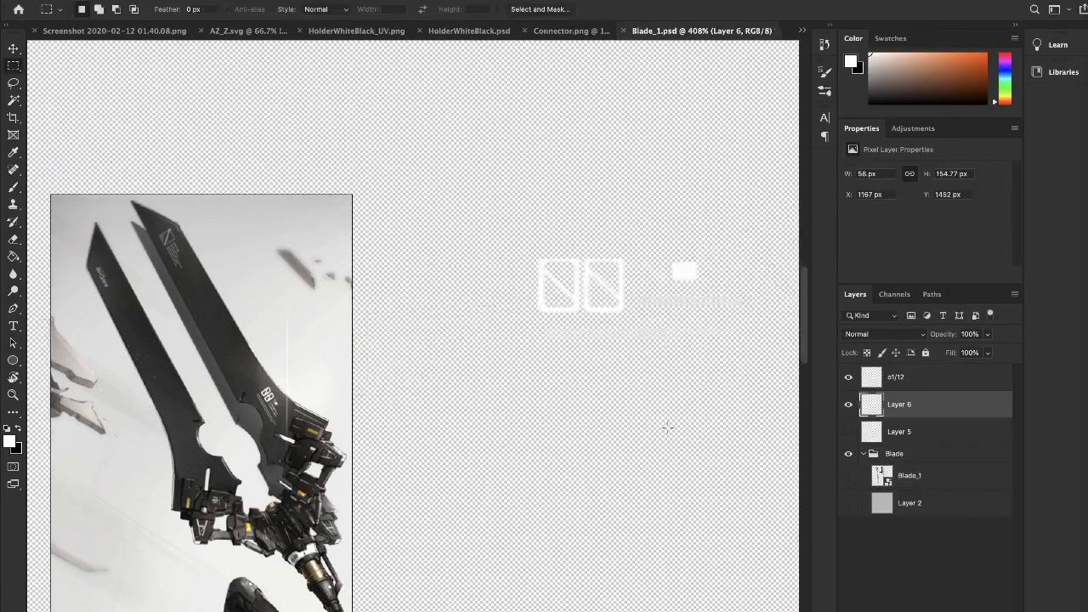
- Preview the widened icons on the sword in Blender, then hide the grey Layer 2 background
key("super+Tab")
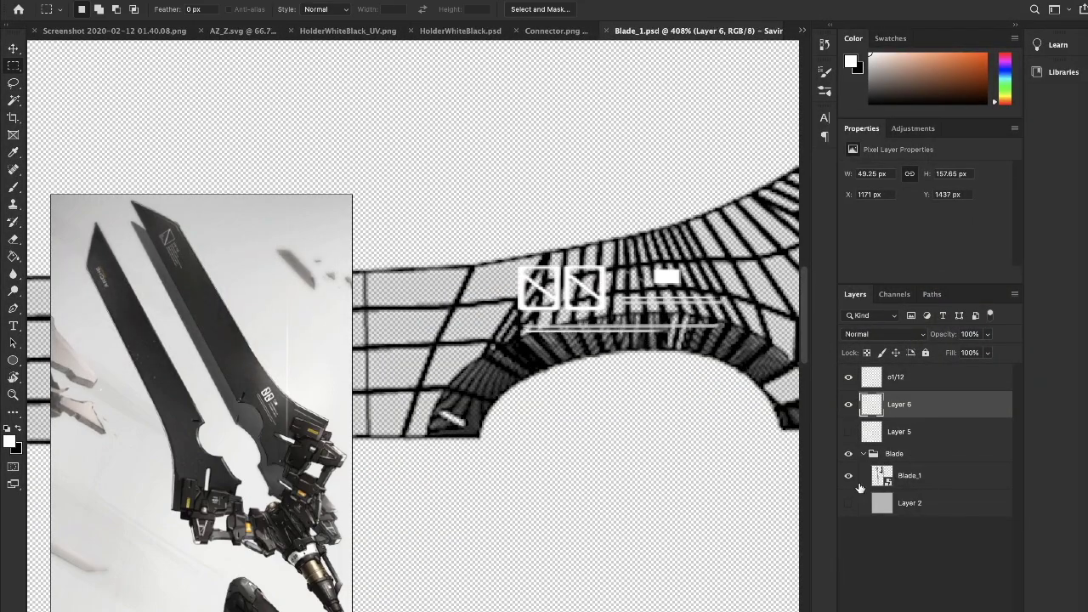
key("super+Tab")
middle_click_drag(654, 350, 723, 295)
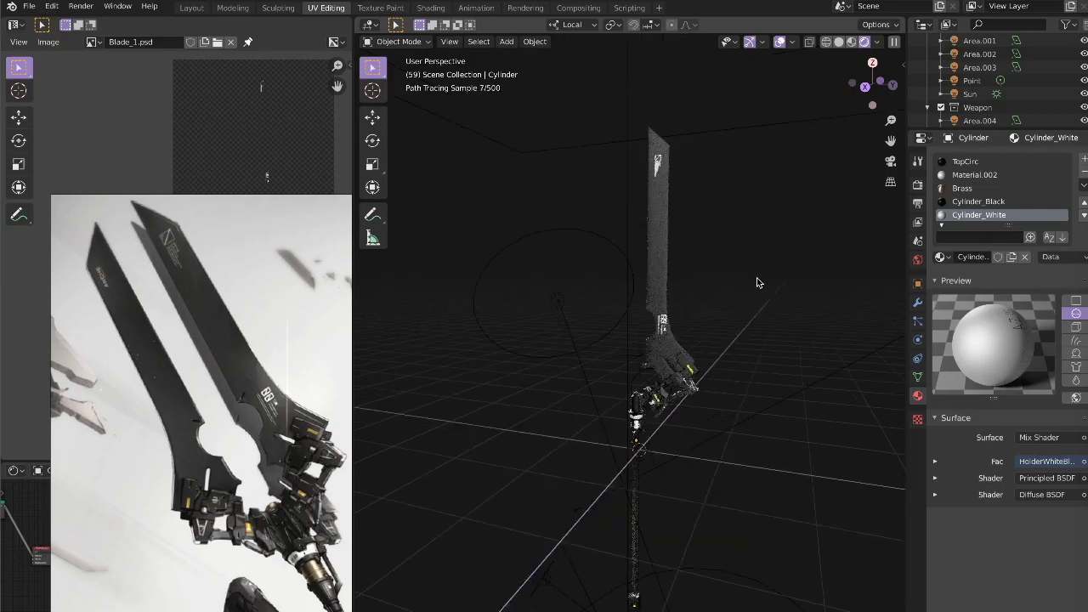
scroll(759, 283, "up", 5)
key("super+Tab")
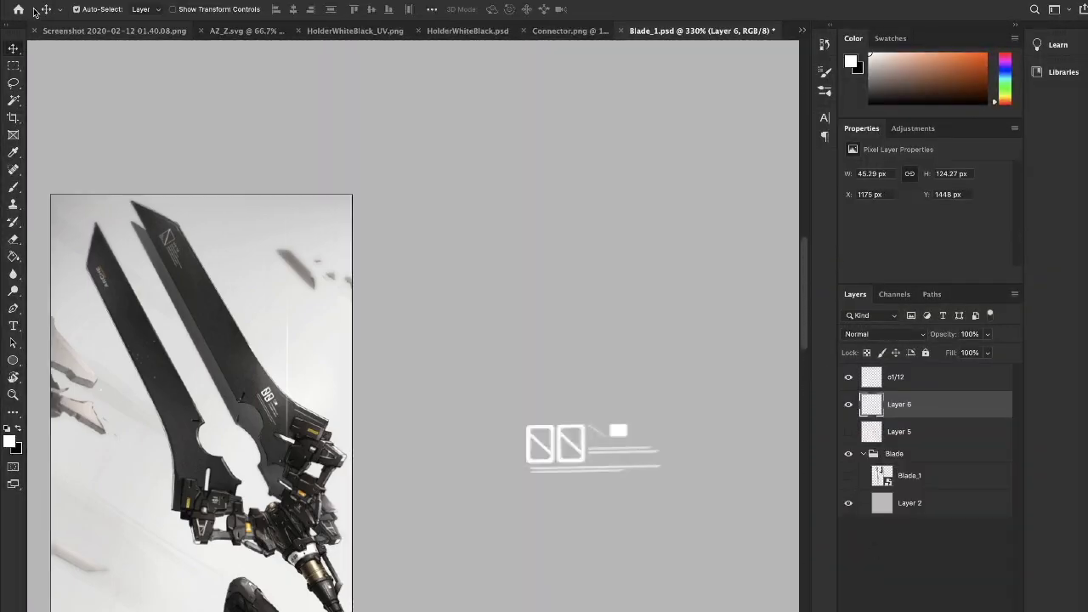
left_click(847, 502)
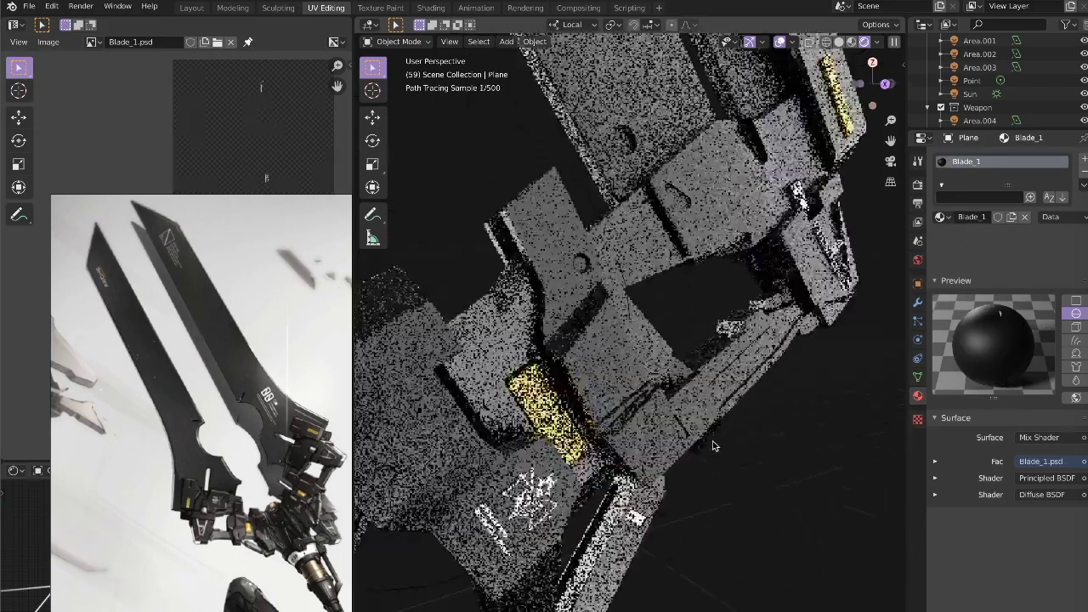
- Orbit under the hilt to inspect the decals, change viewport shading, and maximize the 3D view
middle_click_drag(567, 185, 467, 487)
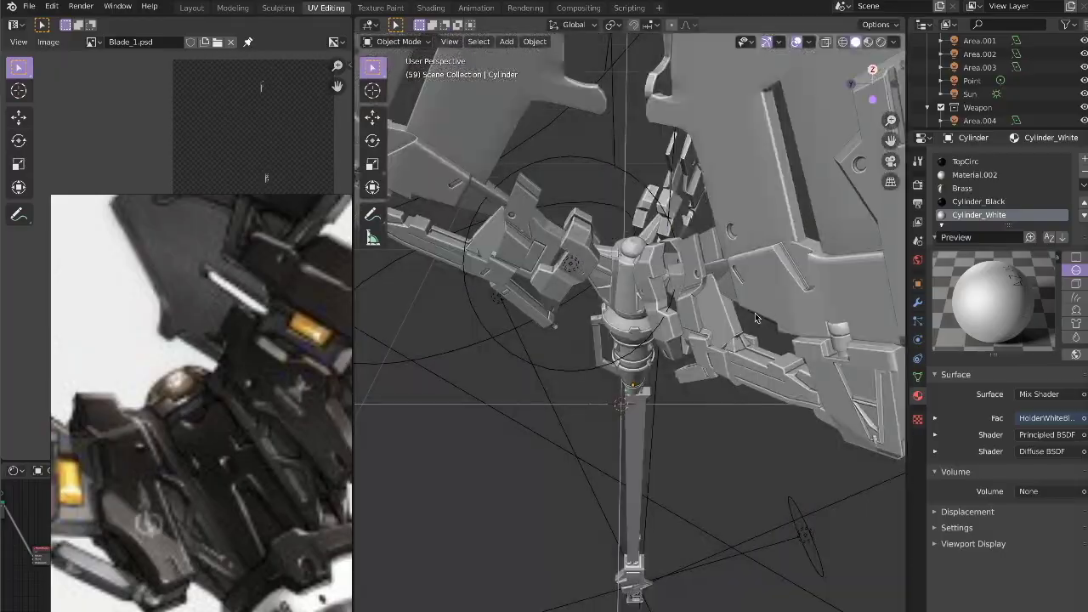
key("z")
left_click(716, 346)
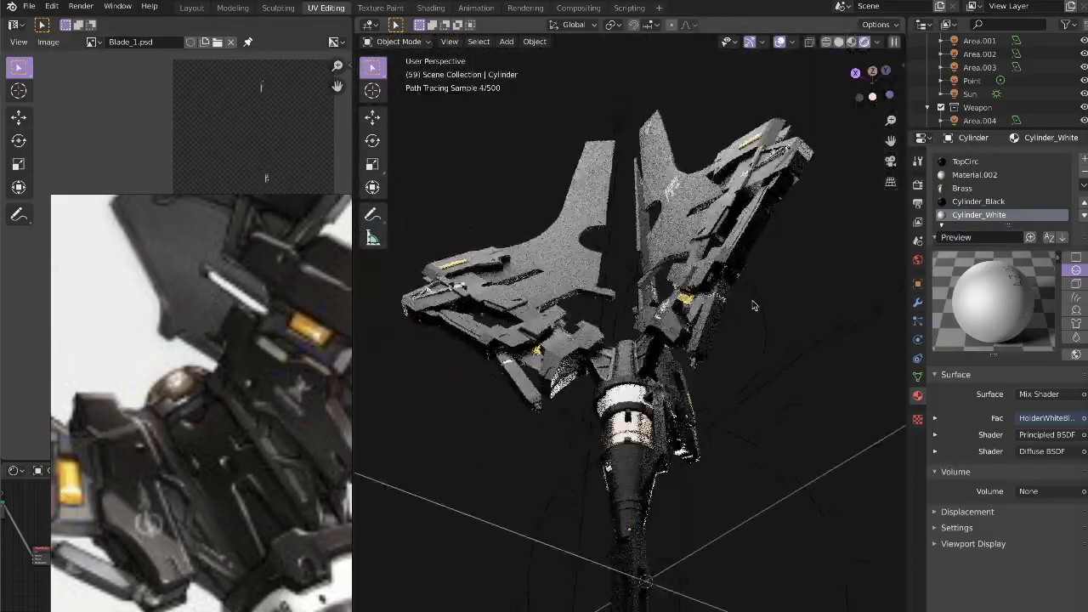
key("ctrl+alt+space")
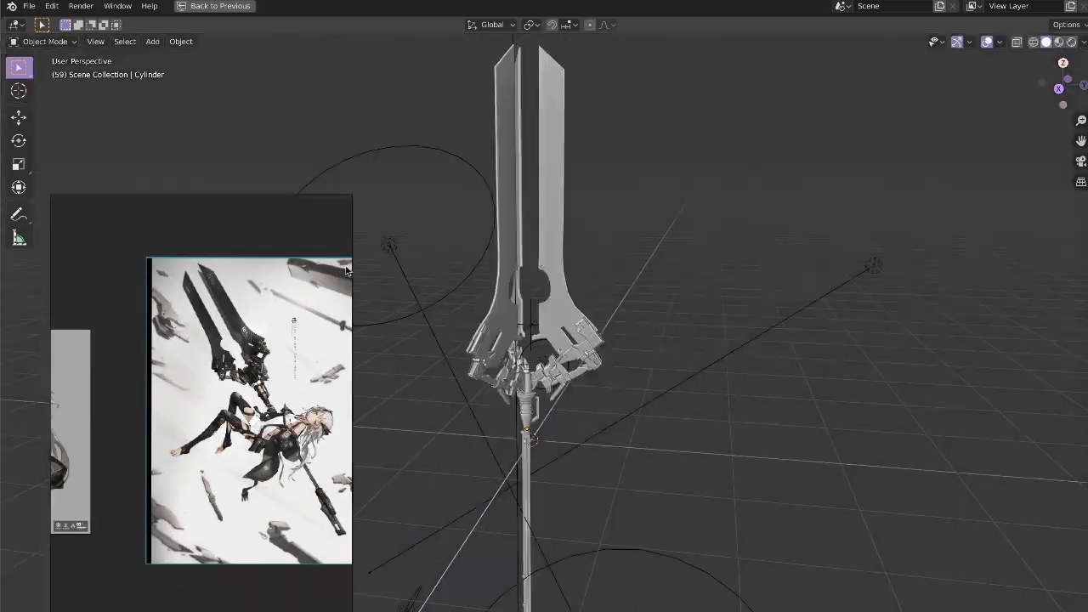
- Orbit down onto the icosphere dome cap on the grip cylinder and switch to wireframe shading
middle_click_drag(873, 407, 714, 354)
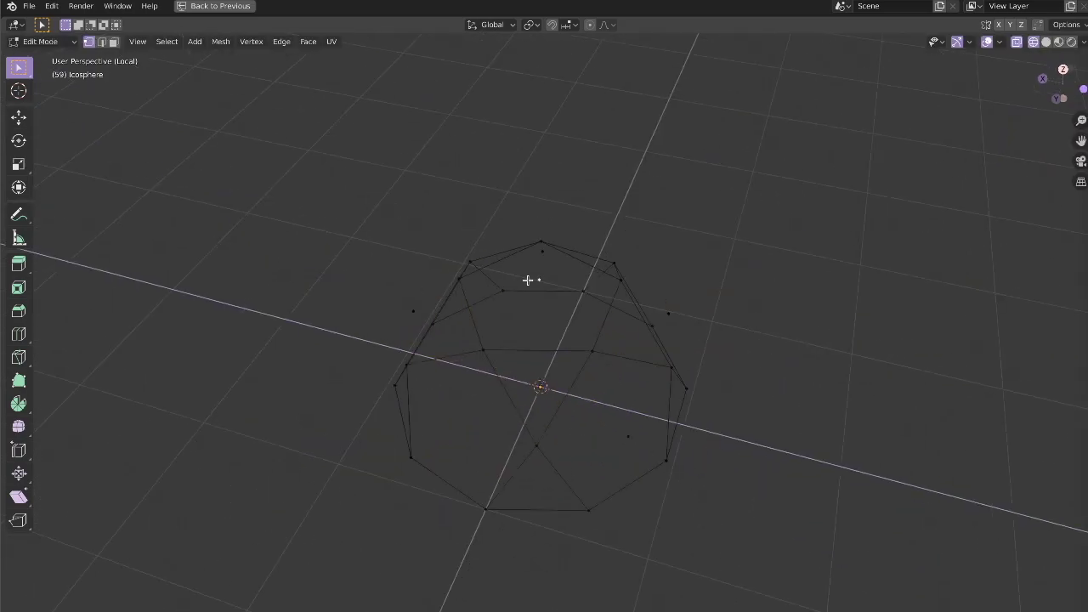
middle_click_drag(572, 337, 602, 474)
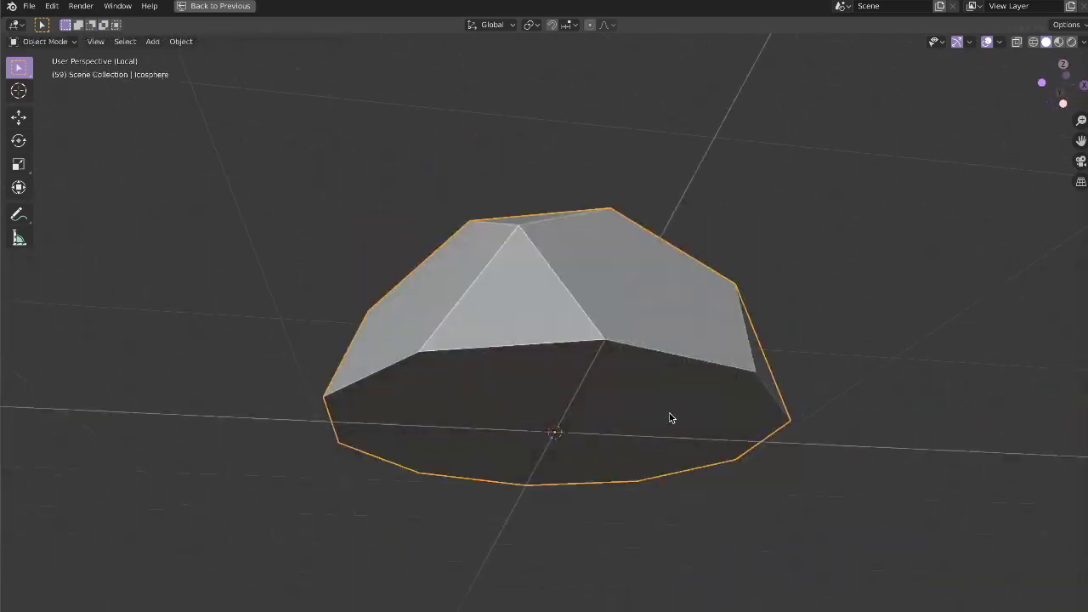
key("z")
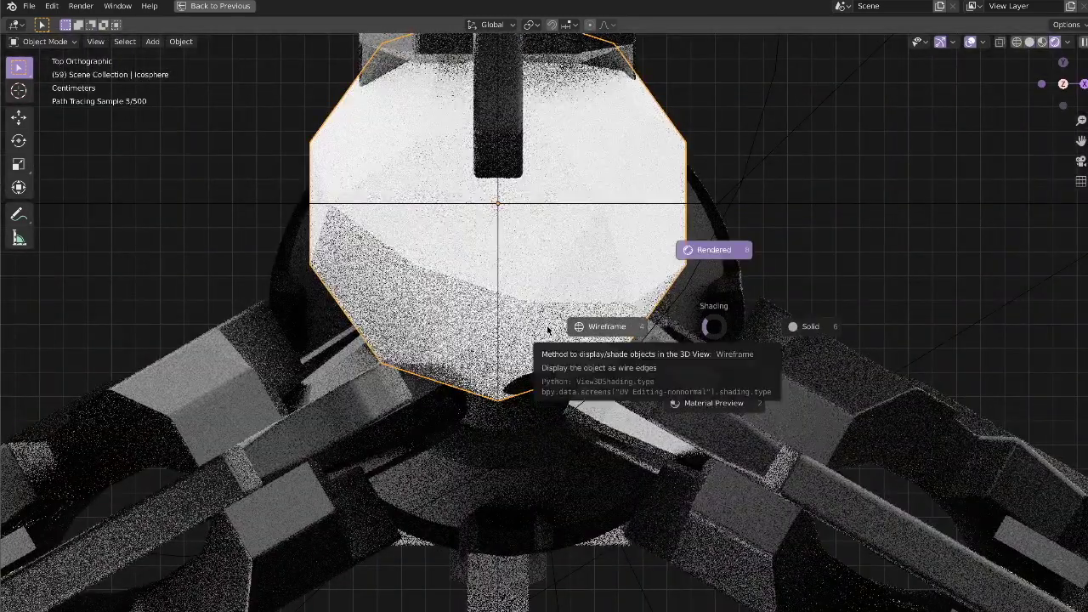
left_click(547, 328)
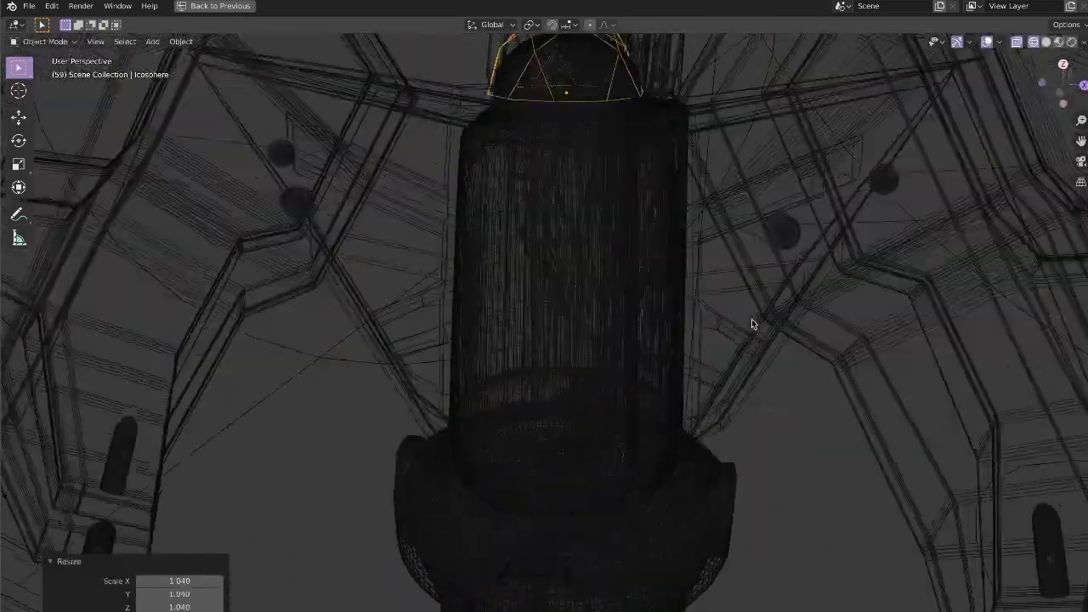
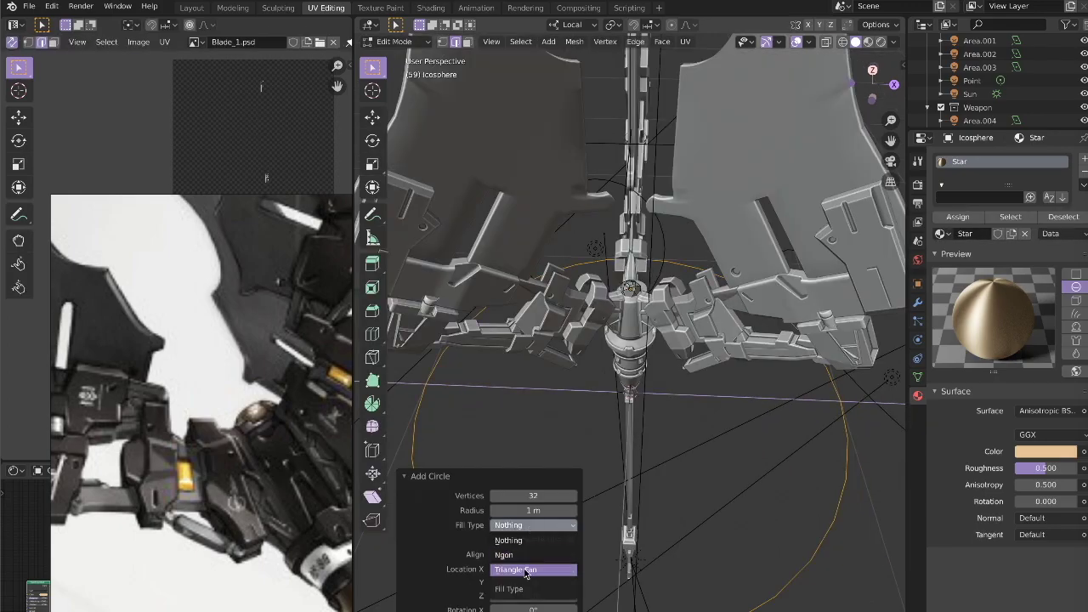
- Fill the new circle as a triangle fan and select its outer rim face loop
left_click(526, 570)
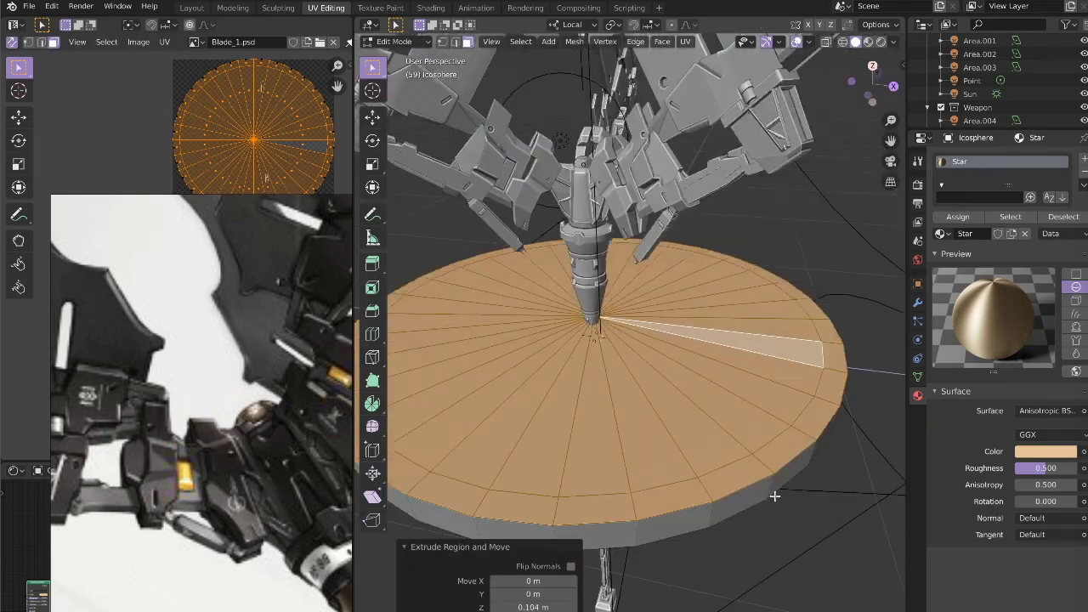
left_click(569, 476)
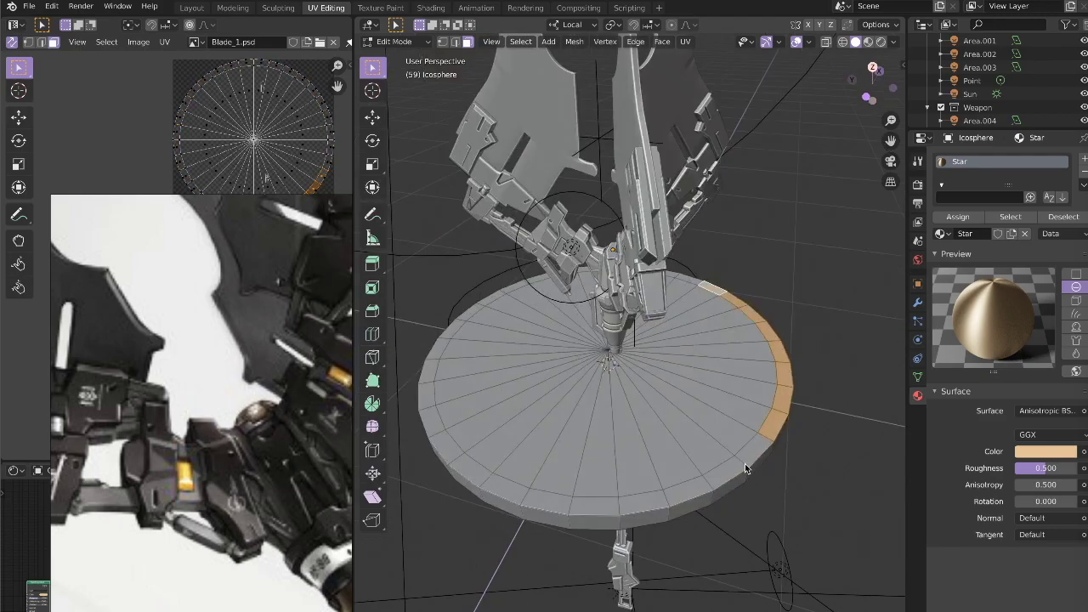
left_click(736, 519, "alt")
middle_click_drag(735, 519, 851, 432)
middle_click_drag(686, 465, 644, 509)
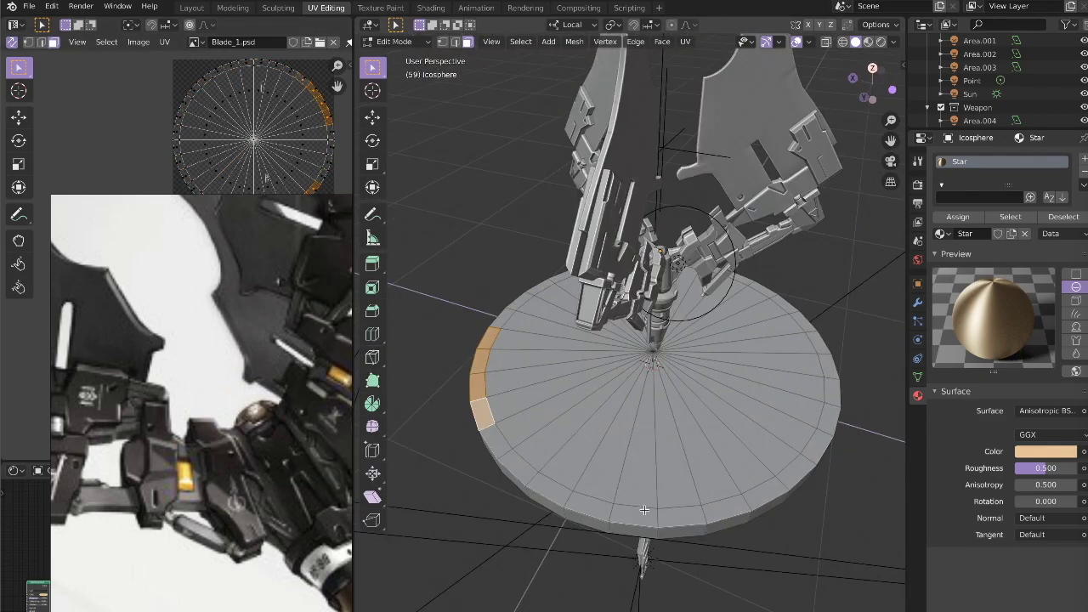
middle_click_drag(786, 547, 799, 476)
- Raise the whole disc 0.63 m and rotate it -90° about Z
key("a")
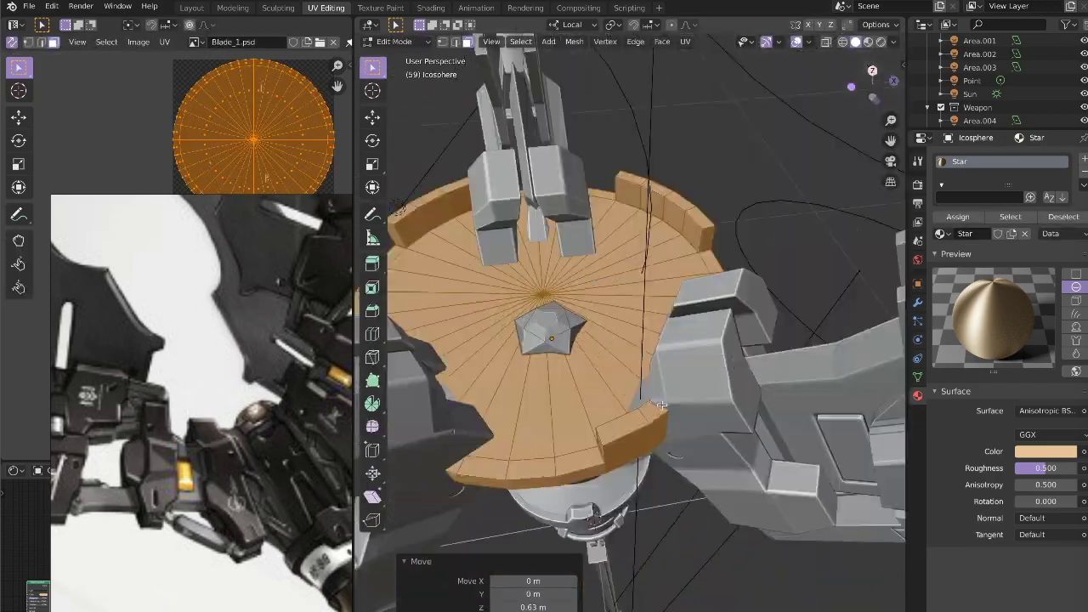
key("KP_7")
scroll(805, 439, "up", 3)
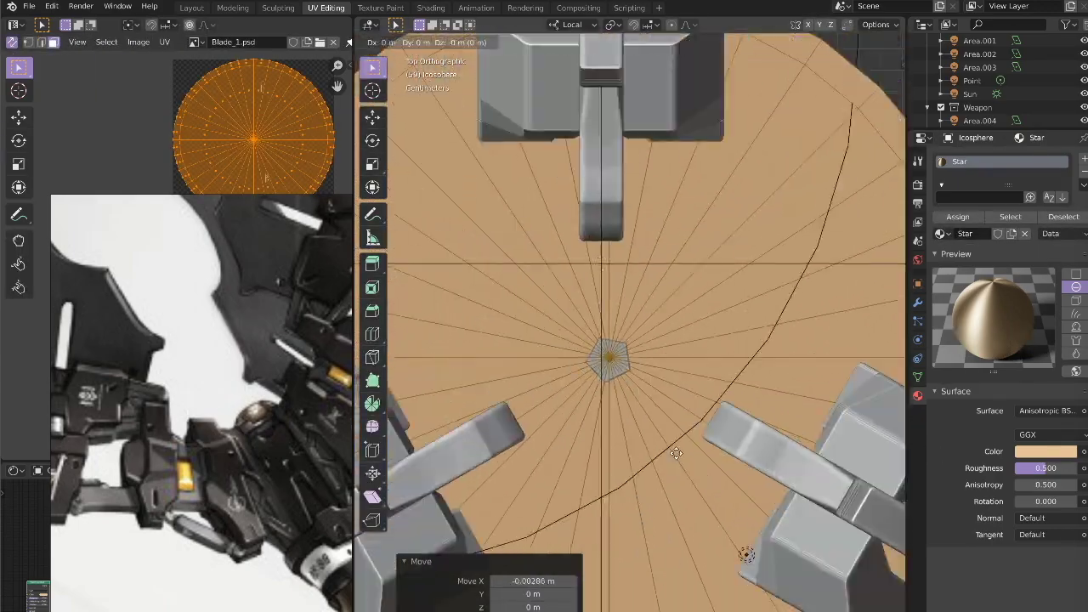
middle_click_drag(676, 453, 595, 340)
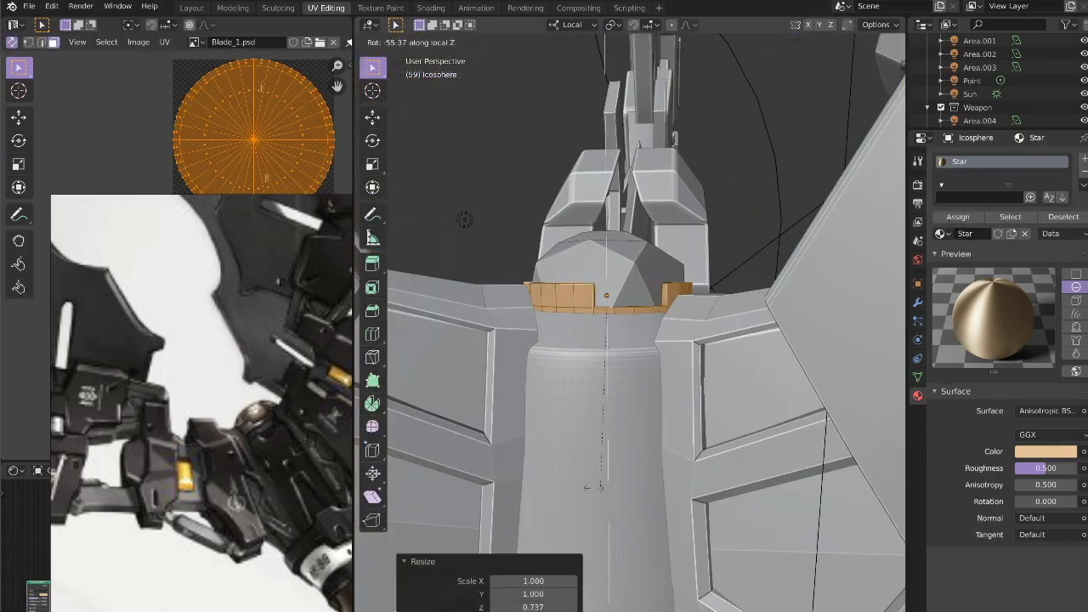
key("r")
key("z")
left_click(339, 330)
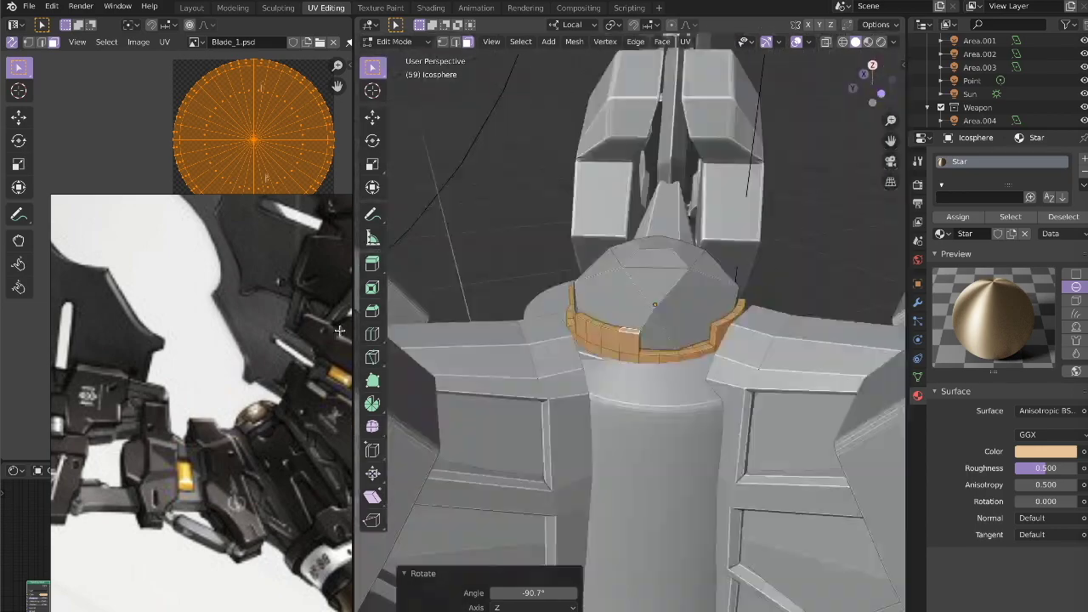
key("alt+a")
scroll(648, 355, "up", 3)
mouse_move(720, 353)
middle_mouse_down()
mouse_move(648, 355)
mouse_move(646, 280)
middle_mouse_up()
- Add a Bevel modifier to the disc in Object Mode
key("Tab")
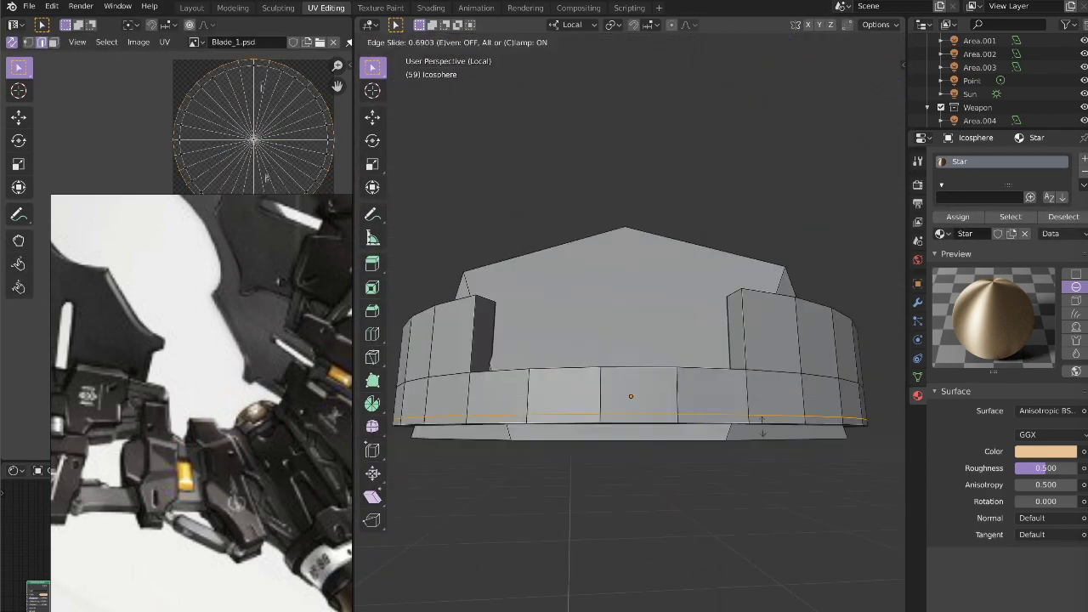
left_click(917, 302)
left_click(959, 158)
left_click(816, 208)
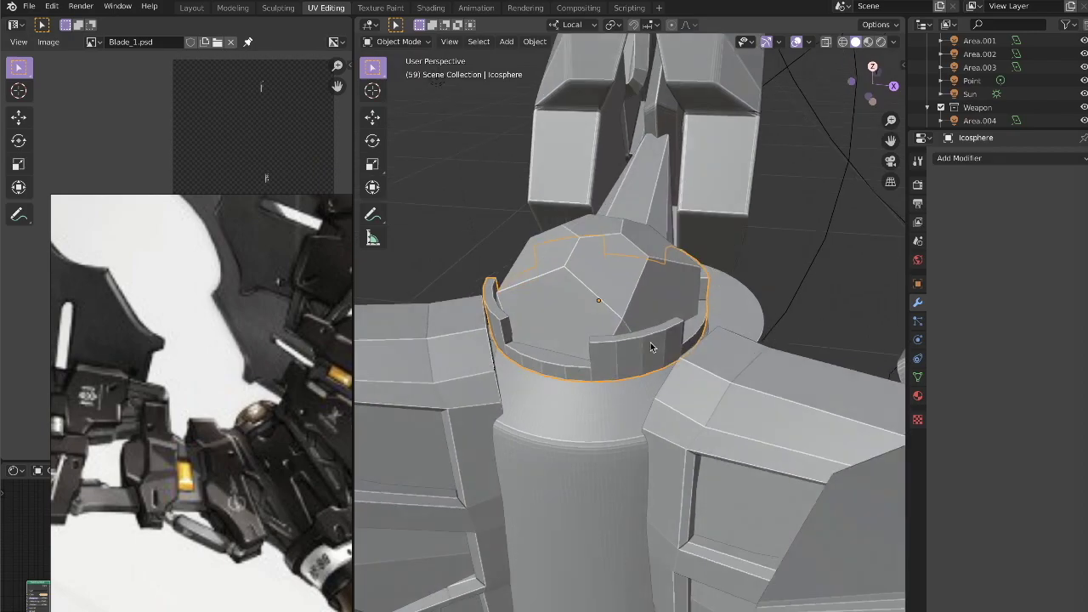
- Give the isolated disc a Subdivision Surface modifier and an extra edge loop
key("KP_Divide")
middle_click_drag(861, 204, 770, 297)
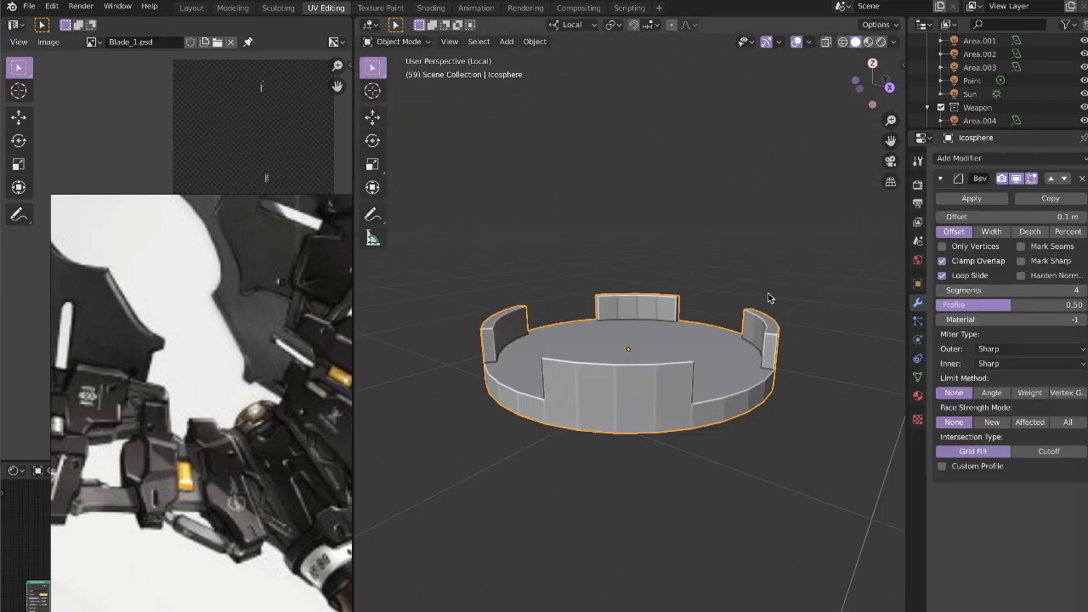
key("Tab")
key("ctrl+1")
scroll(770, 297, "up", 4)
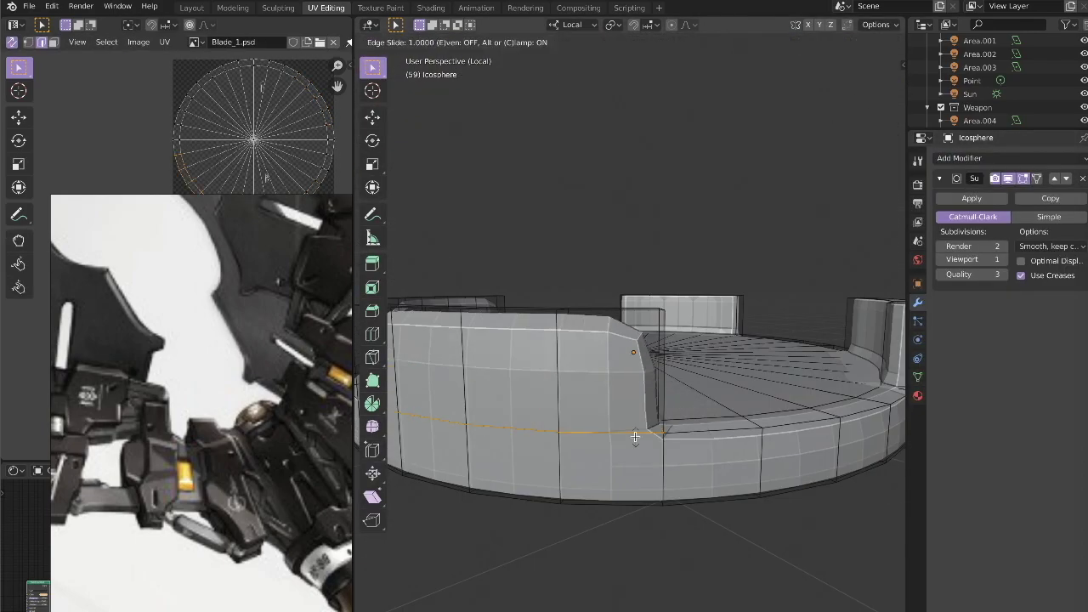
left_click(477, 310)
middle_click_drag(477, 310, 661, 385)
middle_click_drag(526, 357, 646, 476)
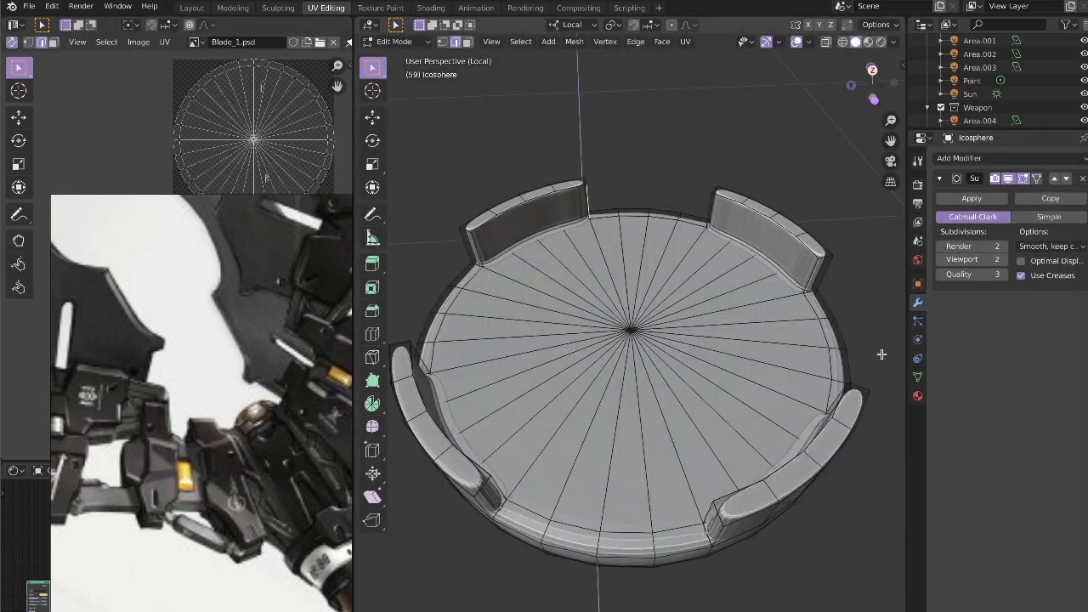
key("Tab")
- Give the disc the pale Star_Support material and switch to Rendered shading
left_click(917, 396)
left_click(1083, 184)
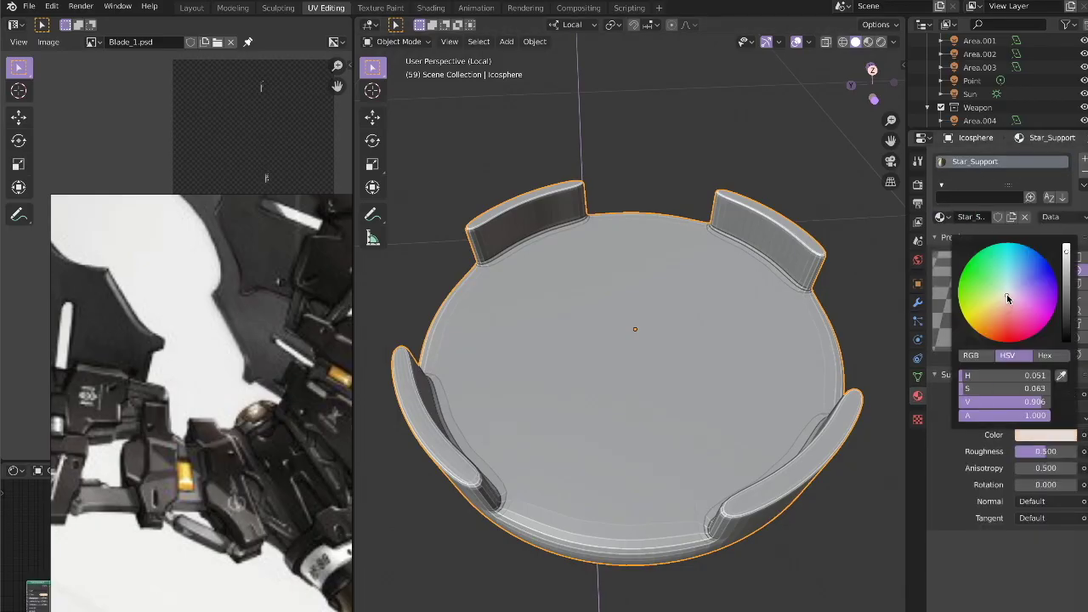
key("KP_Divide")
key("shift+z")
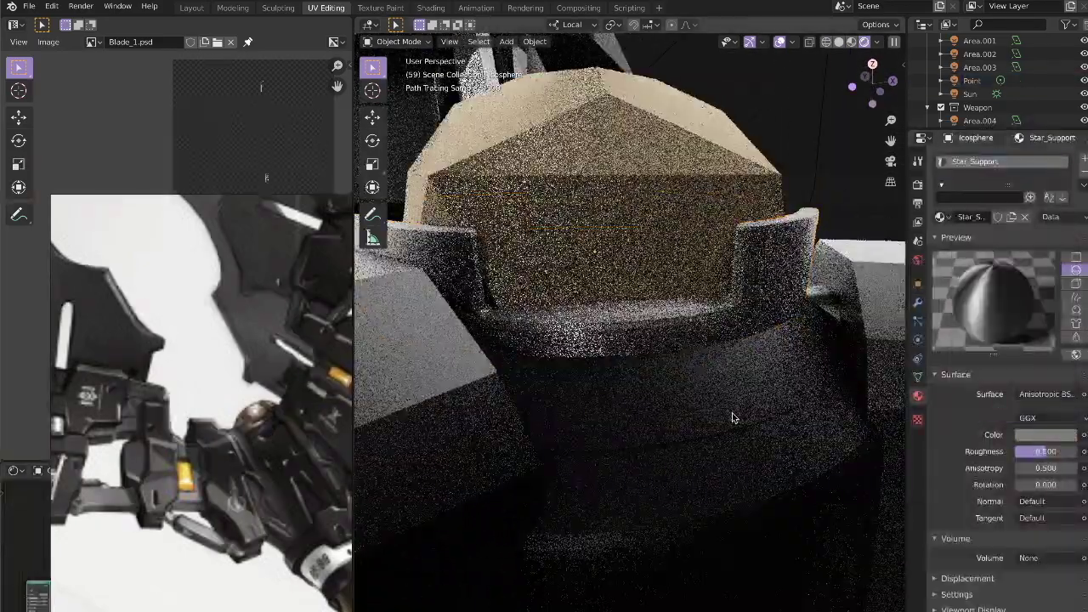
- Give the dome a new Principled material with Metallic 1 and a copper orange base colour
middle_click_drag(733, 417, 595, 255)
left_click(595, 255)
left_click(986, 162)
left_click(1047, 393)
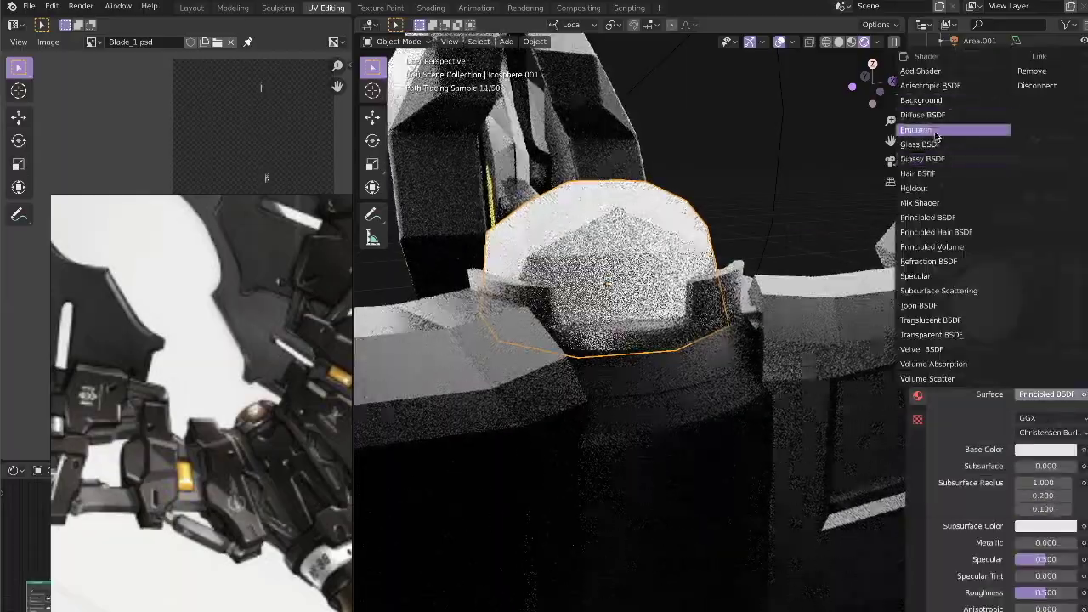
left_click_drag(1083, 493, 1087, 493)
left_click(1045, 396)
left_click(999, 240)
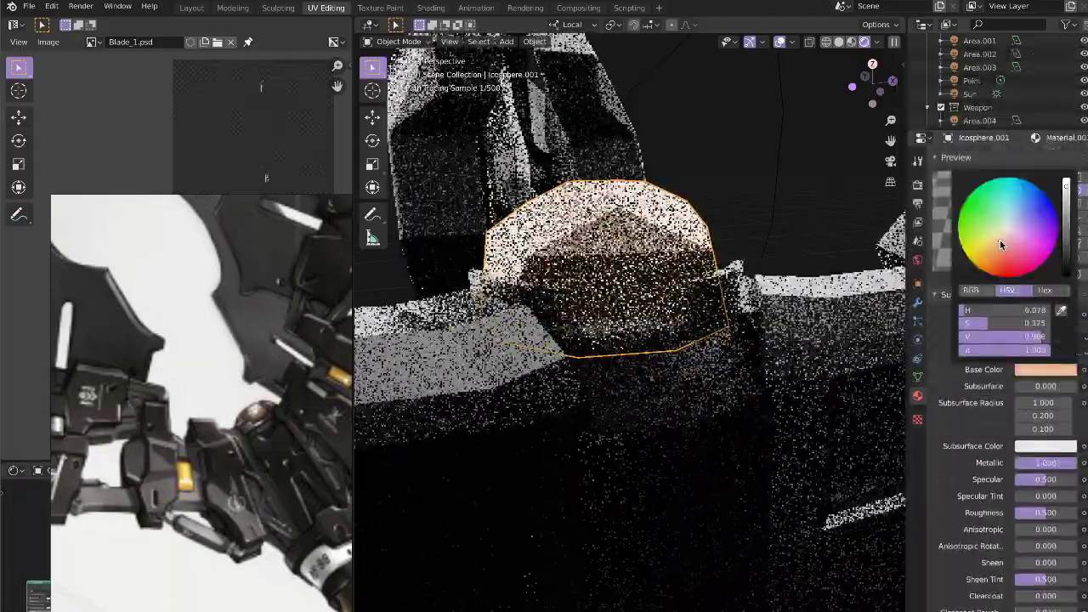
scroll(1007, 425, "down", 3)
left_click_drag(1045, 459, 1020, 459)
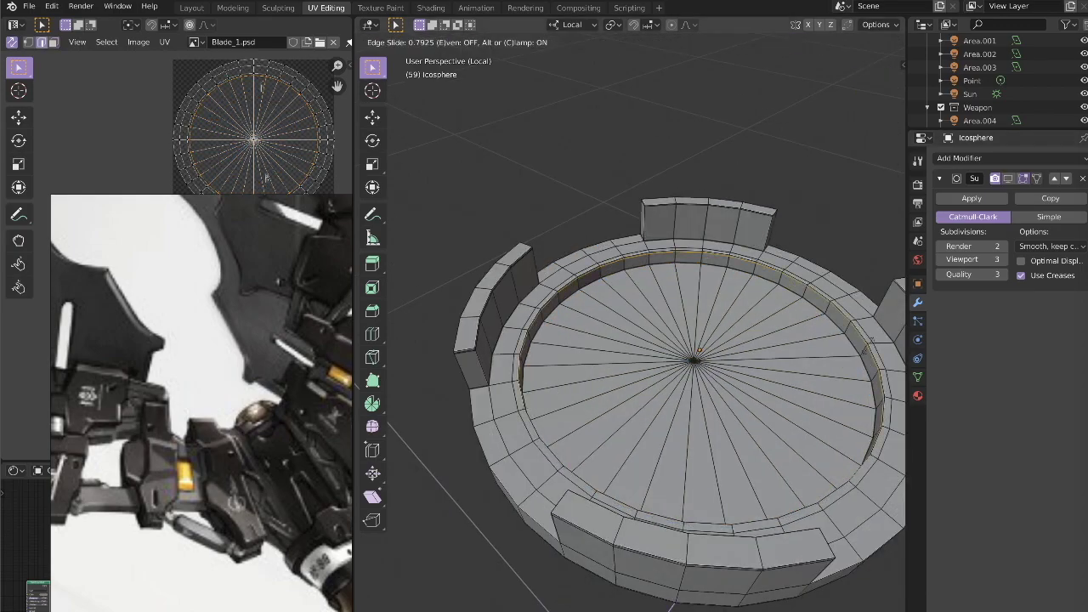
- Confirm the inset groove ring inside the disc's rim walls and check it from a low side view
left_click(779, 307)
middle_click_drag(748, 357, 779, 307)
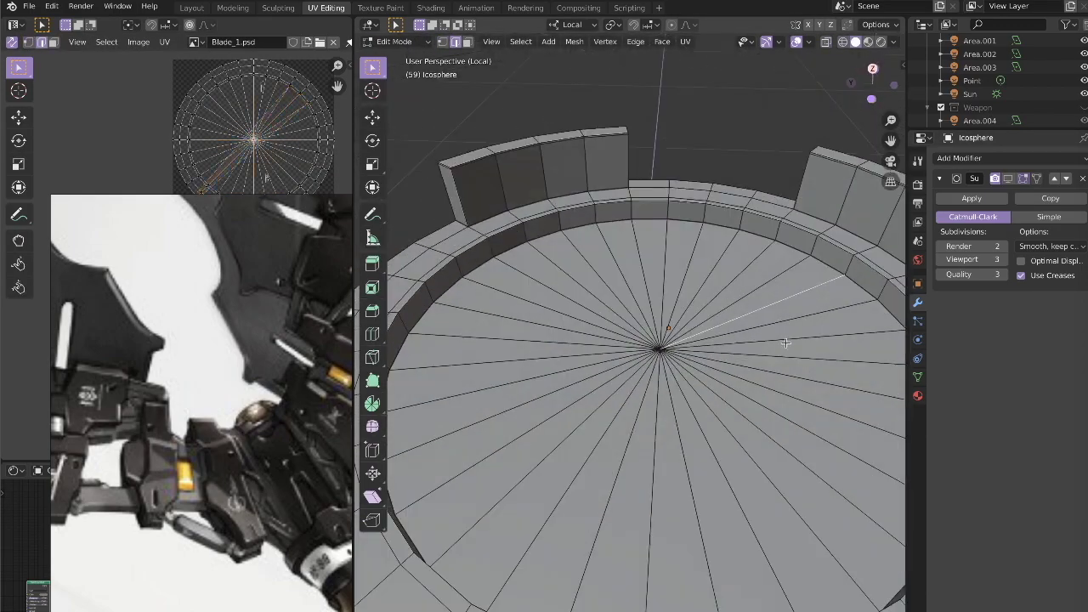
middle_click_drag(756, 411, 613, 428)
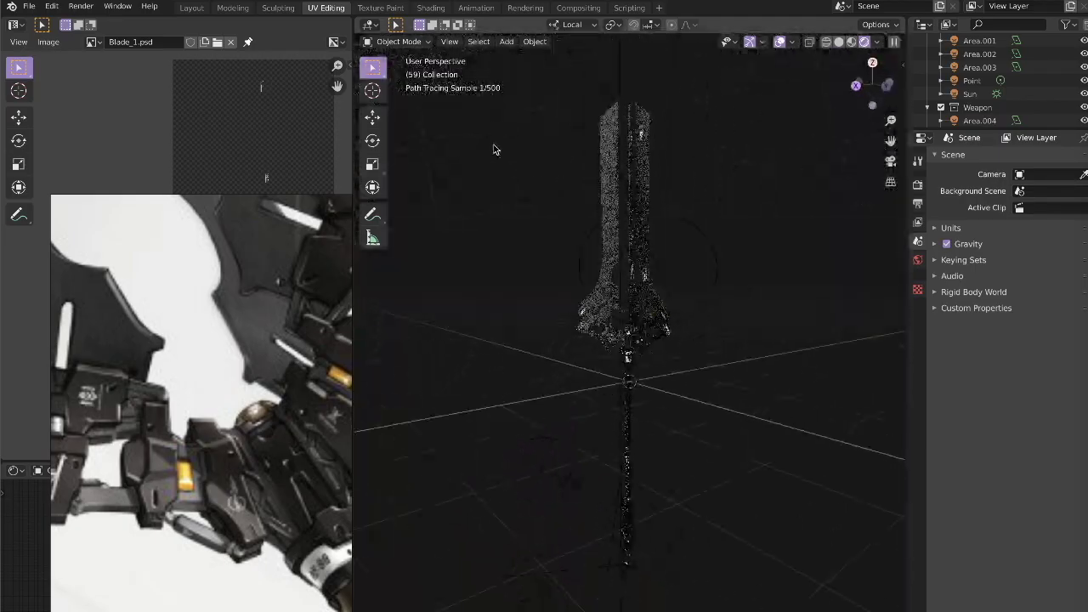
- Maximize the rendered viewport and inspect the crossguard plate Cube.004 up close
key("ctrl+space")
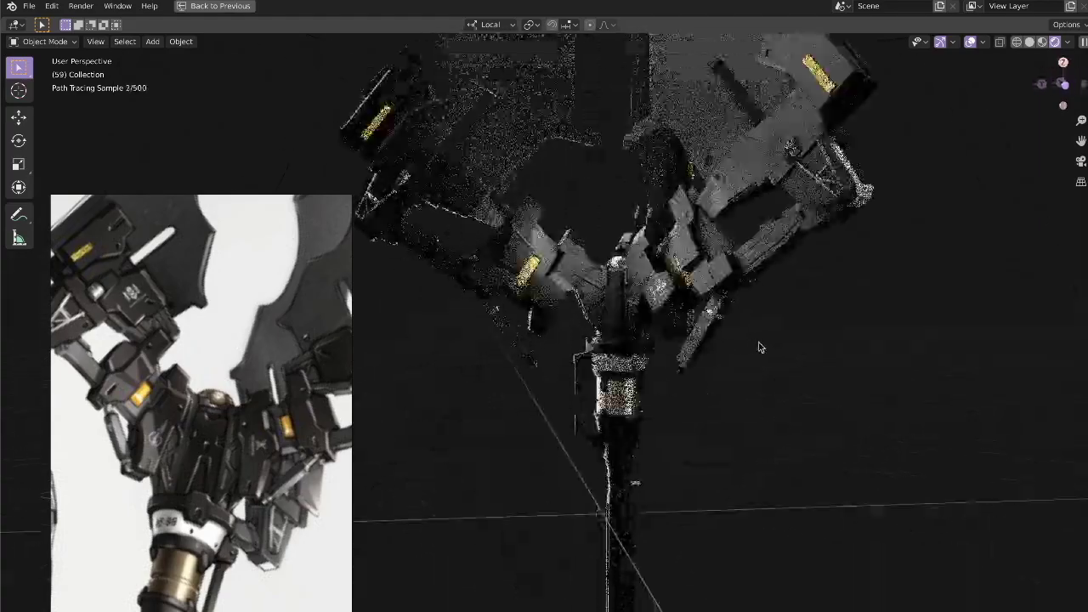
middle_click_drag(761, 347, 670, 327)
left_click(633, 450)
middle_click_drag(633, 450, 435, 464)
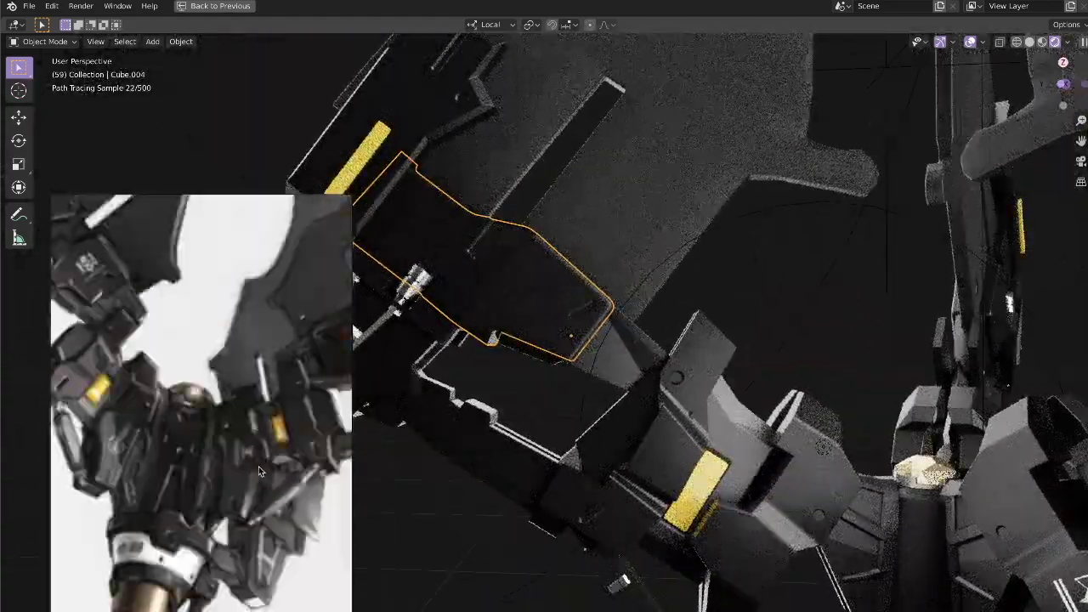
scroll(818, 439, "down", 10)
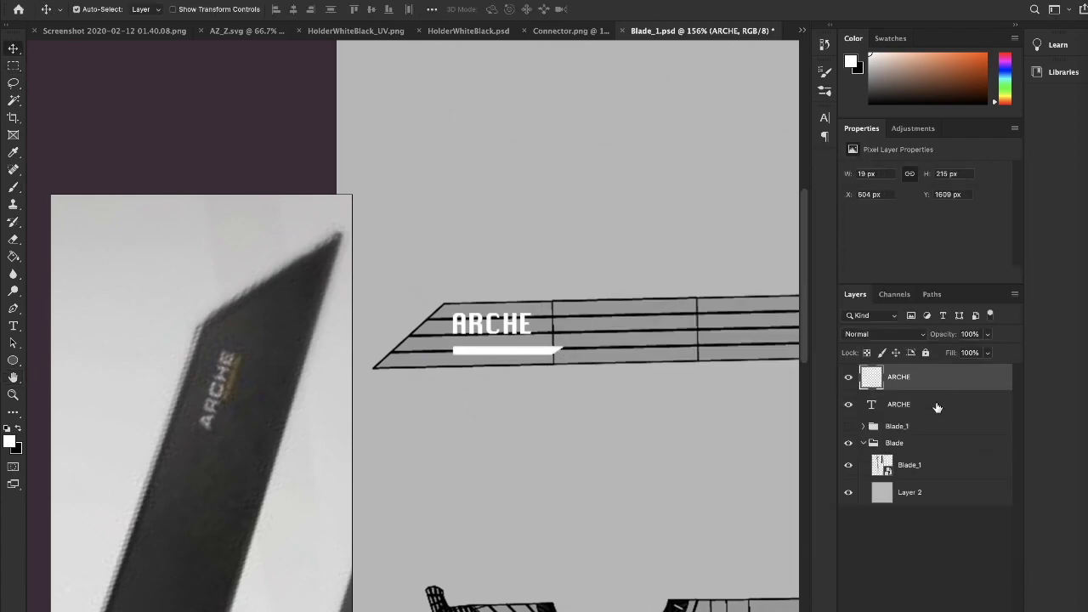
- Fill the bar under ARCHE with yellow and stretch it wider
scroll(508, 347, "up", 5, "alt")
scroll(774, 286, "down", 3, "alt")
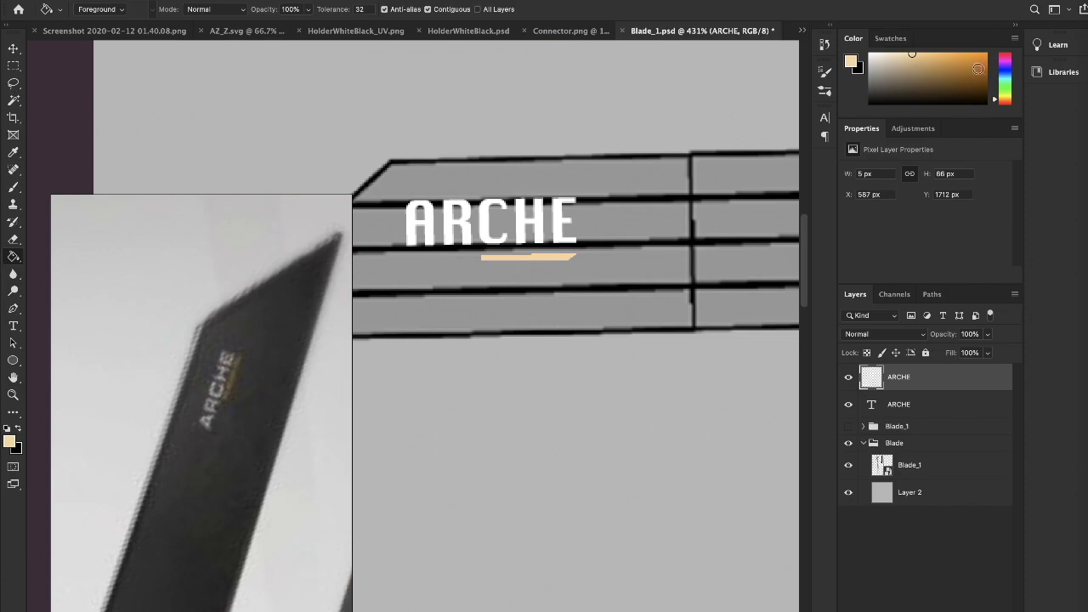
scroll(788, 263, "down", 2, "alt")
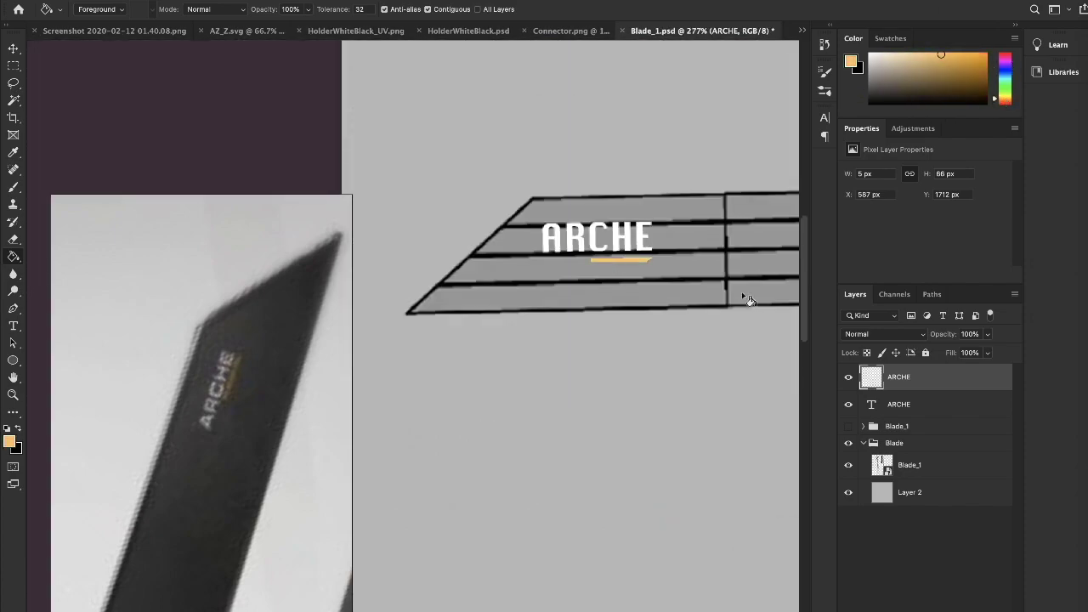
left_click(748, 299)
key("ctrl+z")
scroll(634, 294, "down", 2, "alt")
scroll(634, 294, "up", 4, "alt")
key("ctrl+t")
left_click_drag(553, 306, 539, 287)
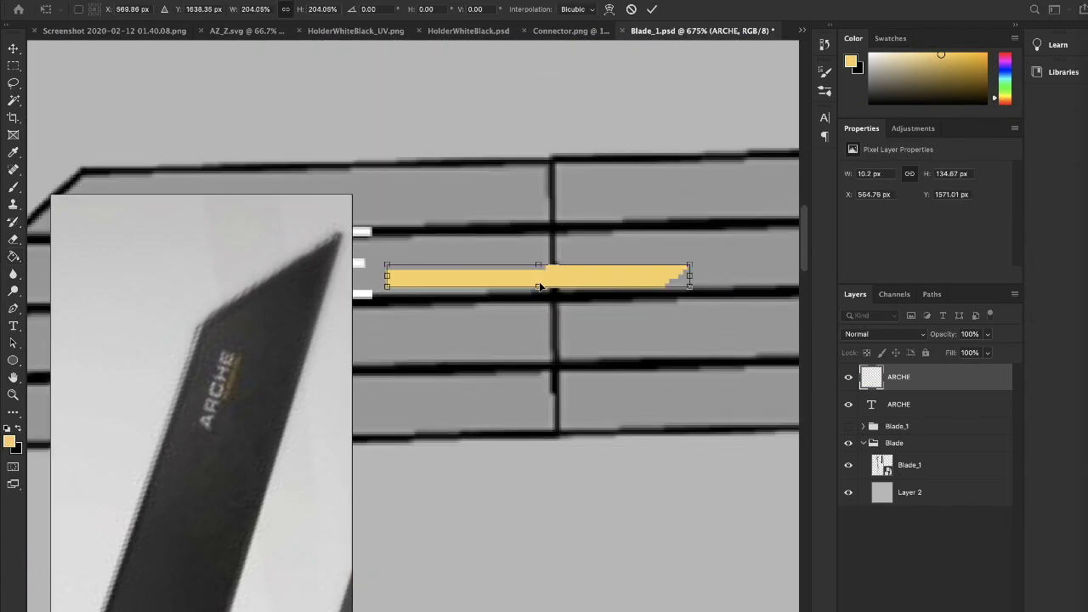
key("Return")
- Marquee-select around the yellow bar, transform it again, then drop the selection
scroll(493, 365, "up", 2, "alt")
key("m")
left_click_drag(387, 285, 690, 262)
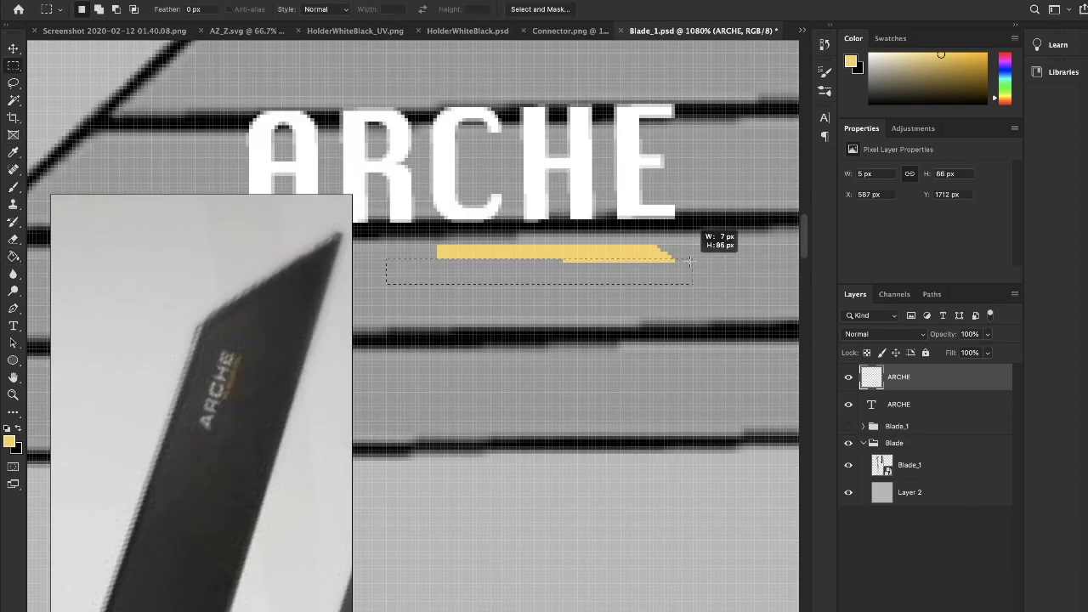
key("ctrl+t")
scroll(671, 247, "down", 2, "alt")
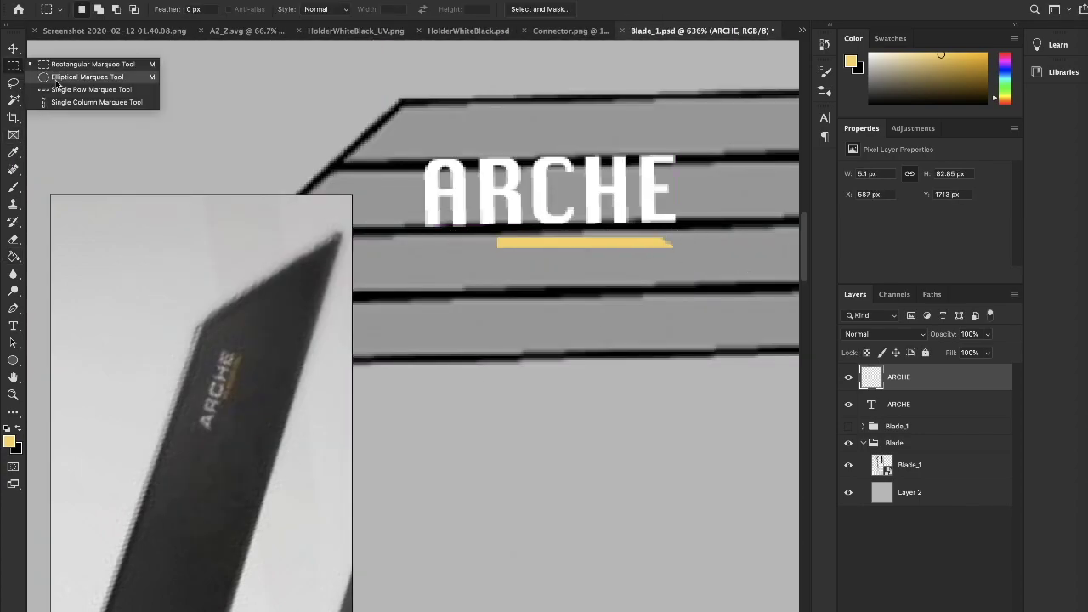
scroll(473, 246, "down", 5, "alt")
scroll(549, 331, "up", 5, "alt")
key("alt+bracketleft")
- Commit a free transform of the ARCHE text and save the texture as Blade_2.psd
key("ctrl+t")
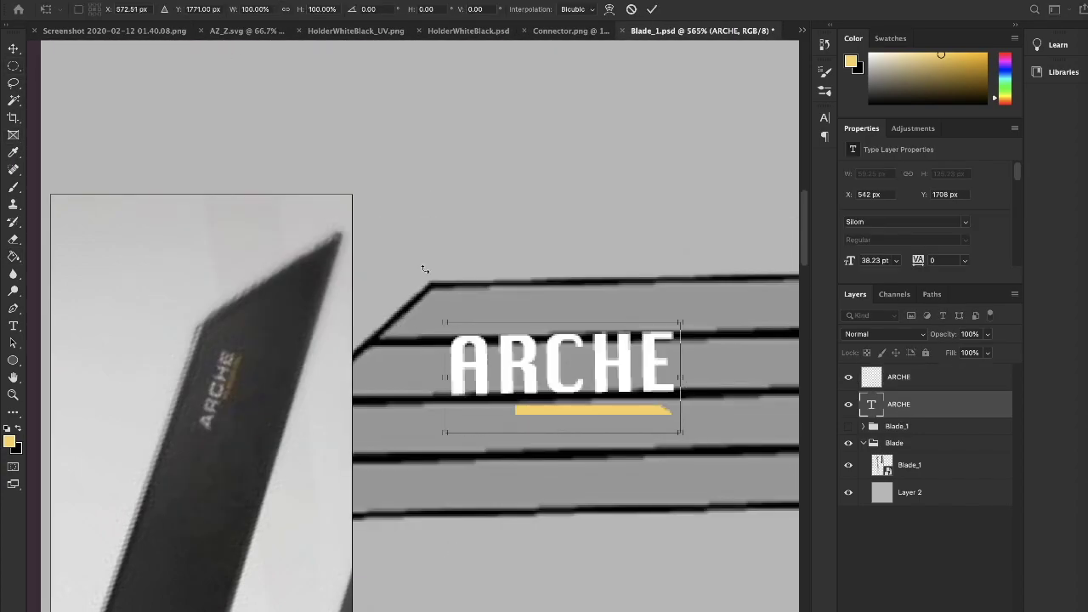
key("Return")
key("super+shift+s")
type("Blade_2.psd")
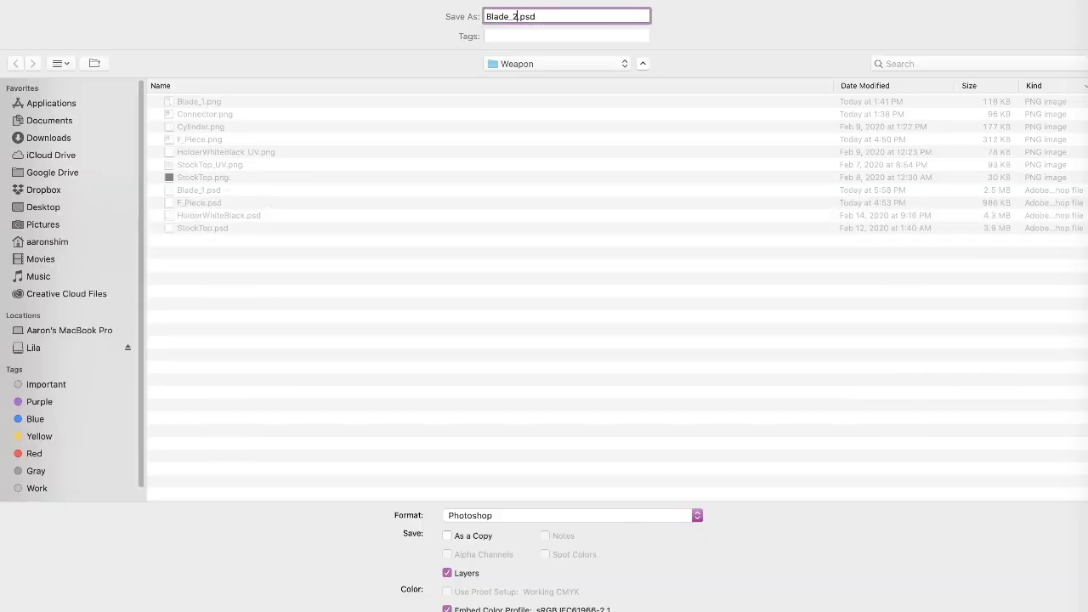
key("Return")
key("super+Tab")
key("Escape")
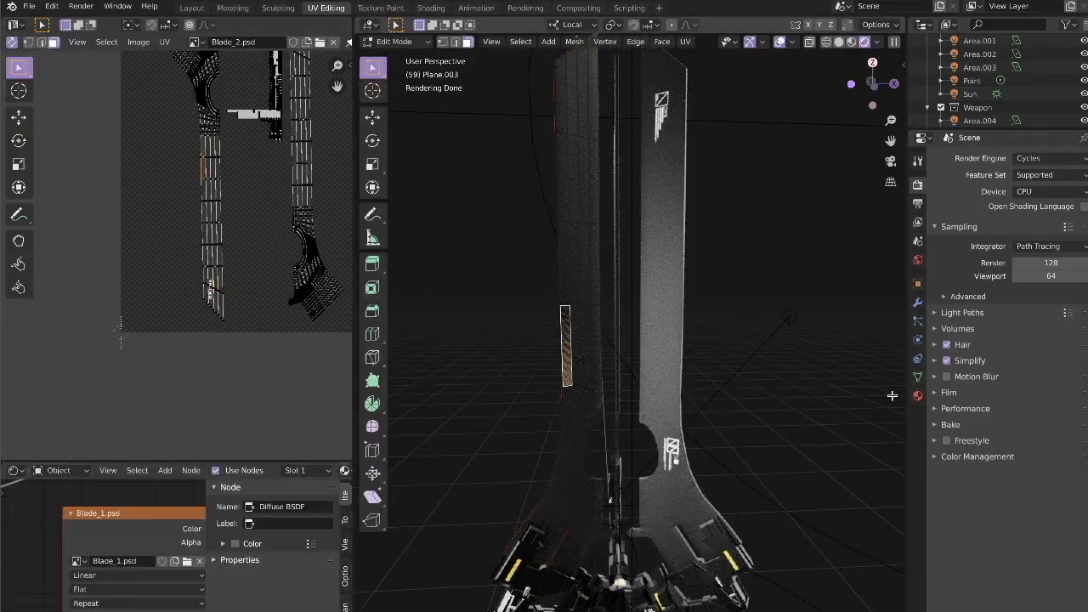
- Assign the Blade_2 material to the blade plane and preview it in Rendered shading
left_click(917, 395)
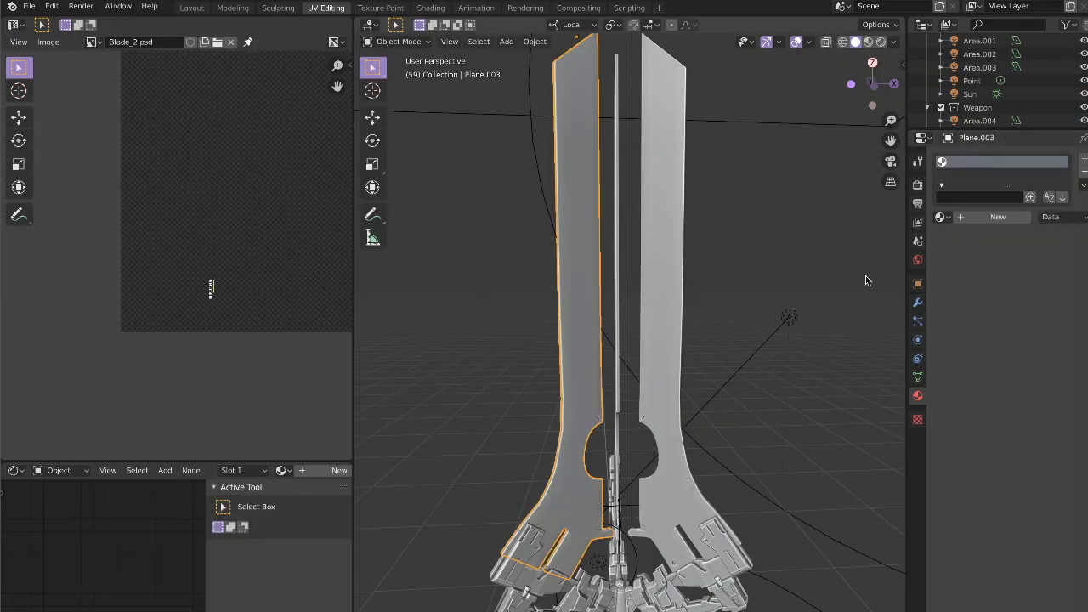
key("z")
left_click(790, 240)
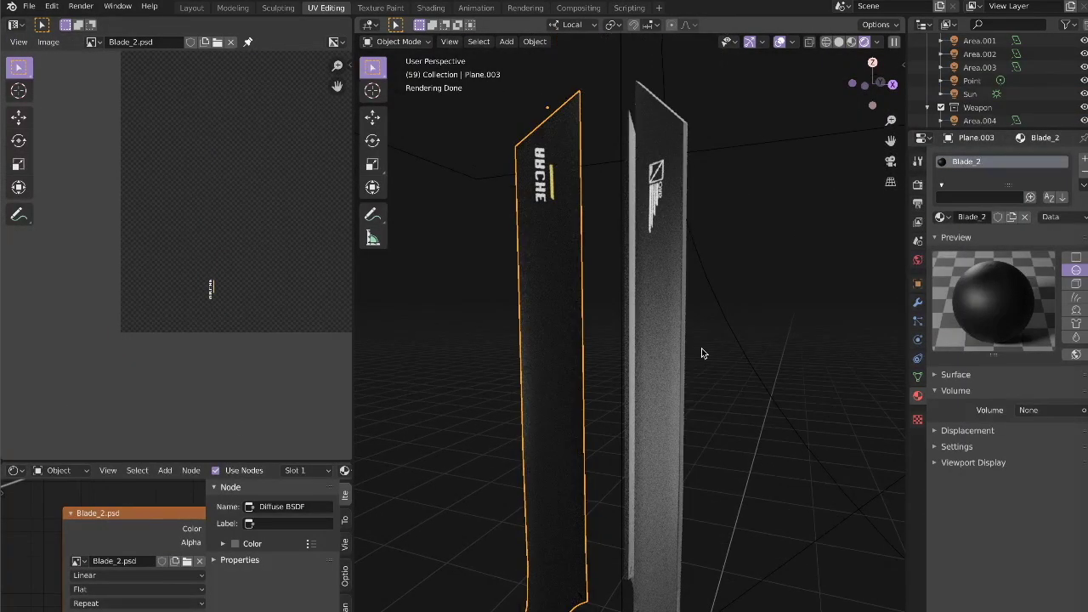
key("super+Tab")
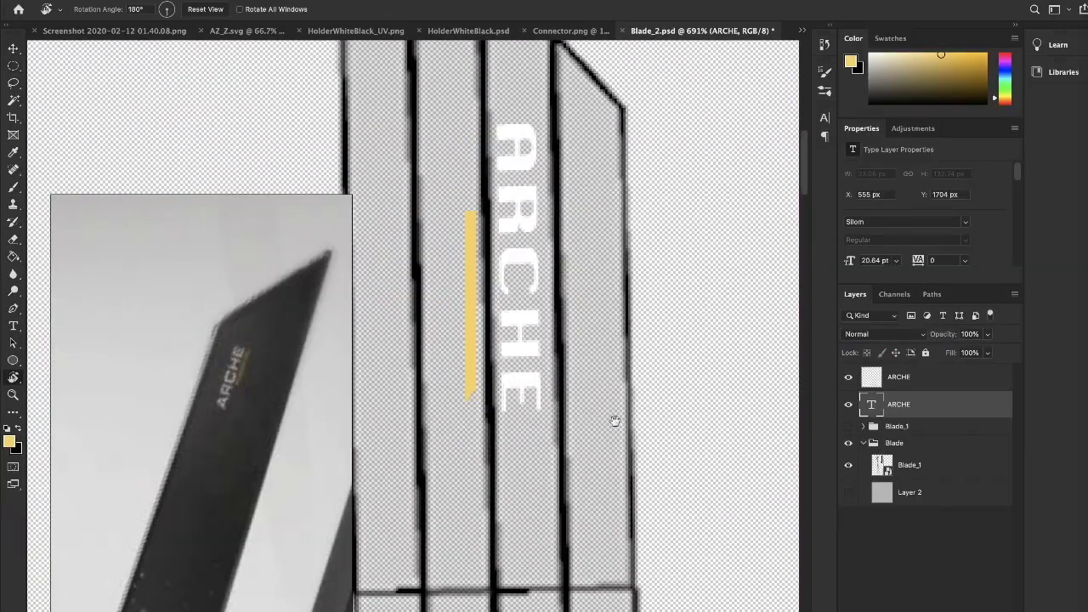
- Flip the ARCHE text so it reads correctly and check it on the blade in Blender
left_click(935, 376, "shift")
left_click(552, 26)
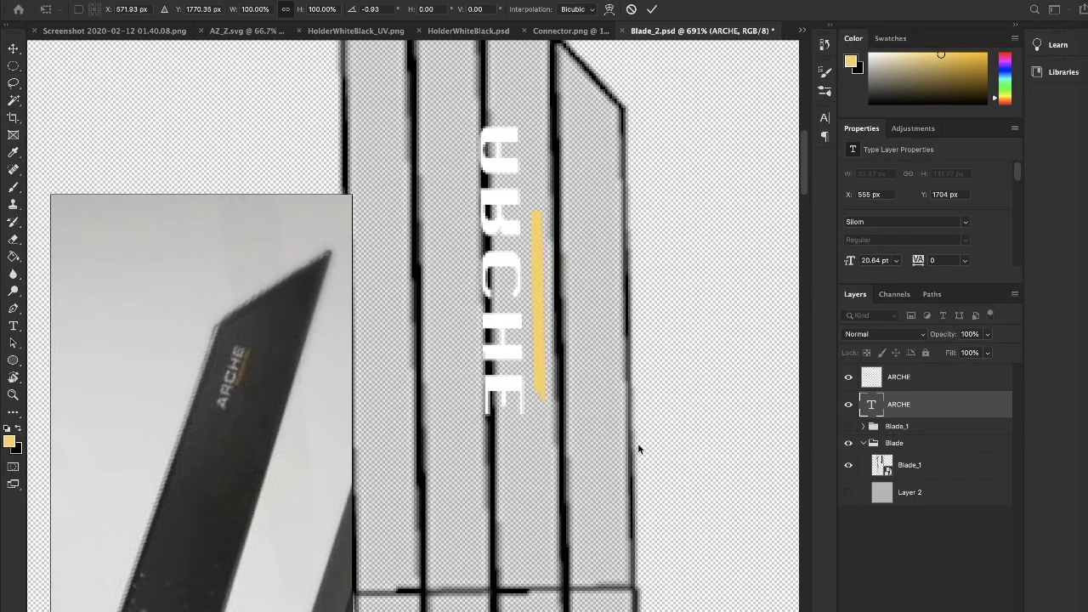
key("super+shift+slash")
key("Return")
key("super+Tab")
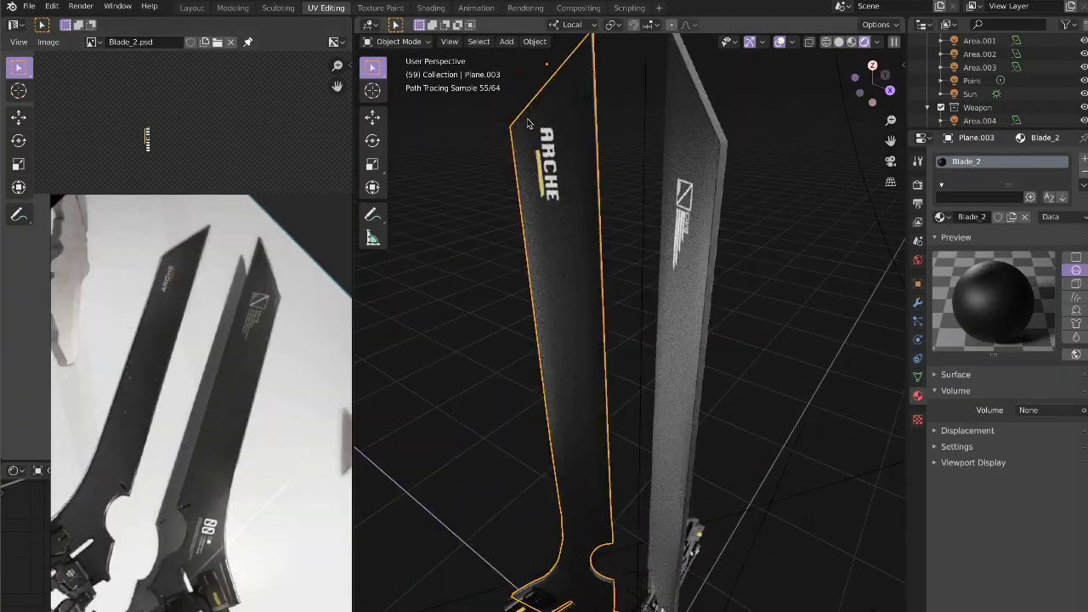
key("super+Tab")
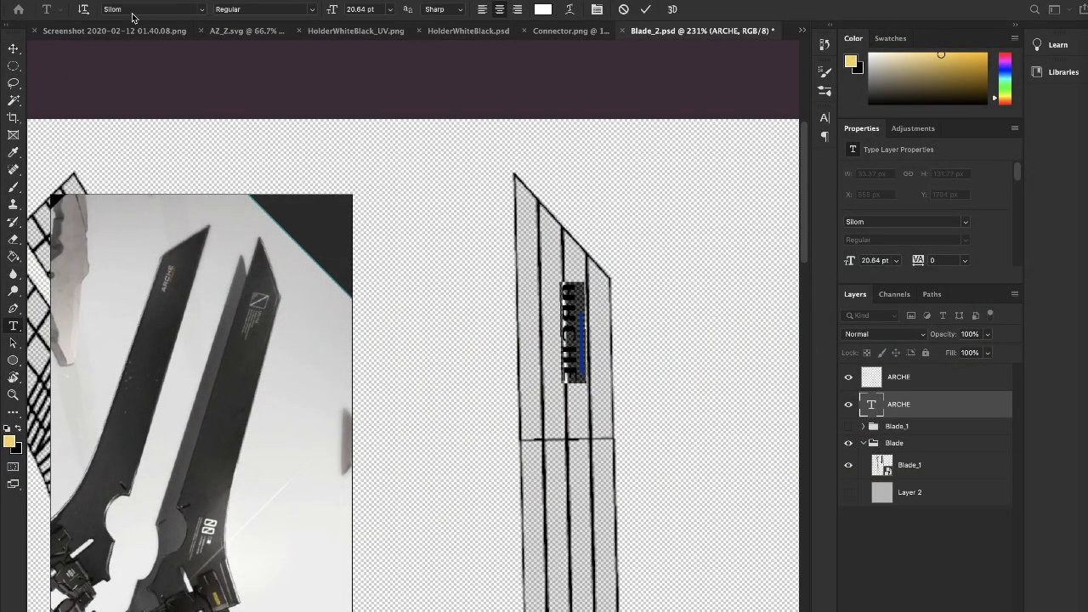
- Commit the ARCHE text edit and inspect the decal close up on the Blender blade
key("super+t")
key("super+Return")
key("v")
scroll(498, 357, "up", 5, "alt")
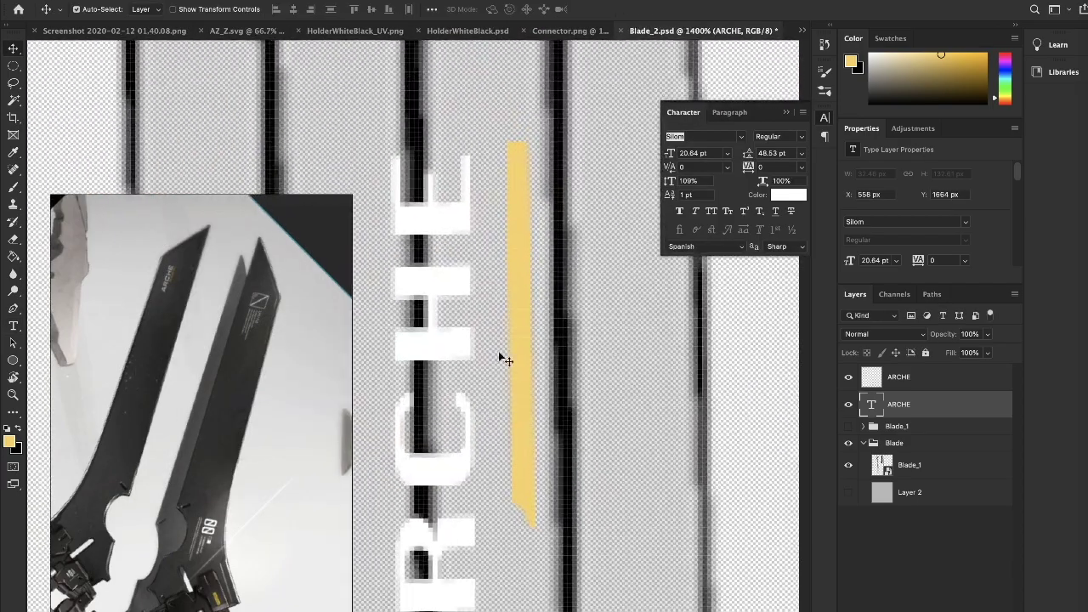
scroll(639, 340, "down", 4, "alt")
key("super+Tab")
mouse_move(645, 357)
middle_mouse_down()
mouse_move(717, 396)
mouse_move(643, 396)
middle_mouse_up()
scroll(717, 396, "up", 3)
key("super+Tab")
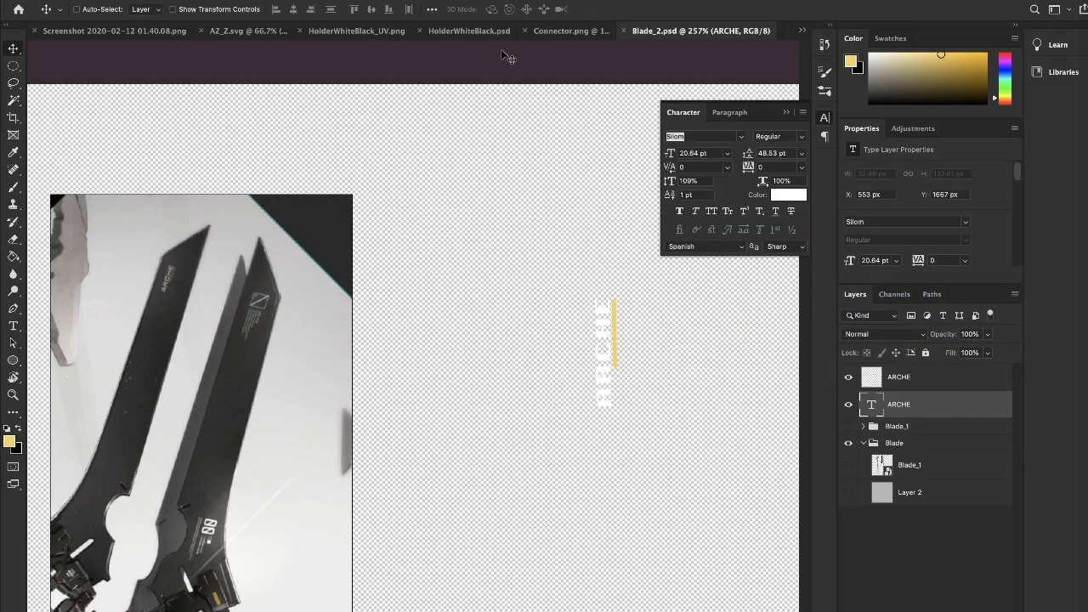
- Enlarge the ARCHE text slightly and check the result on the blade in Blender
left_click_drag(644, 369, 621, 360)
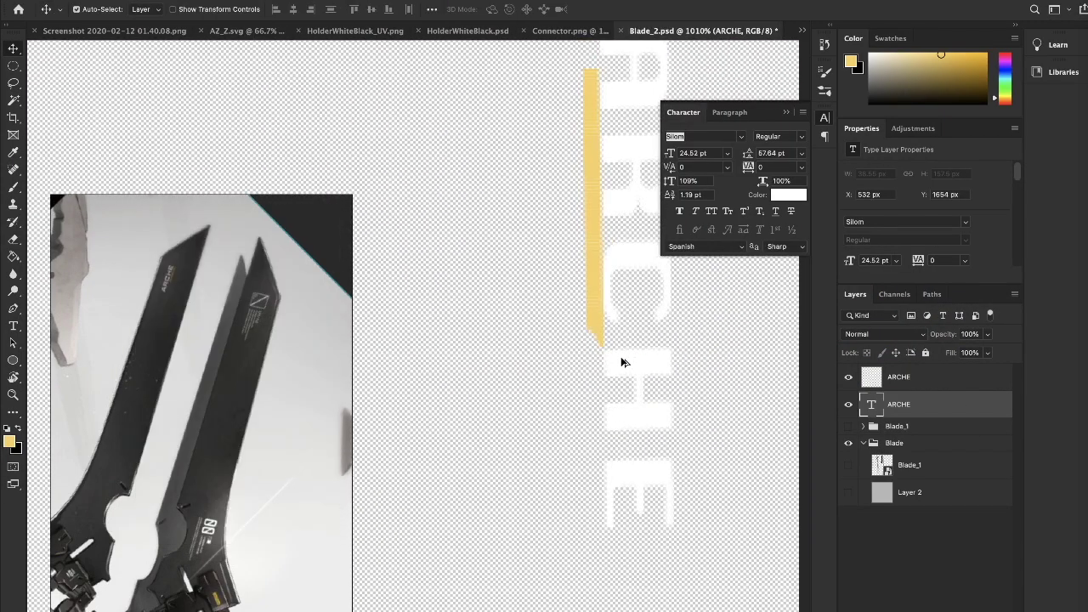
key("Return")
scroll(481, 165, "up", 3, "alt")
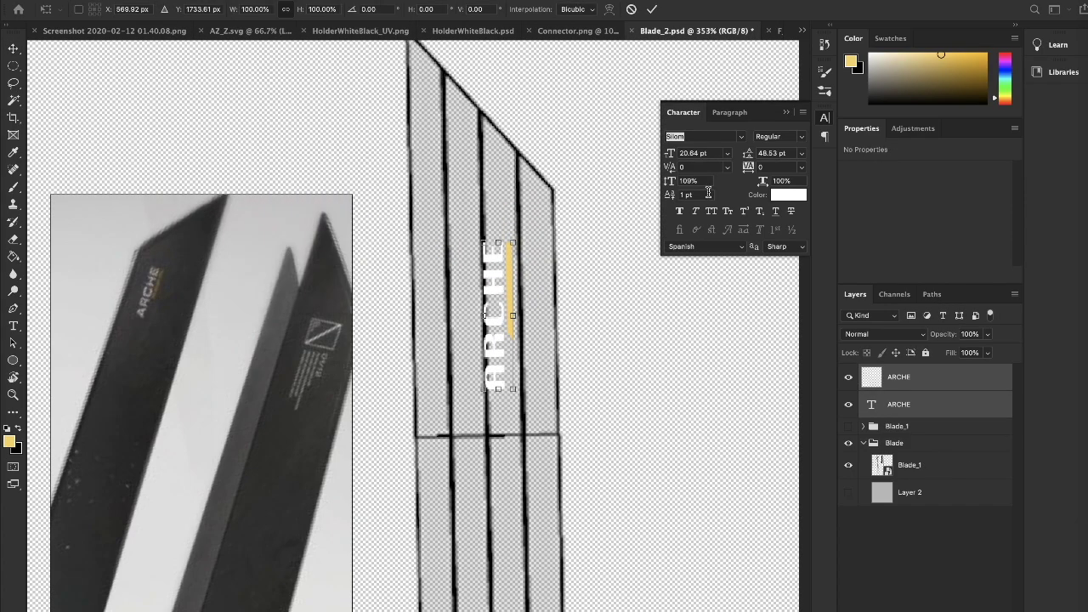
scroll(535, 306, "down", 3, "alt")
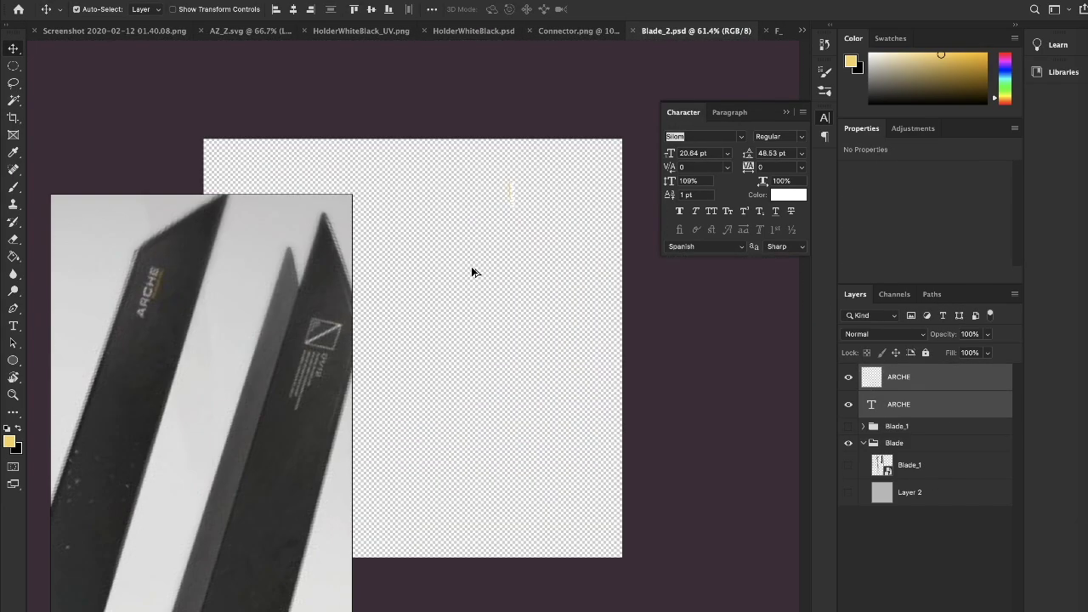
key("super+Tab")
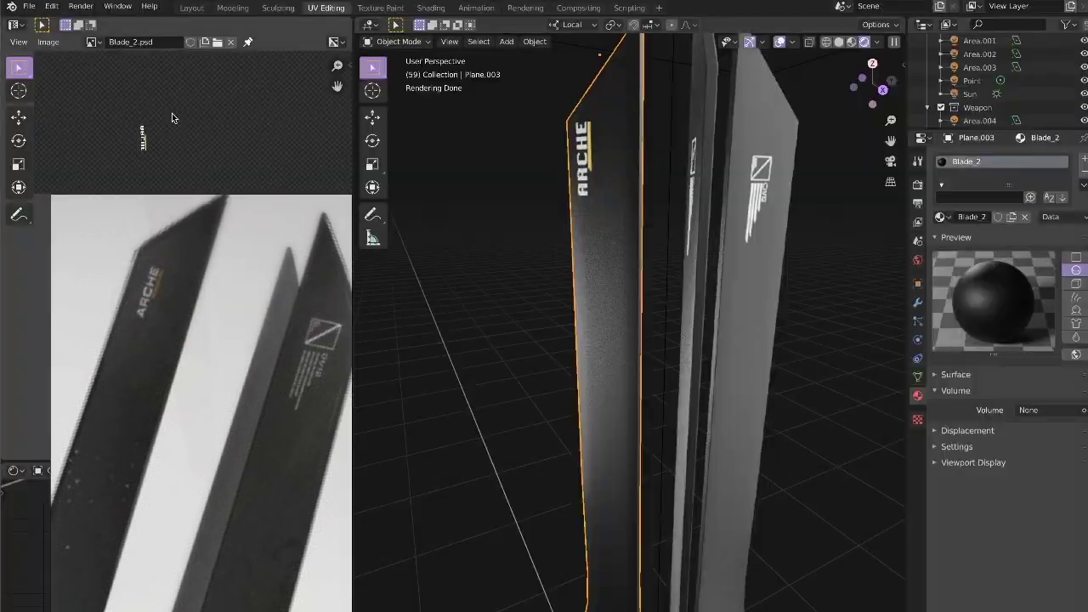
- Orbit and pan around the rendered sword to inspect it from several angles
scroll(728, 287, "down", 5)
scroll(810, 392, "up", 5)
middle_click_drag(810, 392, 537, 361)
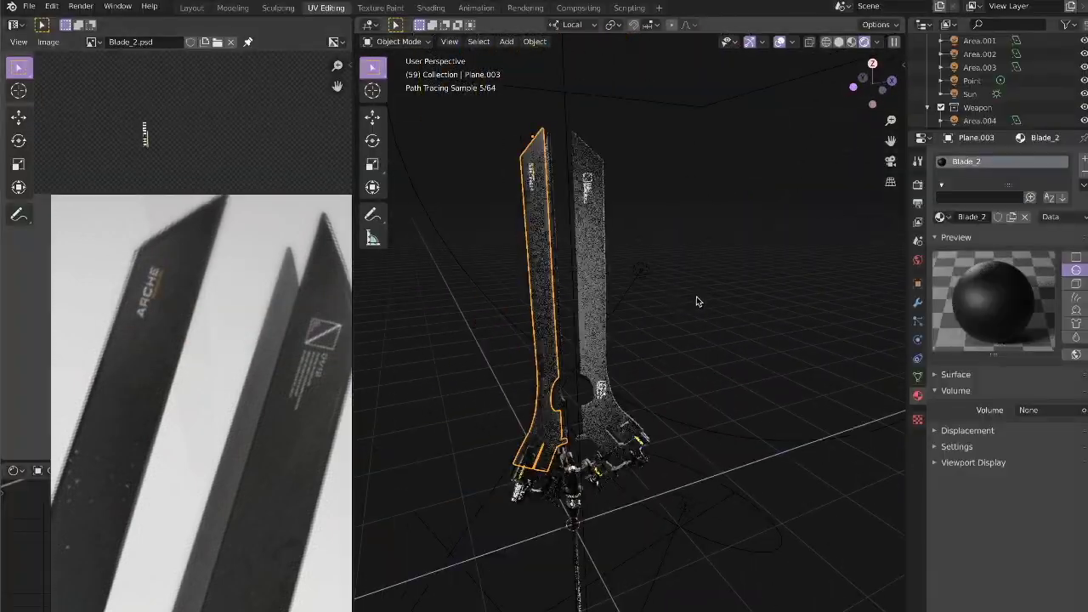
middle_click_drag(714, 350, 739, 264, "shift")
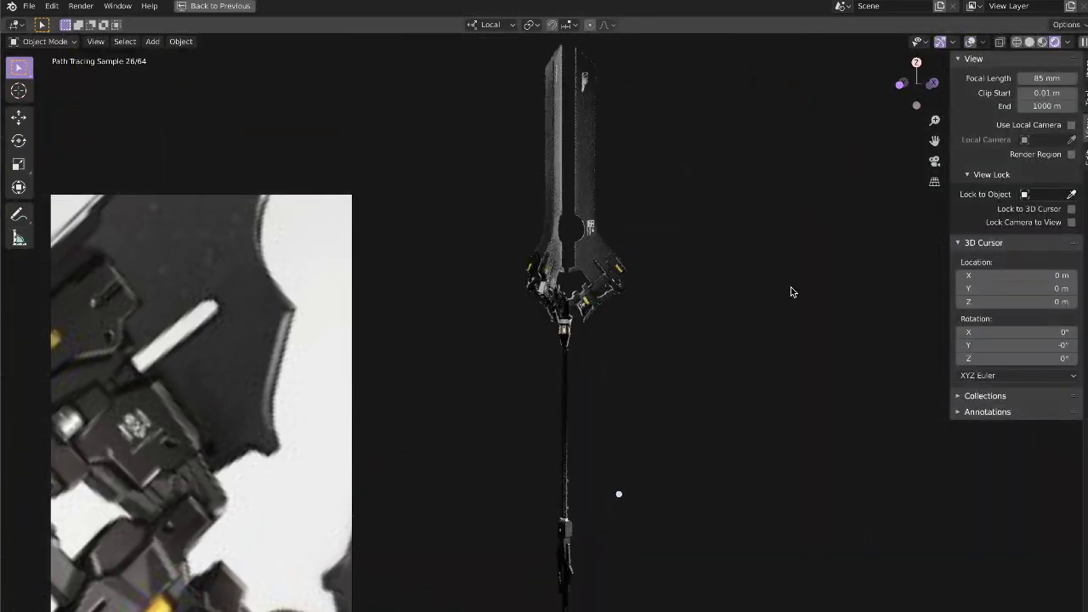
middle_click_drag(804, 351, 822, 415)
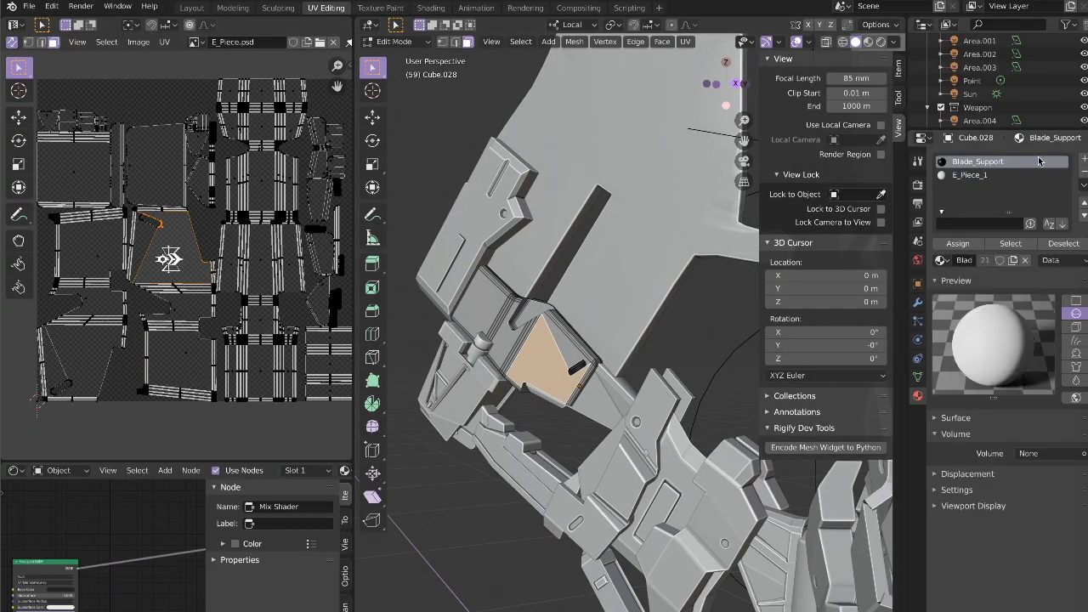
- Add an Image Texture node loaded with E_Piece.psd, then preview the sword in Rendered shading
key("ctrl+space")
key("shift+a")
type("Ima")
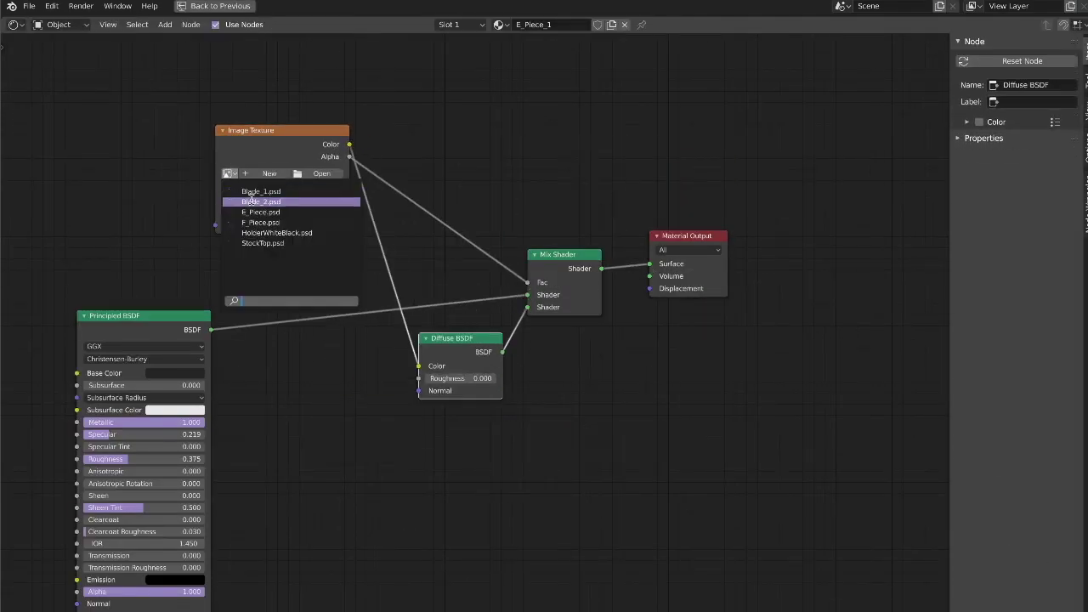
left_click(260, 212)
key("ctrl+space")
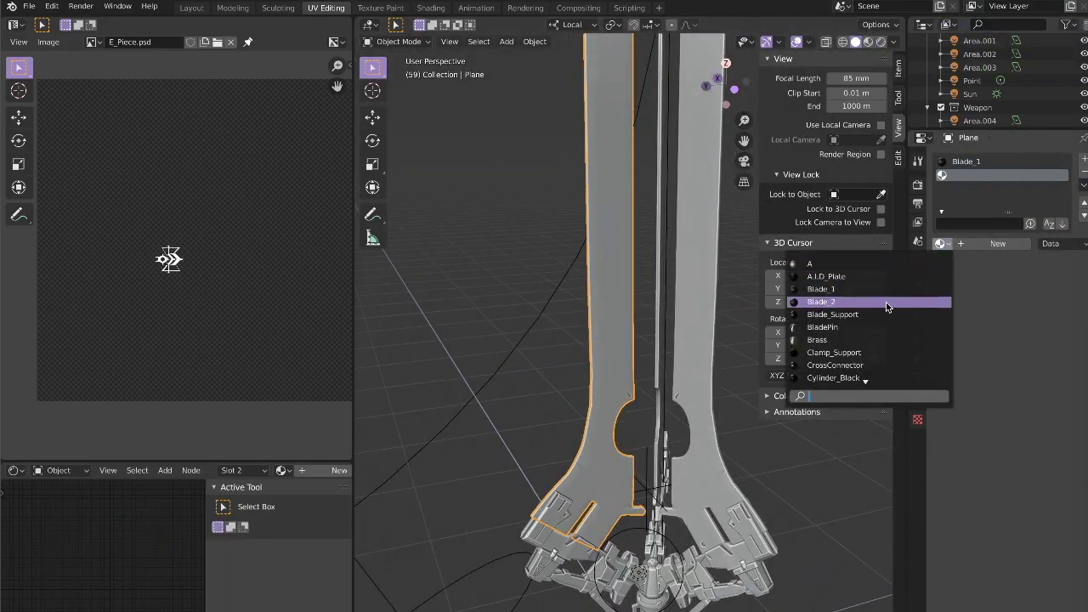
key("z")
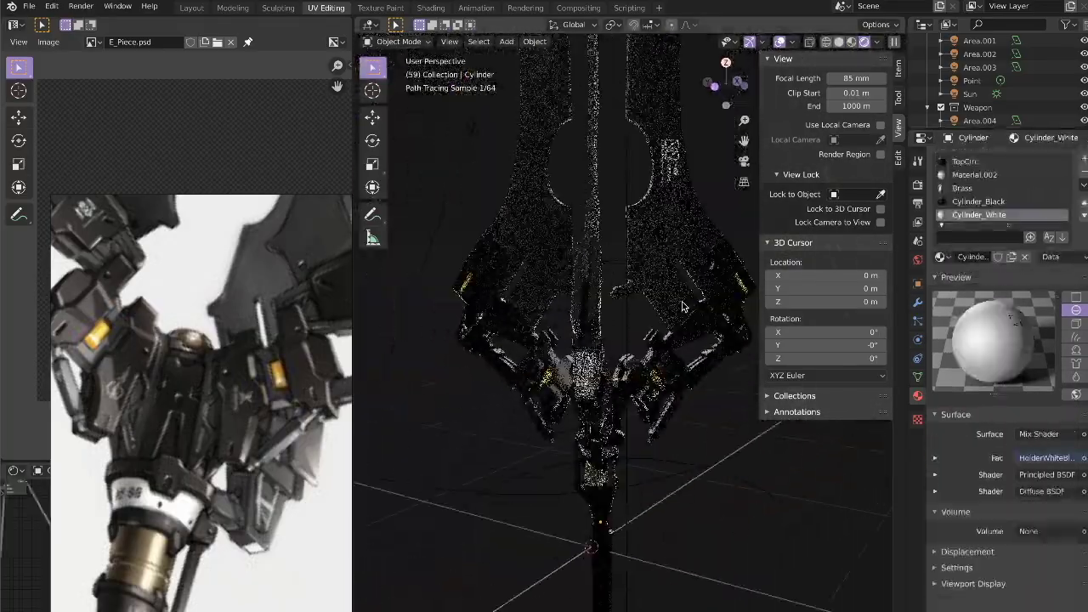
- Maximize the 3D view, orbit to see the weapon head-on, then restore the normal layout
key("ctrl+space")
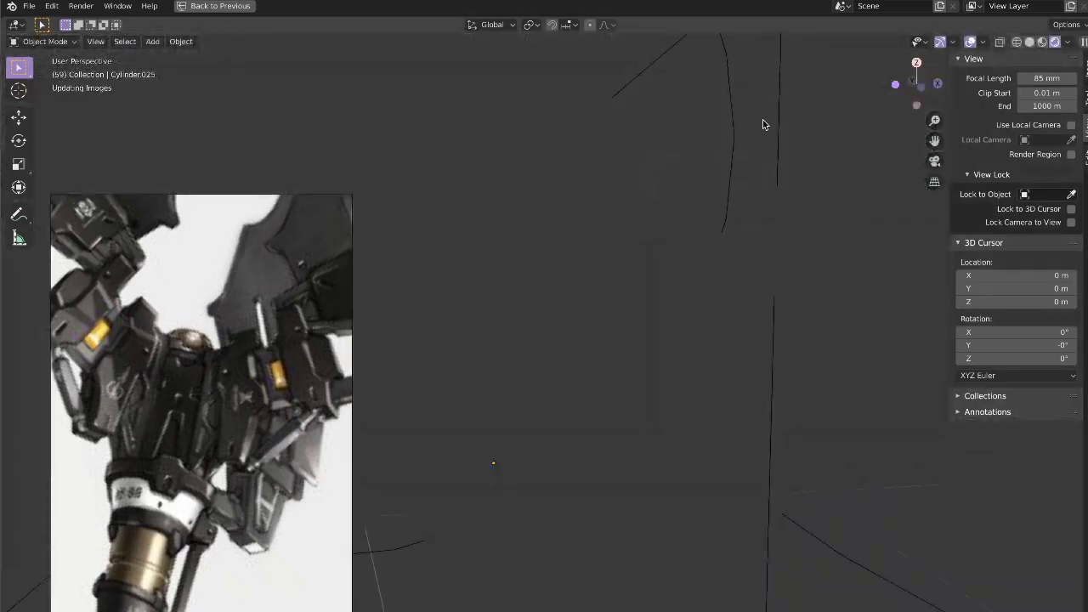
middle_click_drag(762, 124, 489, 346)
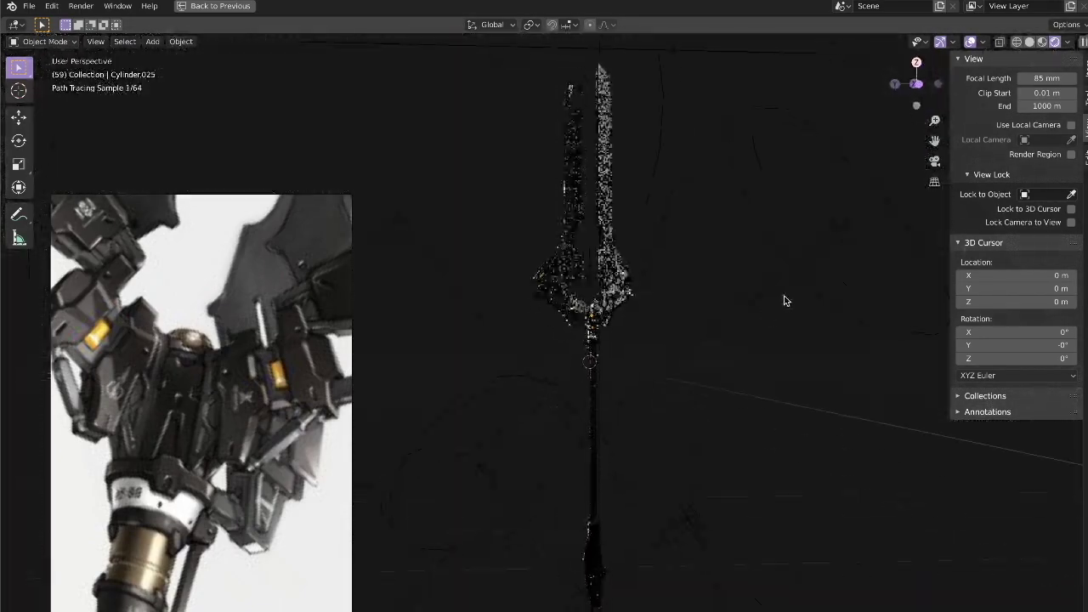
key("ctrl+space")
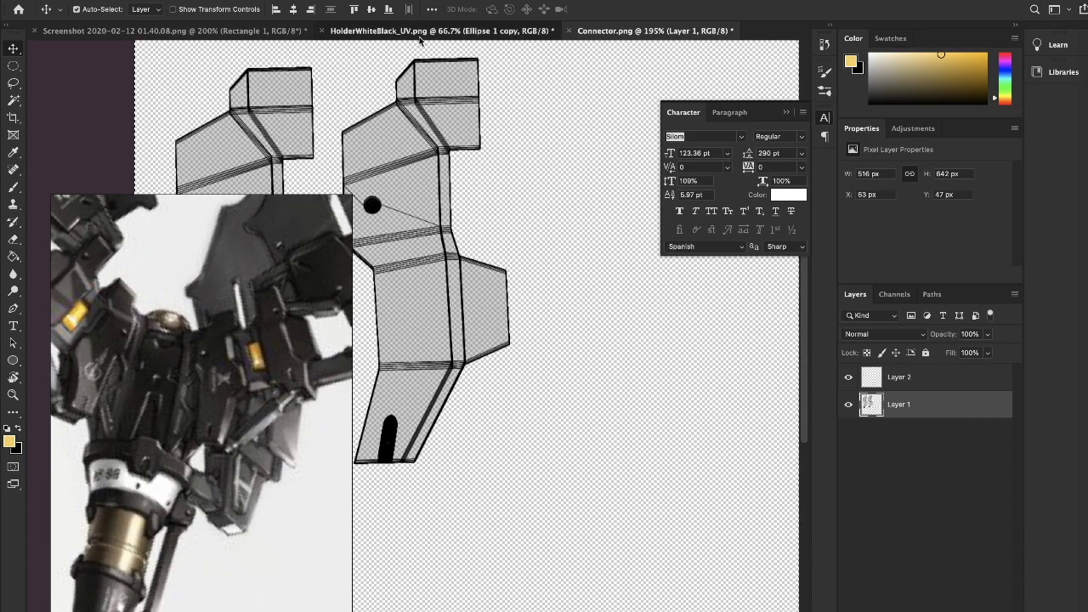
- Copy the Ellipse, Rectangle and Polygon emblem layers into Connector.png and fit them over its UV layout
left_click_drag(419, 40, 477, 277)
key("ctrl+t")
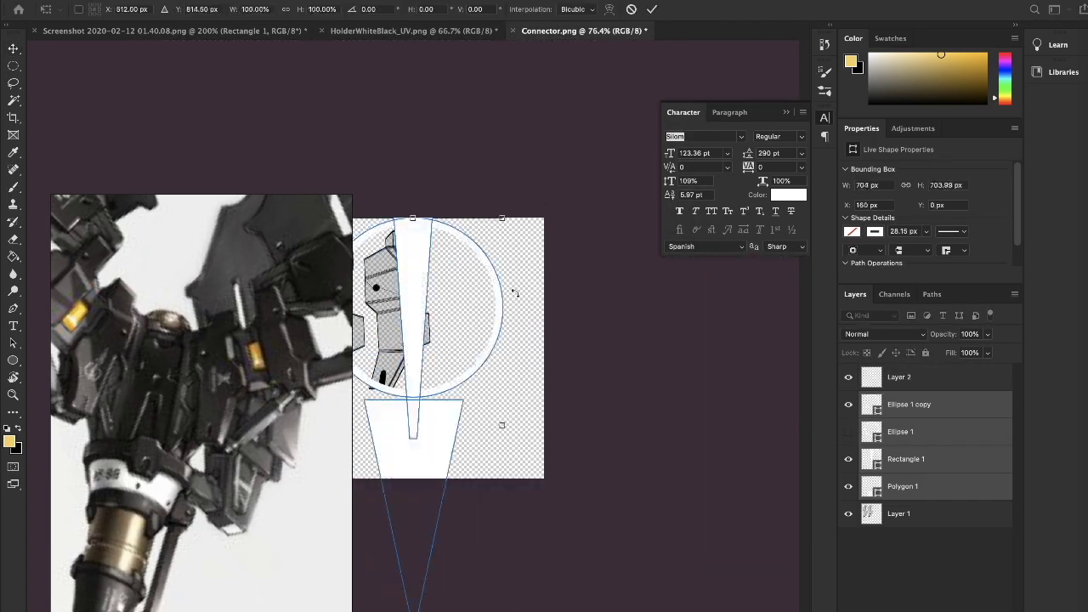
key("Return")
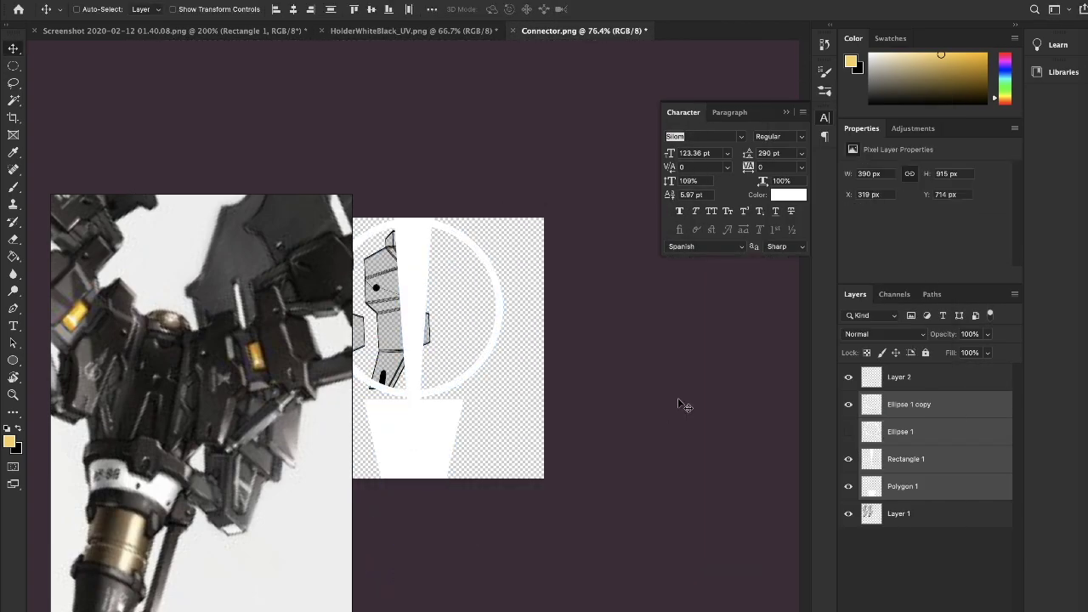